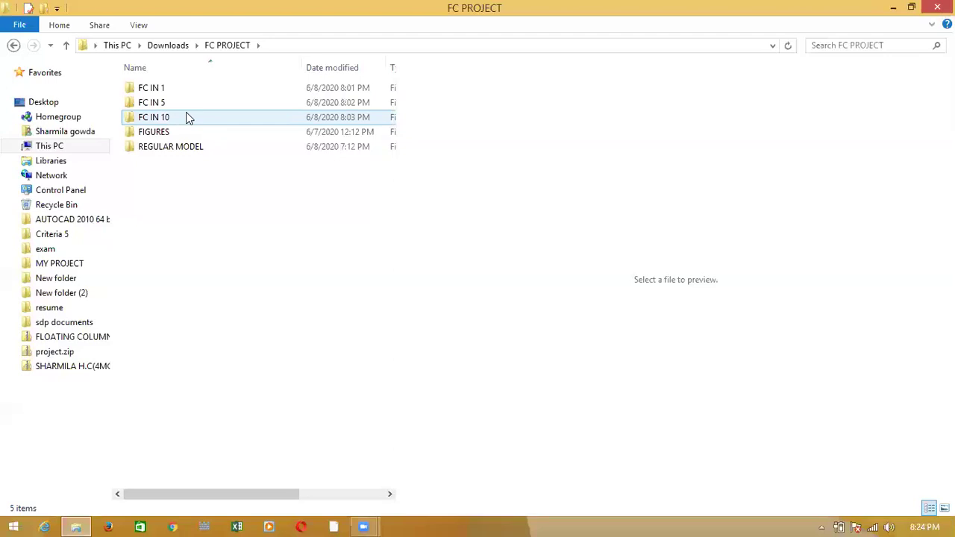
- Open DISPLACEMENT.xlsx from the zone2 folder inside REGULAR MODEL
{"action": "double_click", "coordinate": [189, 152]}
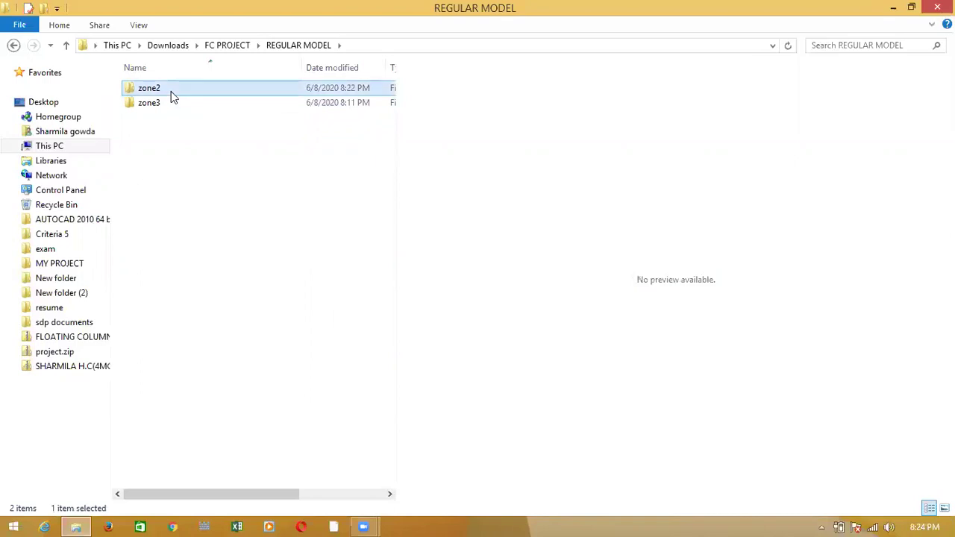
{"action": "double_click", "coordinate": [171, 91]}
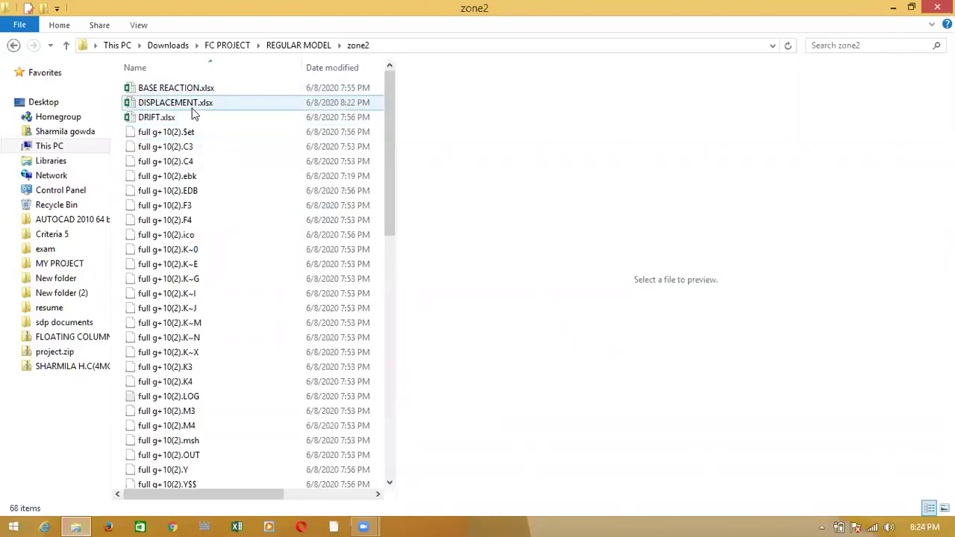
{"action": "left_click_drag", "start_coordinate": [390, 198], "coordinate": [318, 145]}
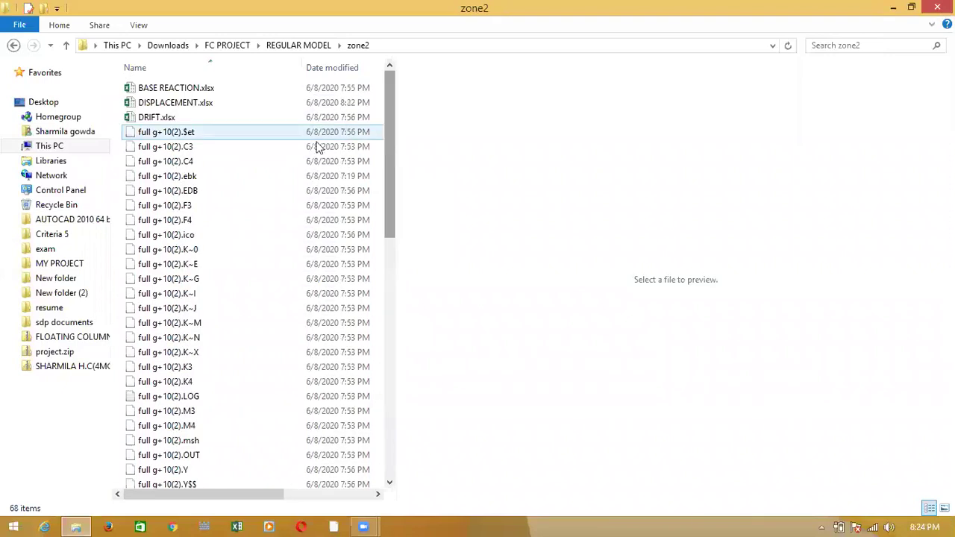
{"action": "double_click", "coordinate": [223, 103]}
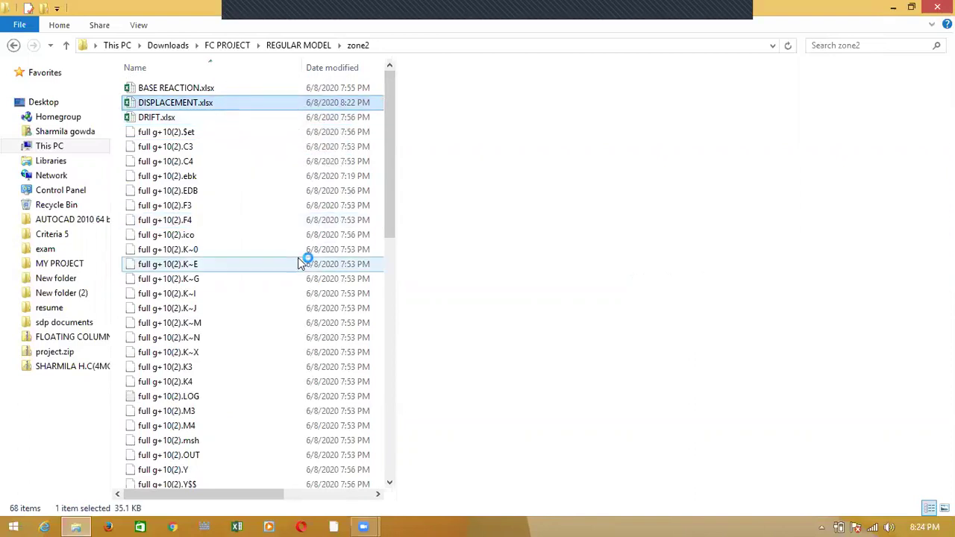
{"action": "left_click", "coordinate": [329, 294]}
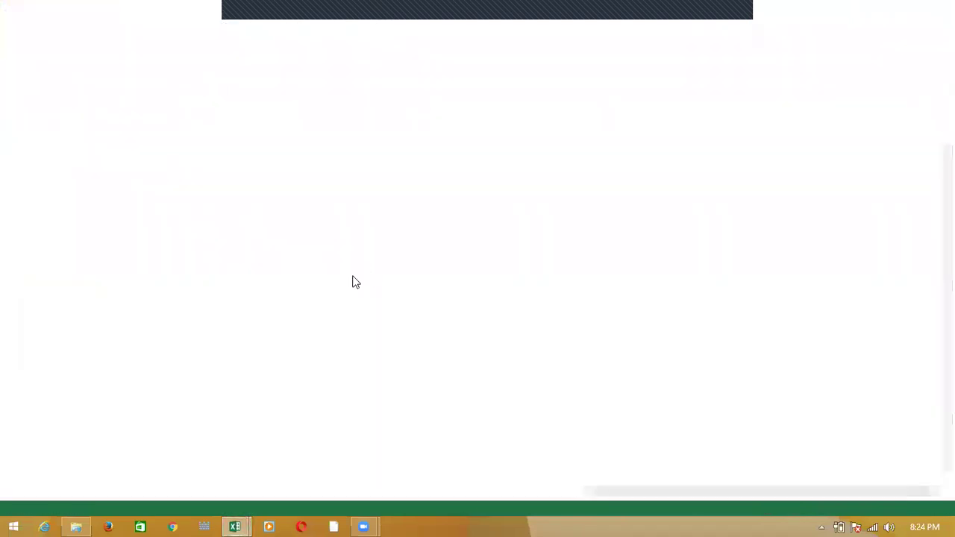
{"action": "left_click", "coordinate": [257, 385]}
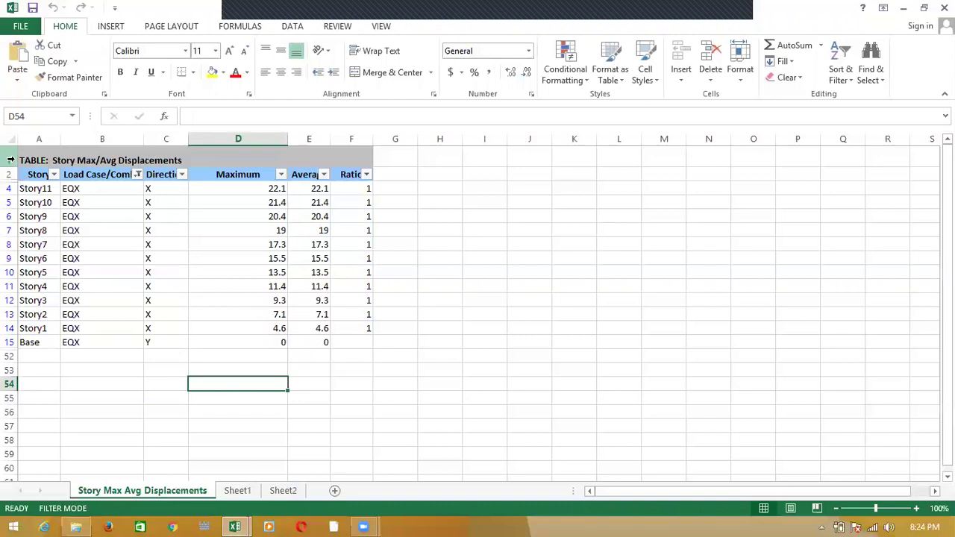
- Remove the existing filter from the Story Max/Avg Displacements table so all load cases are listed
{"action": "left_click_drag", "start_coordinate": [8, 170], "coordinate": [11, 212]}
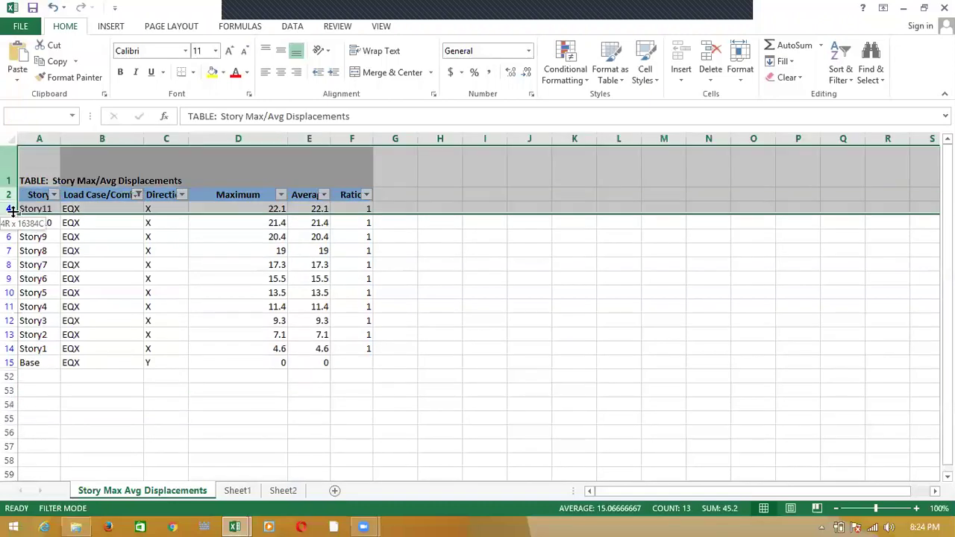
{"action": "left_click", "coordinate": [841, 71]}
{"action": "left_click", "coordinate": [851, 146]}
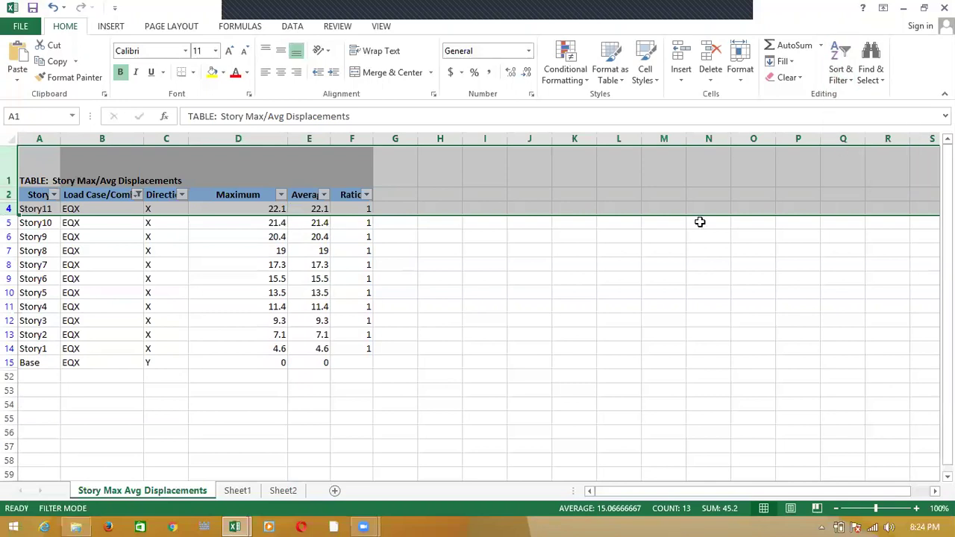
{"action": "left_click", "coordinate": [569, 268]}
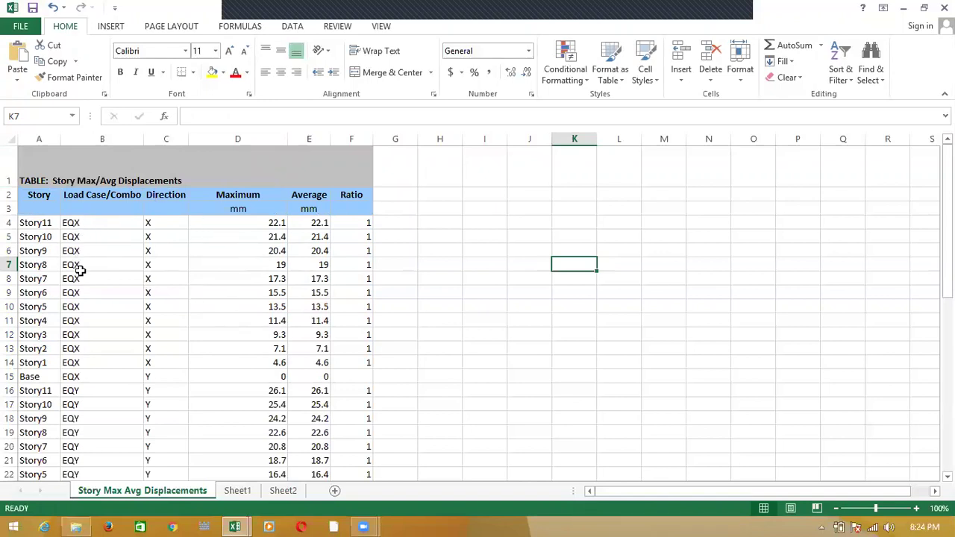
- Look through the full displacement table to review the rows for each load case
{"action": "scroll", "coordinate": [75, 306], "scroll_direction": "down", "scroll_amount": 3}
{"action": "scroll", "coordinate": [75, 336], "scroll_direction": "up", "scroll_amount": 3}
{"action": "scroll", "coordinate": [87, 258], "scroll_direction": "down", "scroll_amount": 2}
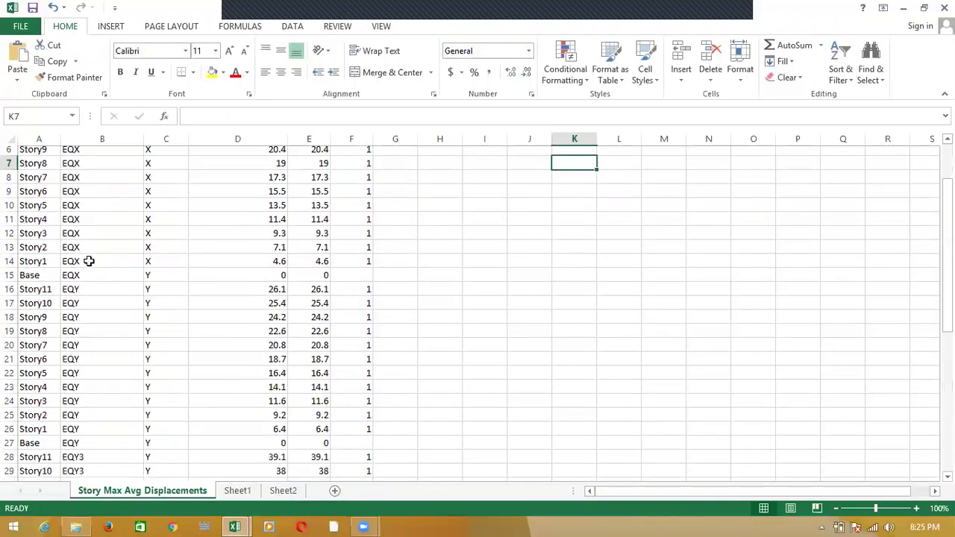
{"action": "scroll", "coordinate": [112, 336], "scroll_direction": "down", "scroll_amount": 4}
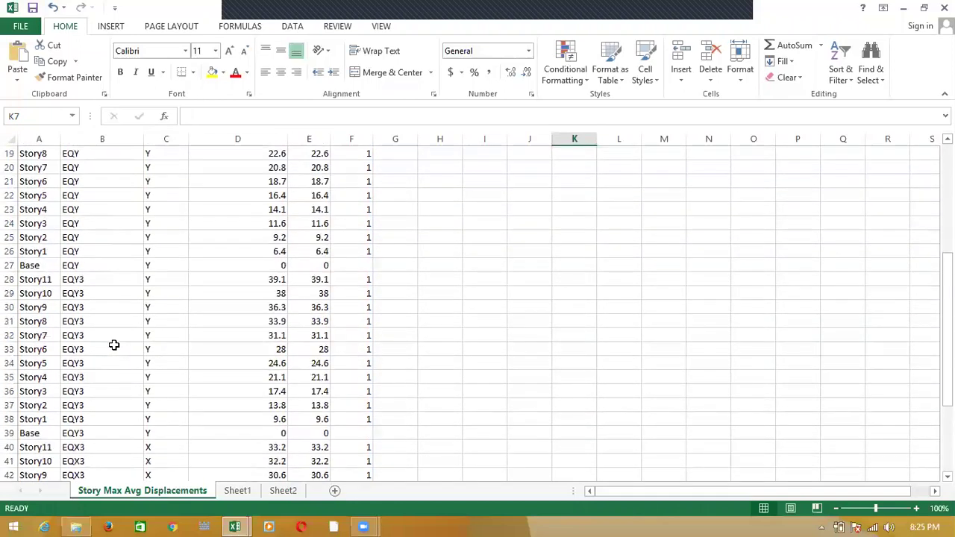
{"action": "scroll", "coordinate": [94, 341], "scroll_direction": "down", "scroll_amount": 3}
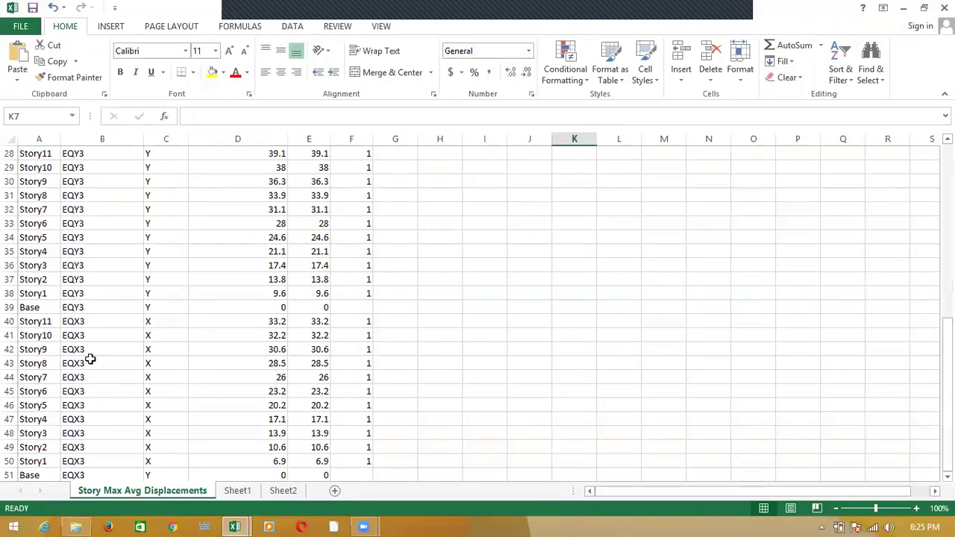
{"action": "scroll", "coordinate": [90, 359], "scroll_direction": "up", "scroll_amount": 9}
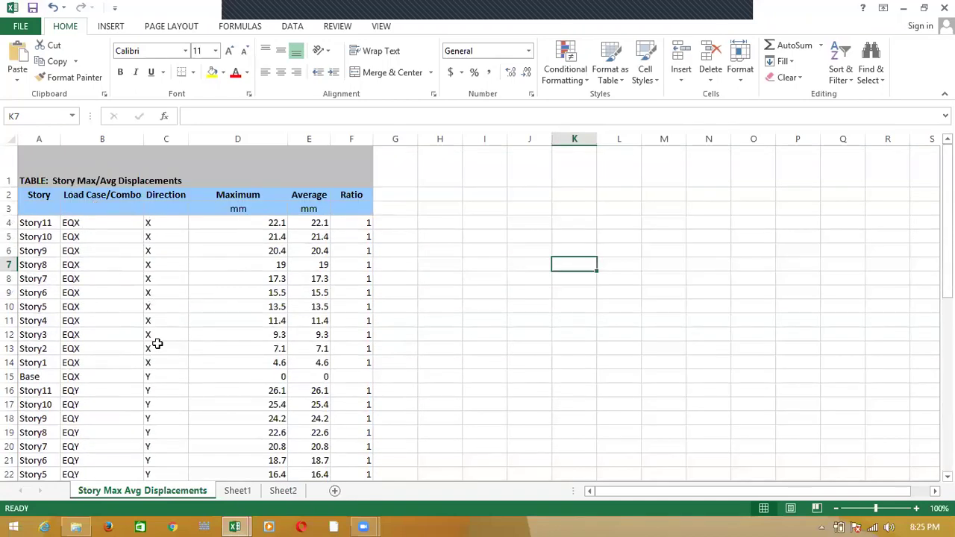
- Add filters to the column headings in row 2 of the displacement table
{"action": "left_click", "coordinate": [9, 200]}
{"action": "left_click", "coordinate": [840, 75]}
{"action": "left_click", "coordinate": [839, 144]}
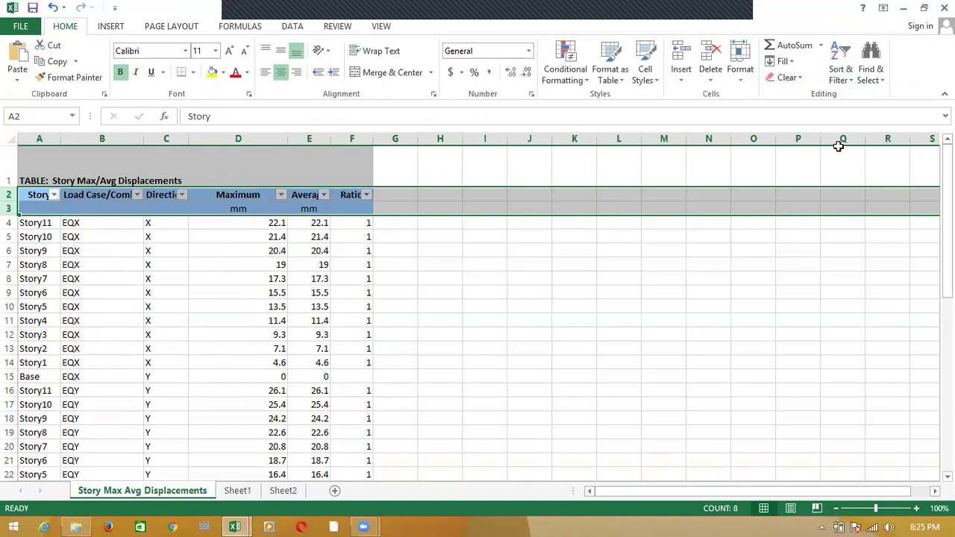
{"action": "left_click", "coordinate": [179, 304]}
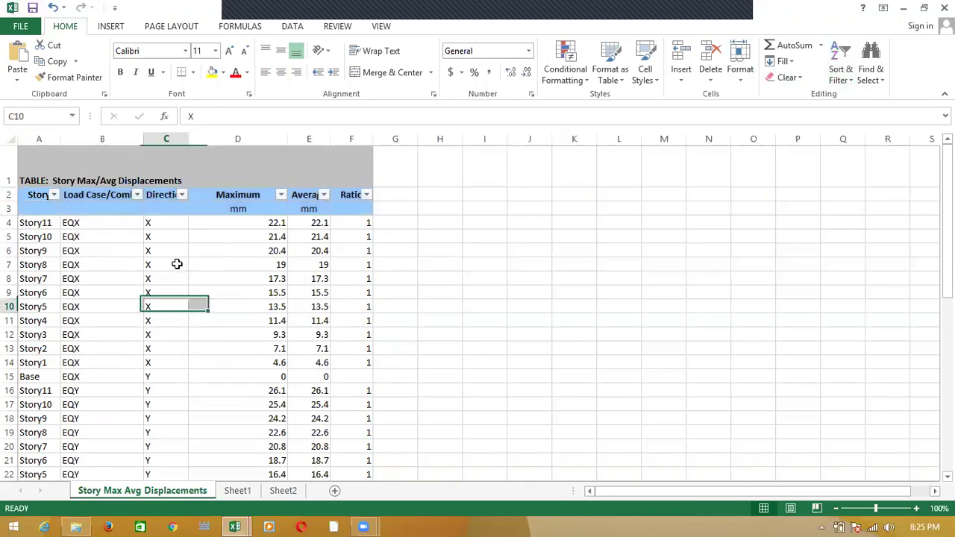
- Filter the Load Case/Combo column to show only EQX
{"action": "left_click", "coordinate": [137, 195]}
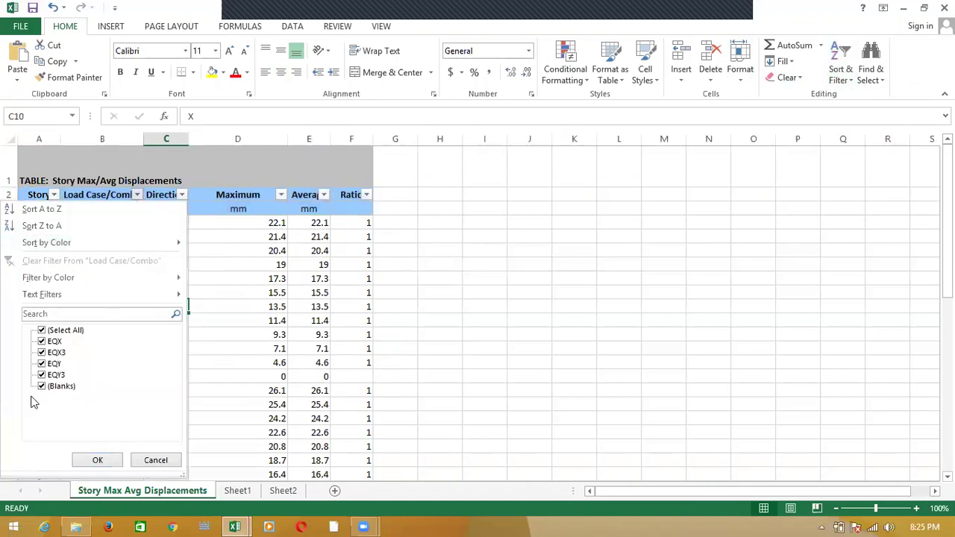
{"action": "left_click", "coordinate": [46, 331]}
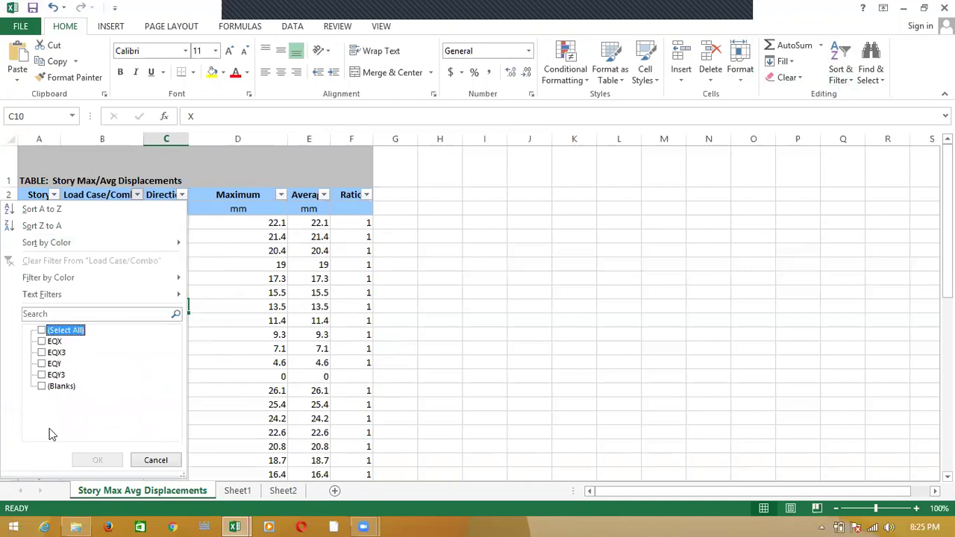
{"action": "left_click", "coordinate": [44, 342]}
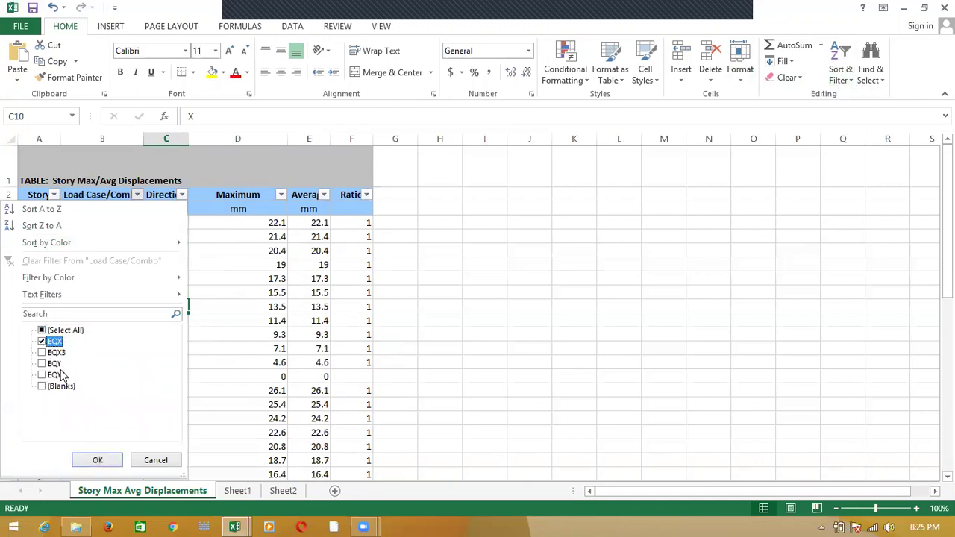
{"action": "left_click", "coordinate": [98, 461]}
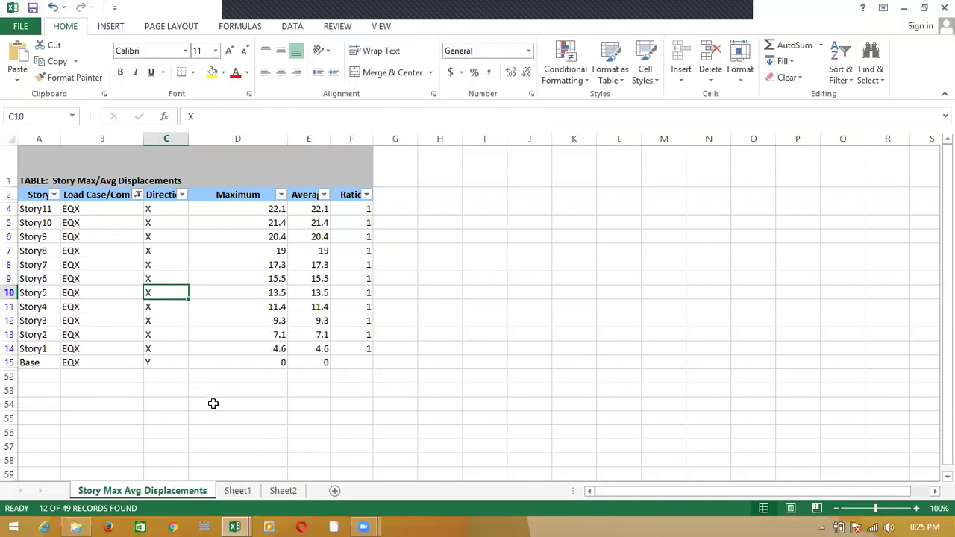
- Create a new blank workbook for the displacement comparison
{"action": "mouse_move", "coordinate": [76, 524]}
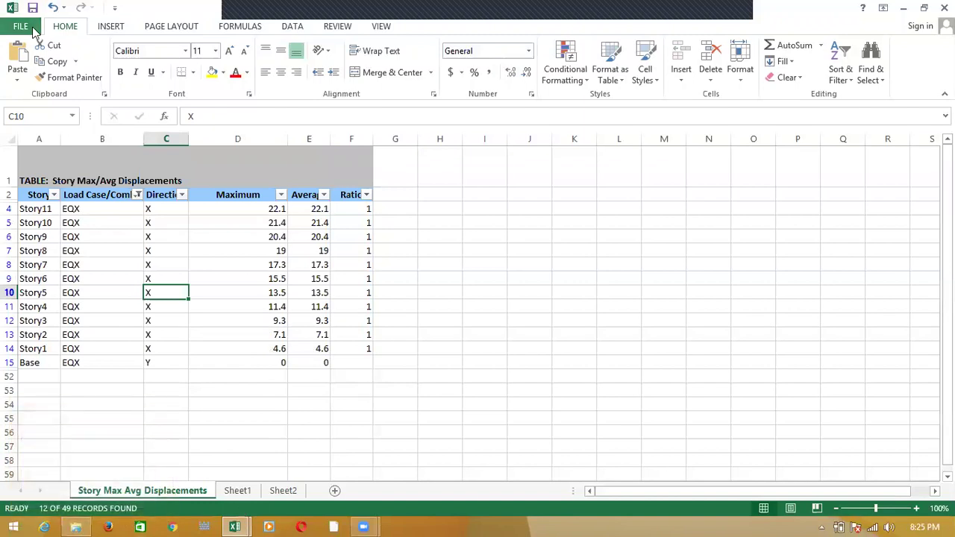
{"action": "left_click", "coordinate": [21, 26]}
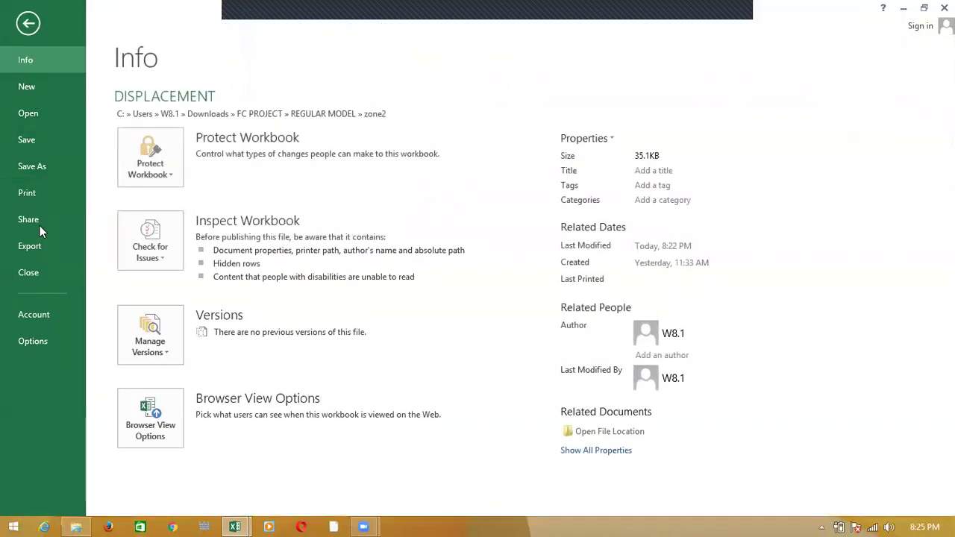
{"action": "left_click", "coordinate": [43, 93]}
{"action": "left_click", "coordinate": [200, 251]}
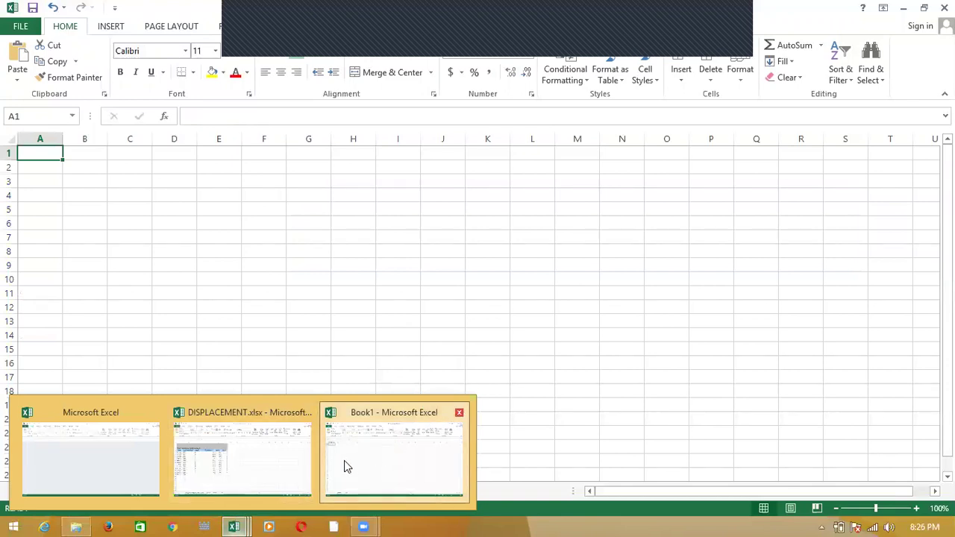
- Copy the story names Story11 to Base from the DISPLACEMENT workbook into the new workbook starting at cell A4
{"action": "left_click", "coordinate": [298, 437]}
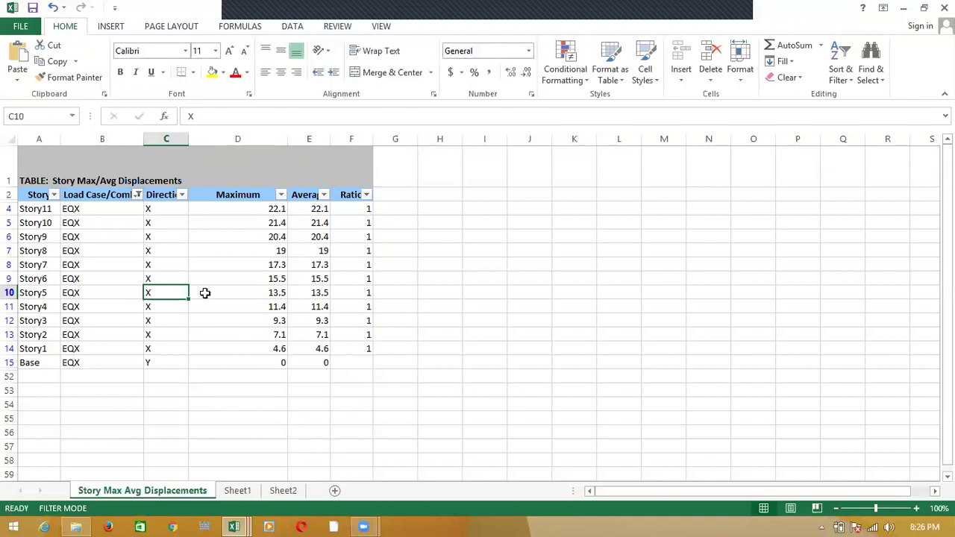
{"action": "left_click_drag", "start_coordinate": [42, 209], "coordinate": [30, 364]}
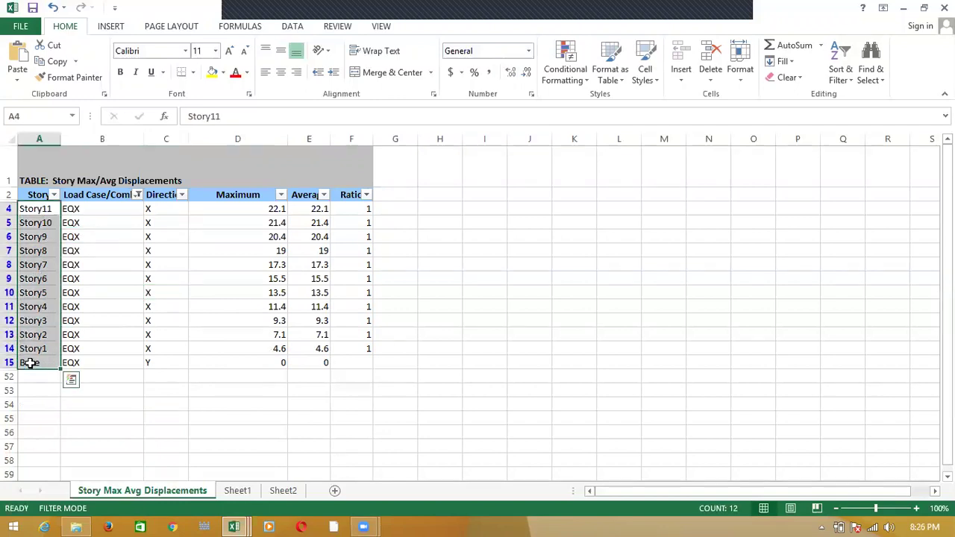
{"action": "key", "text": "ctrl+c"}
{"action": "key", "text": "ctrl+n"}
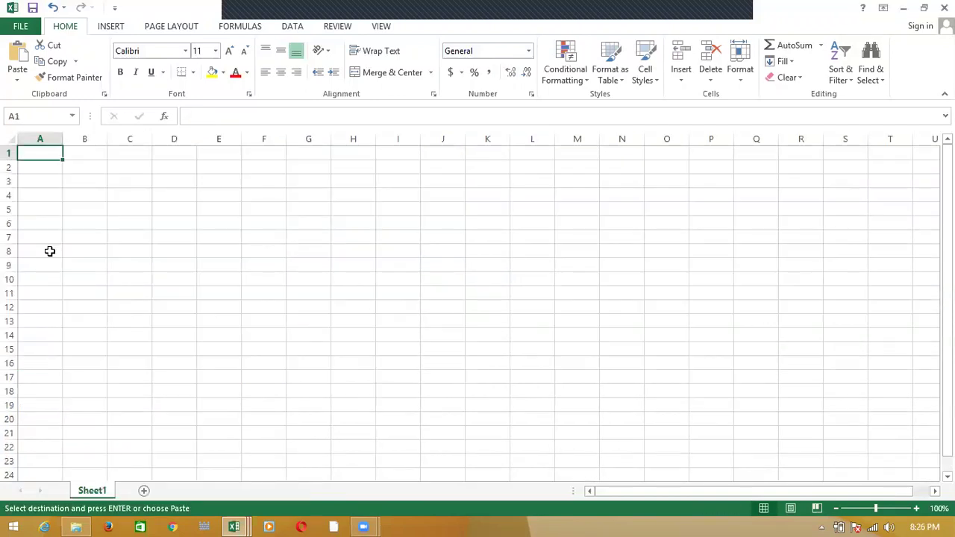
{"action": "left_click", "coordinate": [50, 199]}
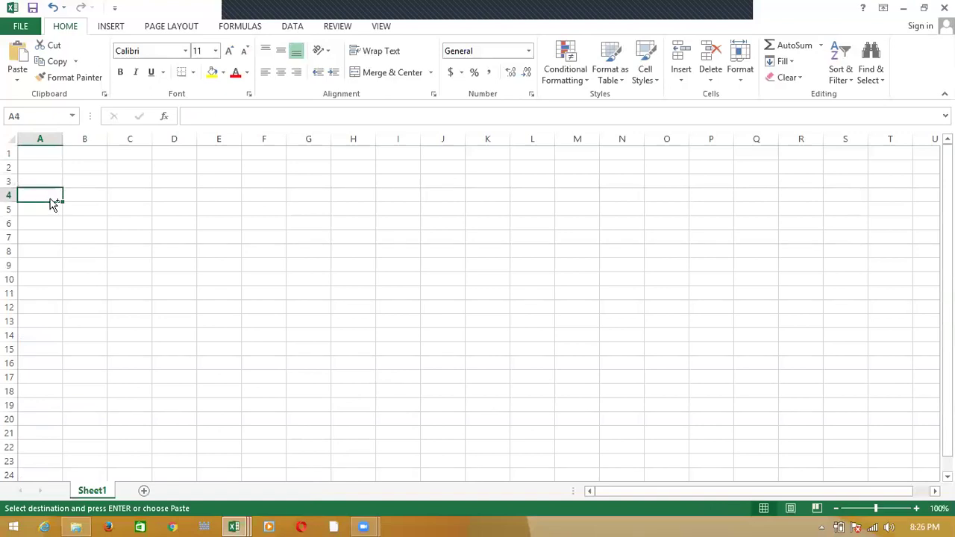
{"action": "key", "text": "ctrl+v"}
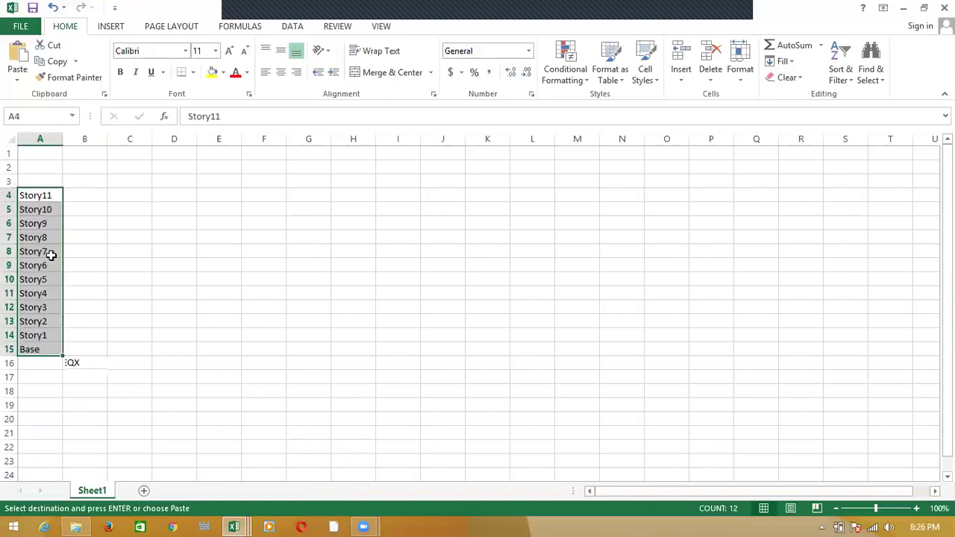
- Enter the title "ZONE 2 IN X" in cell E1 and the column heading "STORY" in cell A3
{"action": "left_click", "coordinate": [219, 152]}
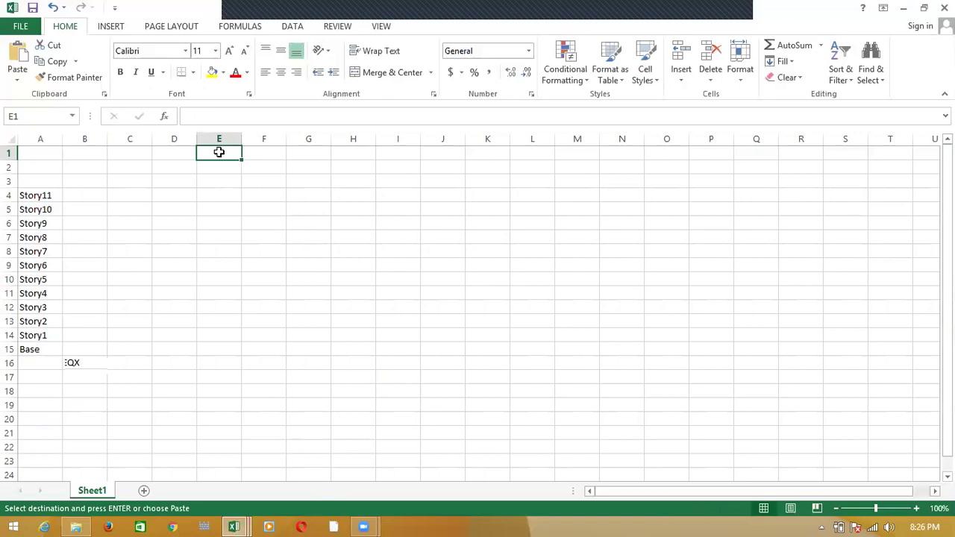
{"action": "type", "text": "ZONE 2 IN X"}
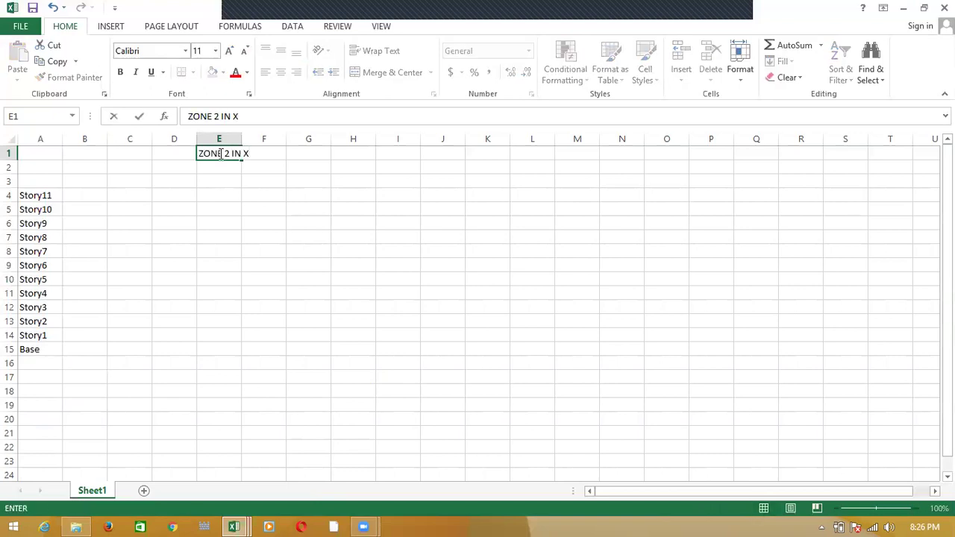
{"action": "left_click", "coordinate": [240, 265]}
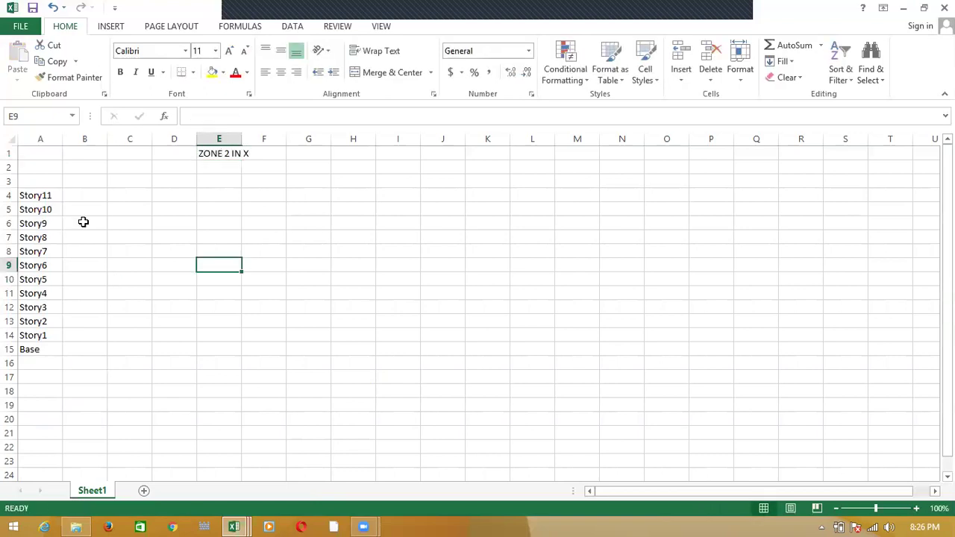
{"action": "left_click", "coordinate": [39, 181]}
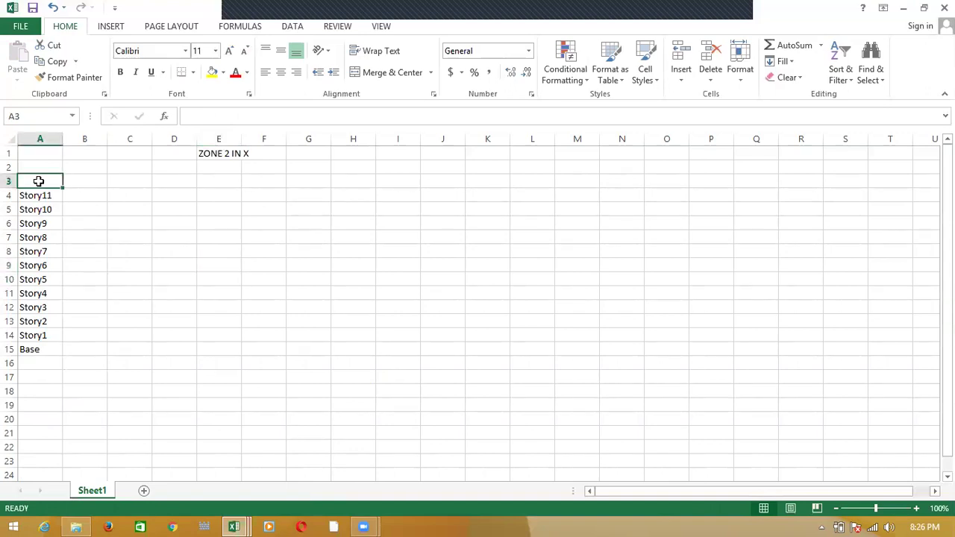
{"action": "type", "text": "STORY"}
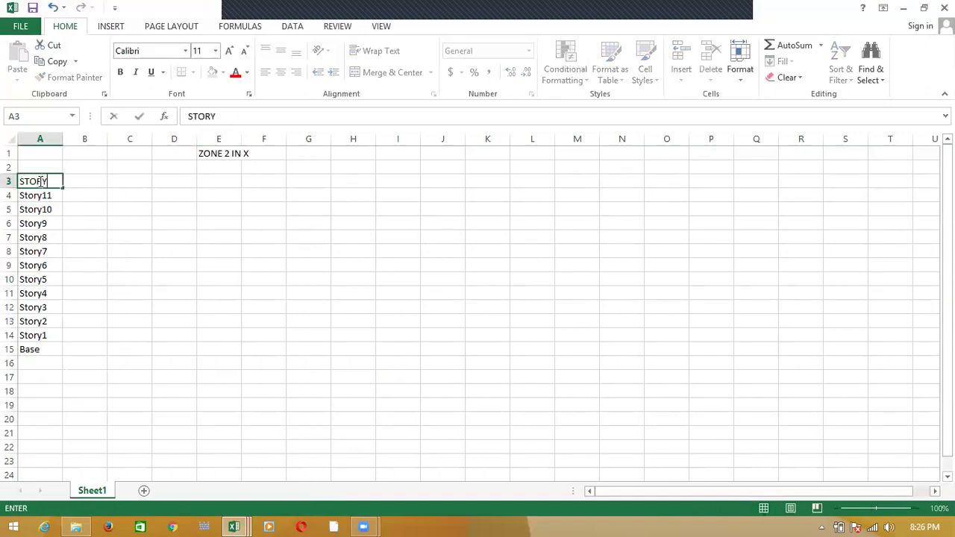
{"action": "left_click", "coordinate": [85, 239]}
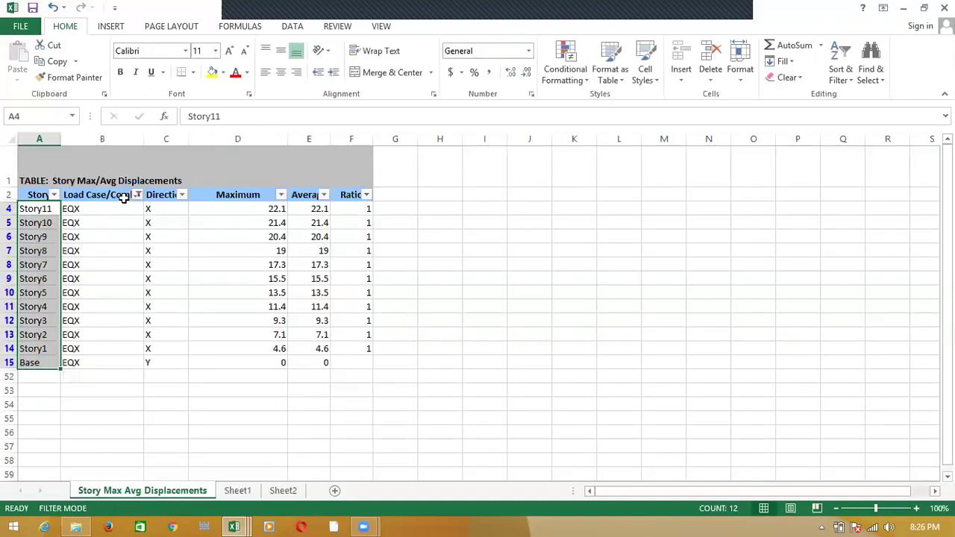
- Change the Load Case/Combo filter in the DISPLACEMENT workbook to show only EQY
{"action": "left_click", "coordinate": [138, 195]}
{"action": "left_click", "coordinate": [42, 364]}
{"action": "left_click", "coordinate": [42, 342]}
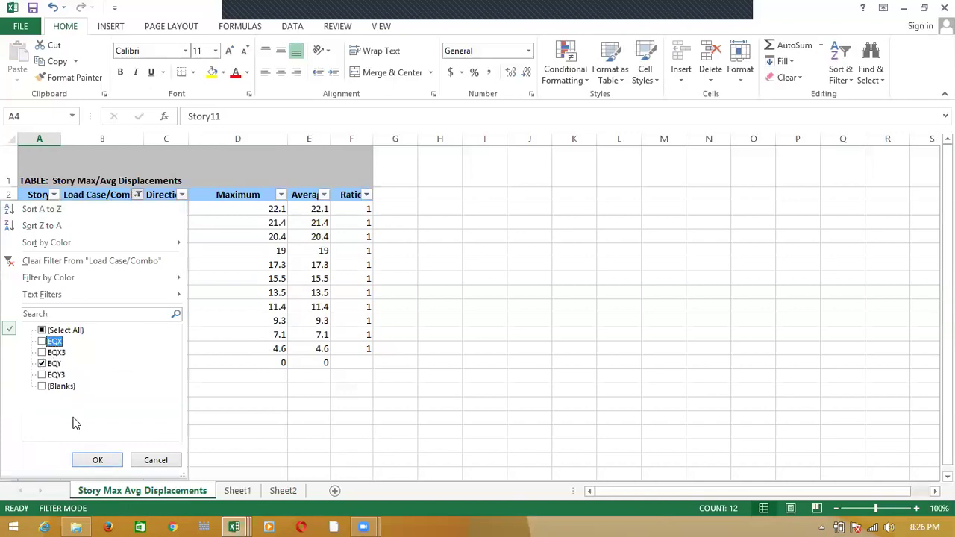
{"action": "left_click", "coordinate": [97, 460]}
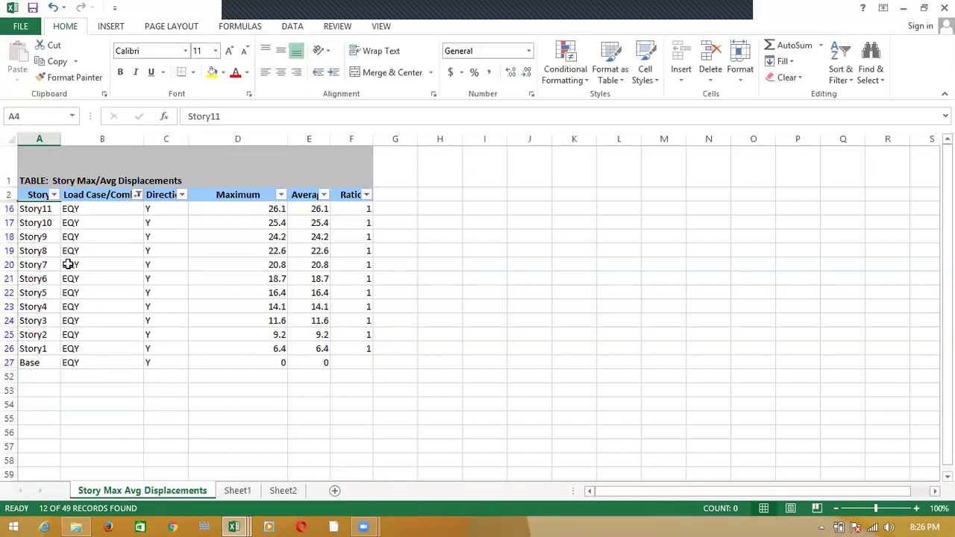
- Change the Load Case/Combo filter in the DISPLACEMENT workbook to show only EQX
{"action": "left_click", "coordinate": [91, 194]}
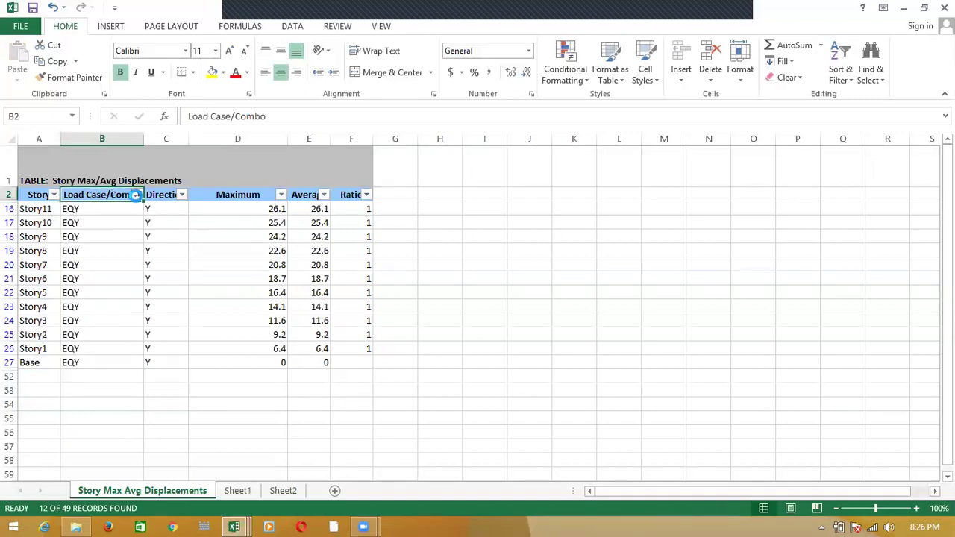
{"action": "left_click", "coordinate": [138, 195]}
{"action": "left_click", "coordinate": [43, 341]}
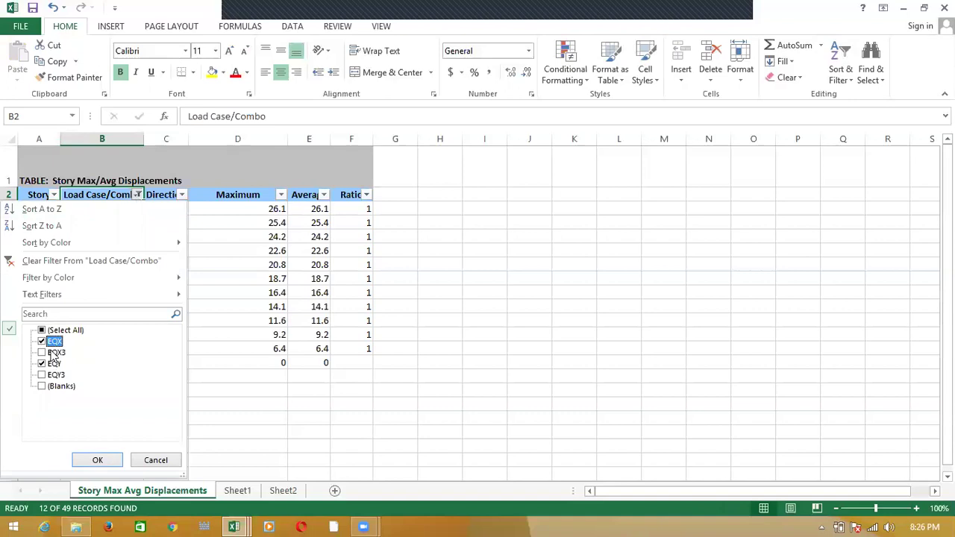
{"action": "left_click", "coordinate": [42, 363]}
{"action": "left_click", "coordinate": [97, 461]}
- Copy the EQX Maximum values for Story11 to Base from the DISPLACEMENT workbook into the new workbook starting at cell B4
{"action": "left_click_drag", "start_coordinate": [237, 206], "coordinate": [240, 362]}
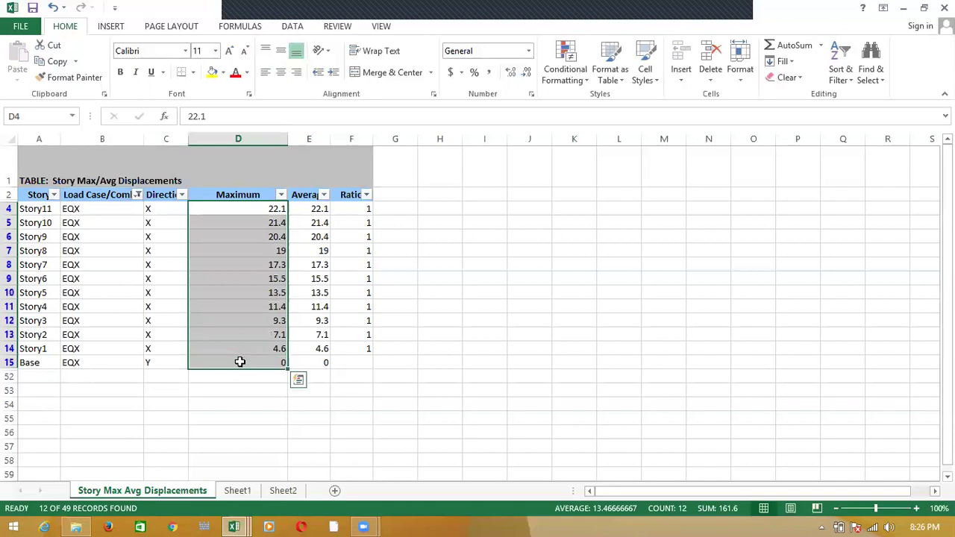
{"action": "key", "text": "ctrl+c"}
{"action": "key", "text": "alt+Tab"}
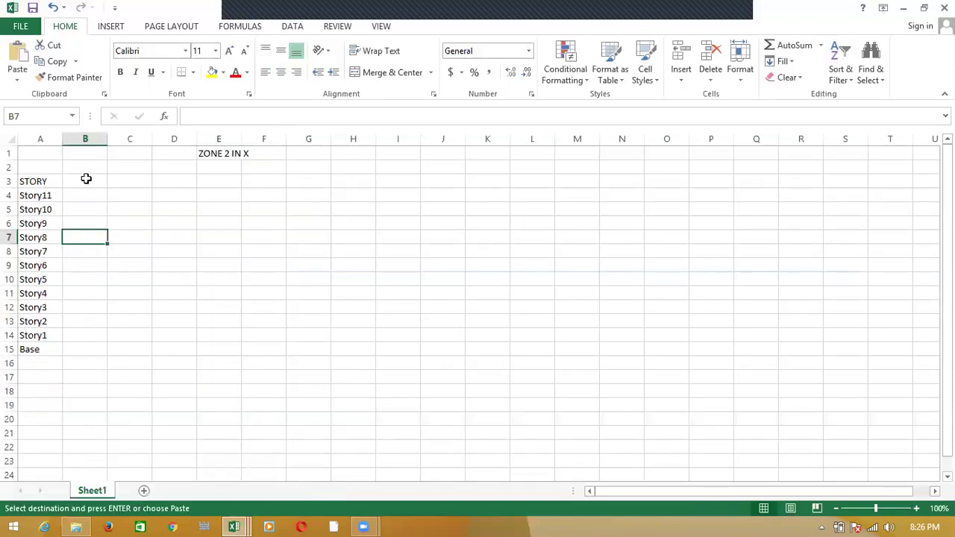
{"action": "left_click", "coordinate": [82, 195]}
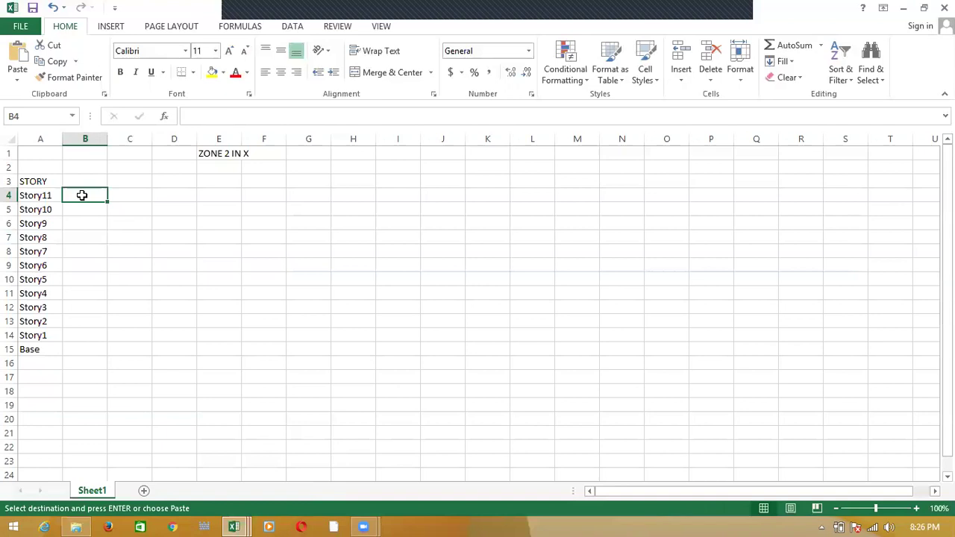
{"action": "key", "text": "ctrl+v"}
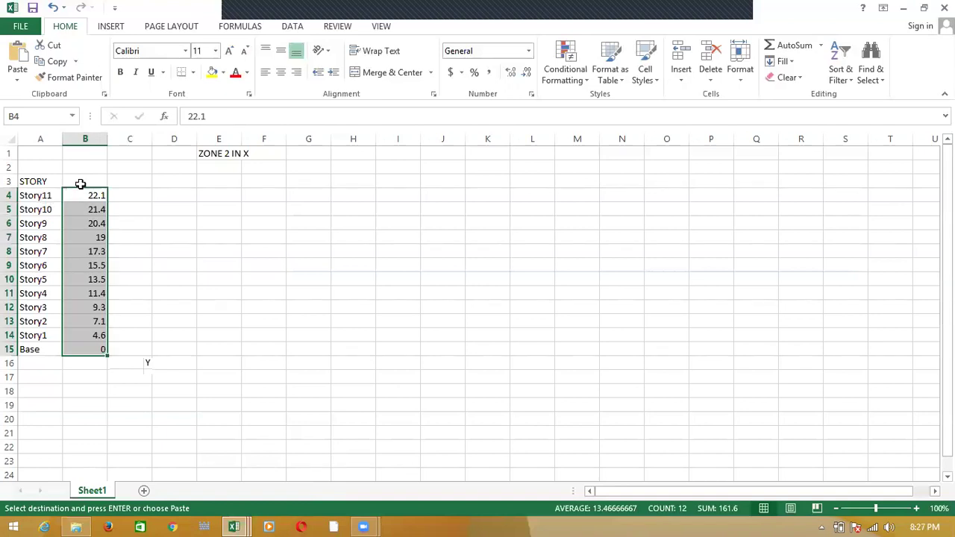
- Enter the column heading "DISPLACEMENT" in cell B3 and widen column B to fit it
{"action": "left_click", "coordinate": [80, 182]}
{"action": "type", "text": "dl"}
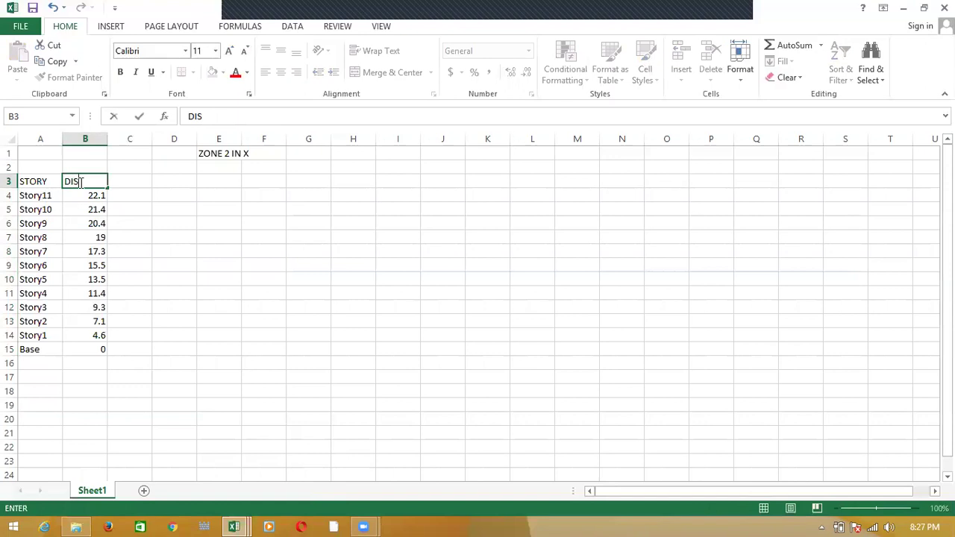
{"action": "type", "text": "SPLACEMENT"}
{"action": "left_click", "coordinate": [128, 238]}
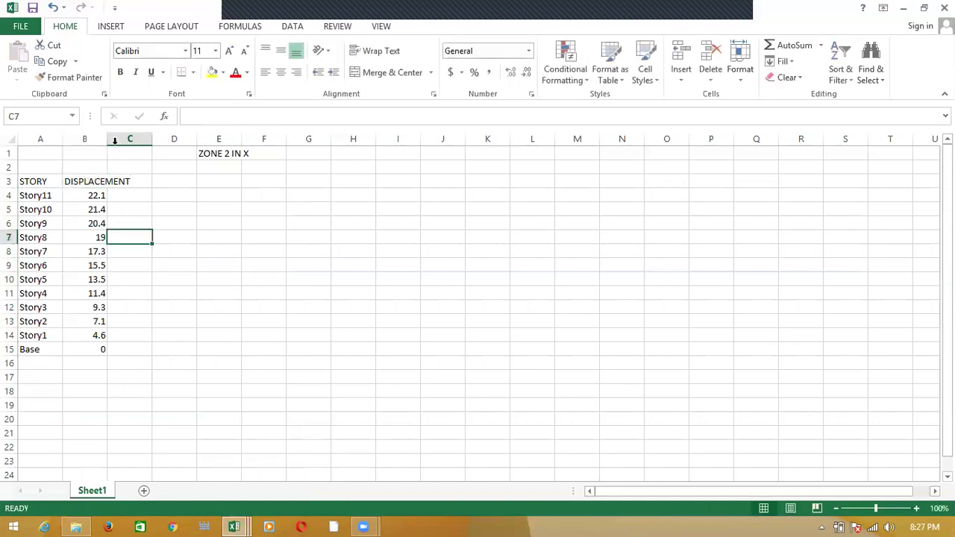
{"action": "left_click_drag", "start_coordinate": [108, 141], "coordinate": [133, 142]}
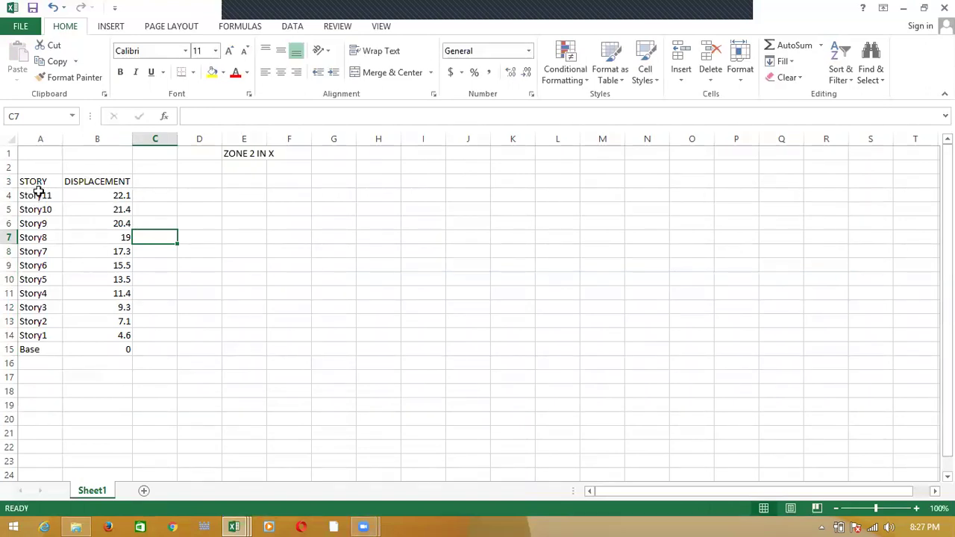
- Insert a blank column between the STORY and DISPLACEMENT columns
{"action": "left_click", "coordinate": [102, 139]}
{"action": "right_click", "coordinate": [105, 140]}
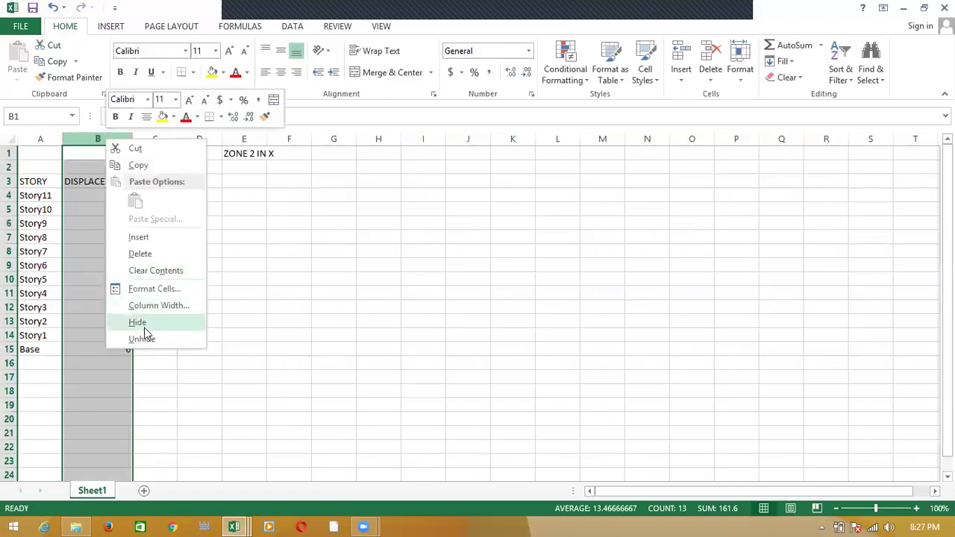
{"action": "left_click", "coordinate": [142, 237]}
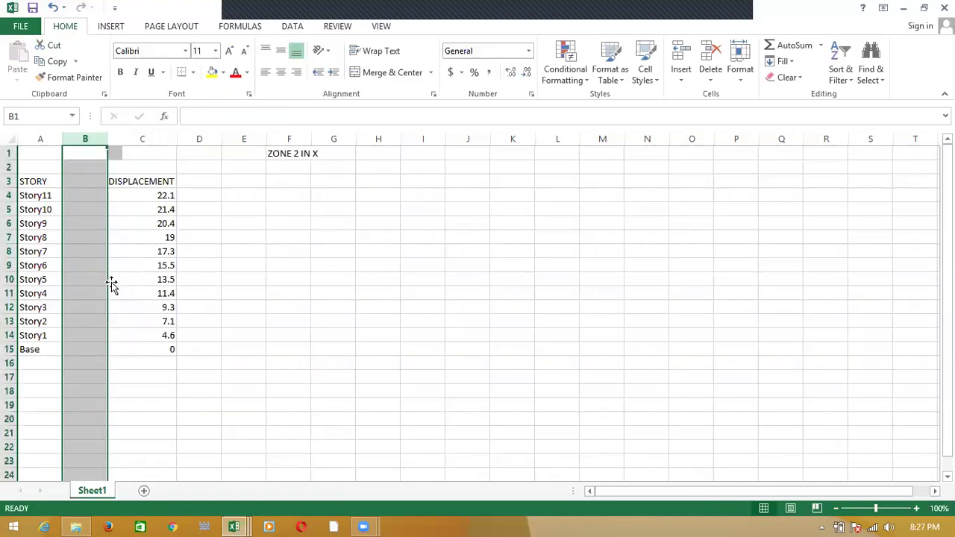
{"action": "left_click", "coordinate": [207, 204]}
- Extend the displacement heading in cell C3 to read "DISPLACEMENT(M1)"
{"action": "left_click", "coordinate": [120, 184]}
{"action": "left_click", "coordinate": [272, 118]}
{"action": "type", "text": "("}
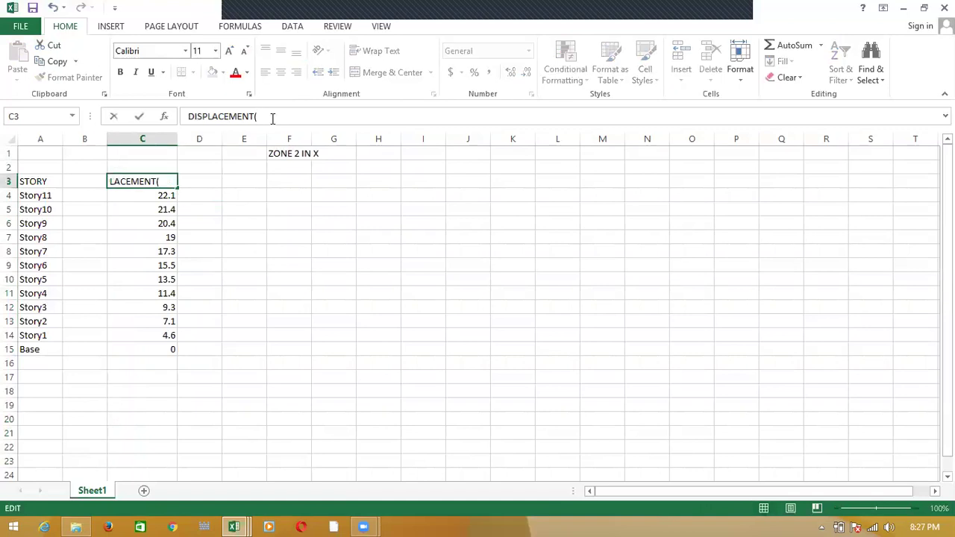
{"action": "type", "text": "M1)"}
{"action": "left_click", "coordinate": [180, 404]}
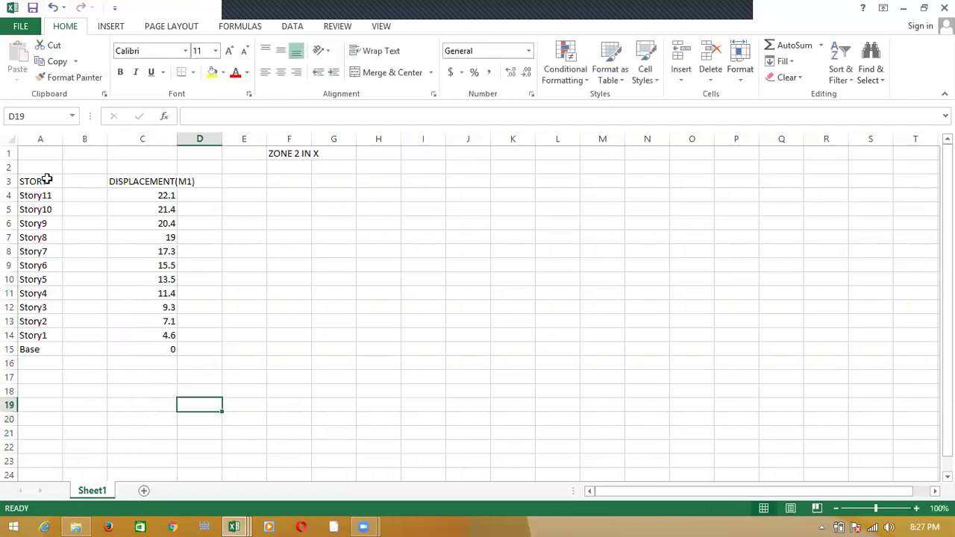
- Copy the "ZONE 2 IN X" title to cell P1 and change the copy to "ZONE 2 IN Y"
{"action": "left_click", "coordinate": [296, 153]}
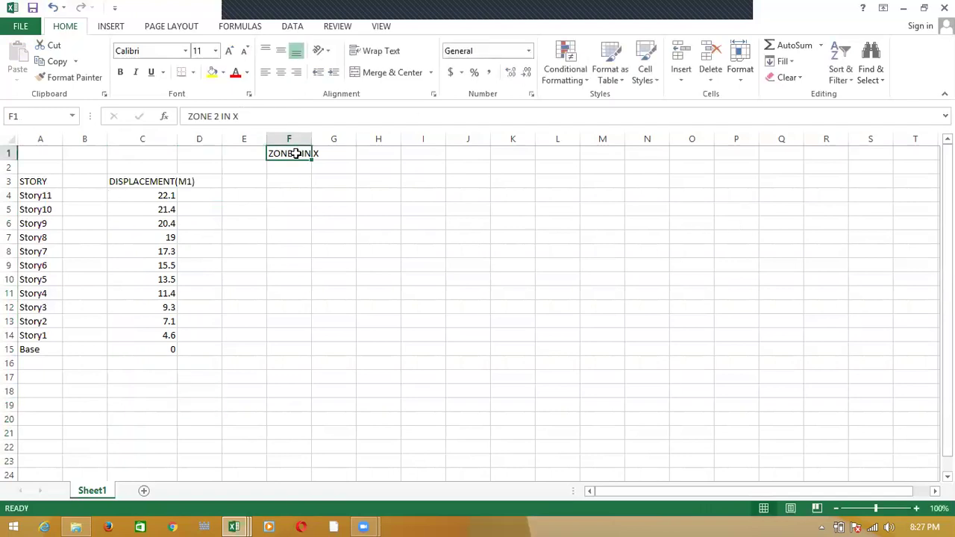
{"action": "key", "text": "ctrl+c"}
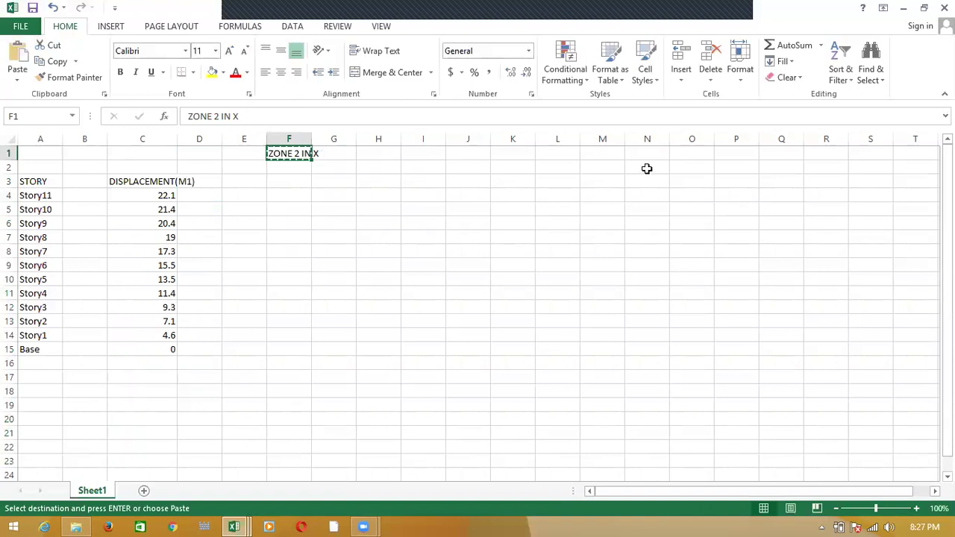
{"action": "left_click", "coordinate": [733, 153]}
{"action": "key", "text": "ctrl+v"}
{"action": "left_click", "coordinate": [769, 154]}
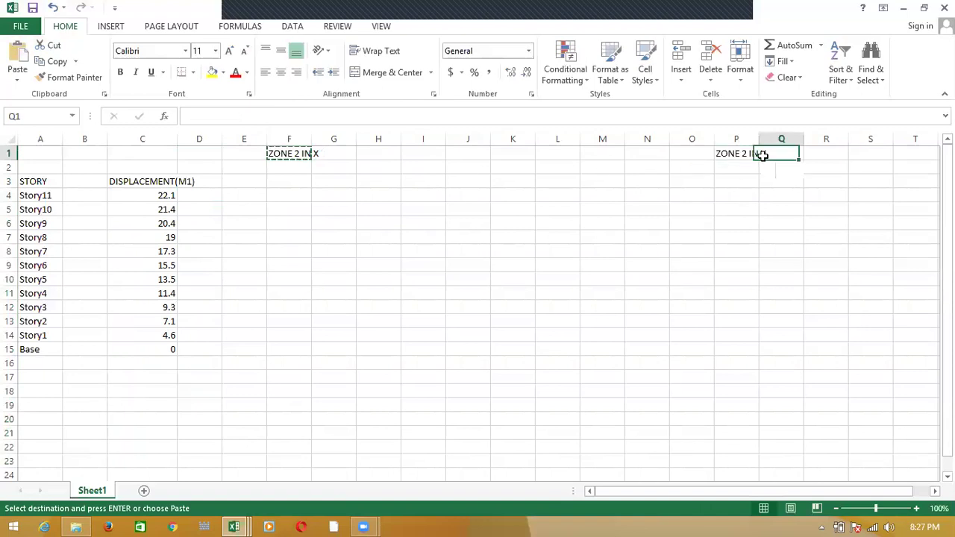
{"action": "left_click", "coordinate": [718, 154]}
{"action": "left_click", "coordinate": [253, 118]}
{"action": "key", "text": "BackSpace"}
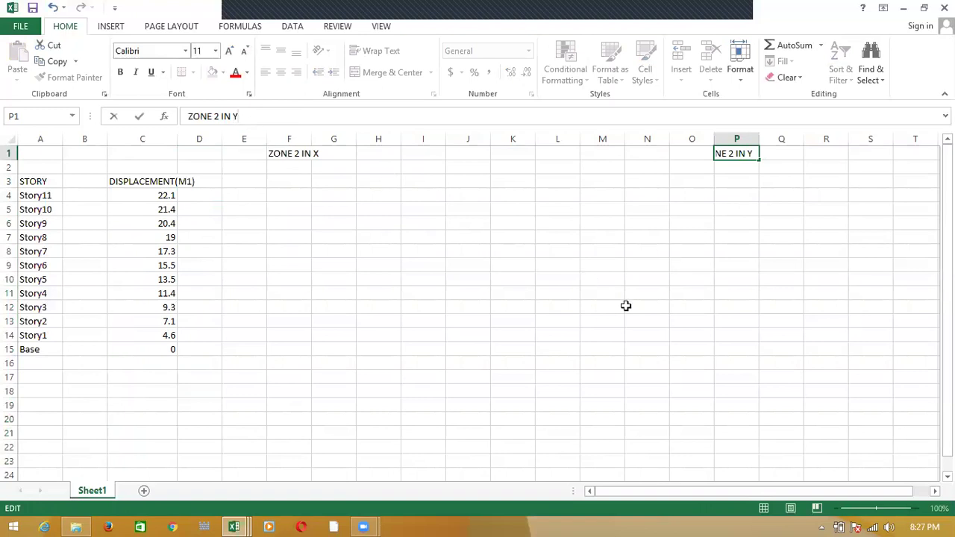
{"action": "left_click", "coordinate": [625, 306]}
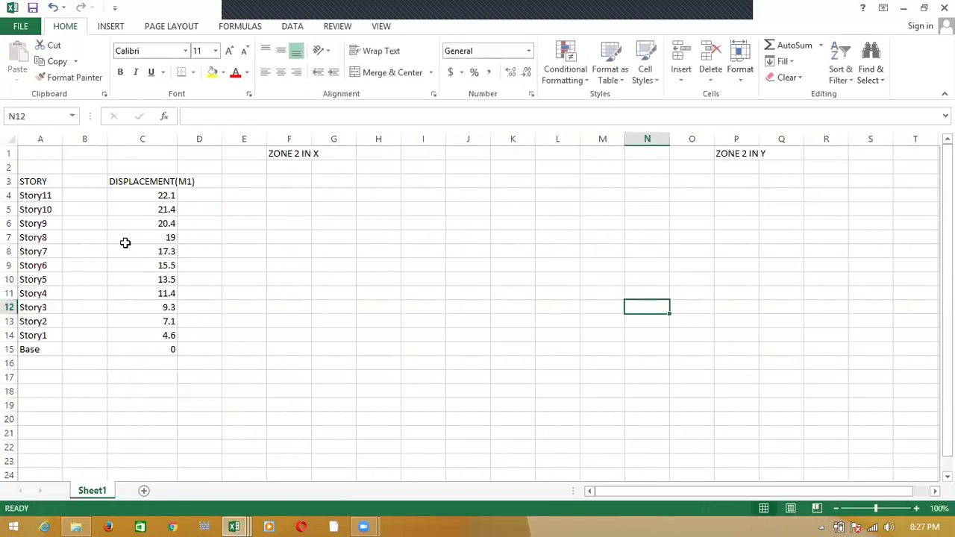
- Copy the STORY heading and story names from A3:A15 to the Y-direction table starting at cell O3
{"action": "left_click_drag", "start_coordinate": [43, 181], "coordinate": [41, 342]}
{"action": "key", "text": "ctrl+c"}
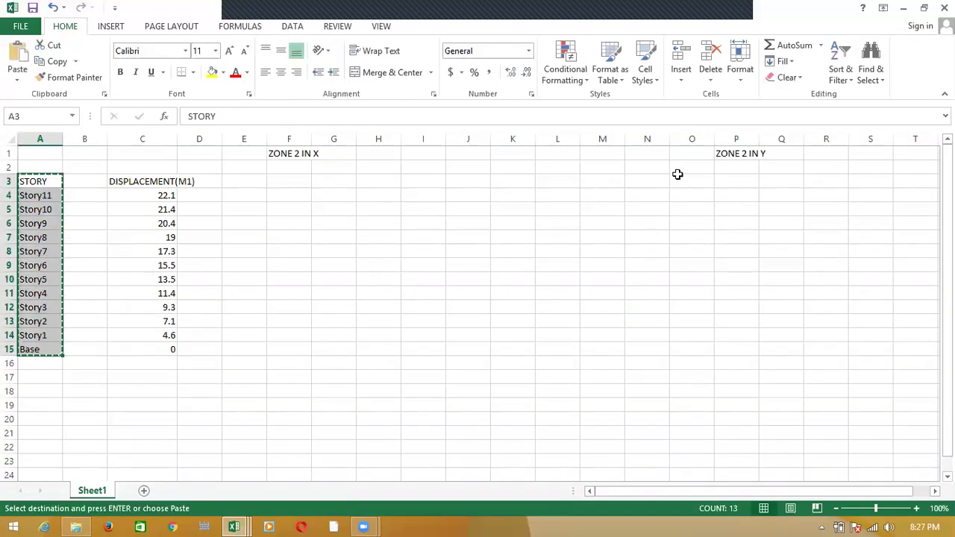
{"action": "left_click", "coordinate": [676, 167]}
{"action": "left_click", "coordinate": [686, 185]}
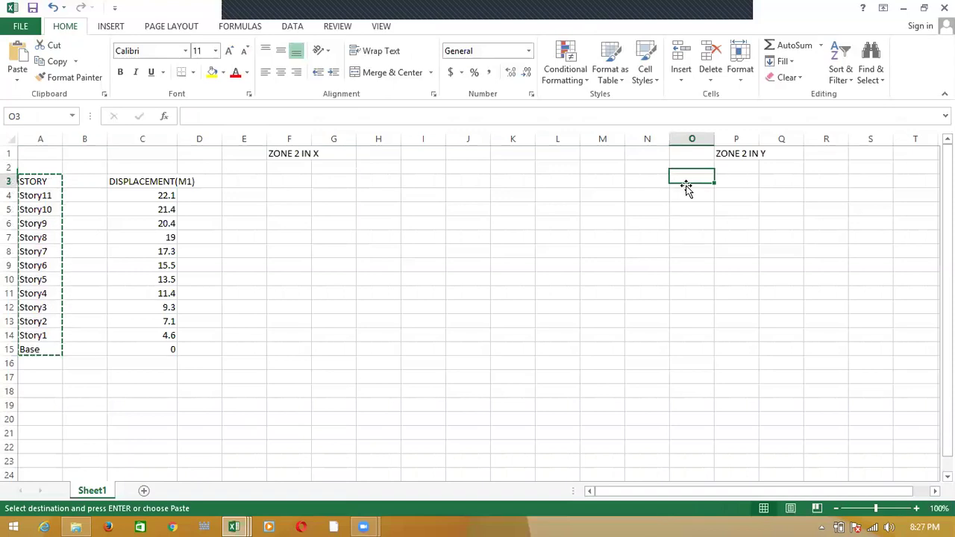
{"action": "key", "text": "ctrl+v"}
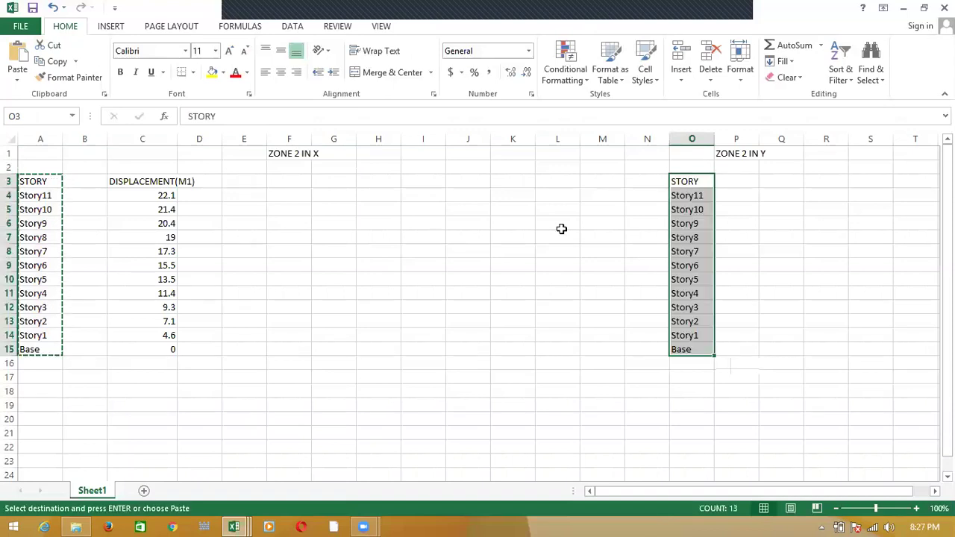
- Copy the DISPLACEMENT(M1) heading to cell P3 and widen column P to fit it
{"action": "left_click", "coordinate": [117, 186]}
{"action": "key", "text": "ctrl+c"}
{"action": "left_click", "coordinate": [738, 180]}
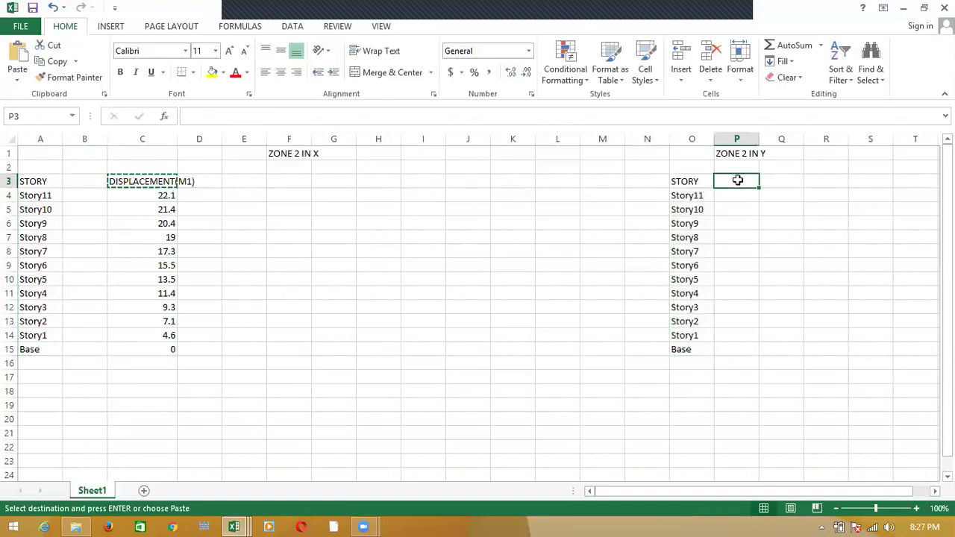
{"action": "key", "text": "ctrl+v"}
{"action": "key", "text": "ctrl"}
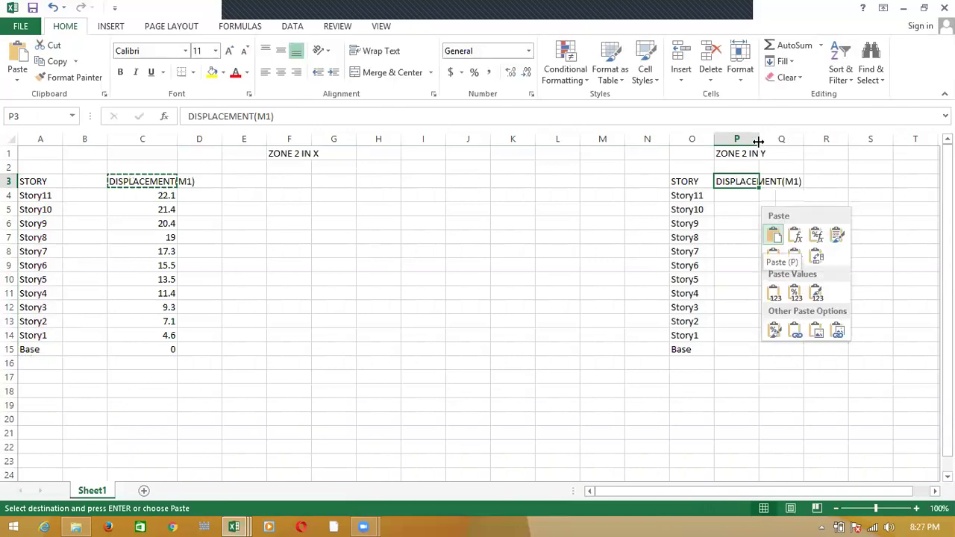
{"action": "left_click", "coordinate": [758, 138]}
{"action": "left_click_drag", "start_coordinate": [758, 139], "coordinate": [802, 146]}
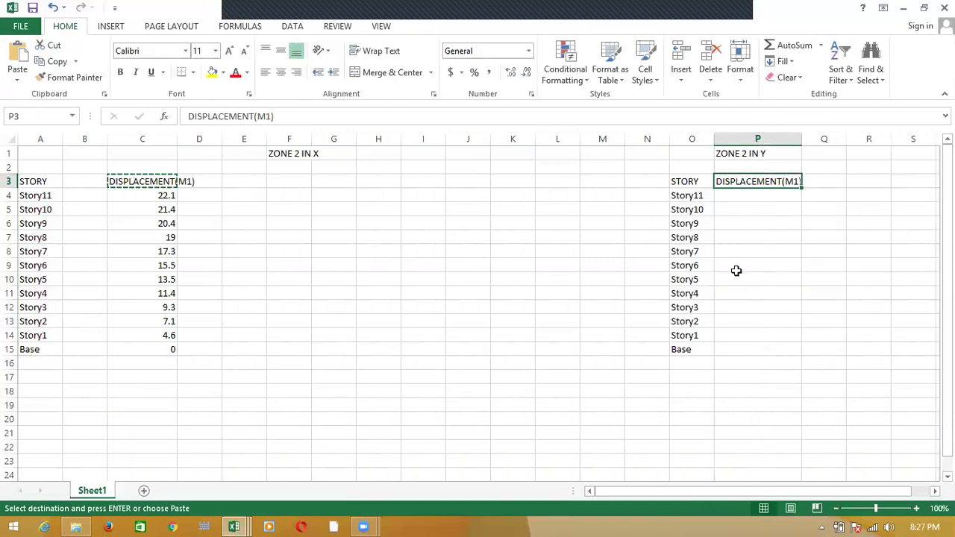
- Switch to the DISPLACEMENT workbook and filter Load Case/Combo to show only EQY
{"action": "key", "text": "alt+Tab"}
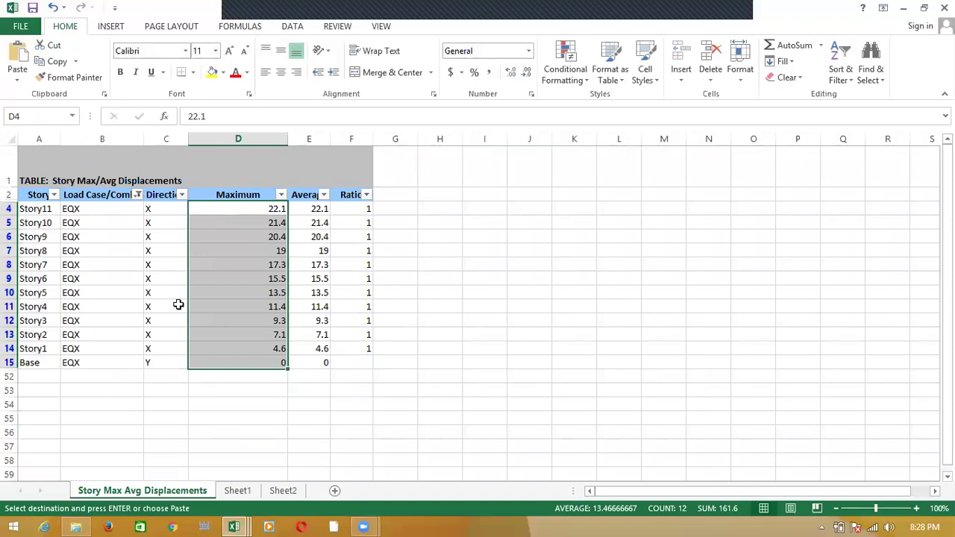
{"action": "left_click", "coordinate": [138, 196]}
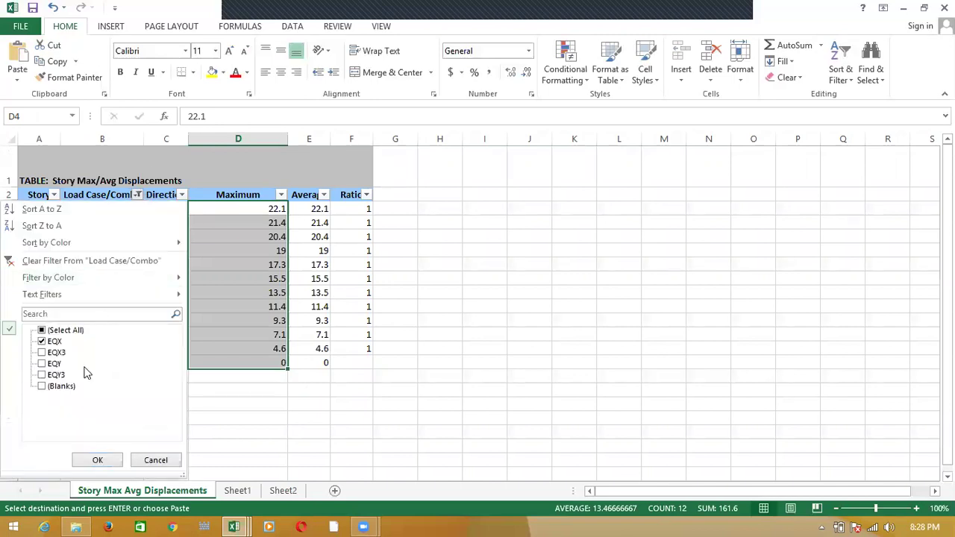
{"action": "left_click", "coordinate": [44, 364]}
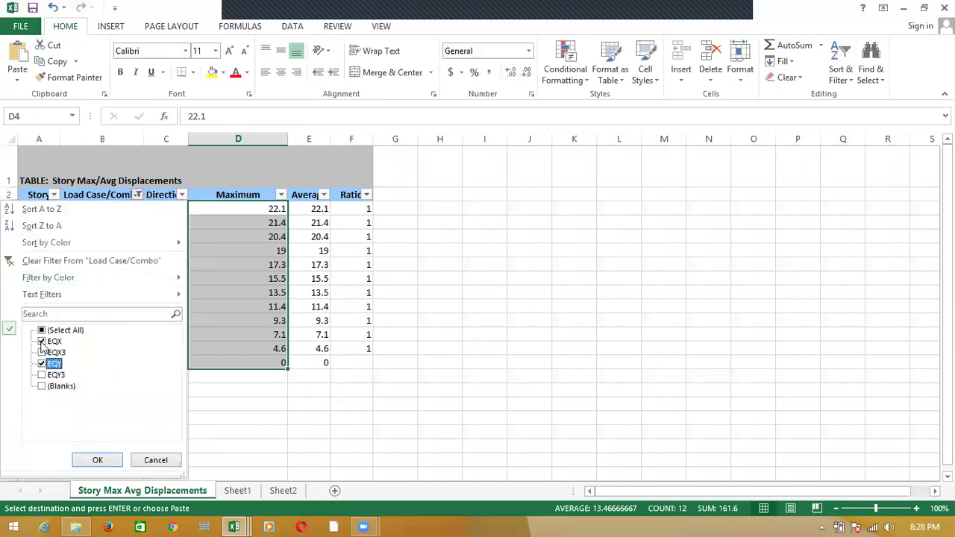
{"action": "left_click", "coordinate": [42, 342]}
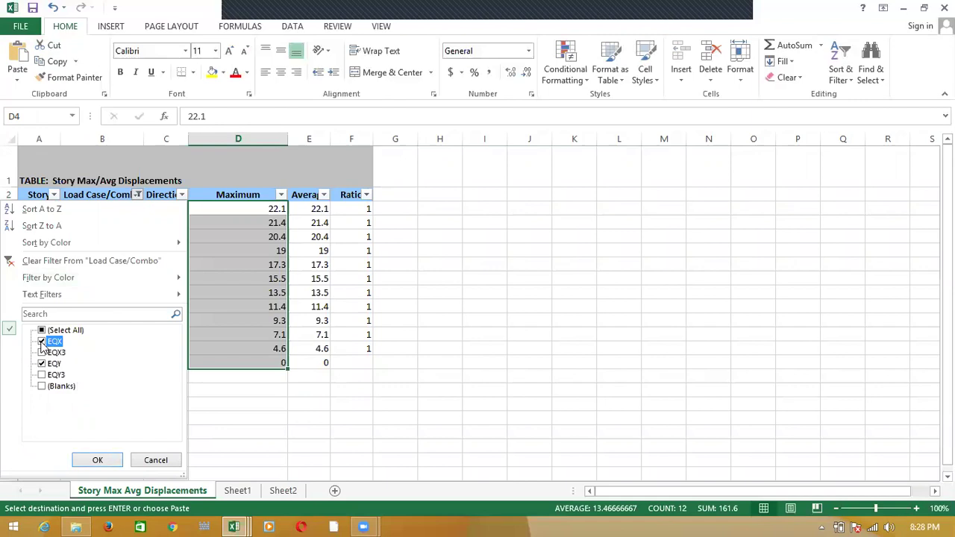
{"action": "left_click", "coordinate": [98, 461]}
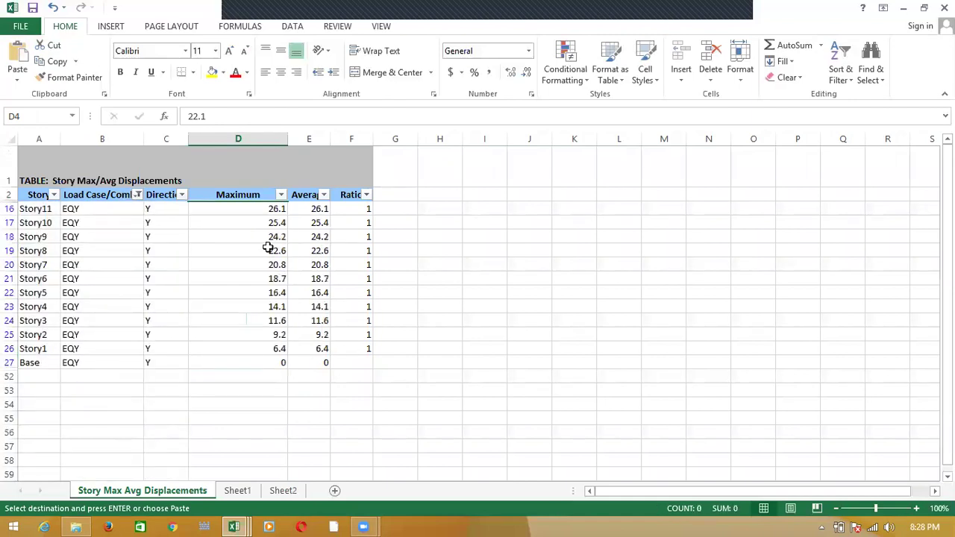
- Copy the EQY Maximum values for Story11 to Base into the new workbook starting at cell P4
{"action": "left_click_drag", "start_coordinate": [260, 212], "coordinate": [268, 373]}
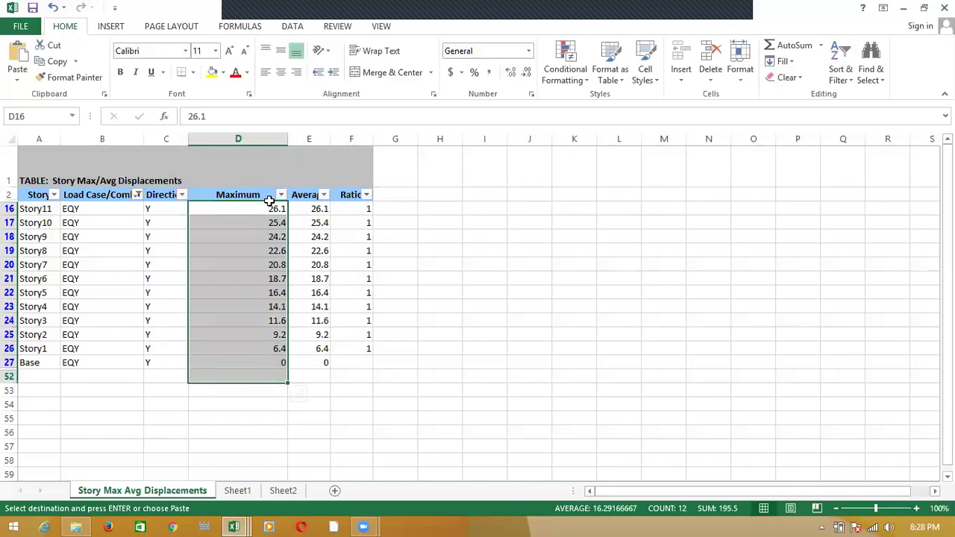
{"action": "left_click_drag", "start_coordinate": [270, 207], "coordinate": [277, 361]}
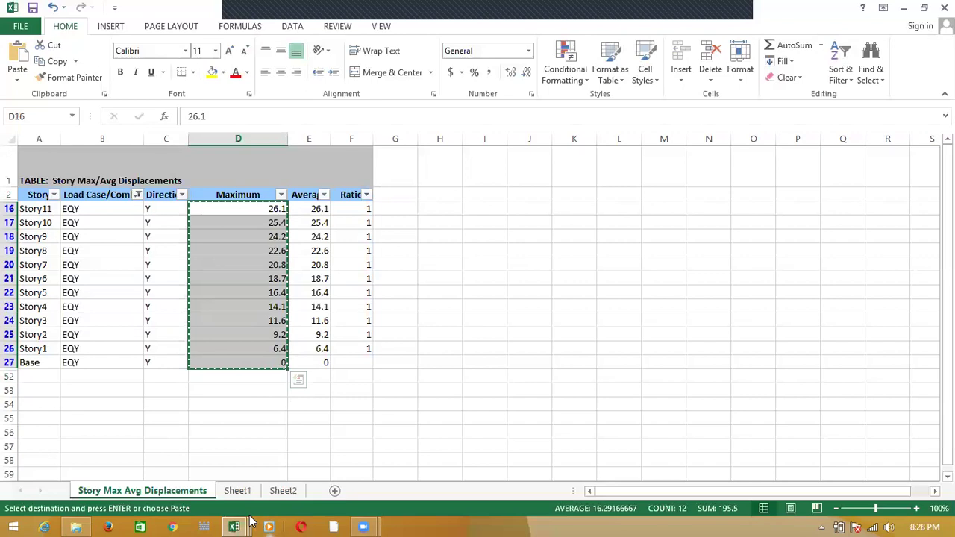
{"action": "mouse_move", "coordinate": [249, 522]}
{"action": "left_click", "coordinate": [395, 455]}
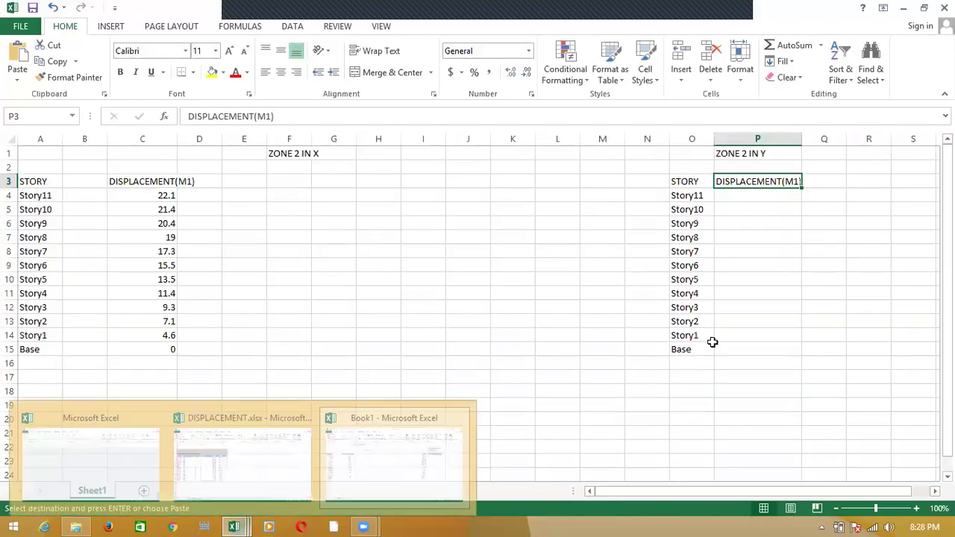
{"action": "left_click", "coordinate": [742, 196]}
{"action": "key", "text": "ctrl+v"}
{"action": "left_click", "coordinate": [529, 431]}
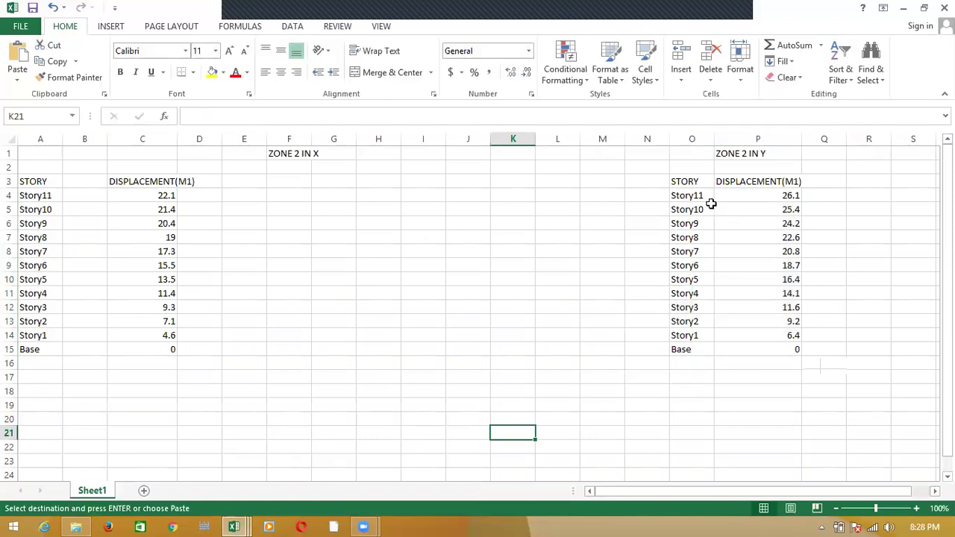
- Widen column C to fit its heading and insert a blank column before the Y-direction displacement column
{"action": "left_click_drag", "start_coordinate": [177, 139], "coordinate": [199, 142]}
{"action": "left_click", "coordinate": [777, 139]}
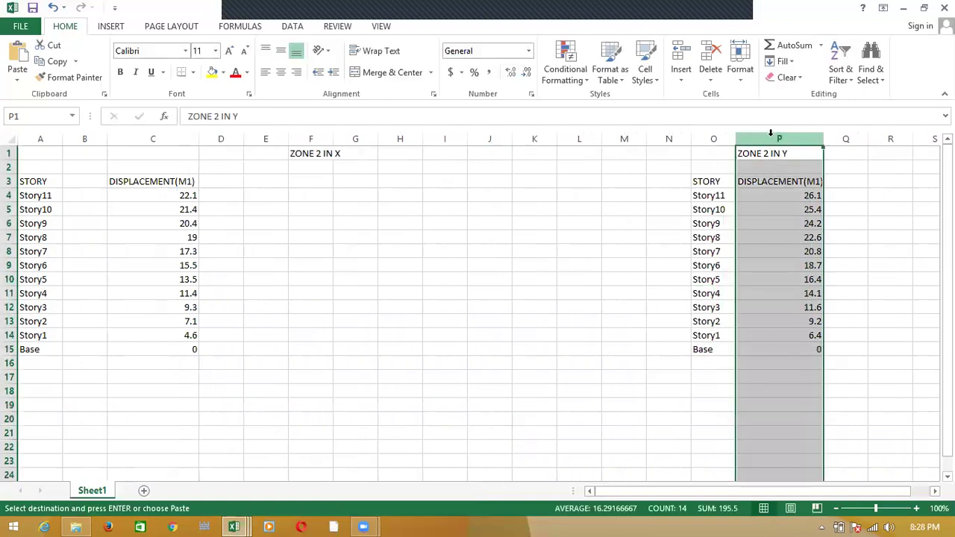
{"action": "right_click", "coordinate": [777, 138]}
{"action": "left_click", "coordinate": [806, 238]}
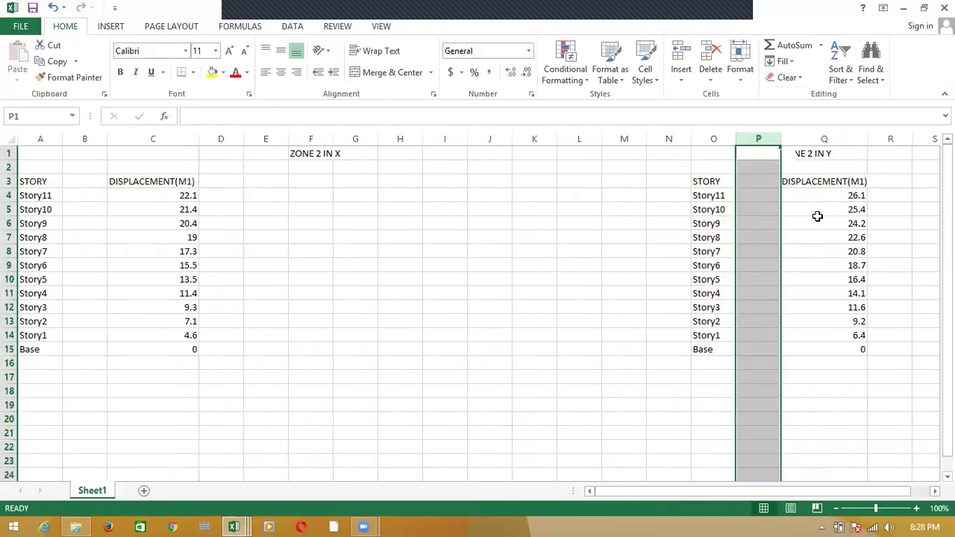
- Copy the DISPLACEMENT(M1) heading from C3 to D3, centre it and wrap its text
{"action": "left_click", "coordinate": [184, 182]}
{"action": "key", "text": "ctrl+c"}
{"action": "left_click", "coordinate": [207, 181]}
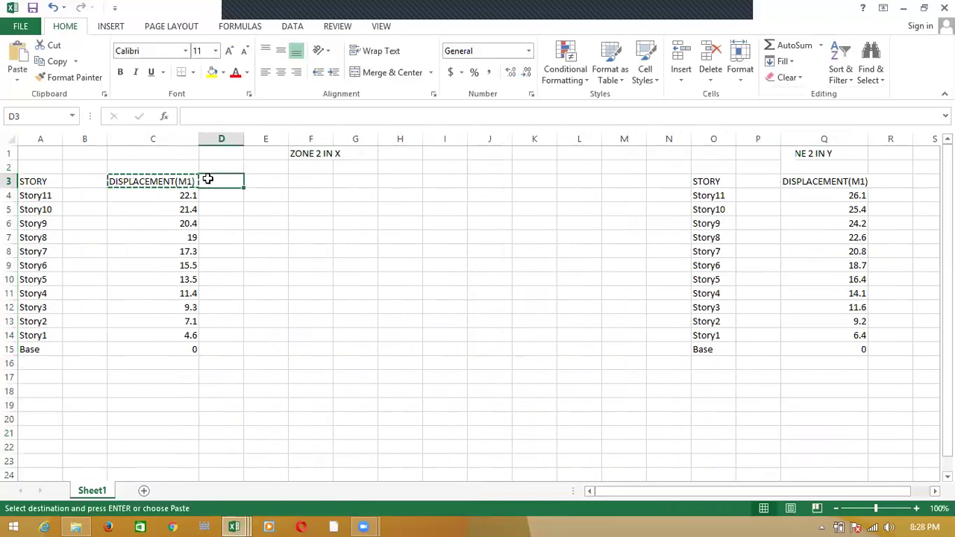
{"action": "key", "text": "ctrl+v"}
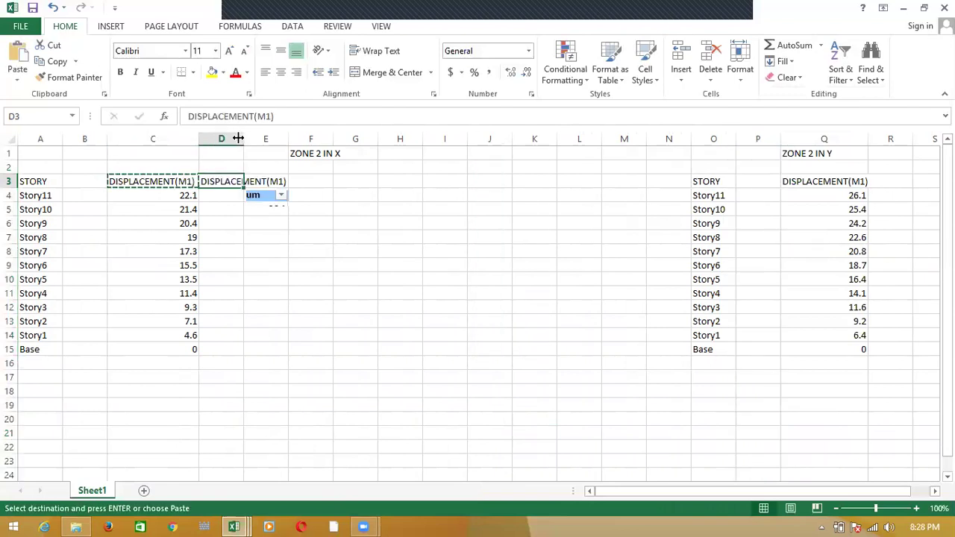
{"action": "left_click", "coordinate": [280, 73]}
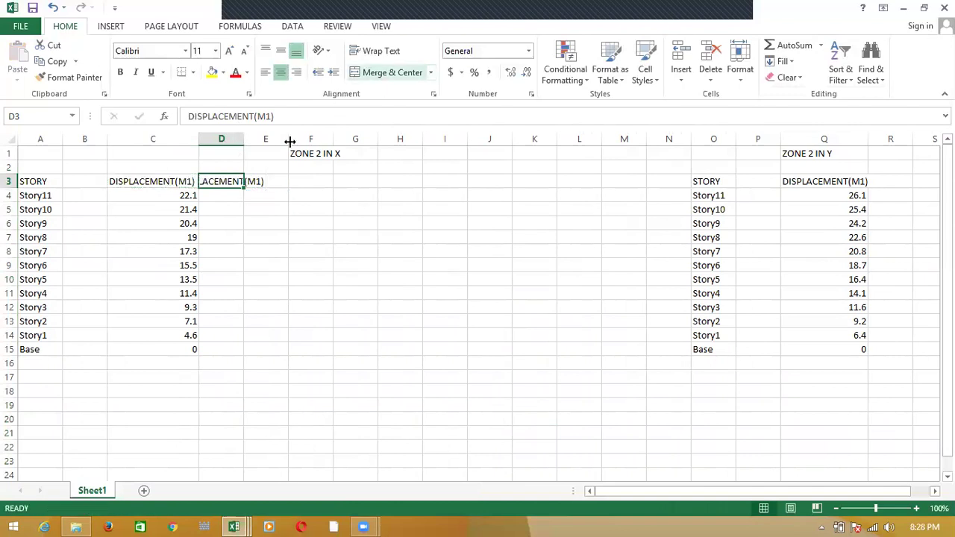
{"action": "left_click", "coordinate": [382, 52]}
- Centre and wrap the DISPLACEMENT(M1) heading in C3 and narrow column C
{"action": "left_click", "coordinate": [156, 192]}
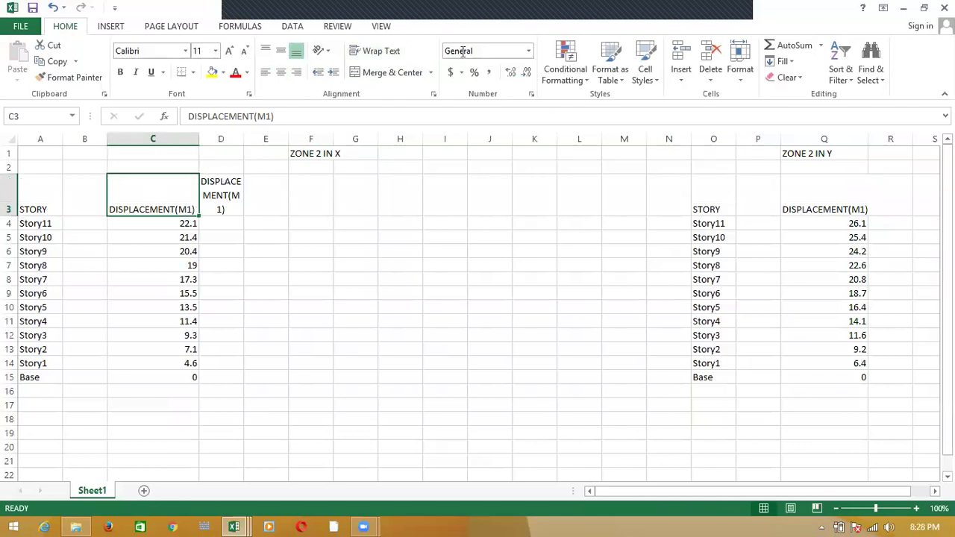
{"action": "left_click", "coordinate": [379, 52]}
{"action": "left_click", "coordinate": [400, 74]}
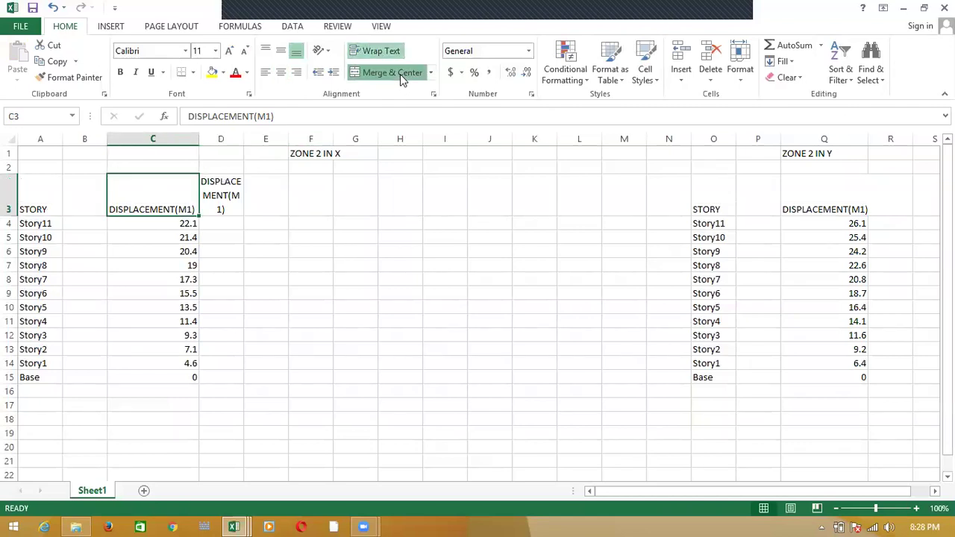
{"action": "left_click", "coordinate": [388, 55]}
{"action": "left_click_drag", "start_coordinate": [196, 135], "coordinate": [166, 141]}
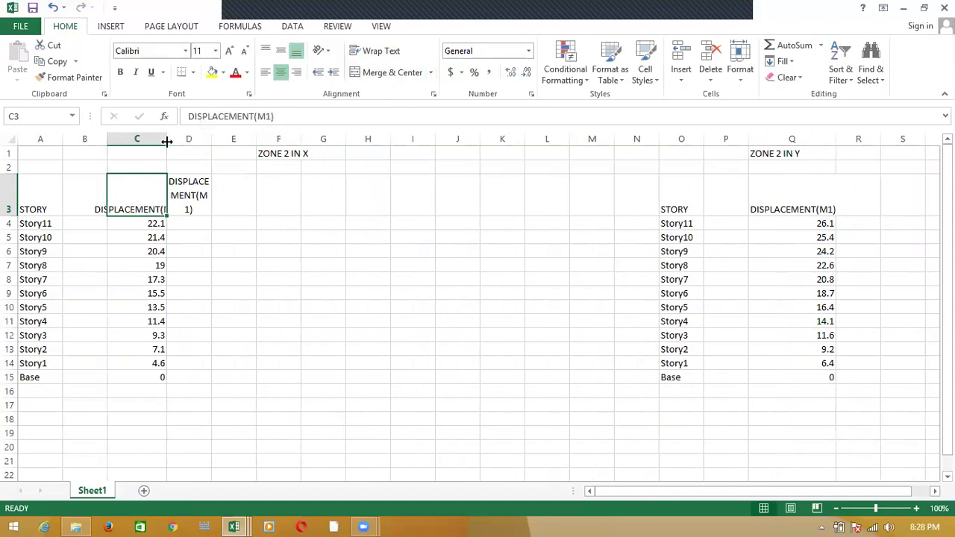
{"action": "left_click", "coordinate": [390, 55]}
- Change the heading in D3 to DISPLACEMENT(M2)
{"action": "left_click", "coordinate": [183, 205]}
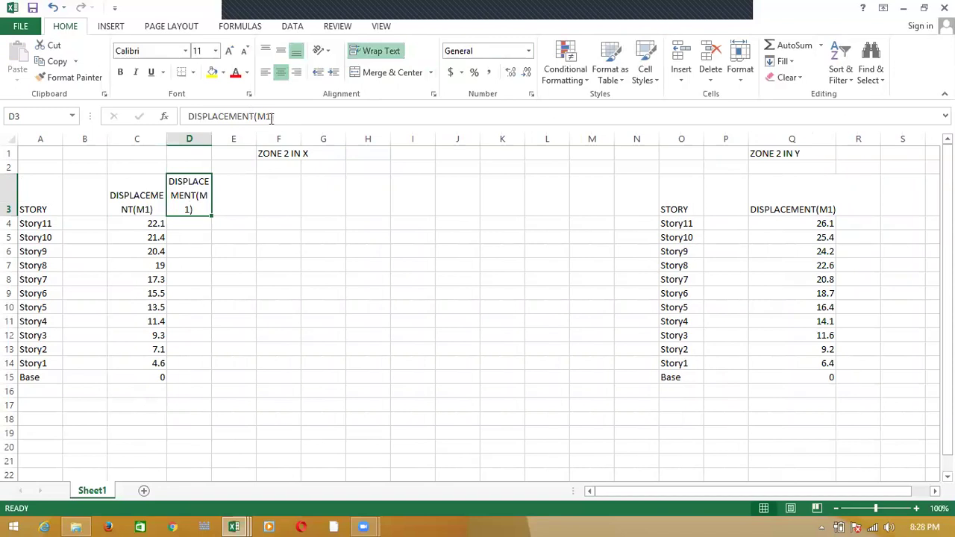
{"action": "left_click", "coordinate": [272, 118]}
{"action": "key", "text": "BackSpace"}
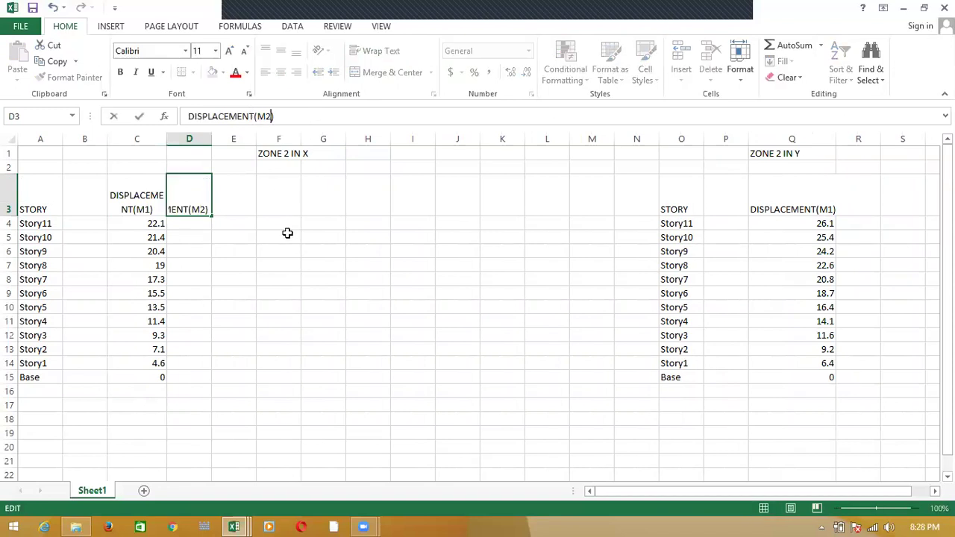
{"action": "type", "text": "2"}
{"action": "left_click", "coordinate": [257, 279]}
- Copy the DISPLACEMENT(M2) heading to cells E3 and F3
{"action": "left_click", "coordinate": [192, 188]}
{"action": "key", "text": "ctrl+c"}
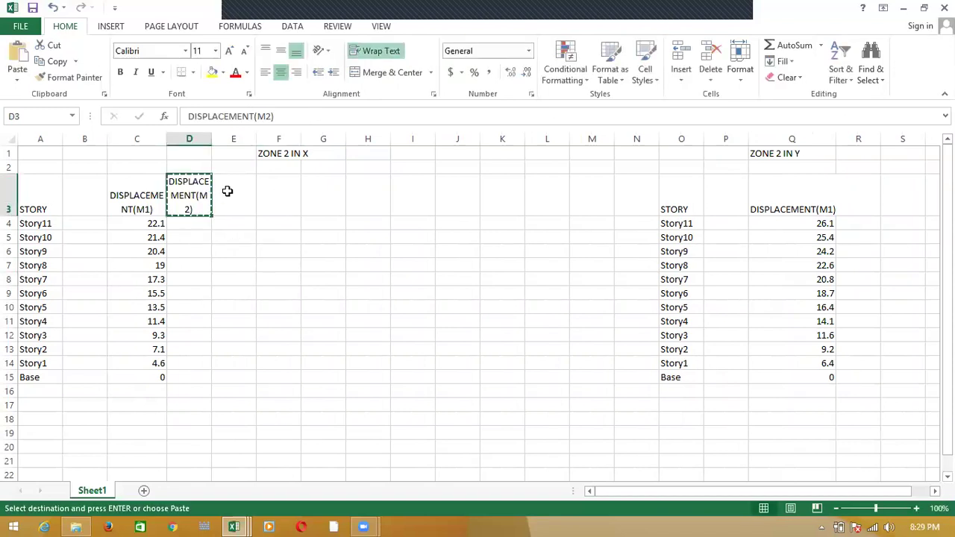
{"action": "left_click", "coordinate": [232, 196]}
{"action": "key", "text": "ctrl+v"}
{"action": "left_click", "coordinate": [288, 198]}
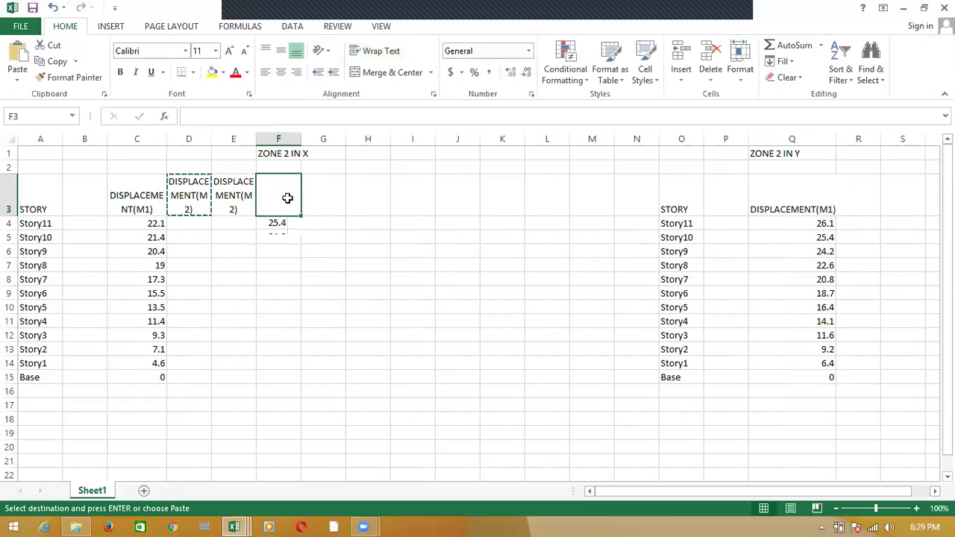
{"action": "key", "text": "ctrl+v"}
{"action": "left_click", "coordinate": [237, 200]}
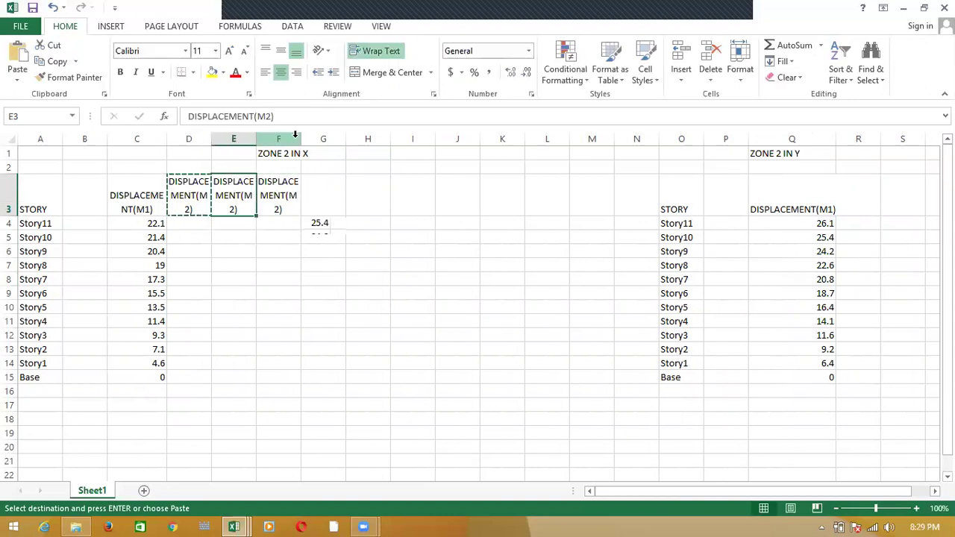
{"action": "key", "text": "Escape"}
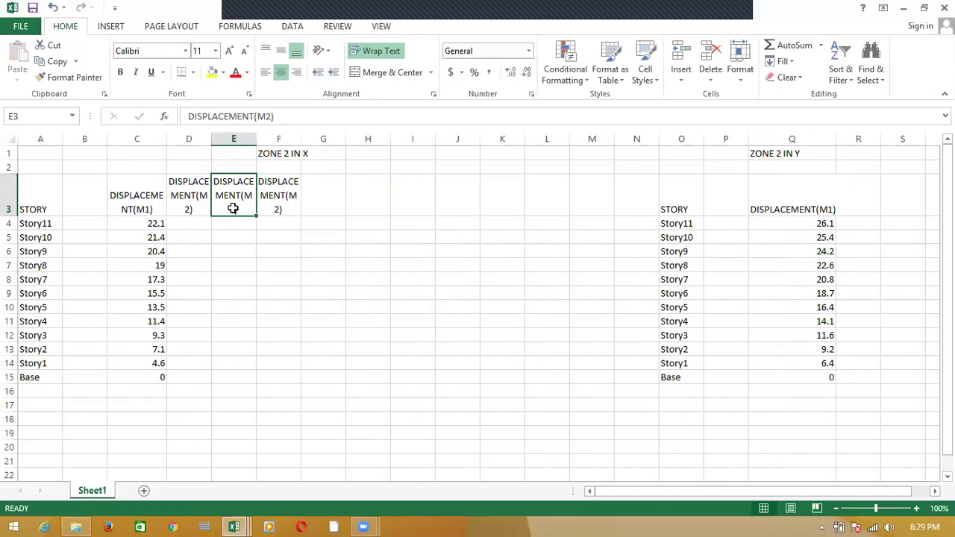
- Change the heading in E3 to DISPLACEMENT(M3) and the heading in F3 to DISPLACEMENT(M4)
{"action": "left_click", "coordinate": [271, 117]}
{"action": "key", "text": "BackSpace"}
{"action": "type", "text": "3"}
{"action": "left_click", "coordinate": [282, 207]}
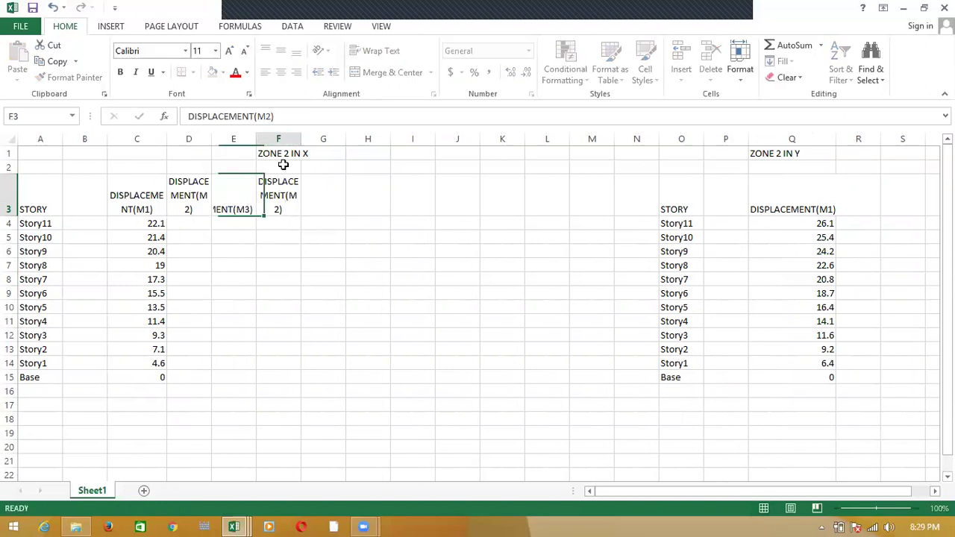
{"action": "left_click", "coordinate": [274, 117]}
{"action": "key", "text": "BackSpace"}
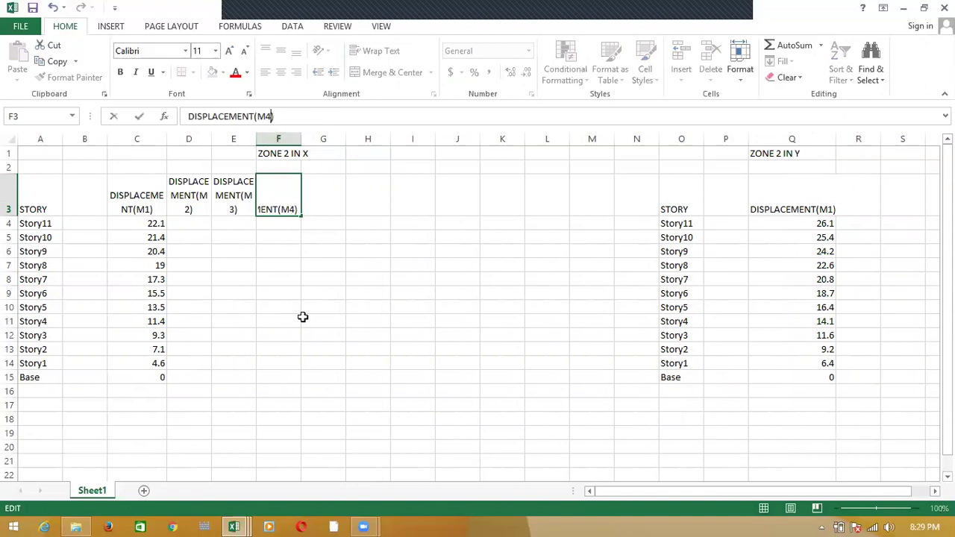
{"action": "type", "text": "4"}
{"action": "left_click", "coordinate": [302, 319]}
{"action": "key", "text": "ctrl+s"}
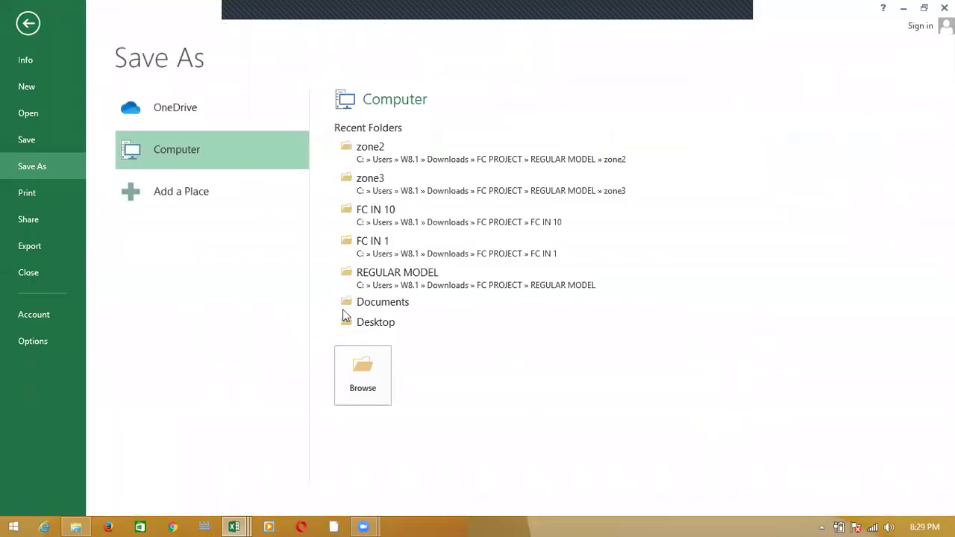
{"action": "left_click", "coordinate": [459, 246]}
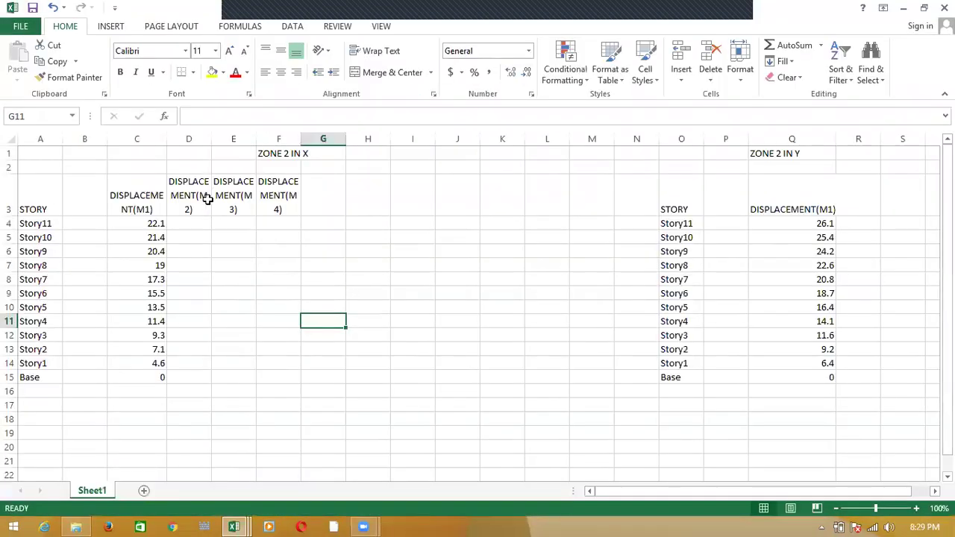
- Copy the M2, M3 and M4 displacement headings to R3, S3 and T3 of the ZONE 2 IN Y table
{"action": "left_click", "coordinate": [176, 193]}
{"action": "key", "text": "ctrl+c"}
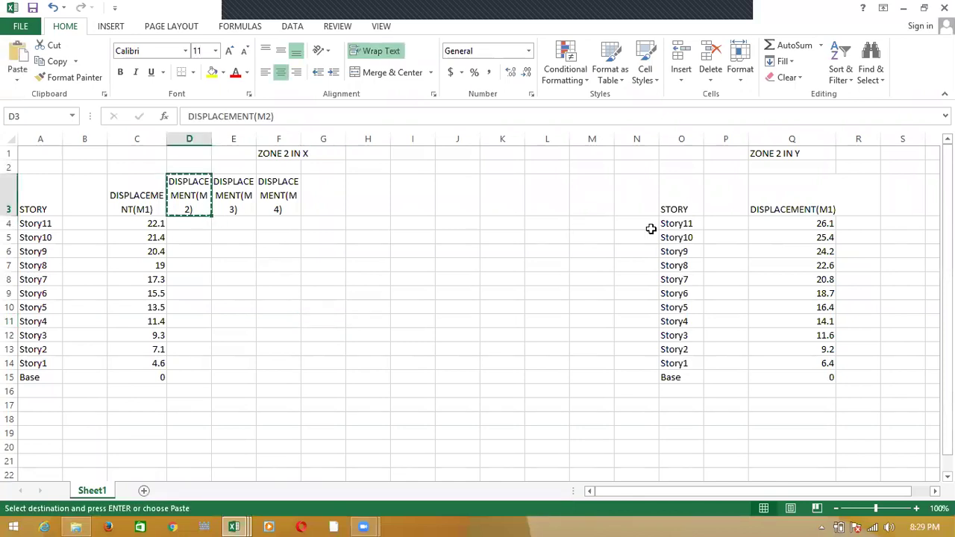
{"action": "left_click", "coordinate": [857, 198]}
{"action": "key", "text": "ctrl+v"}
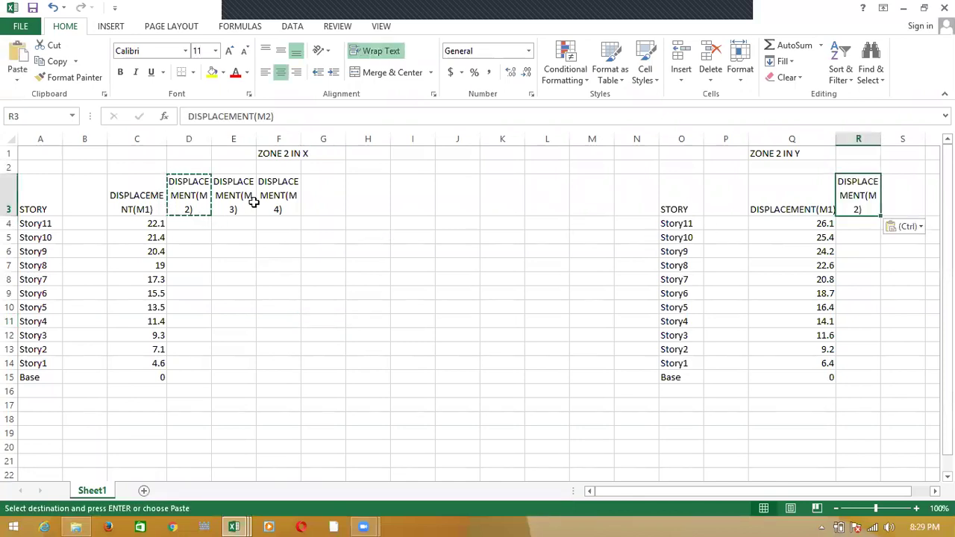
{"action": "left_click", "coordinate": [245, 199]}
{"action": "key", "text": "ctrl+c"}
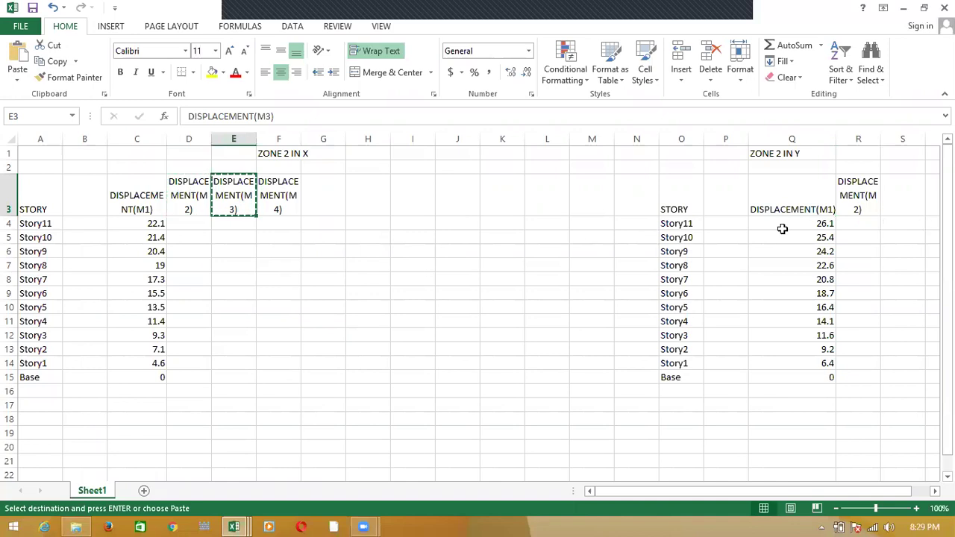
{"action": "left_click", "coordinate": [888, 200]}
{"action": "key", "text": "ctrl+v"}
{"action": "left_click", "coordinate": [277, 197]}
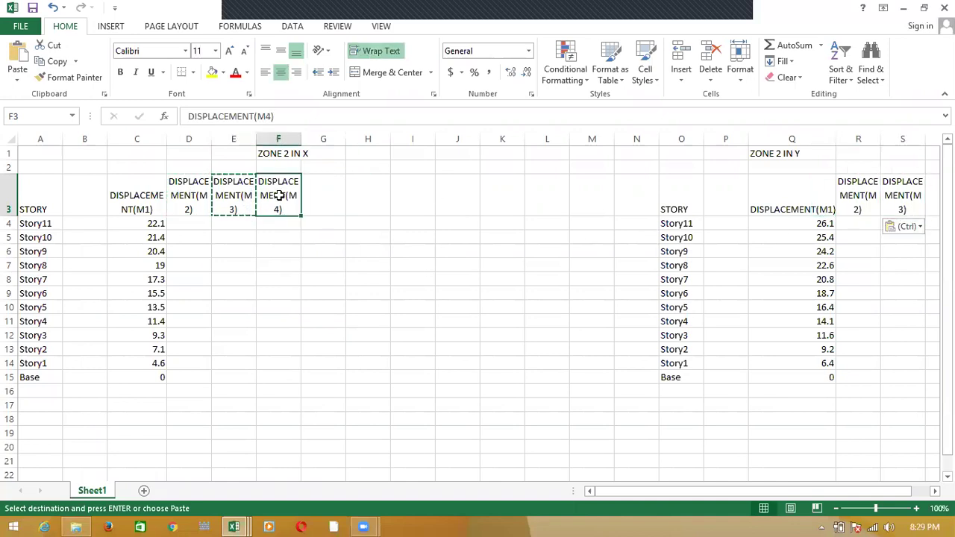
{"action": "key", "text": "ctrl+c"}
{"action": "left_click", "coordinate": [932, 199]}
{"action": "key", "text": "ctrl+v"}
{"action": "left_click_drag", "start_coordinate": [731, 489], "coordinate": [590, 498]}
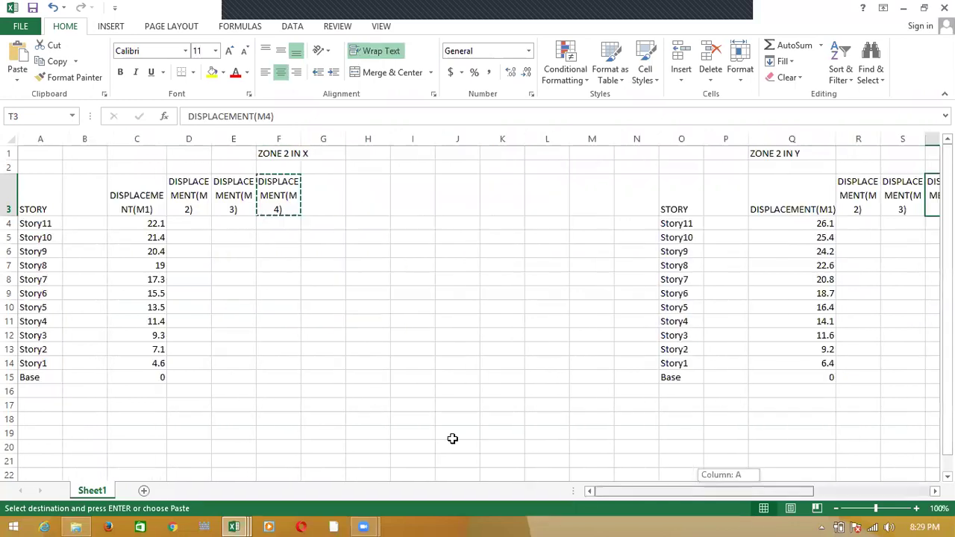
{"action": "left_click", "coordinate": [358, 338]}
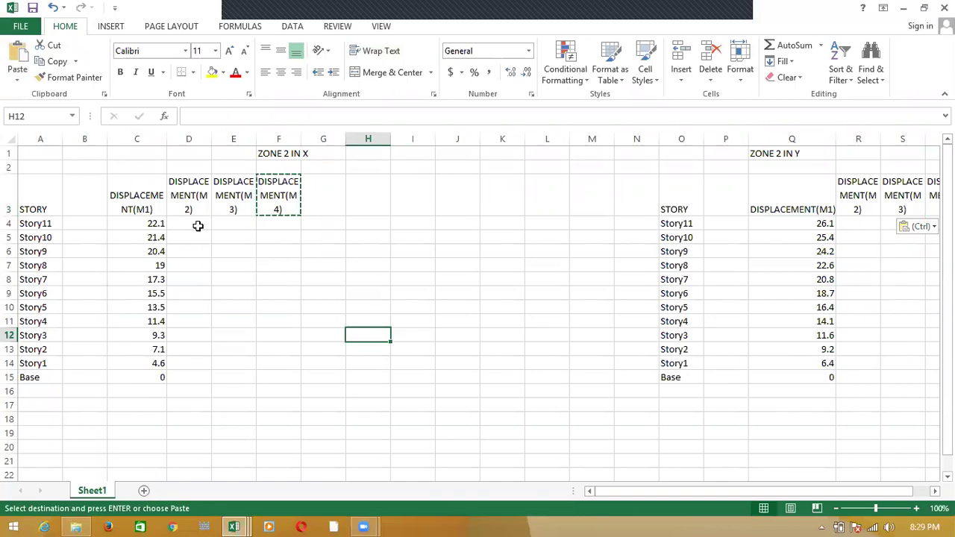
{"action": "mouse_move", "coordinate": [253, 523]}
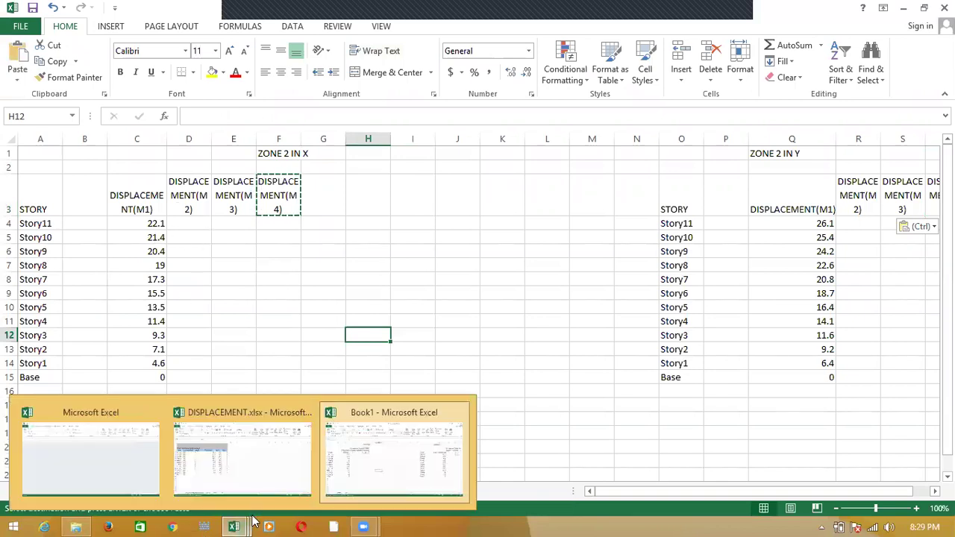
{"action": "left_click", "coordinate": [232, 456]}
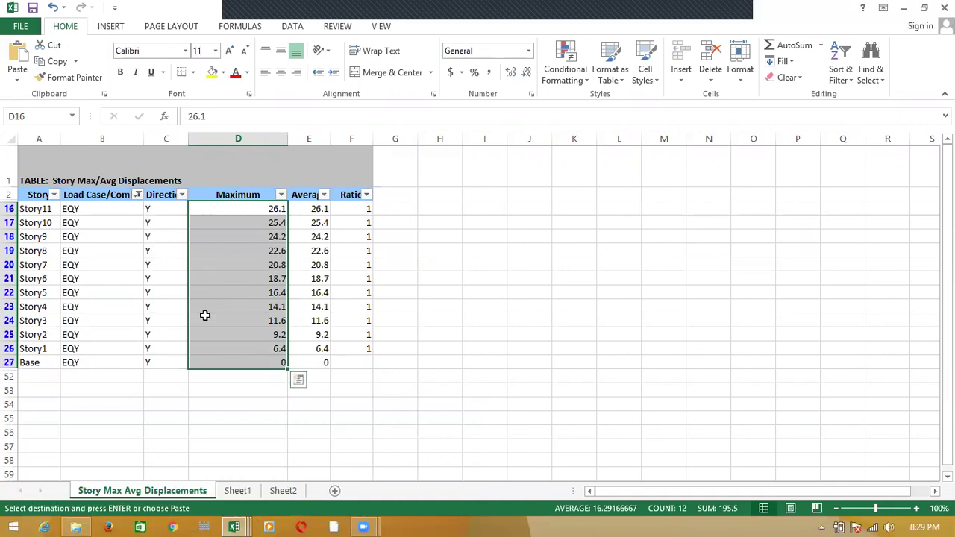
{"action": "key", "text": "alt+Tab"}
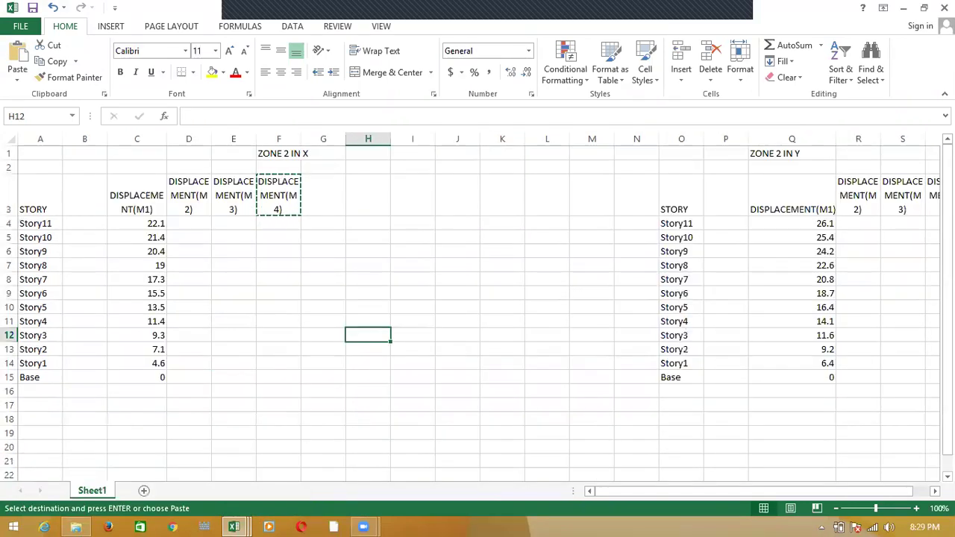
- Copy the zone title row F1:Q1 to row 22, starting at cell E22
{"action": "left_click_drag", "start_coordinate": [280, 154], "coordinate": [779, 153]}
{"action": "key", "text": "Escape"}
{"action": "key", "text": "ctrl+c"}
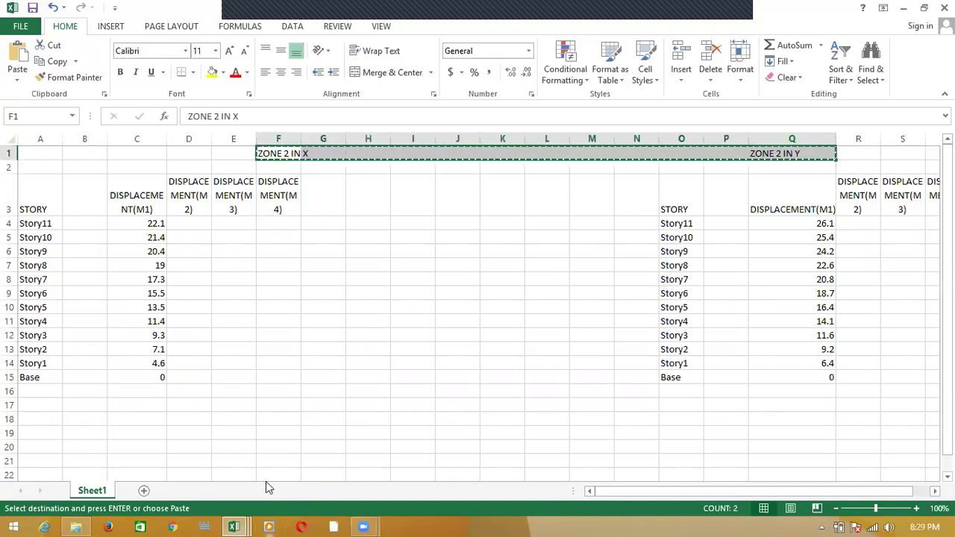
{"action": "left_click", "coordinate": [234, 472]}
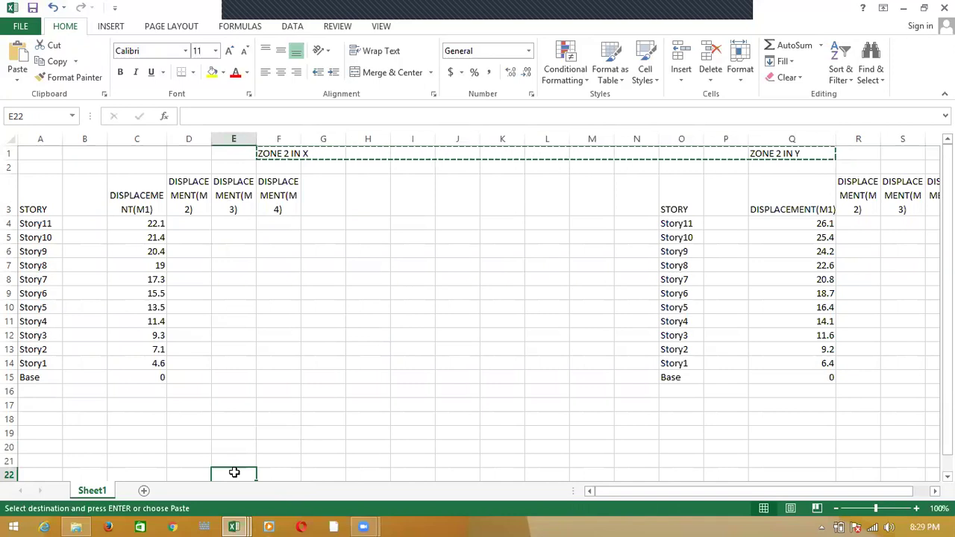
{"action": "key", "text": "ctrl+v"}
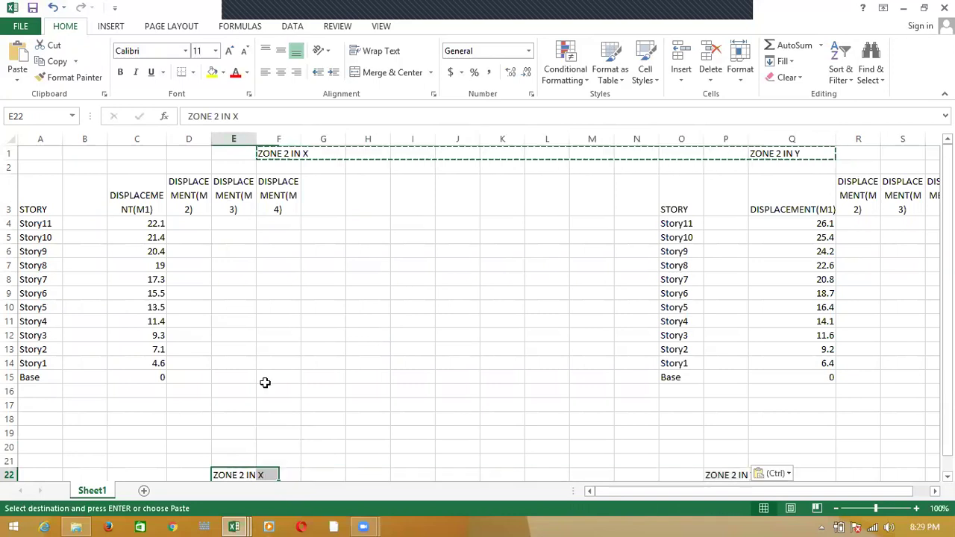
- Change the copied titles in row 22 to ZONE 3 IN X in E22 and ZONE 3 IN Y in P22
{"action": "left_click", "coordinate": [216, 115]}
{"action": "key", "text": "BackSpace"}
{"action": "type", "text": "3"}
{"action": "left_click", "coordinate": [730, 475]}
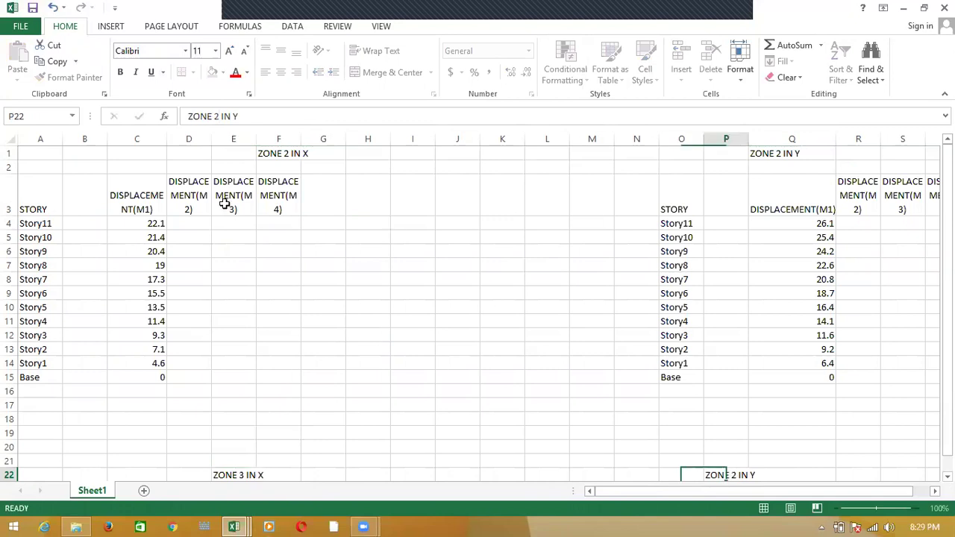
{"action": "left_click", "coordinate": [218, 116]}
{"action": "key", "text": "BackSpace"}
{"action": "type", "text": "3"}
{"action": "left_click", "coordinate": [329, 388]}
- Switch to the DISPLACEMENT workbook and filter Load Case/Combo to show only EQX3
{"action": "scroll", "coordinate": [336, 418], "scroll_direction": "down", "scroll_amount": 1}
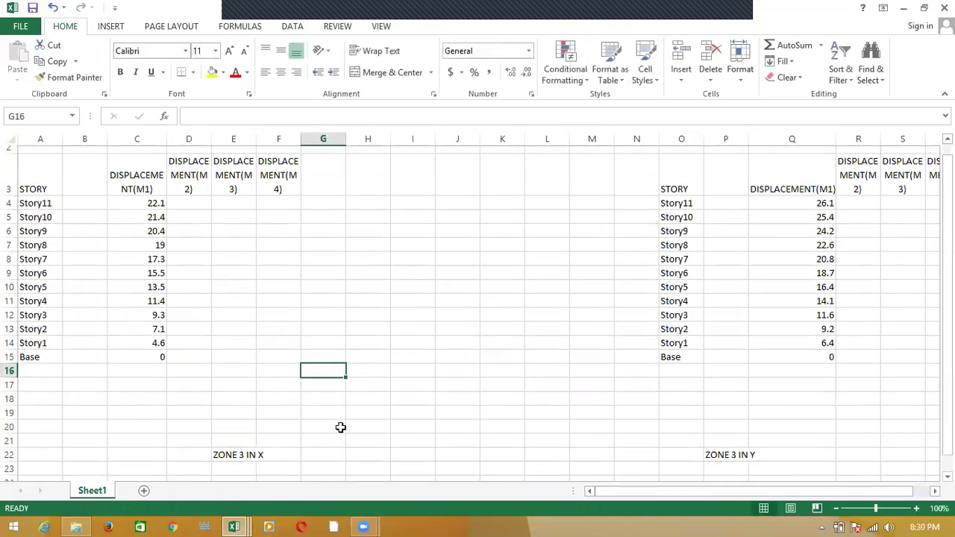
{"action": "scroll", "coordinate": [239, 273], "scroll_direction": "up", "scroll_amount": 1}
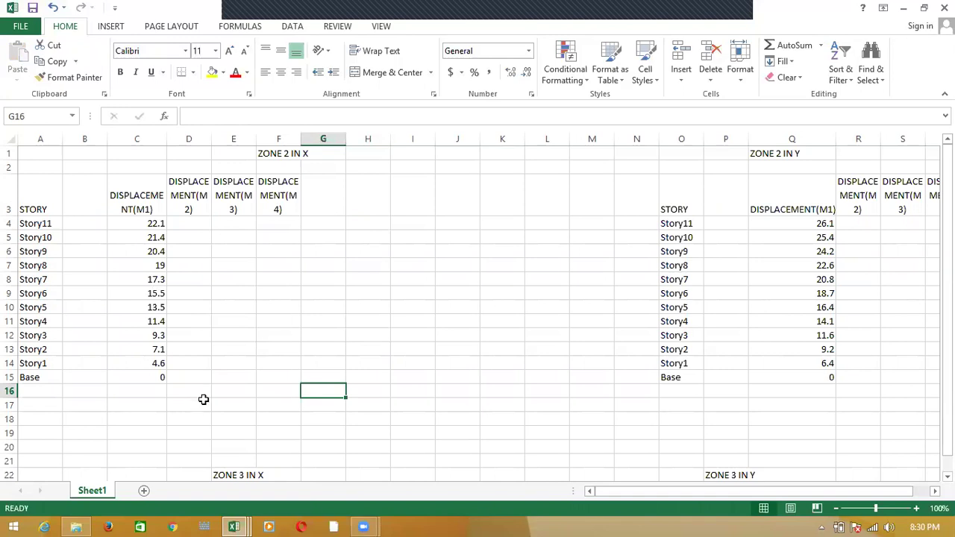
{"action": "scroll", "coordinate": [224, 414], "scroll_direction": "down", "scroll_amount": 1}
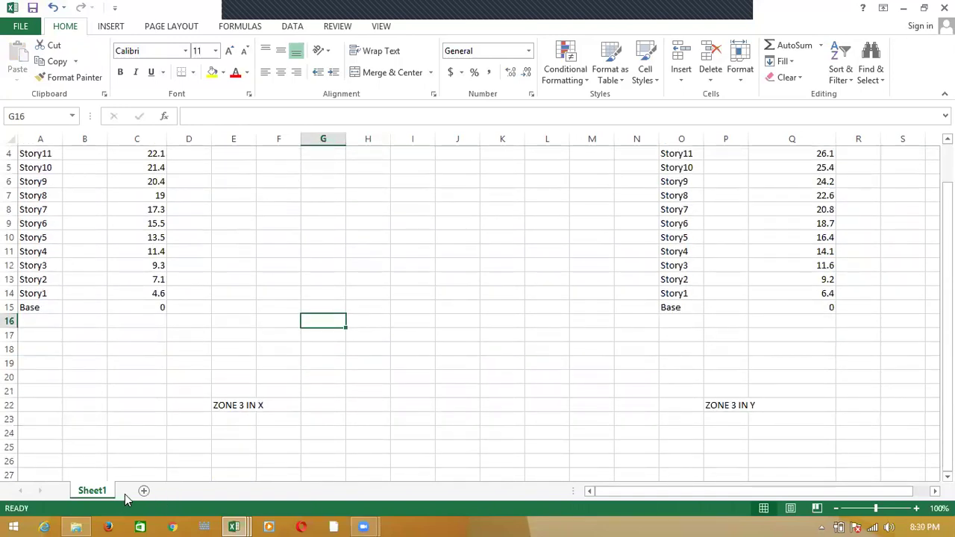
{"action": "key", "text": "alt+Tab"}
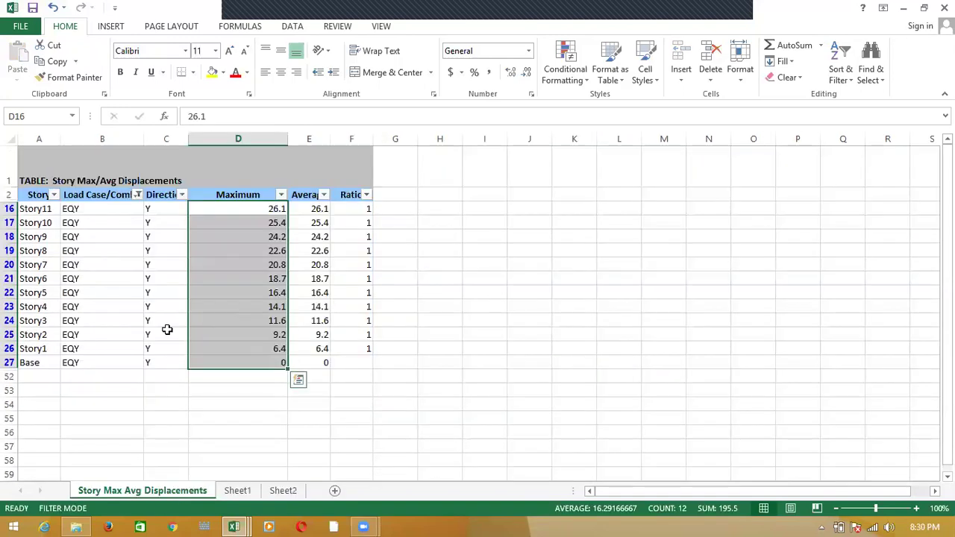
{"action": "left_click", "coordinate": [137, 196]}
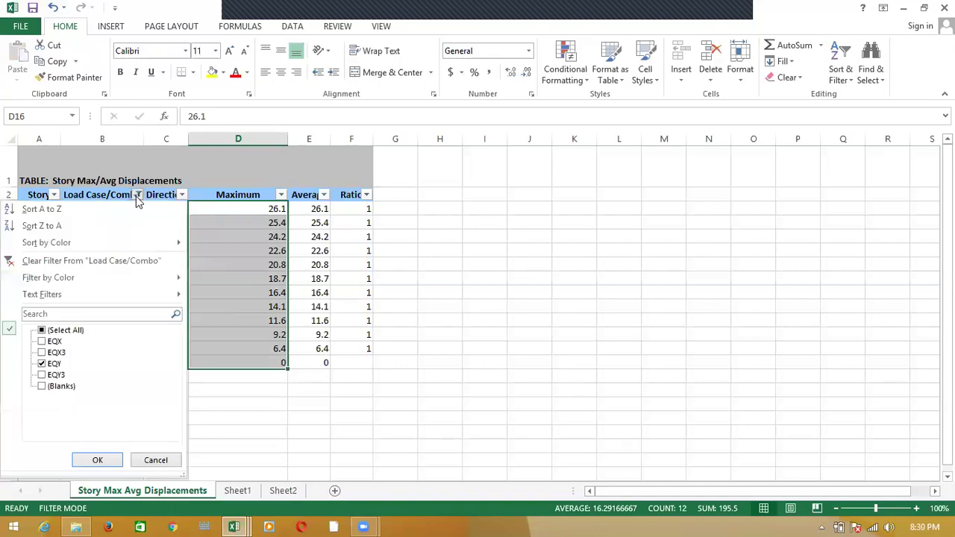
{"action": "left_click", "coordinate": [45, 353]}
{"action": "left_click", "coordinate": [54, 364]}
{"action": "left_click", "coordinate": [106, 466]}
- Copy the EQX3 Maximum displacements, Story11 to Base, into Book1 starting at cell C26, under ZONE 3 IN X
{"action": "left_click_drag", "start_coordinate": [233, 211], "coordinate": [249, 362]}
{"action": "key", "text": "ctrl+c"}
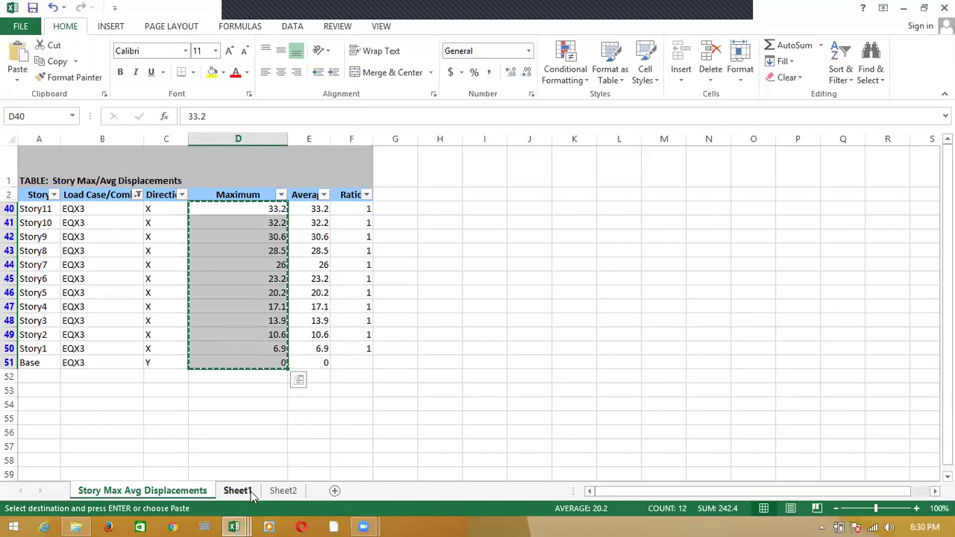
{"action": "mouse_move", "coordinate": [247, 523]}
{"action": "left_click", "coordinate": [394, 459]}
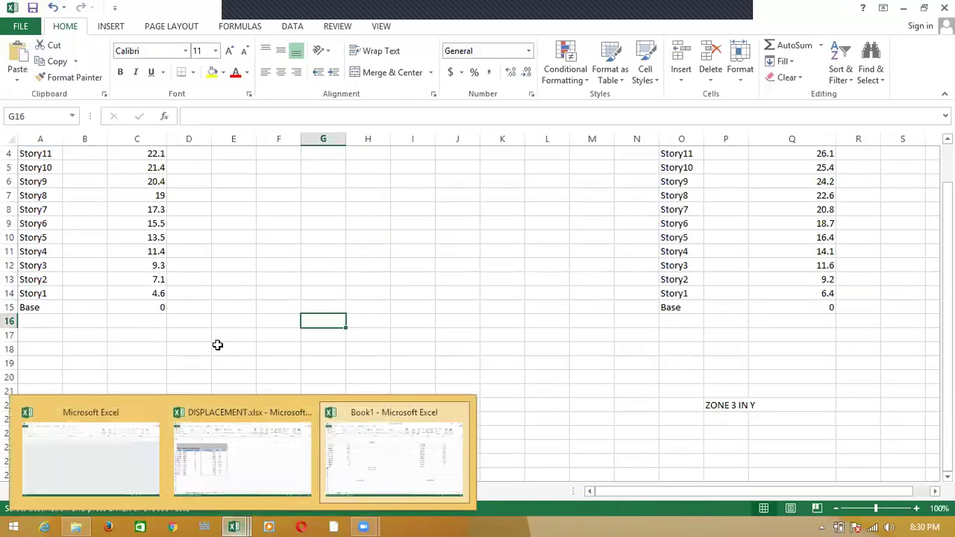
{"action": "scroll", "coordinate": [194, 284], "scroll_direction": "down", "scroll_amount": 2}
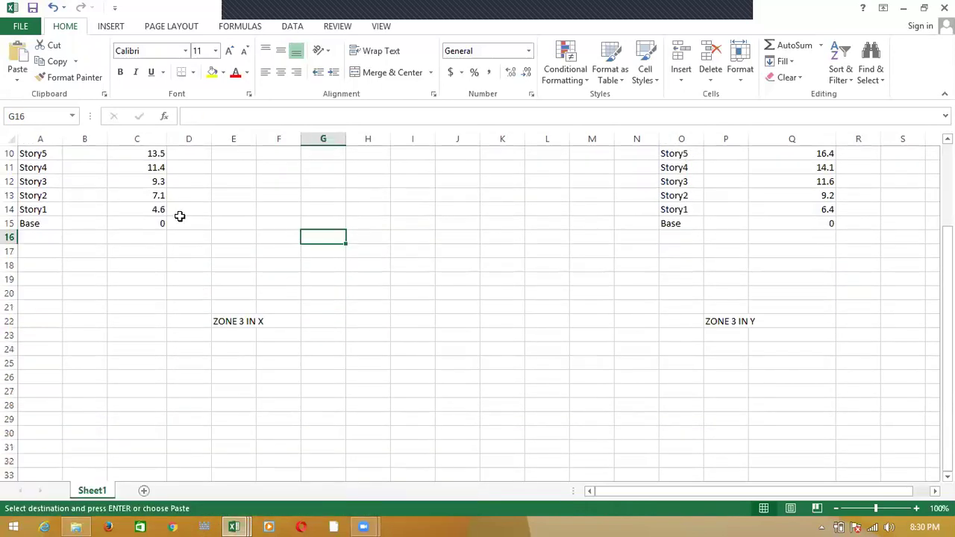
{"action": "left_click", "coordinate": [150, 377]}
- Copy the ZONE 2 IN X heading row A3:F3 to A25 as the headings of the ZONE 3 IN X table
{"action": "scroll", "coordinate": [148, 373], "scroll_direction": "up", "scroll_amount": 3}
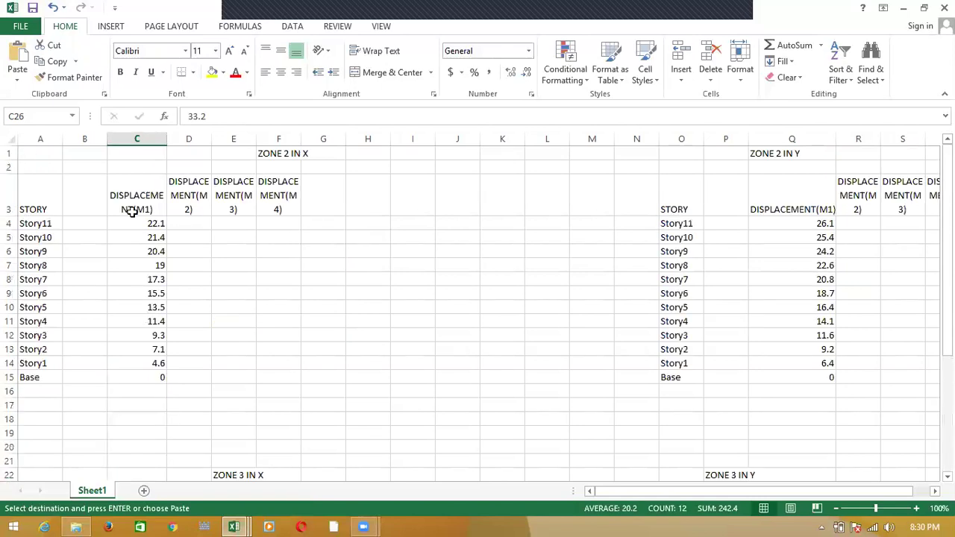
{"action": "left_click_drag", "start_coordinate": [25, 200], "coordinate": [264, 194]}
{"action": "key", "text": "ctrl+v"}
{"action": "scroll", "coordinate": [251, 296], "scroll_direction": "down", "scroll_amount": 7}
{"action": "scroll", "coordinate": [49, 318], "scroll_direction": "up", "scroll_amount": 7}
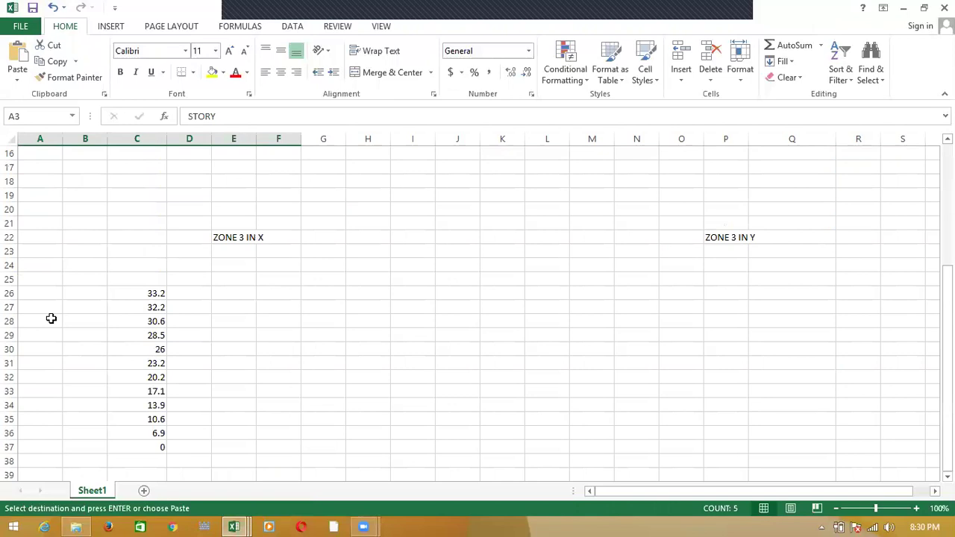
{"action": "scroll", "coordinate": [57, 333], "scroll_direction": "down", "scroll_amount": 3}
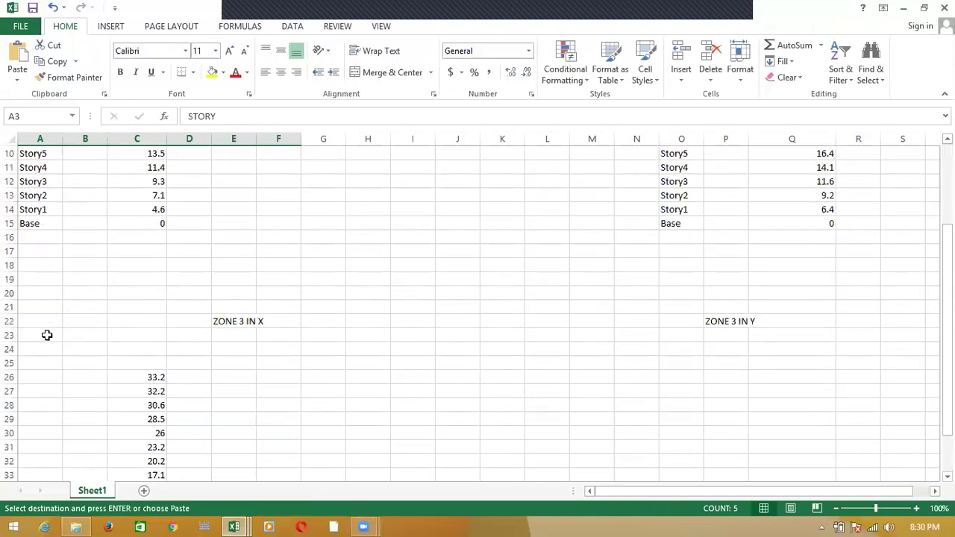
{"action": "left_click", "coordinate": [38, 362]}
{"action": "key", "text": "ctrl+v"}
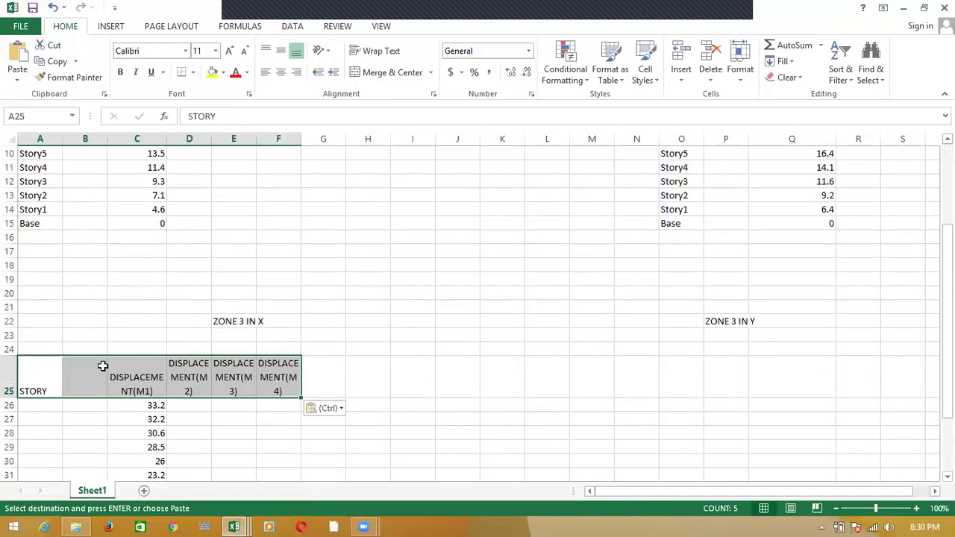
{"action": "left_click", "coordinate": [236, 425]}
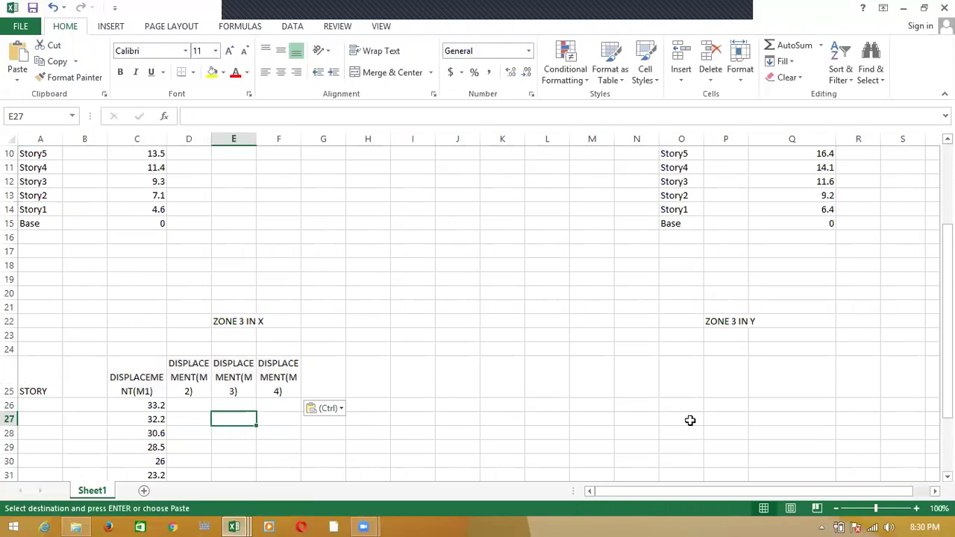
- Paste the same story and M1 to M4 displacement headings at O25 for the ZONE 3 IN Y table
{"action": "left_click", "coordinate": [680, 381]}
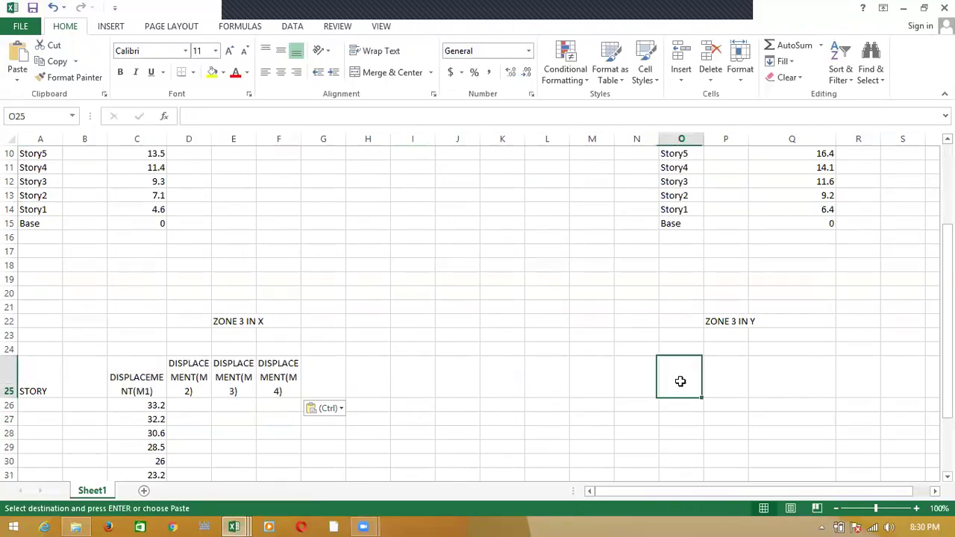
{"action": "key", "text": "ctrl+v"}
{"action": "left_click", "coordinate": [681, 433]}
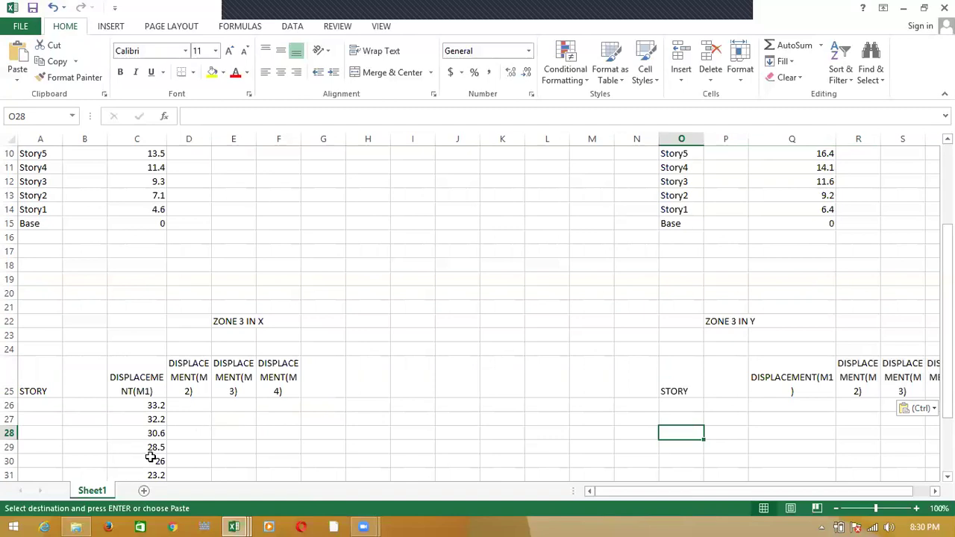
- Switch to the DISPLACEMENT workbook and filter Load Case/Combo to show only EQY3
{"action": "key", "text": "ctrl+Page_Up"}
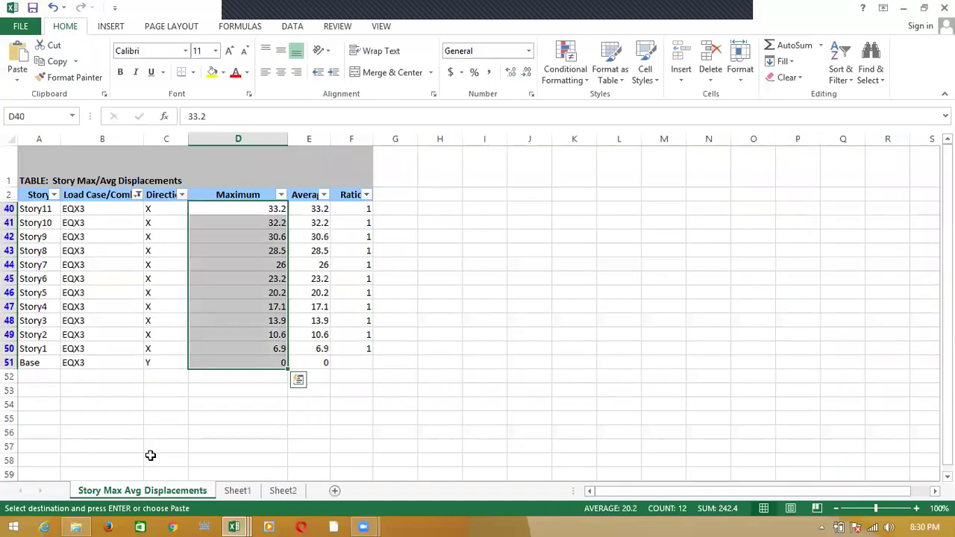
{"action": "left_click", "coordinate": [137, 195]}
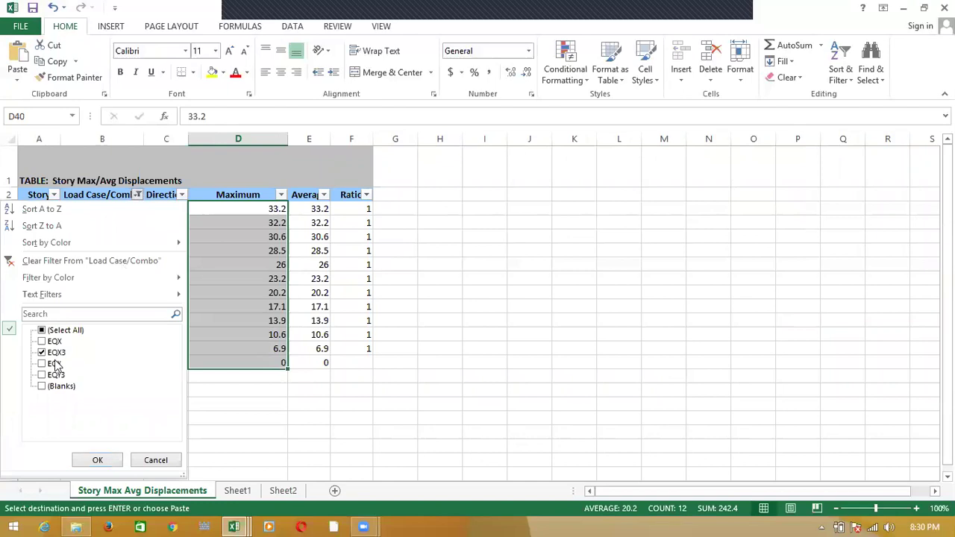
{"action": "left_click", "coordinate": [43, 375]}
{"action": "left_click", "coordinate": [43, 353]}
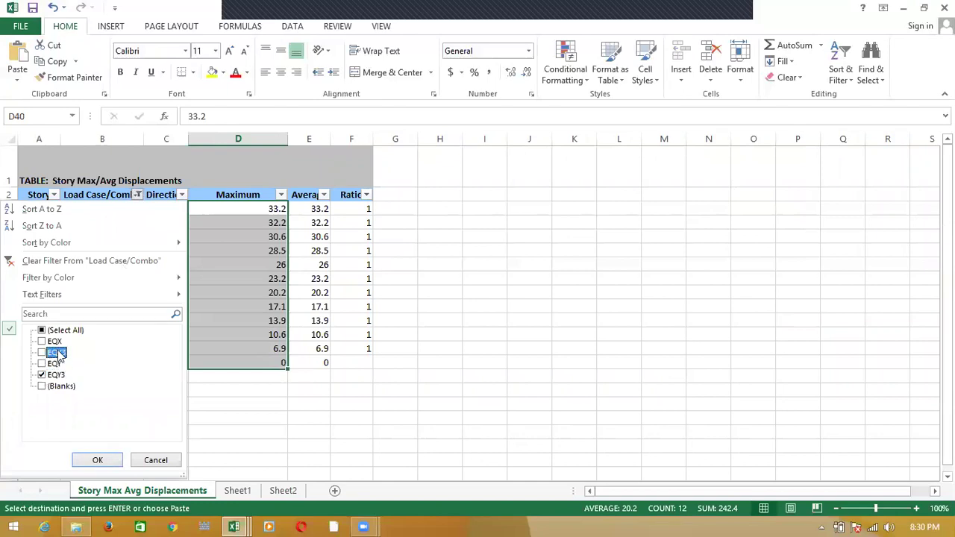
{"action": "left_click", "coordinate": [97, 460]}
- Copy the EQY3 Maximum displacements, Story11 to Base, into Book1 starting at Q26 under DISPLACEMENT(M1)
{"action": "left_click_drag", "start_coordinate": [256, 209], "coordinate": [258, 356]}
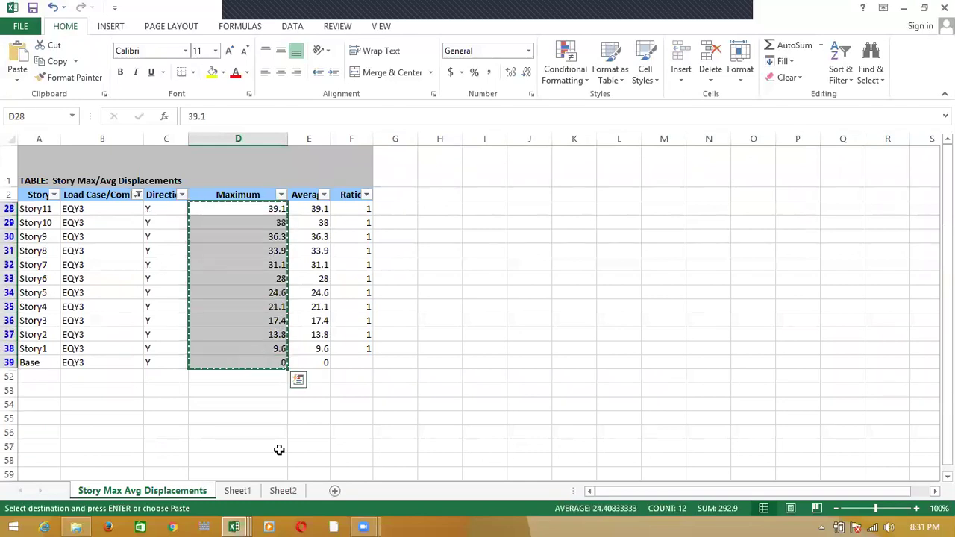
{"action": "left_click", "coordinate": [237, 490]}
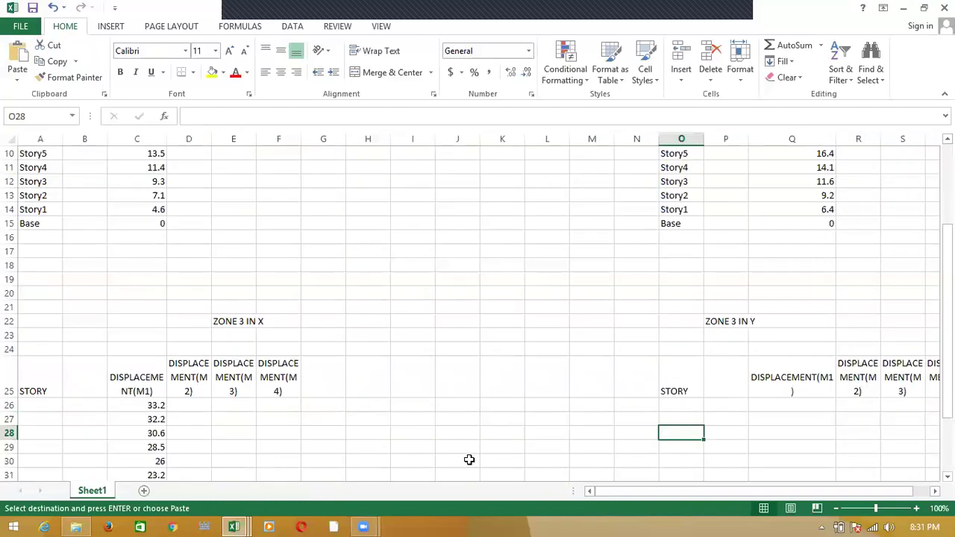
{"action": "left_click", "coordinate": [769, 403]}
{"action": "key", "text": "ctrl+v"}
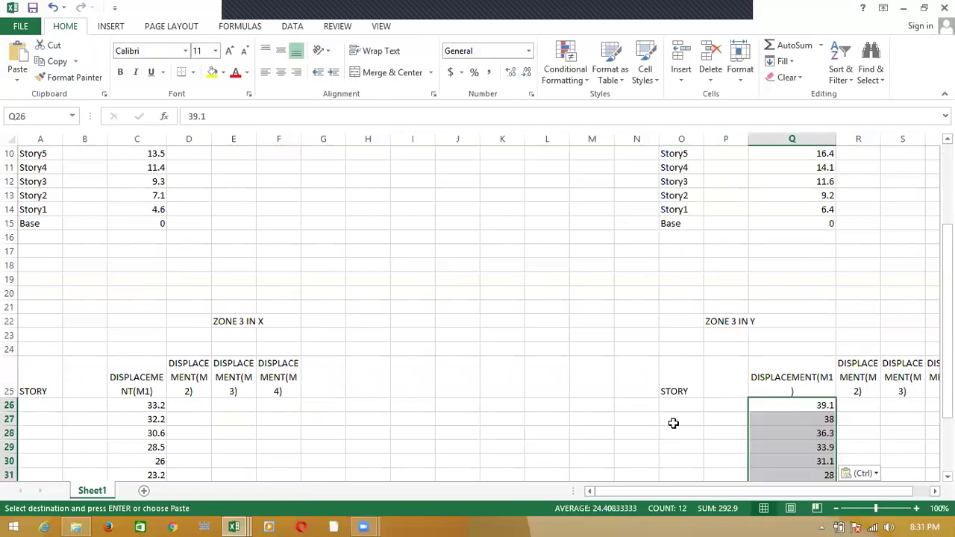
- Copy the story names O4:O15 to O26 and A26 to label the rows of both ZONE 3 tables
{"action": "scroll", "coordinate": [21, 373], "scroll_direction": "down", "scroll_amount": 3}
{"action": "scroll", "coordinate": [192, 341], "scroll_direction": "up", "scroll_amount": 3}
{"action": "scroll", "coordinate": [655, 231], "scroll_direction": "up", "scroll_amount": 3}
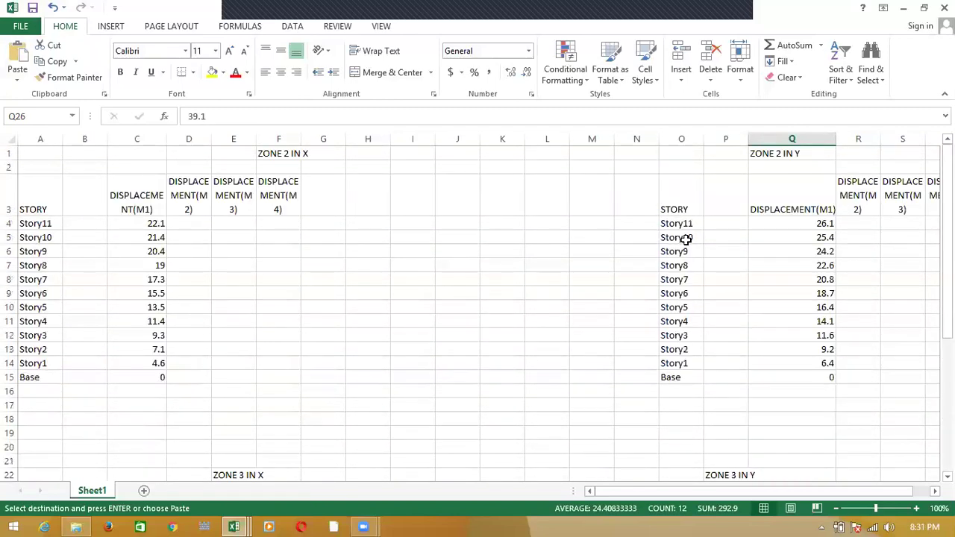
{"action": "left_click_drag", "start_coordinate": [679, 224], "coordinate": [690, 382]}
{"action": "key", "text": "ctrl+c"}
{"action": "scroll", "coordinate": [678, 401], "scroll_direction": "down", "scroll_amount": 7}
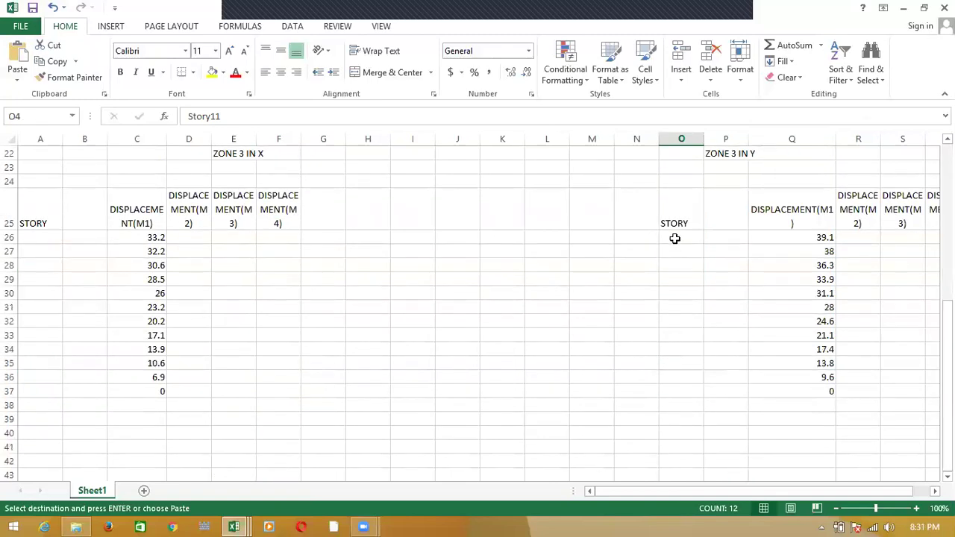
{"action": "left_click", "coordinate": [674, 238]}
{"action": "key", "text": "ctrl+v"}
{"action": "left_click", "coordinate": [54, 234]}
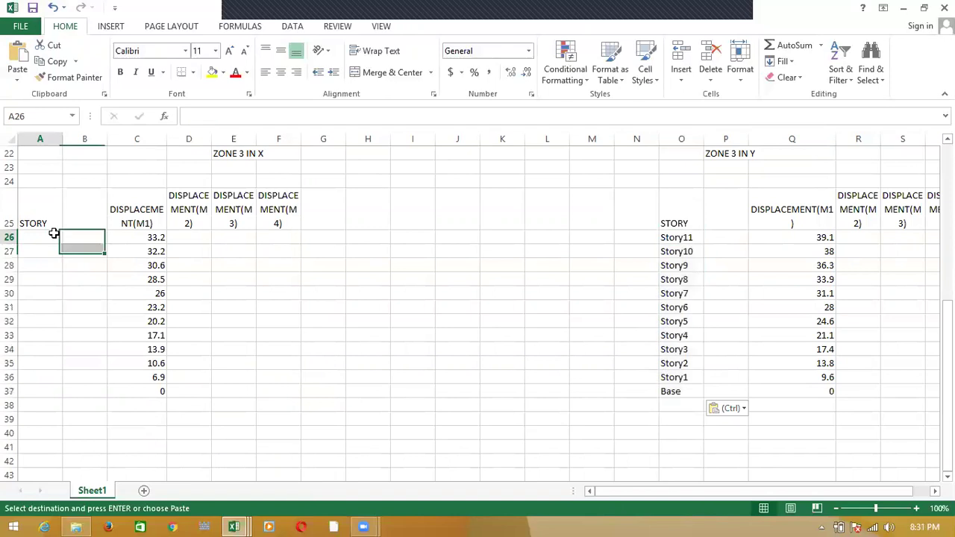
{"action": "key", "text": "ctrl+v"}
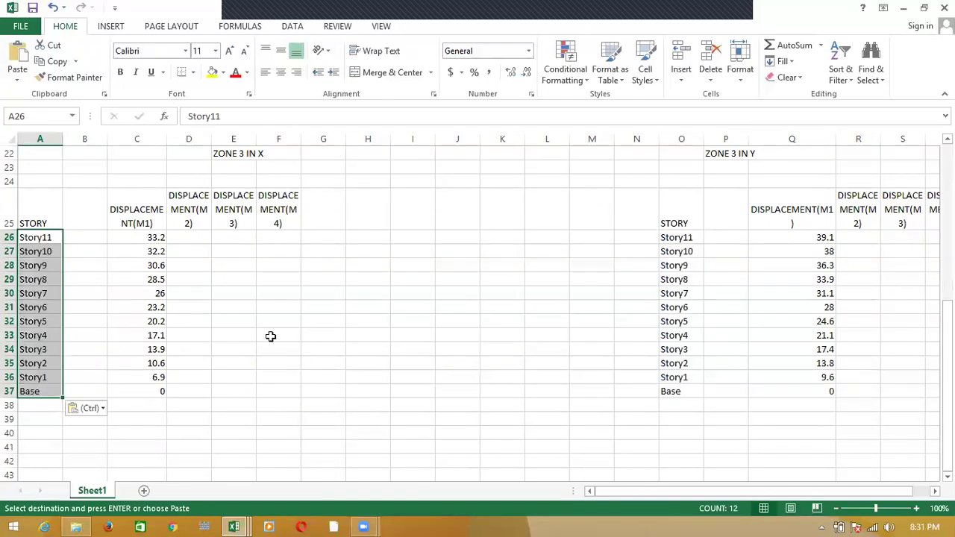
{"action": "scroll", "coordinate": [272, 337], "scroll_direction": "up", "scroll_amount": 7}
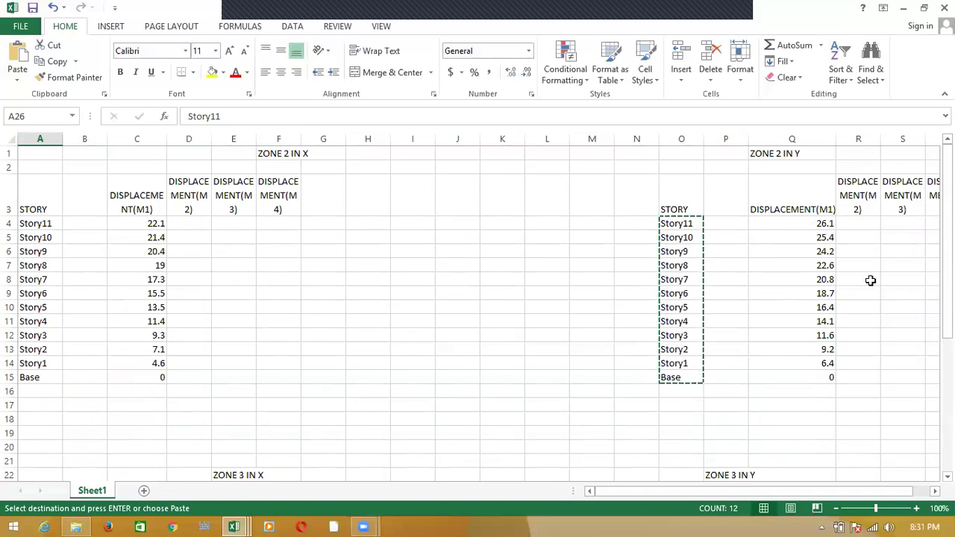
{"action": "scroll", "coordinate": [369, 285], "scroll_direction": "down", "scroll_amount": 4}
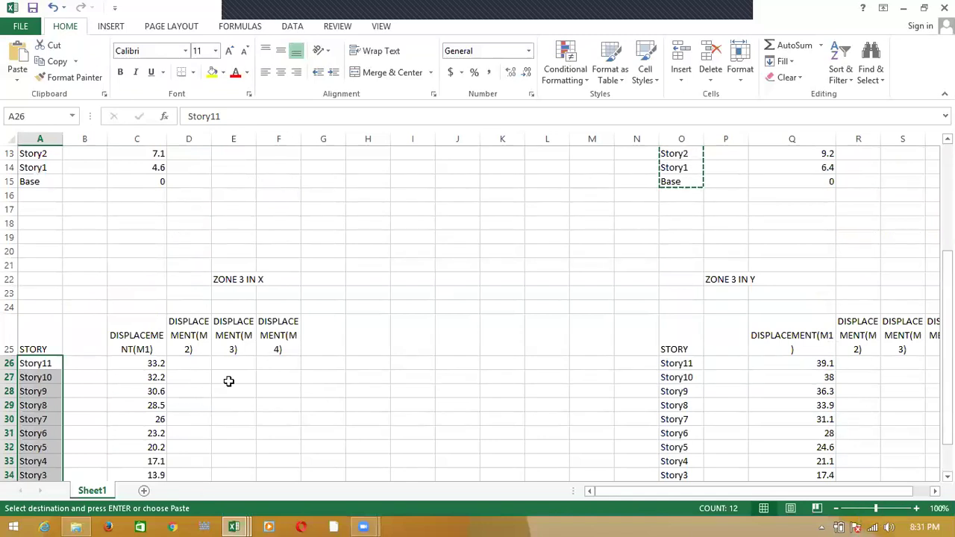
{"action": "scroll", "coordinate": [223, 343], "scroll_direction": "up", "scroll_amount": 4}
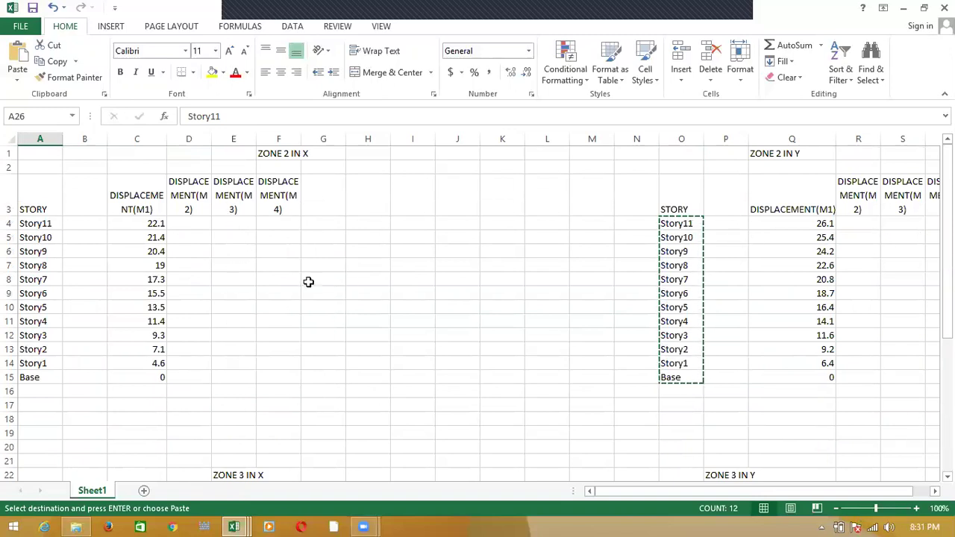
{"action": "scroll", "coordinate": [278, 350], "scroll_direction": "down", "scroll_amount": 3}
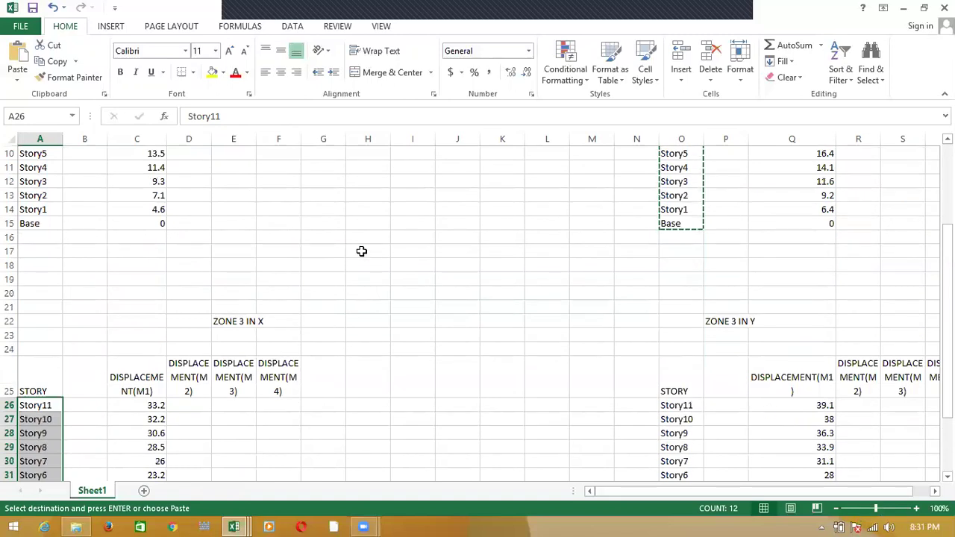
- Close the zone2 DISPLACEMENT.xlsx workbook and save its changes
{"action": "key", "text": "ctrl+Tab"}
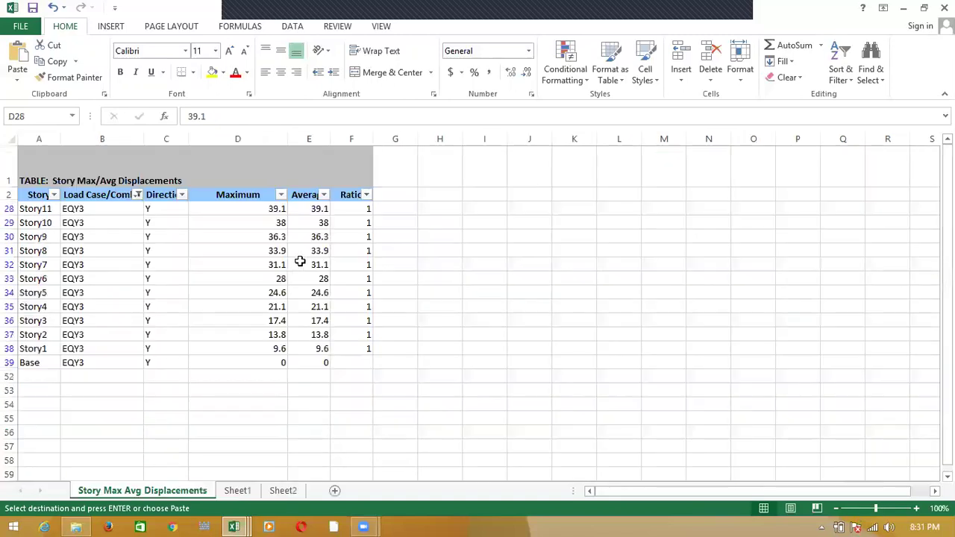
{"action": "left_click", "coordinate": [944, 8]}
{"action": "left_click", "coordinate": [425, 280]}
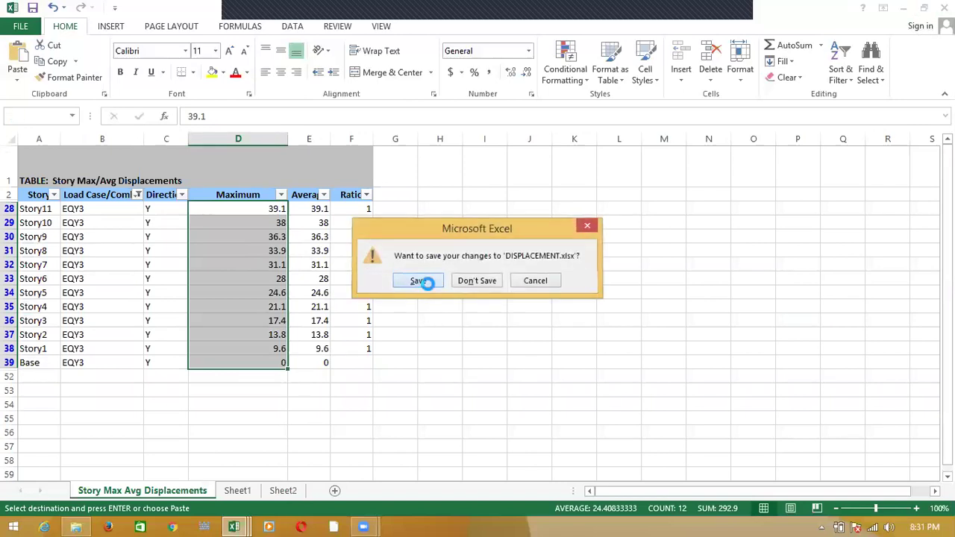
{"action": "key", "text": "ctrl+shift+Down"}
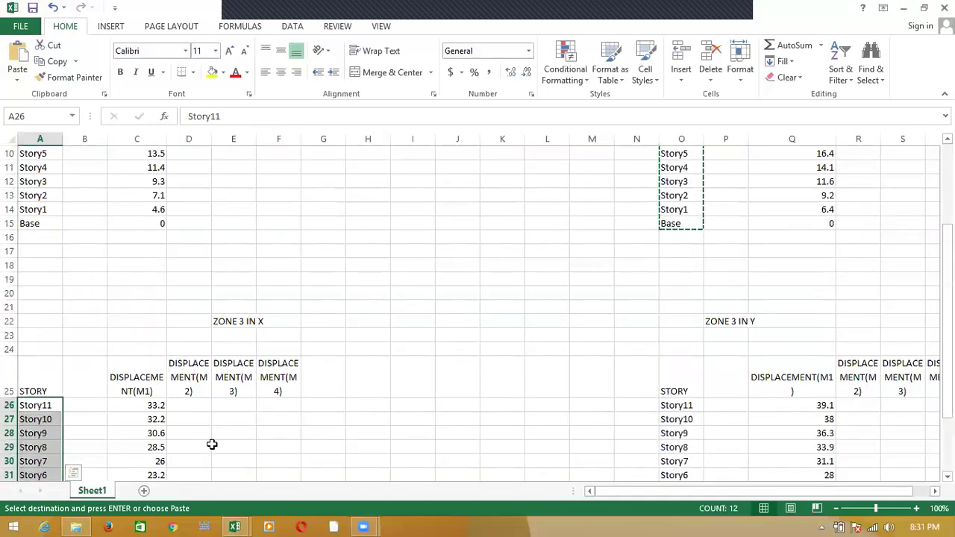
- Switch to File Explorer and open DISPLACEMENT.xlsx from the FC IN 1 folder of FC PROJECT
{"action": "left_click", "coordinate": [75, 527]}
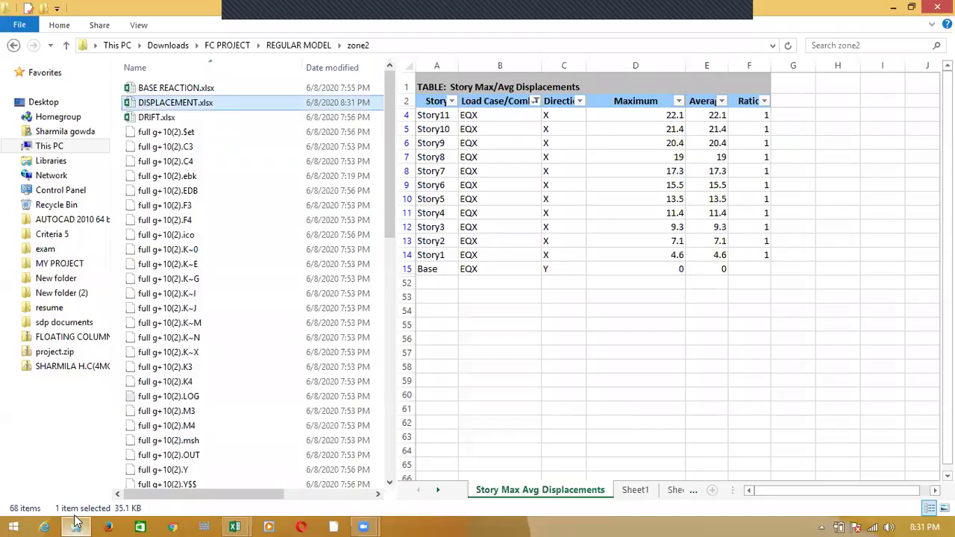
{"action": "left_click", "coordinate": [66, 45]}
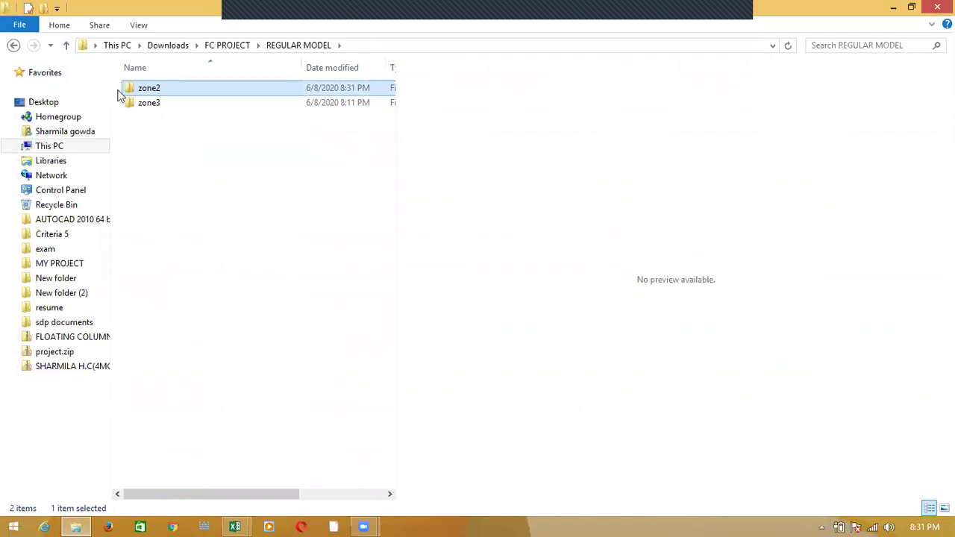
{"action": "left_click", "coordinate": [67, 46]}
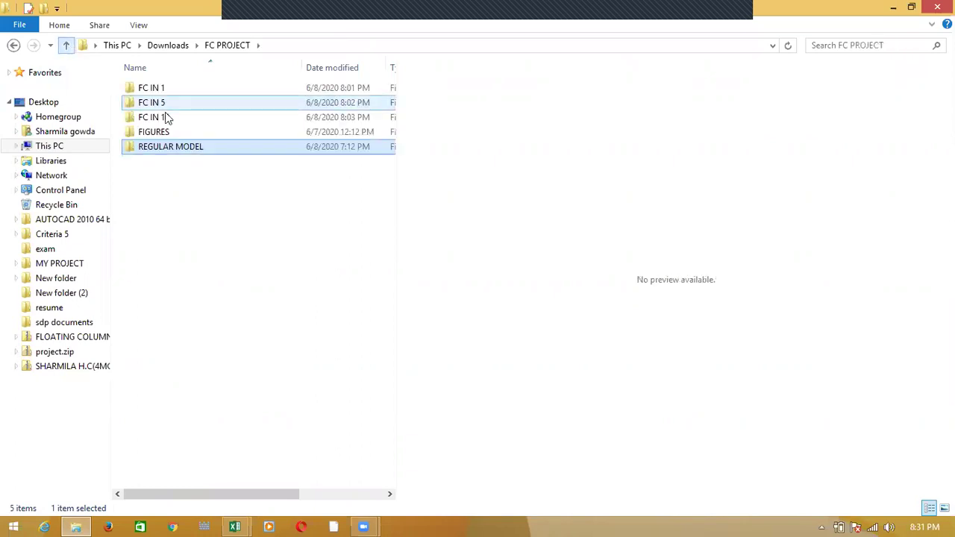
{"action": "double_click", "coordinate": [177, 88]}
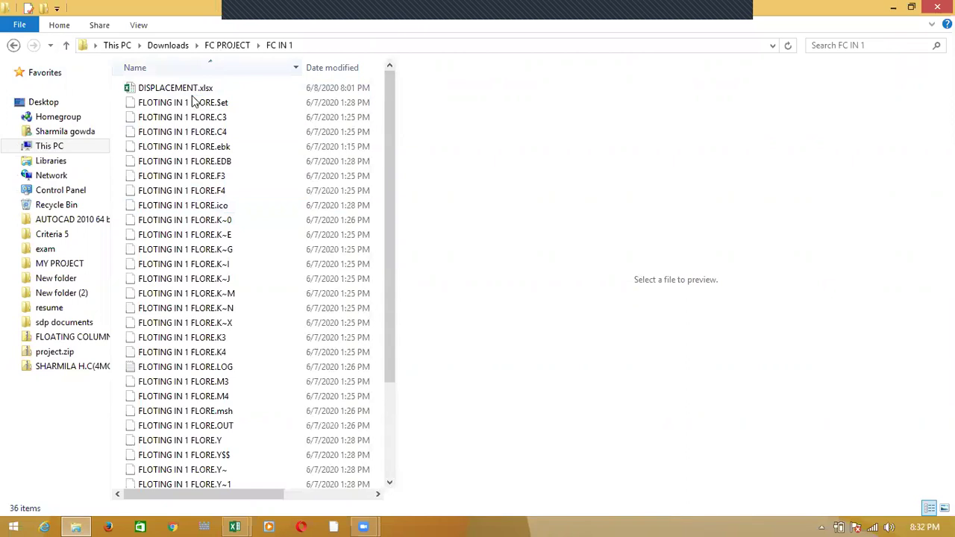
{"action": "double_click", "coordinate": [252, 93]}
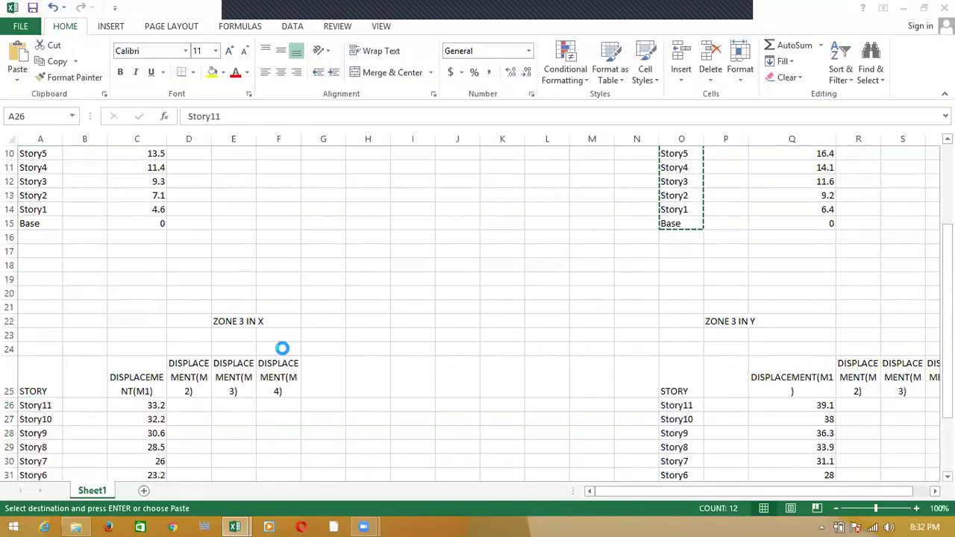
- Turn on filtering for the header rows 2 and 3 of the Story Max/Avg Displacements table
{"action": "scroll", "coordinate": [64, 341], "scroll_direction": "up", "scroll_amount": 11}
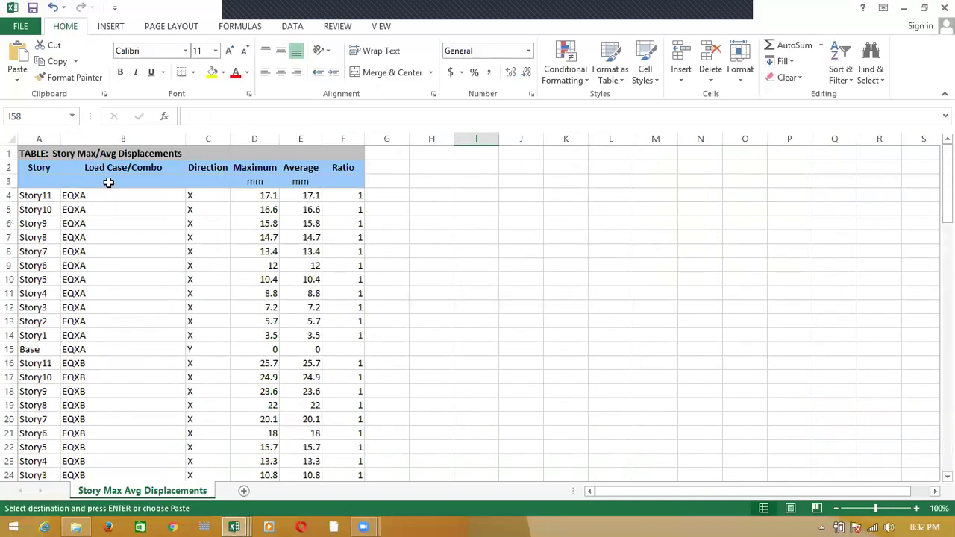
{"action": "scroll", "coordinate": [90, 217], "scroll_direction": "down", "scroll_amount": 20}
{"action": "scroll", "coordinate": [97, 451], "scroll_direction": "up", "scroll_amount": 14}
{"action": "scroll", "coordinate": [105, 438], "scroll_direction": "up", "scroll_amount": 7}
{"action": "left_click_drag", "start_coordinate": [11, 168], "coordinate": [11, 181]}
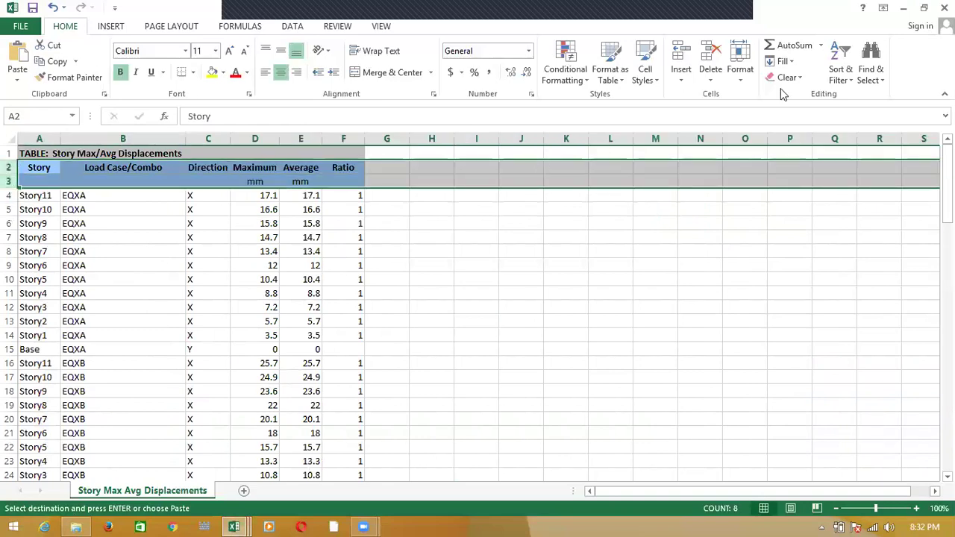
{"action": "left_click", "coordinate": [834, 75]}
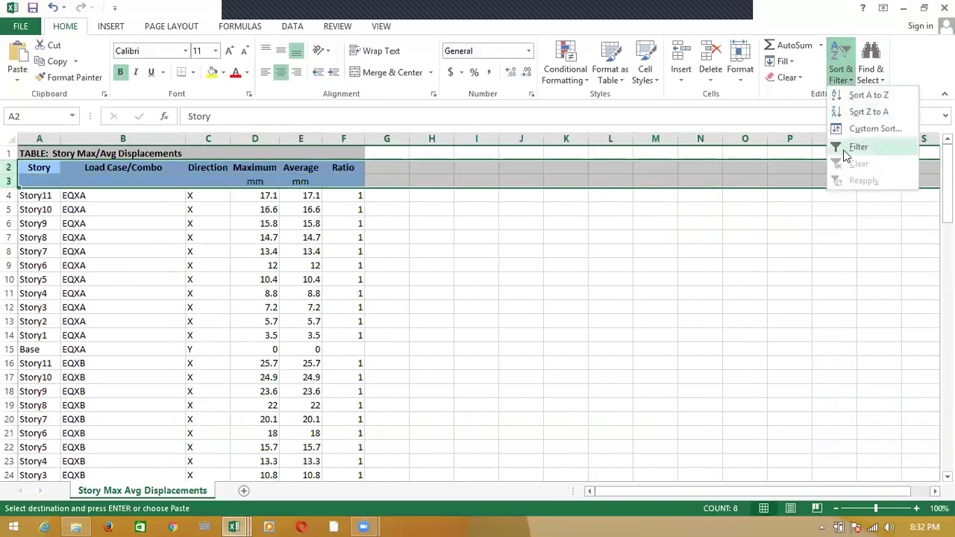
{"action": "left_click", "coordinate": [843, 157]}
- Filter the Load Case/Combo column to show only EQXA
{"action": "left_click", "coordinate": [153, 170]}
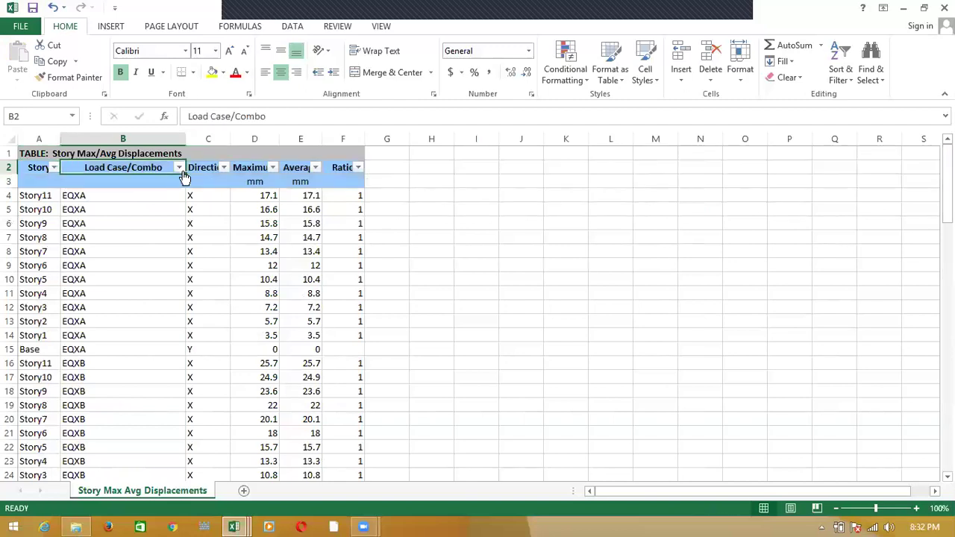
{"action": "left_click", "coordinate": [179, 168]}
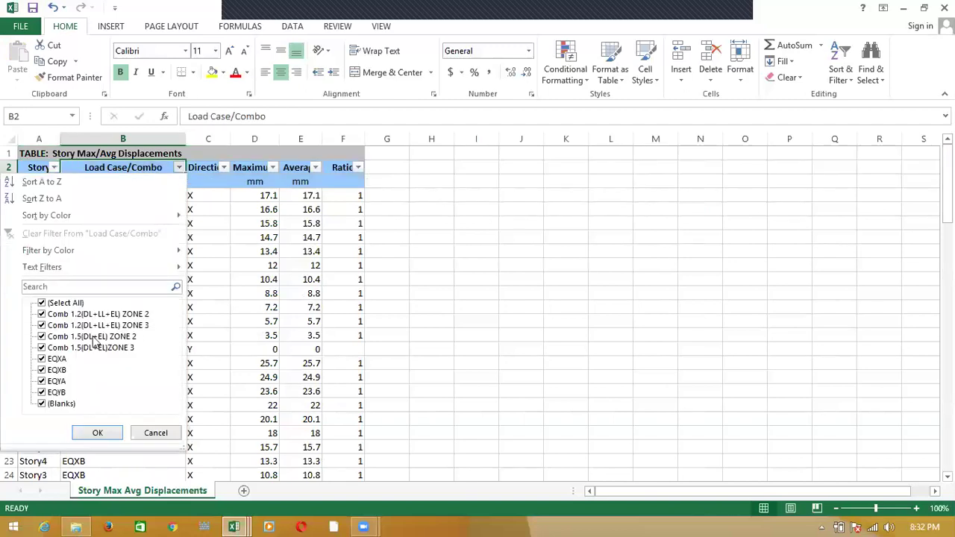
{"action": "left_click", "coordinate": [43, 304]}
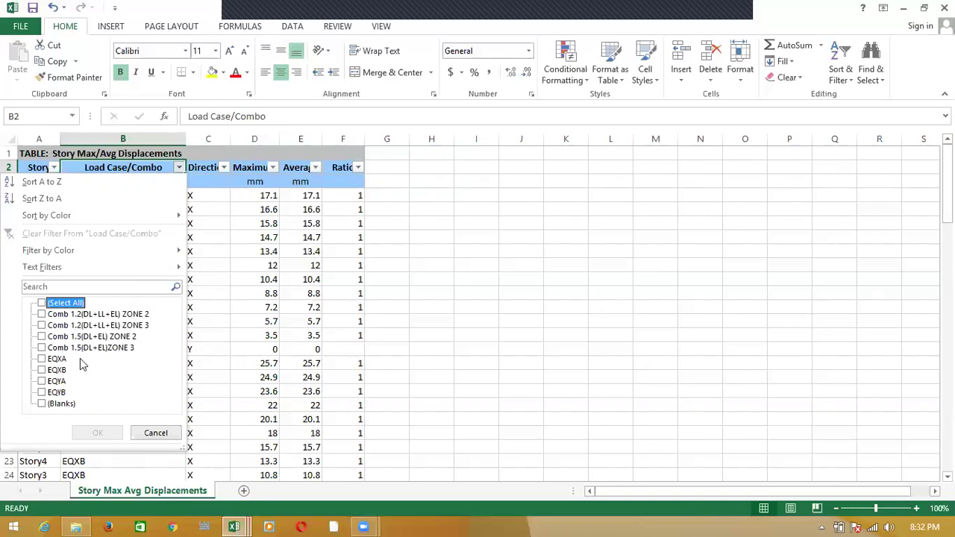
{"action": "left_click", "coordinate": [42, 359]}
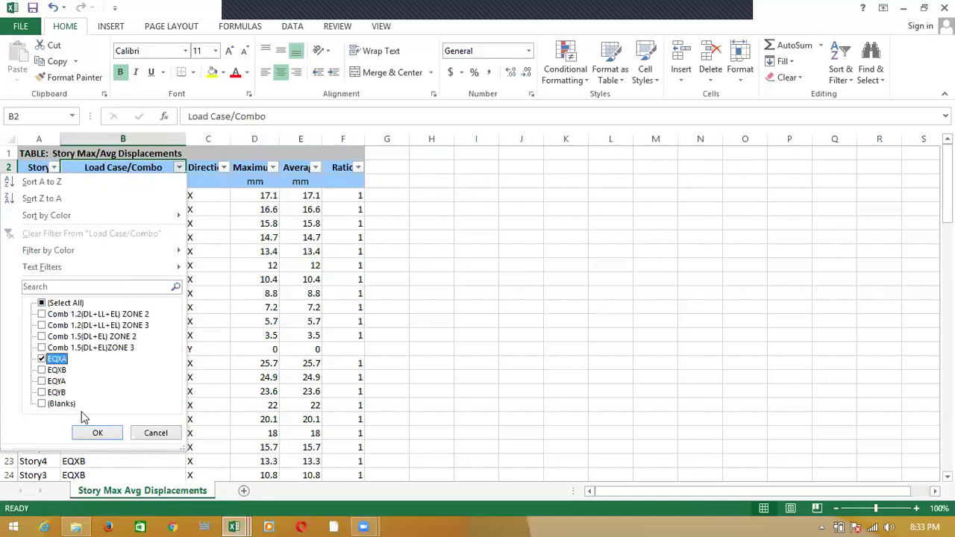
{"action": "left_click", "coordinate": [97, 433]}
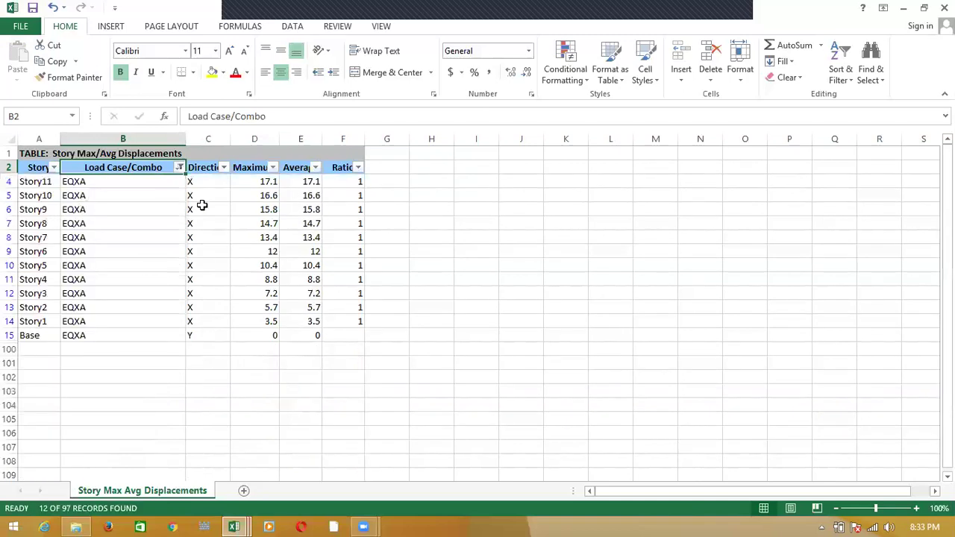
- Copy the EQXA Maximum displacements, Story11 to Base, into Book1 starting at D4 under DISPLACEMENT(M2) of ZONE 2 IN X
{"action": "left_click_drag", "start_coordinate": [258, 178], "coordinate": [257, 335]}
{"action": "key", "text": "ctrl+q"}
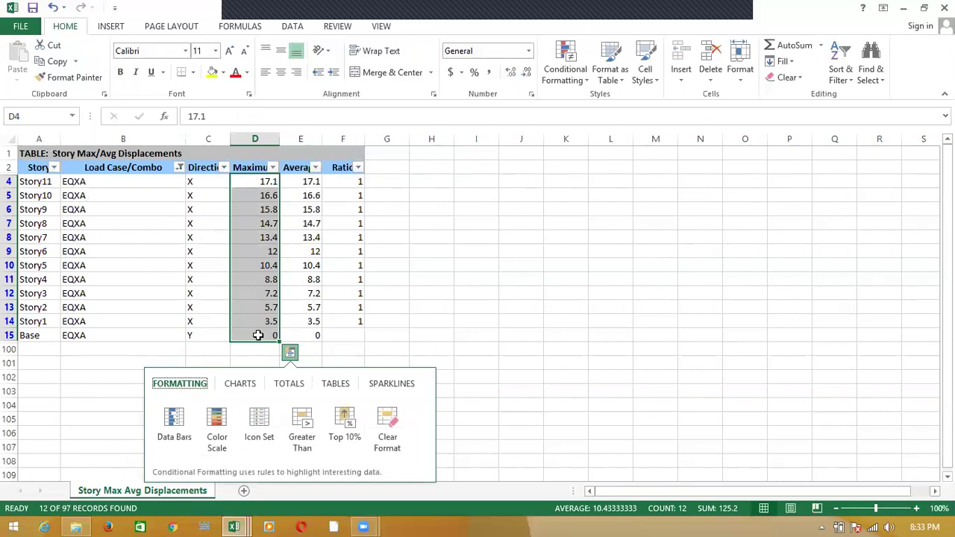
{"action": "left_click_drag", "start_coordinate": [264, 179], "coordinate": [260, 223]}
{"action": "left_click_drag", "start_coordinate": [259, 257], "coordinate": [256, 337]}
{"action": "key", "text": "ctrl+c"}
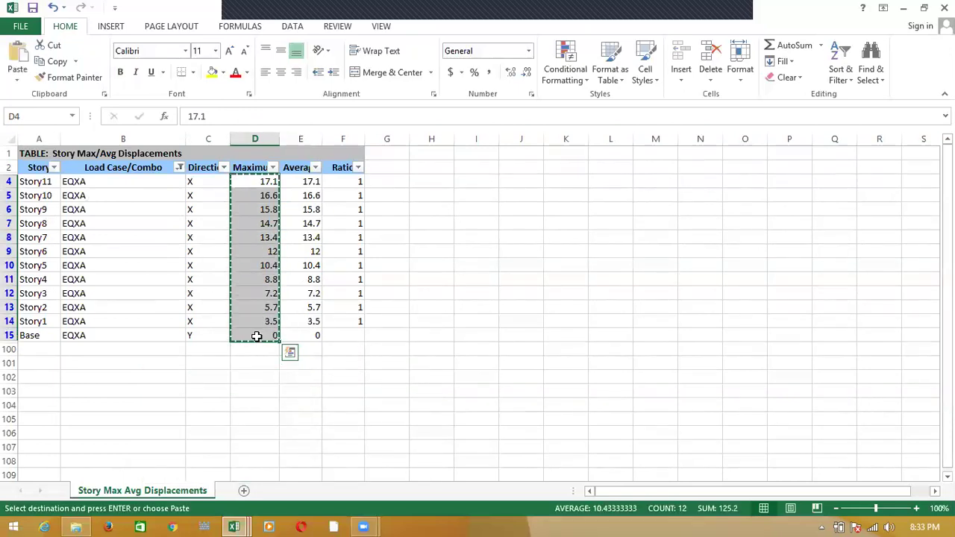
{"action": "key", "text": "ctrl+Tab"}
{"action": "scroll", "coordinate": [231, 265], "scroll_direction": "up", "scroll_amount": 3}
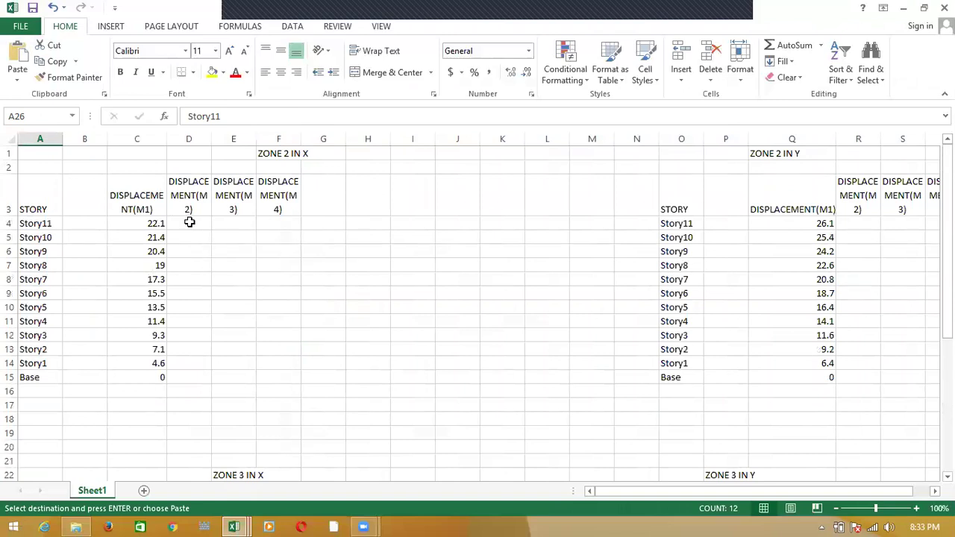
{"action": "left_click", "coordinate": [189, 222]}
{"action": "key", "text": "ctrl+v"}
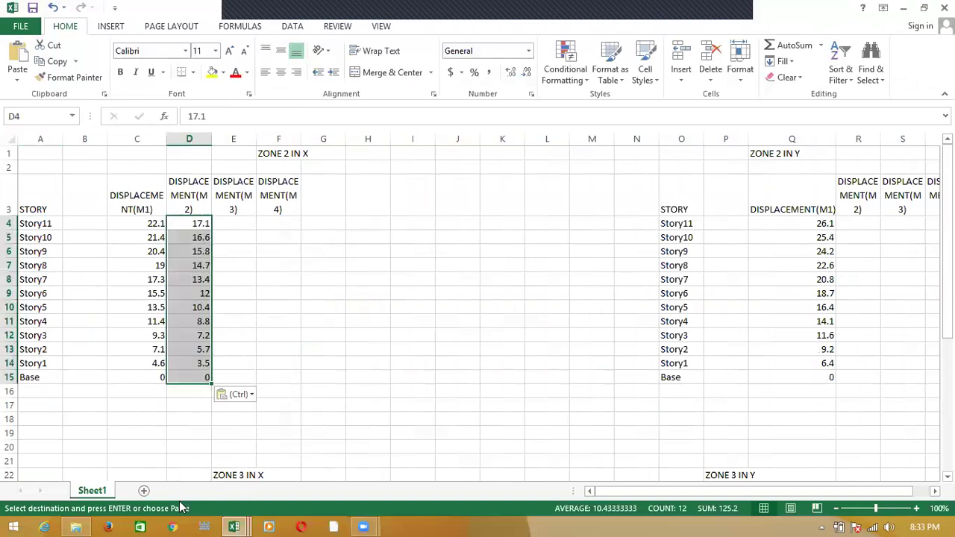
- Return to the FC IN 1 displacement workbook and change the Load Case/Combo filter from EQXA to EQYA
{"action": "key", "text": "ctrl+Tab"}
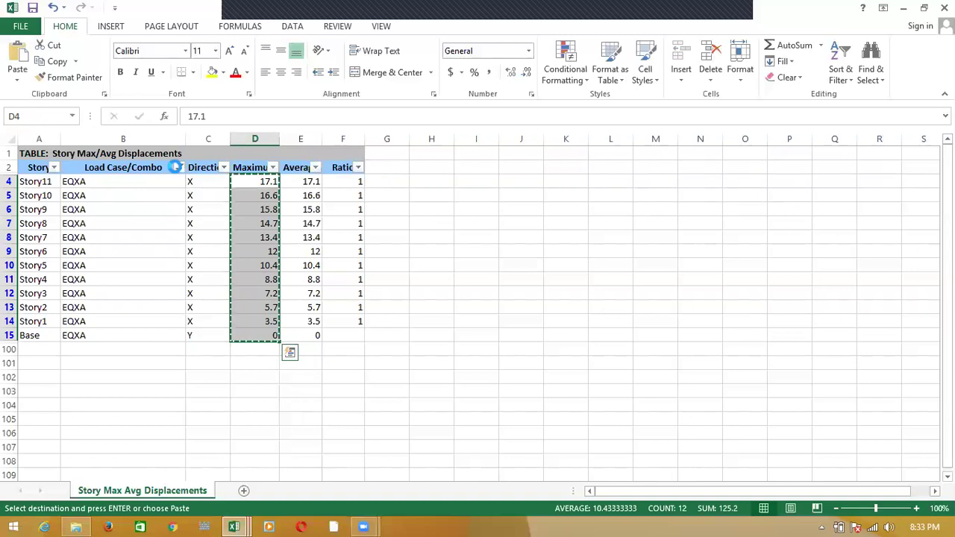
{"action": "left_click", "coordinate": [178, 168]}
{"action": "left_click", "coordinate": [42, 382]}
{"action": "left_click", "coordinate": [42, 359]}
{"action": "left_click", "coordinate": [100, 432]}
- Copy the EQYA Maximum displacements, Story11 to Base, into Book1 starting at R4 under DISPLACEMENT(M2) of ZONE 2 IN Y
{"action": "left_click_drag", "start_coordinate": [266, 182], "coordinate": [264, 337]}
{"action": "key", "text": "ctrl+c"}
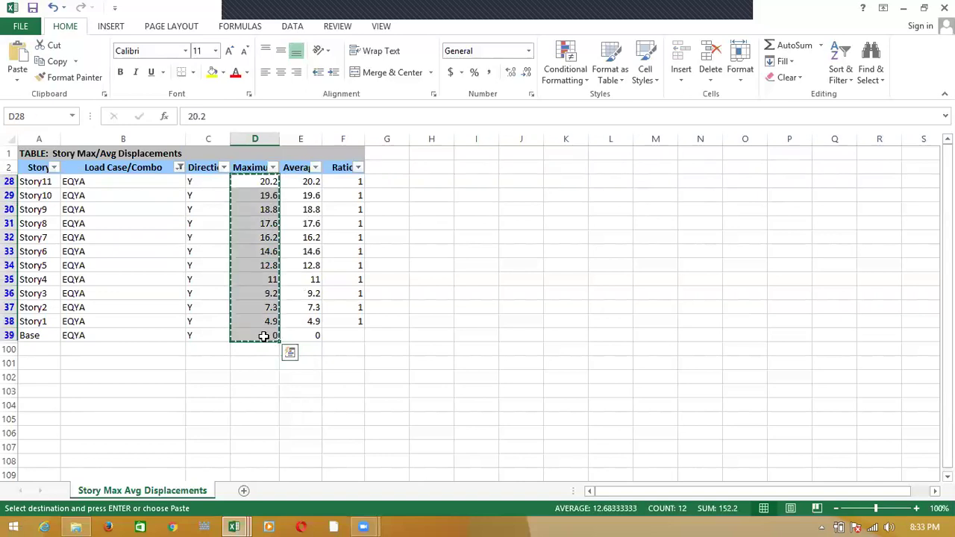
{"action": "key", "text": "ctrl+Tab"}
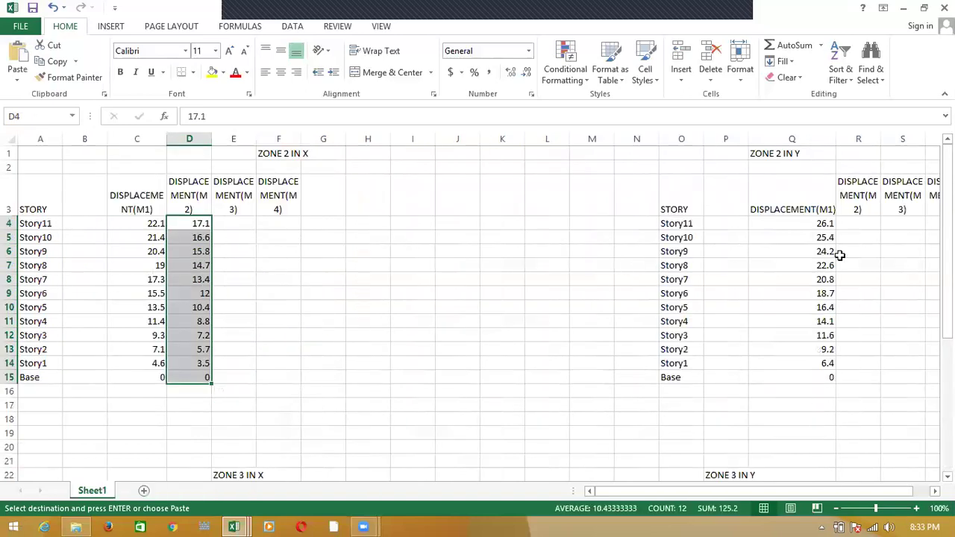
{"action": "left_click", "coordinate": [855, 224]}
{"action": "key", "text": "ctrl+v"}
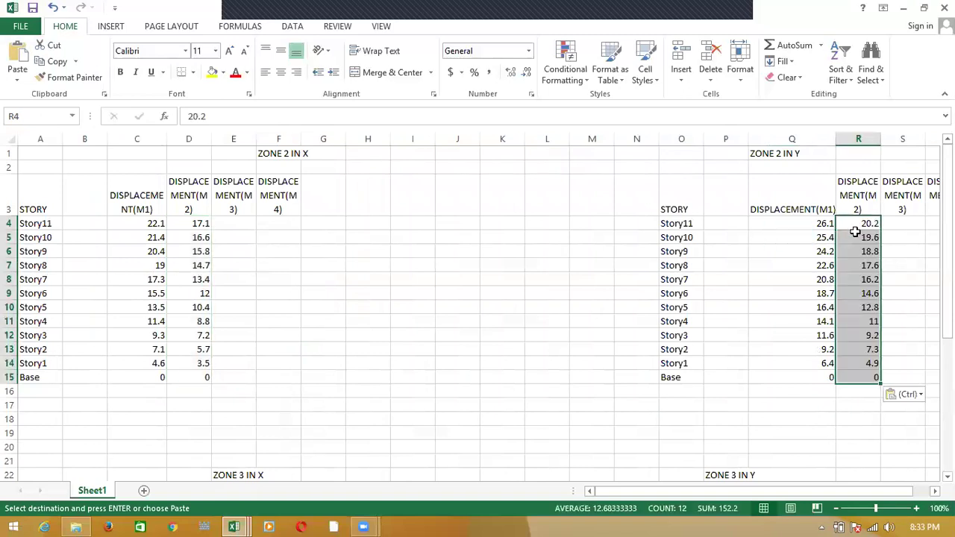
{"action": "key", "text": "ctrl+s"}
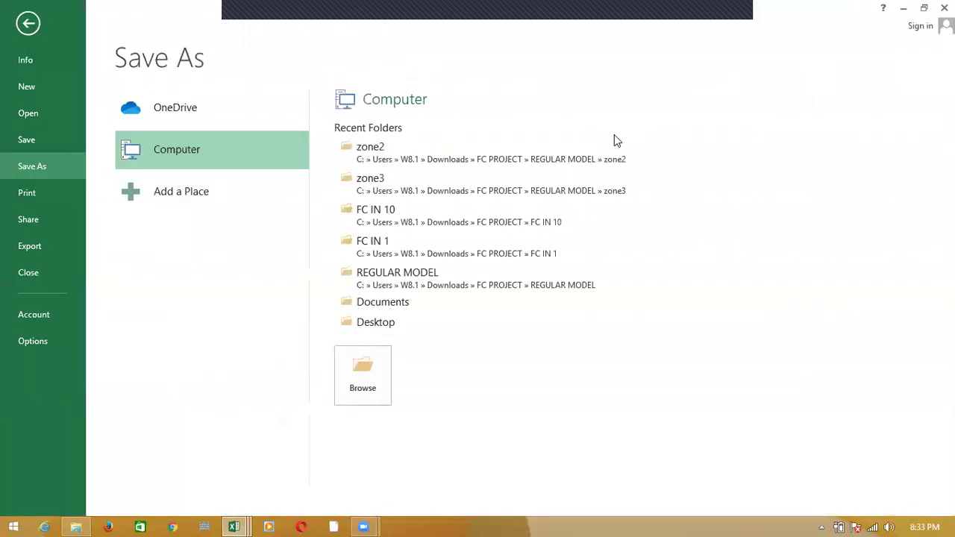
{"action": "key", "text": "Escape"}
- Return to the FC IN 1 displacement workbook and filter Load Case/Combo to EQXB instead of EQYA
{"action": "key", "text": "alt+Tab"}
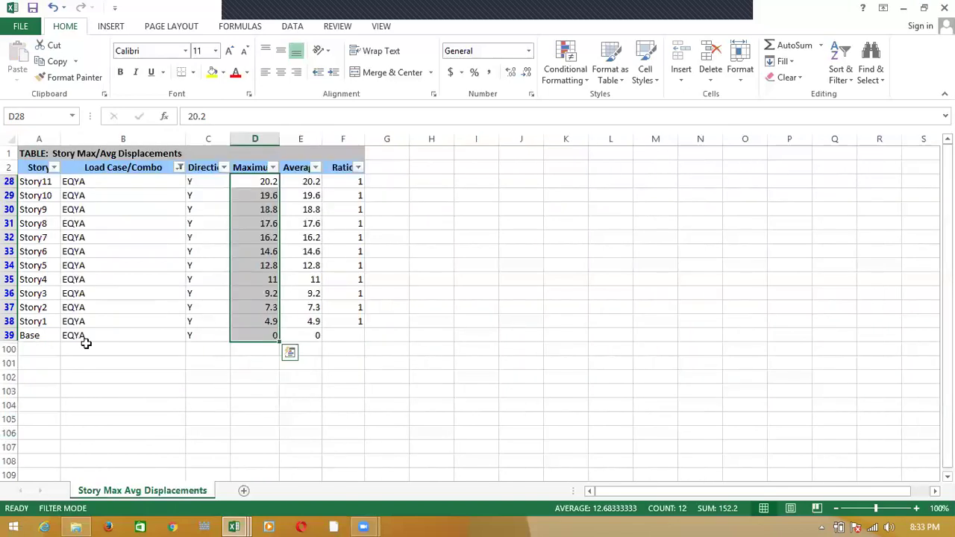
{"action": "left_click", "coordinate": [180, 168]}
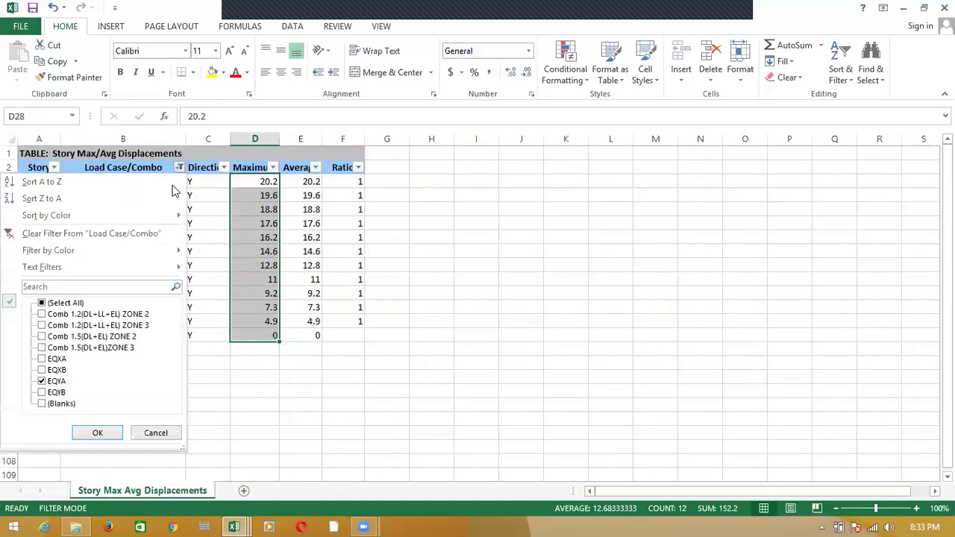
{"action": "left_click", "coordinate": [42, 382]}
{"action": "left_click", "coordinate": [42, 370]}
{"action": "left_click", "coordinate": [108, 435]}
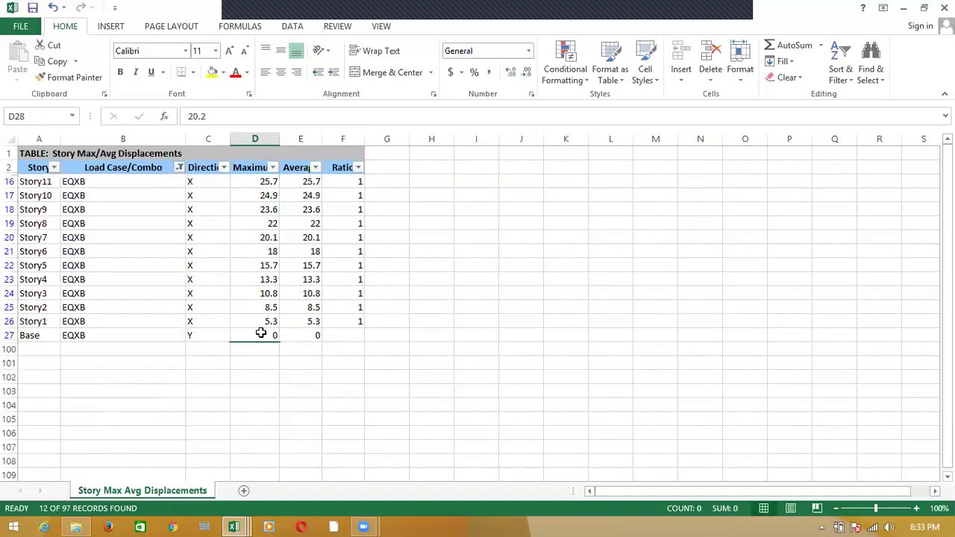
- Copy the EQXB Maximum displacements, Story11 to Base, into Book1 starting at D26 under DISPLACEMENT(M2) of ZONE 3 IN X
{"action": "left_click_drag", "start_coordinate": [259, 182], "coordinate": [264, 335]}
{"action": "key", "text": "ctrl+c"}
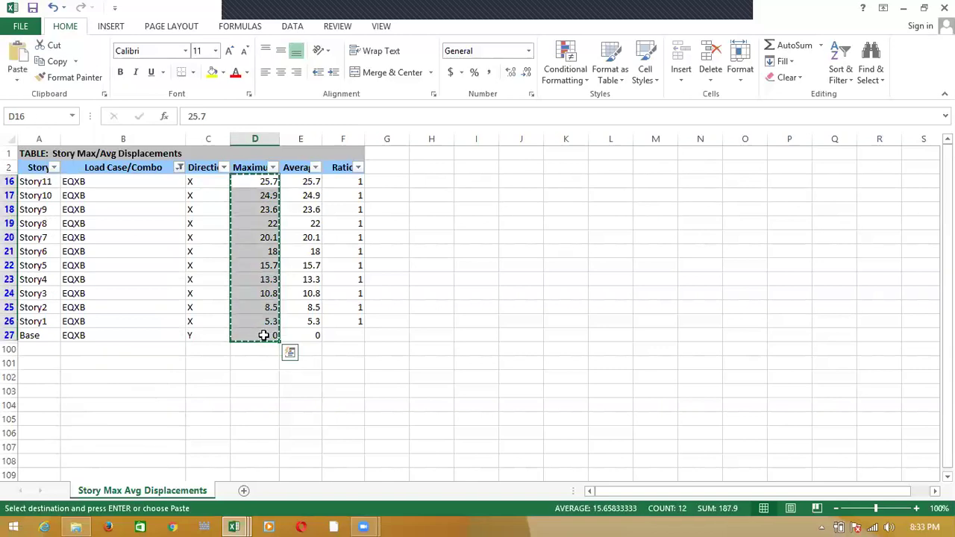
{"action": "key", "text": "ctrl+Tab"}
{"action": "scroll", "coordinate": [200, 358], "scroll_direction": "down", "scroll_amount": 5}
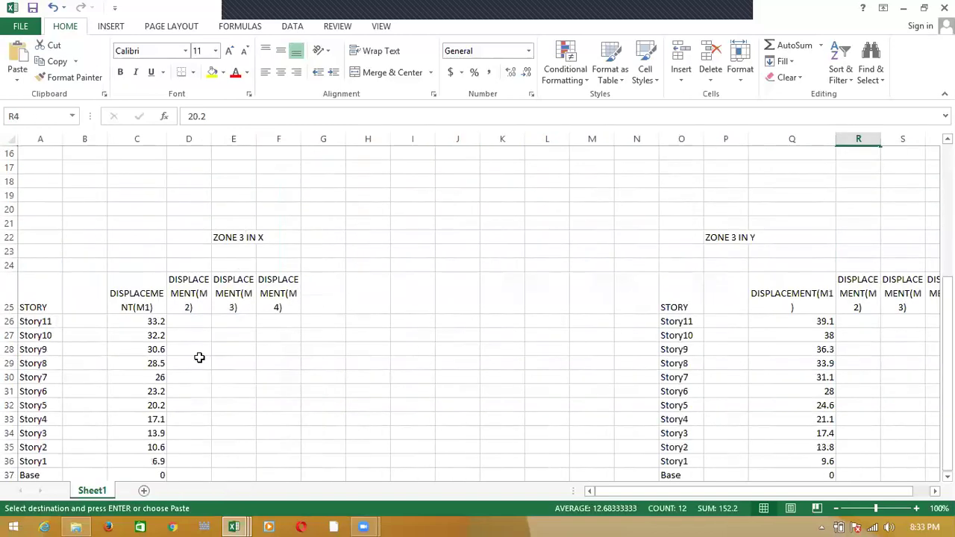
{"action": "left_click", "coordinate": [192, 320]}
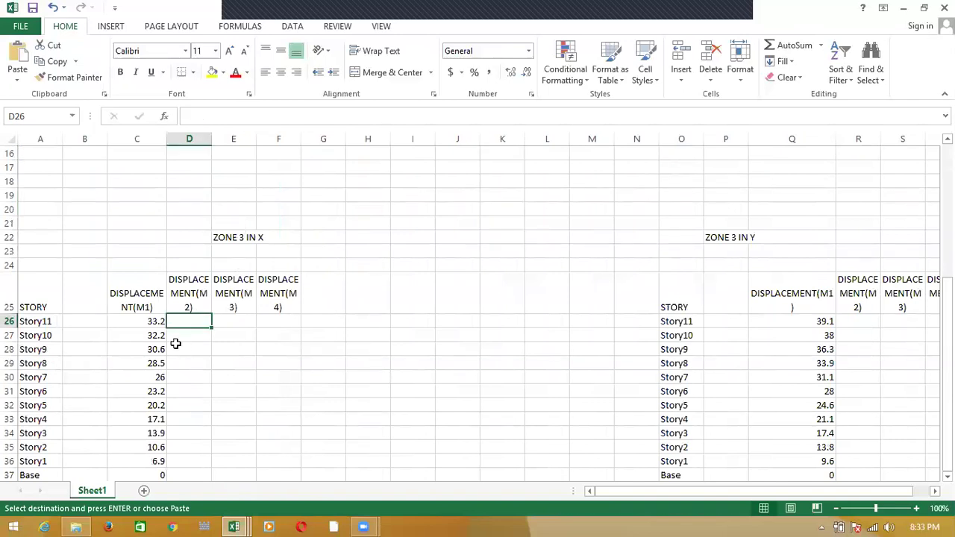
{"action": "key", "text": "ctrl+v"}
- Return to the FC IN 1 displacement workbook and filter Load Case/Combo to EQYB instead of EQXB
{"action": "key", "text": "ctrl+Tab"}
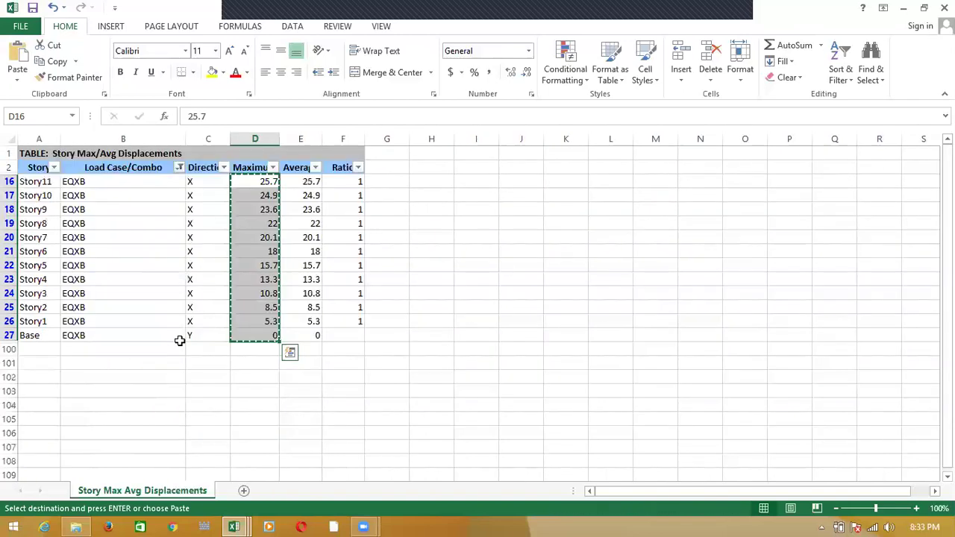
{"action": "left_click", "coordinate": [109, 170]}
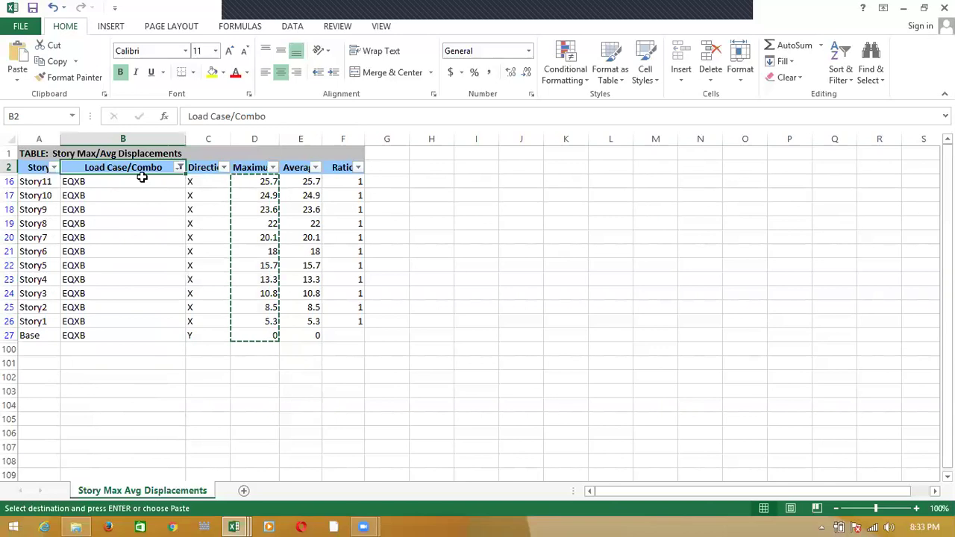
{"action": "left_click", "coordinate": [179, 167]}
{"action": "left_click", "coordinate": [41, 392]}
{"action": "left_click", "coordinate": [44, 369]}
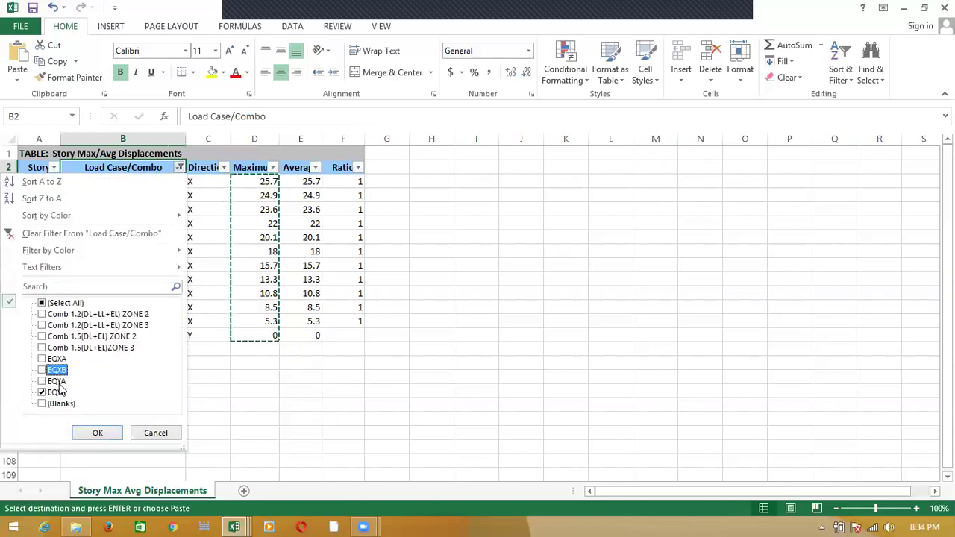
{"action": "left_click", "coordinate": [97, 432]}
- Copy the EQYB Maximum displacements, Story11 to Base, into Book1 starting at R26 under DISPLACEMENT(M2) of ZONE 3 IN Y
{"action": "left_click_drag", "start_coordinate": [262, 182], "coordinate": [266, 335]}
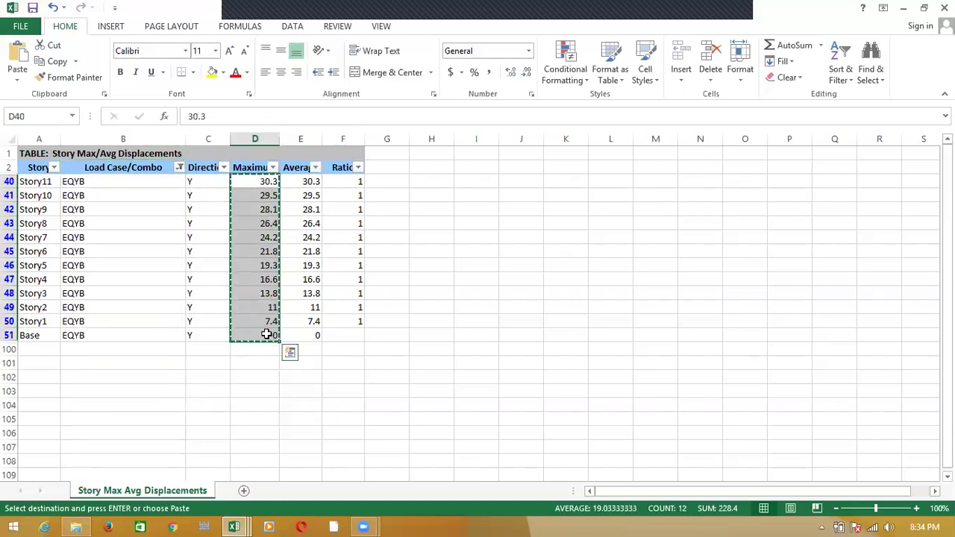
{"action": "key", "text": "alt+Tab"}
{"action": "scroll", "coordinate": [504, 351], "scroll_direction": "down", "scroll_amount": 2}
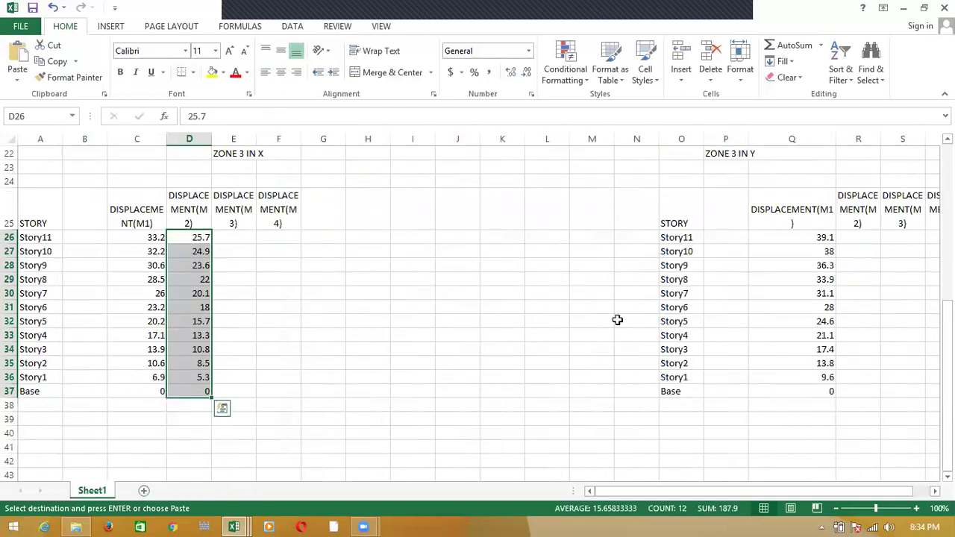
{"action": "left_click", "coordinate": [861, 236]}
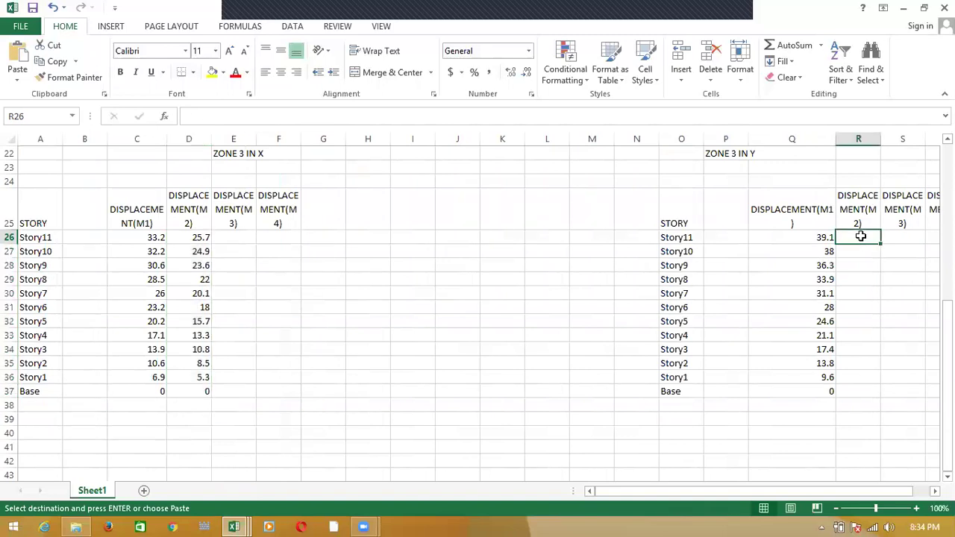
{"action": "key", "text": "ctrl+v"}
{"action": "key", "text": "ctrl+s"}
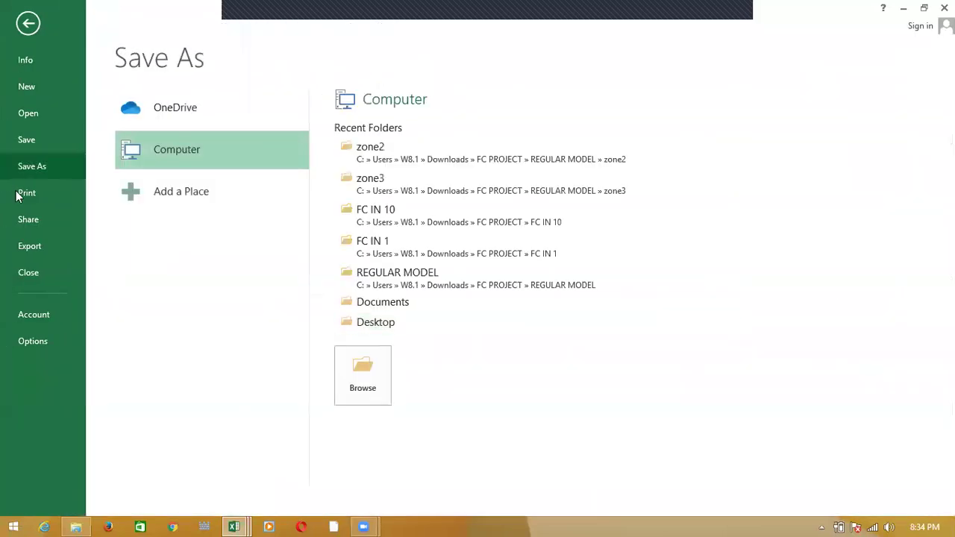
{"action": "key", "text": "Escape"}
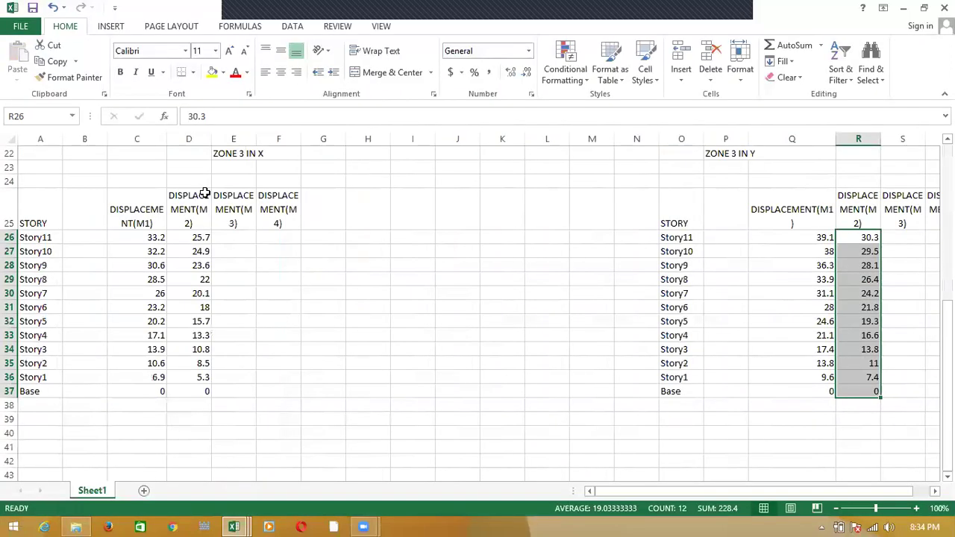
- Rename Sheet1 of Book1 as DISPLACEMENT
{"action": "scroll", "coordinate": [467, 292], "scroll_direction": "up", "scroll_amount": 7}
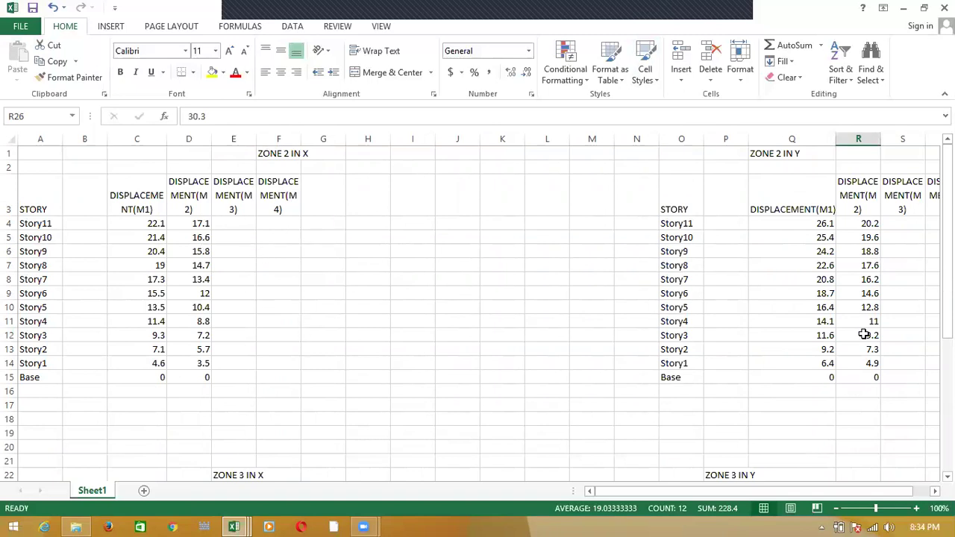
{"action": "scroll", "coordinate": [800, 302], "scroll_direction": "down", "scroll_amount": 4}
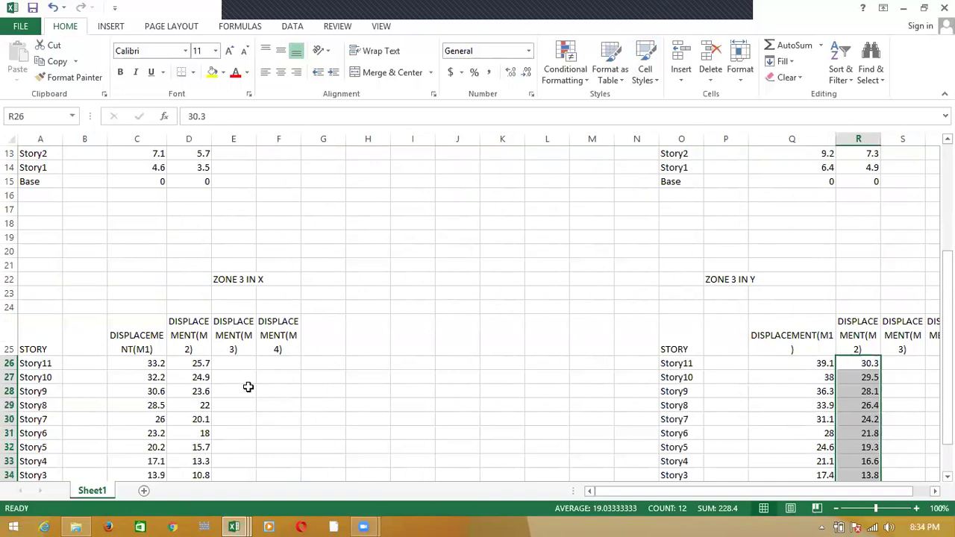
{"action": "scroll", "coordinate": [248, 387], "scroll_direction": "down", "scroll_amount": 1}
{"action": "right_click", "coordinate": [107, 497]}
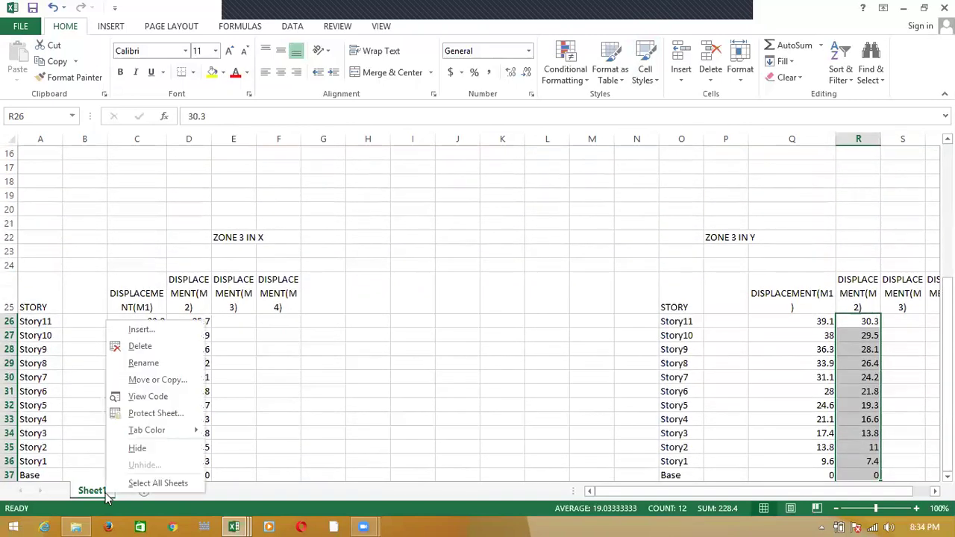
{"action": "left_click", "coordinate": [143, 363]}
{"action": "type", "text": "DISPLACEMENT"}
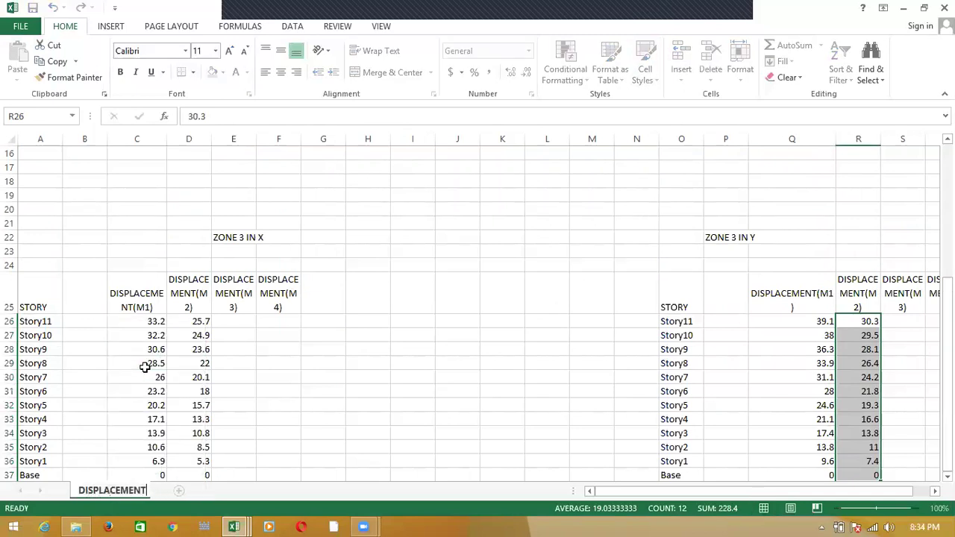
{"action": "key", "text": "Return"}
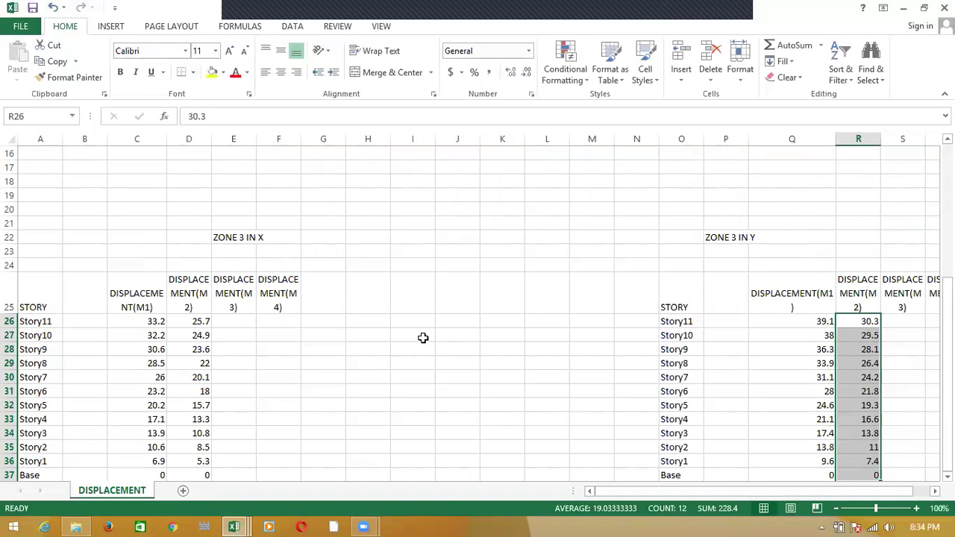
- Add a new sheet after DISPLACEMENT and name it DRIFT
{"action": "left_click", "coordinate": [187, 491]}
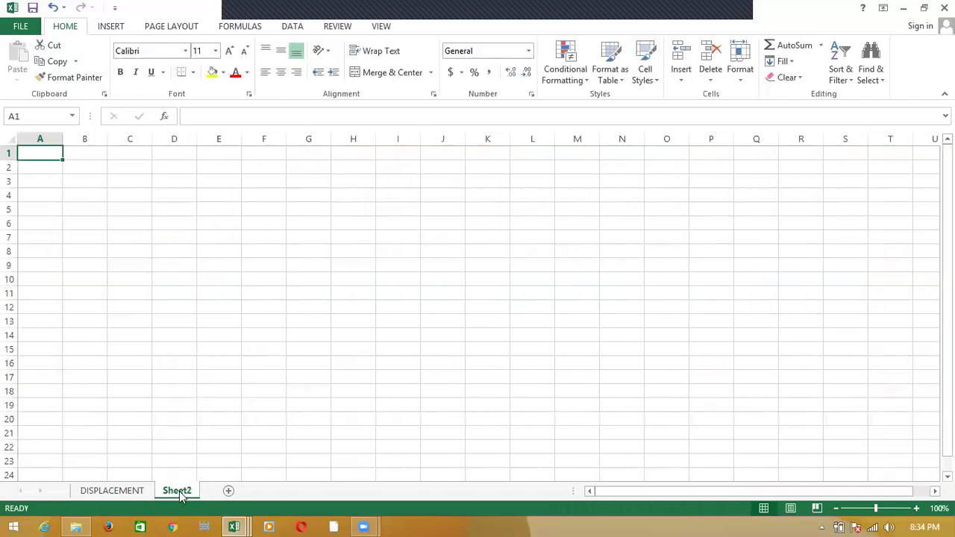
{"action": "right_click", "coordinate": [191, 488]}
{"action": "left_click", "coordinate": [219, 359]}
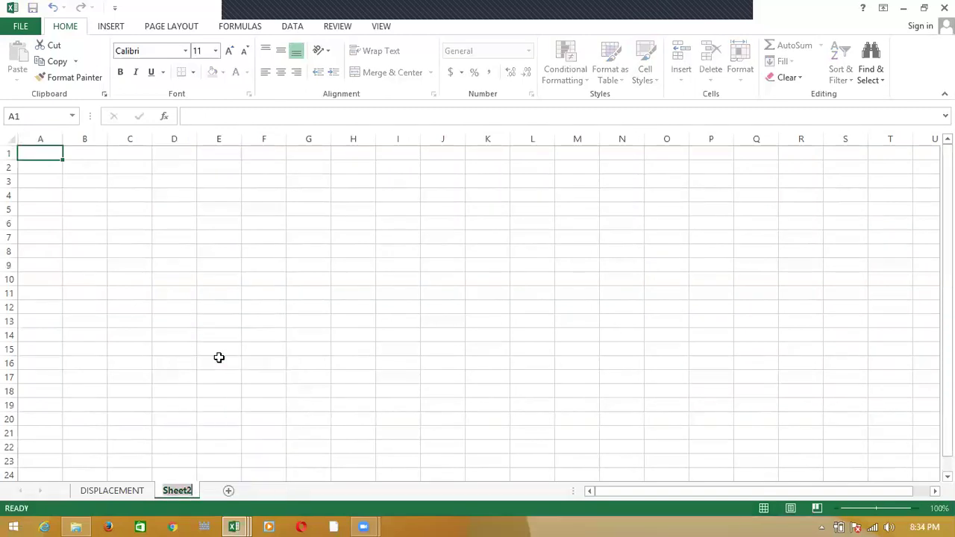
{"action": "type", "text": "DRIFT"}
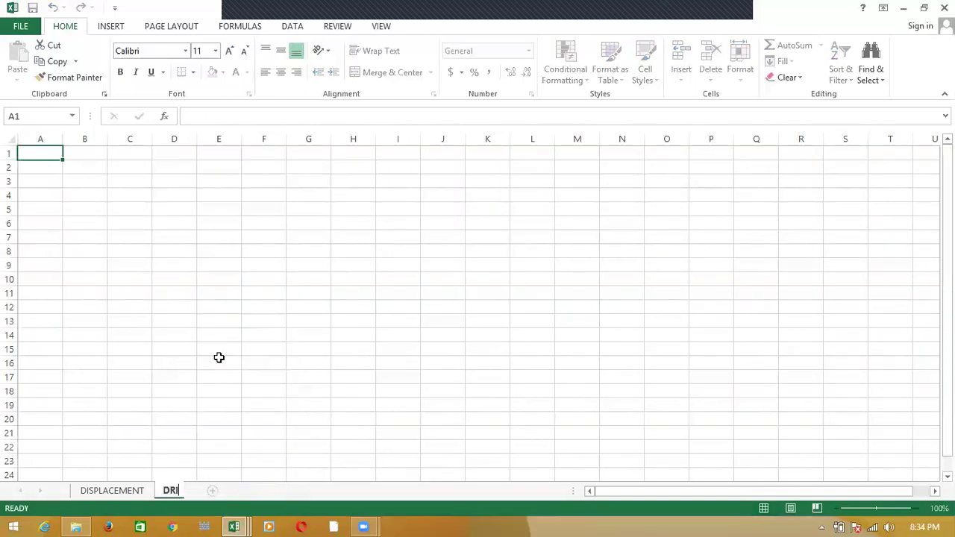
{"action": "left_click", "coordinate": [226, 357]}
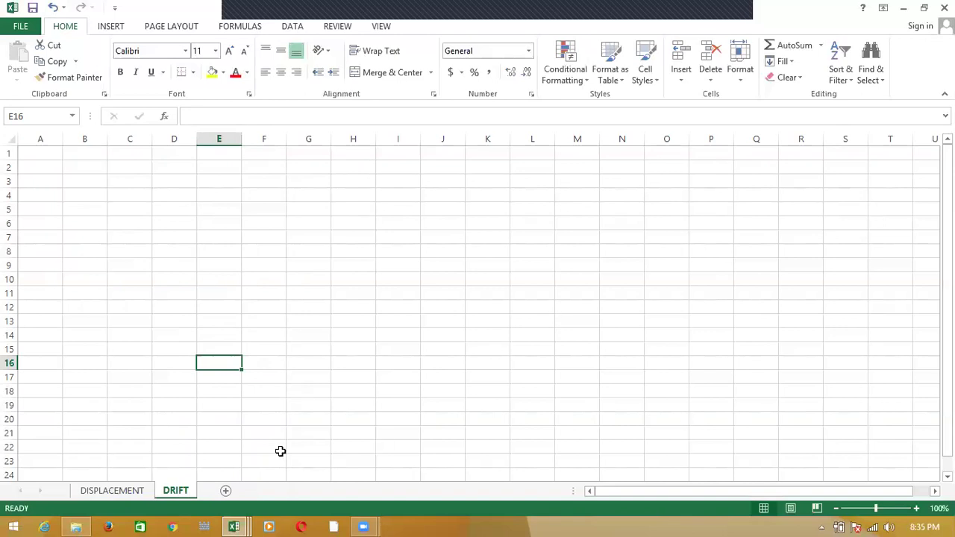
- Return to the DISPLACEMENT sheet, start saving Book1 and choose the FC PROJECT folder as its location
{"action": "left_click", "coordinate": [112, 490]}
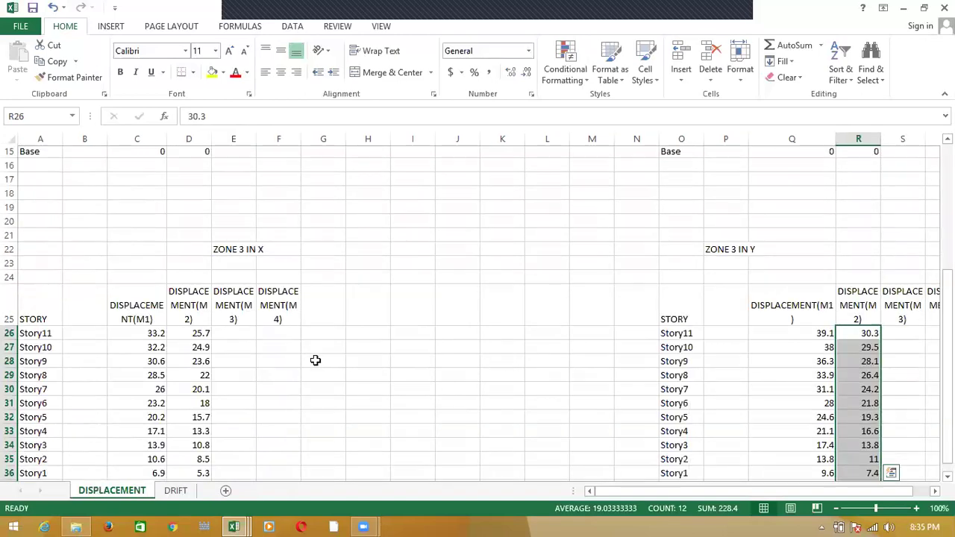
{"action": "scroll", "coordinate": [315, 361], "scroll_direction": "up", "scroll_amount": 5}
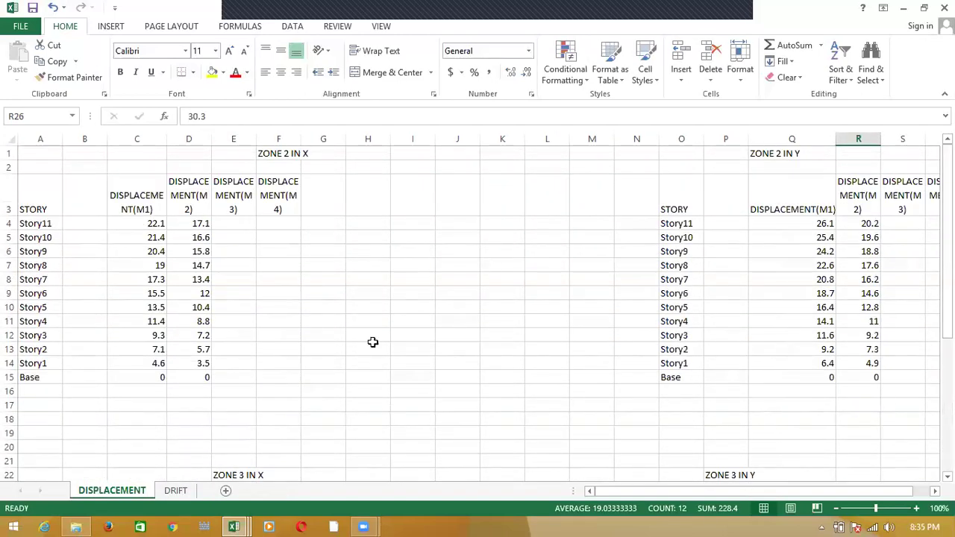
{"action": "mouse_move", "coordinate": [230, 520]}
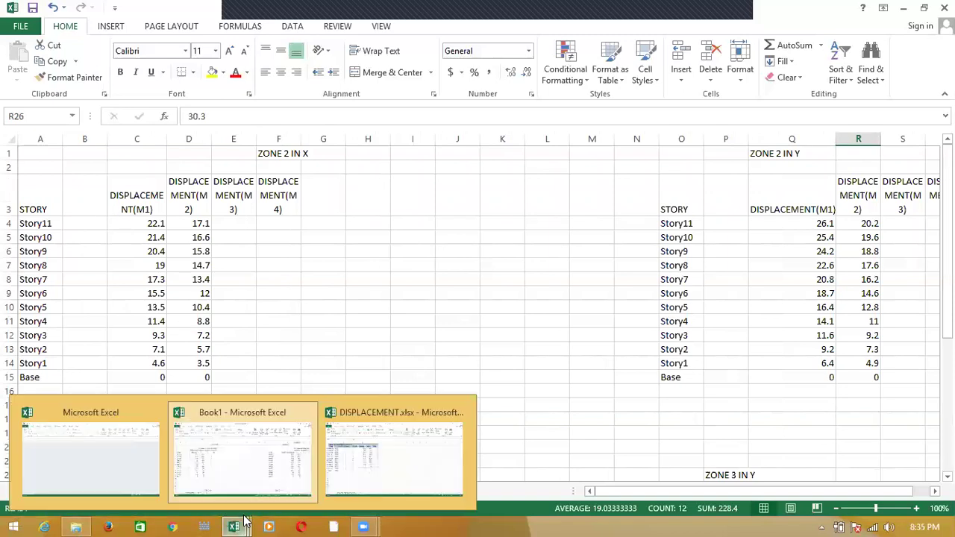
{"action": "left_click", "coordinate": [296, 455]}
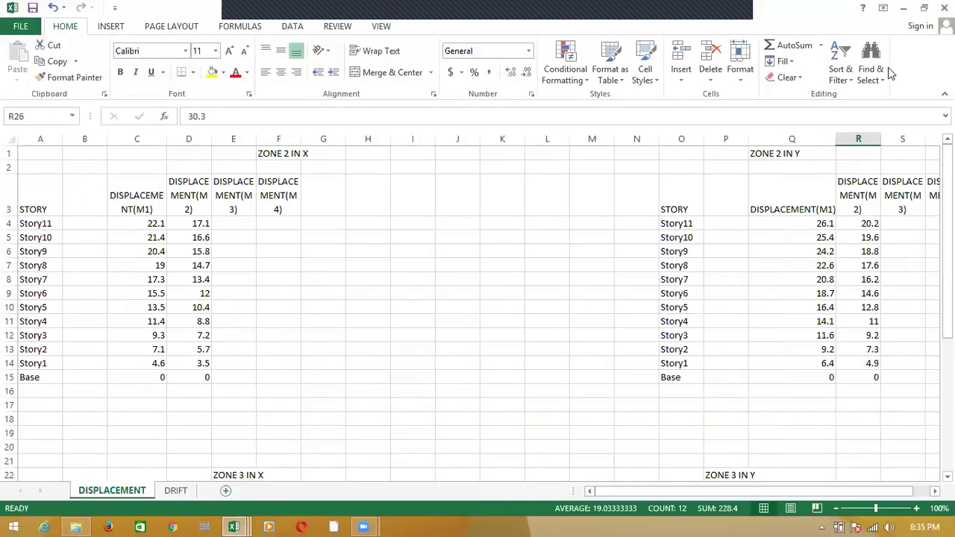
{"action": "key", "text": "ctrl+s"}
{"action": "left_click", "coordinate": [455, 152]}
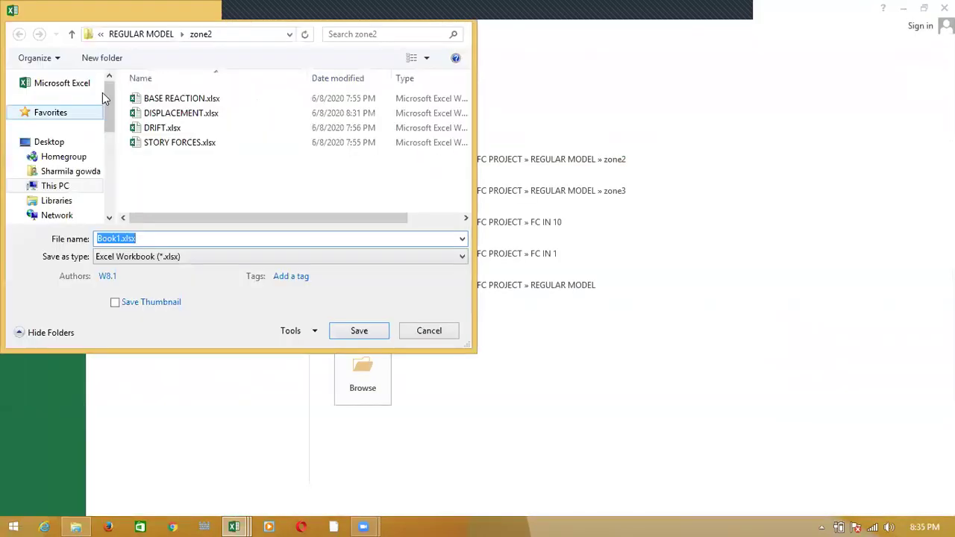
{"action": "left_click", "coordinate": [72, 34]}
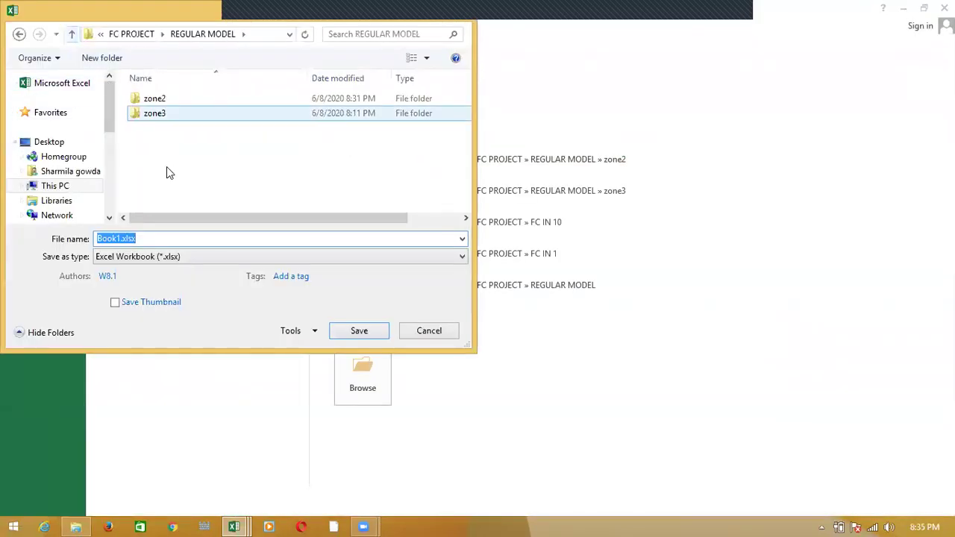
{"action": "left_click", "coordinate": [75, 34]}
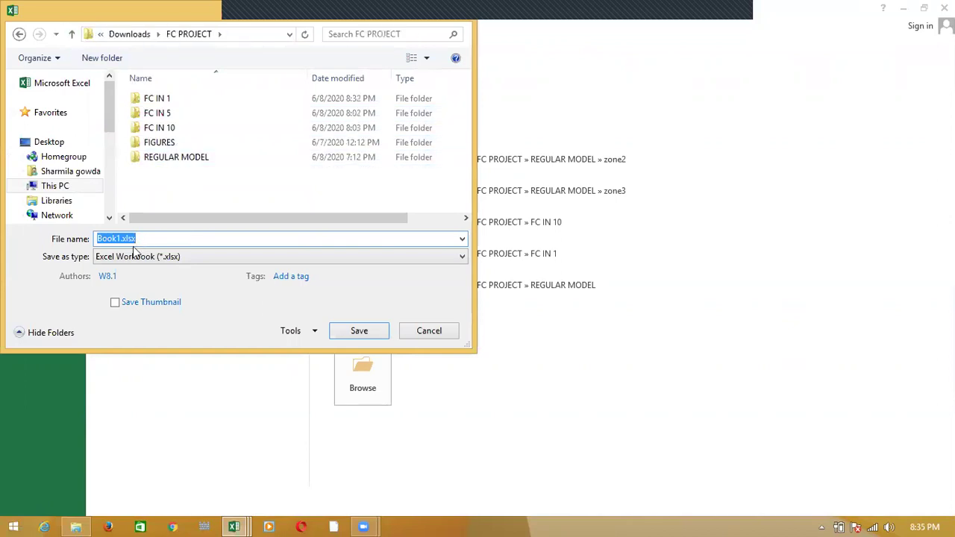
- Replace the file name Book1 with FINAL RESULTS and save it as an .xlsx workbook
{"action": "left_click", "coordinate": [117, 237]}
{"action": "key", "text": "BackSpace"}
{"action": "key", "text": "BackSpace"}
{"action": "key", "text": "BackSpace"}
{"action": "key", "text": "BackSpace"}
{"action": "key", "text": "BackSpace"}
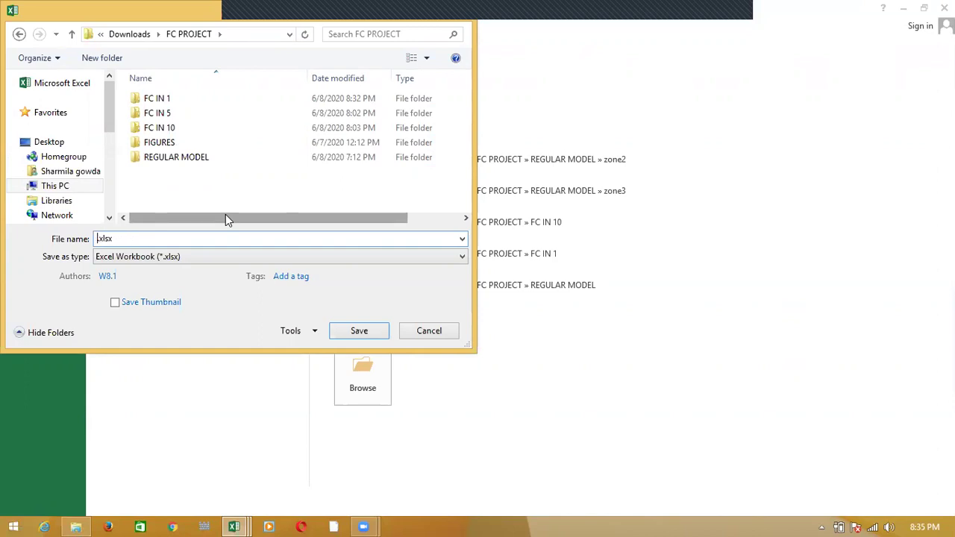
{"action": "type", "text": "ESUL"}
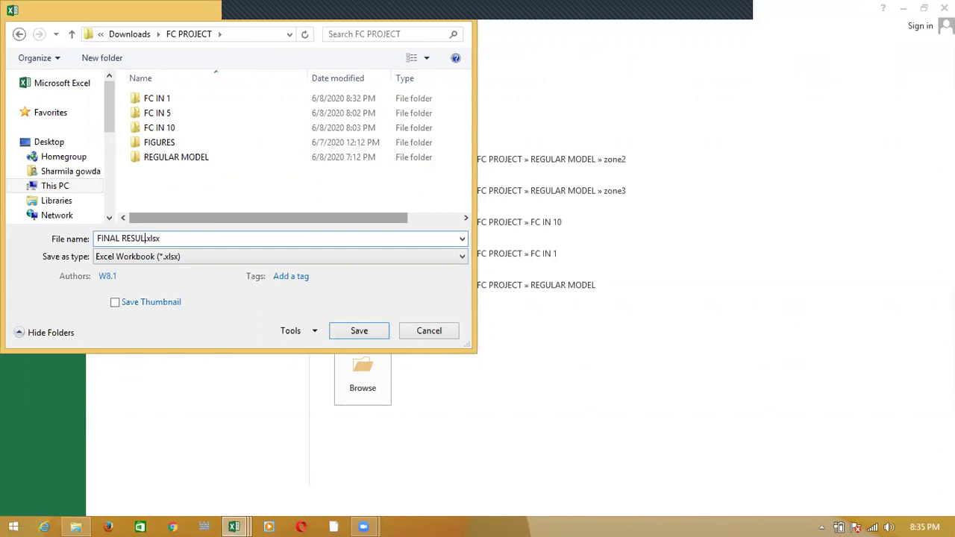
{"action": "key", "text": "Return"}
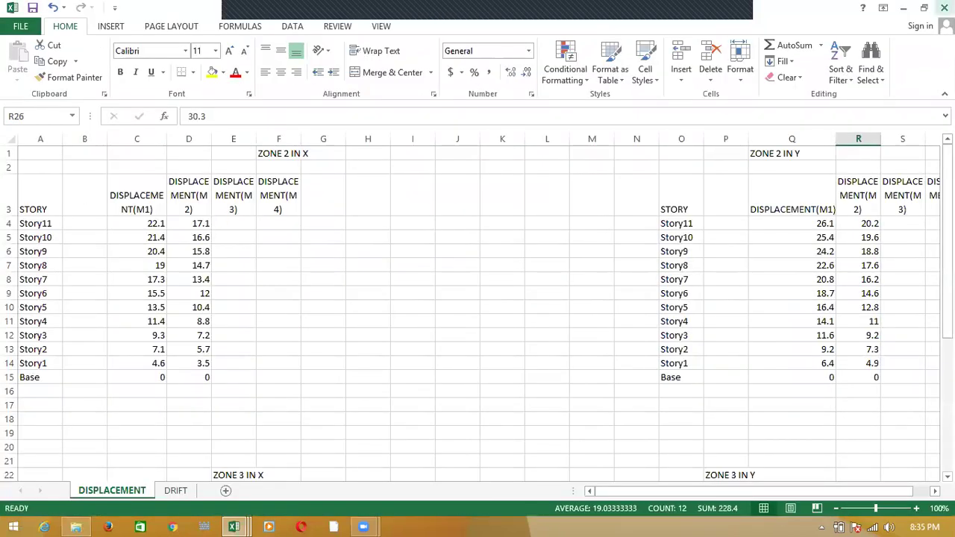
- Close the FINAL RESULTS workbook and the FC IN 1 displacement workbook
{"action": "left_click", "coordinate": [944, 8]}
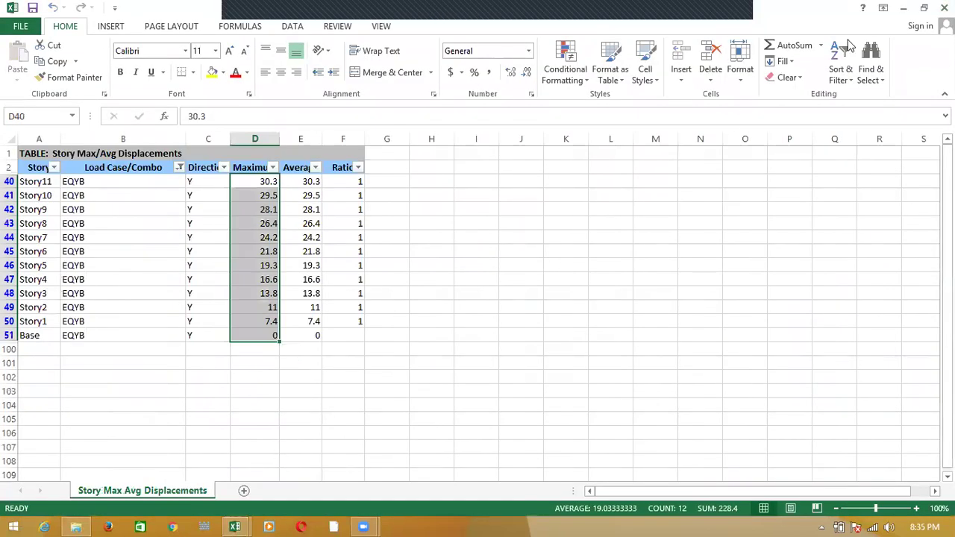
{"action": "left_click", "coordinate": [945, 8]}
{"action": "left_click", "coordinate": [422, 282]}
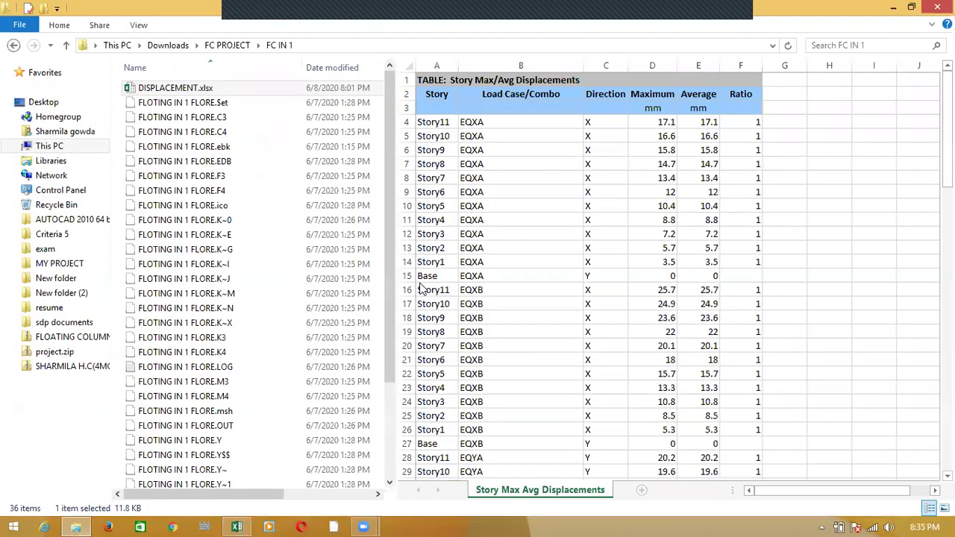
- In File Explorer, open DISPLACEMENT.xlsx from the zone2 folder of REGULAR MODEL in FC PROJECT
{"action": "left_click", "coordinate": [65, 45]}
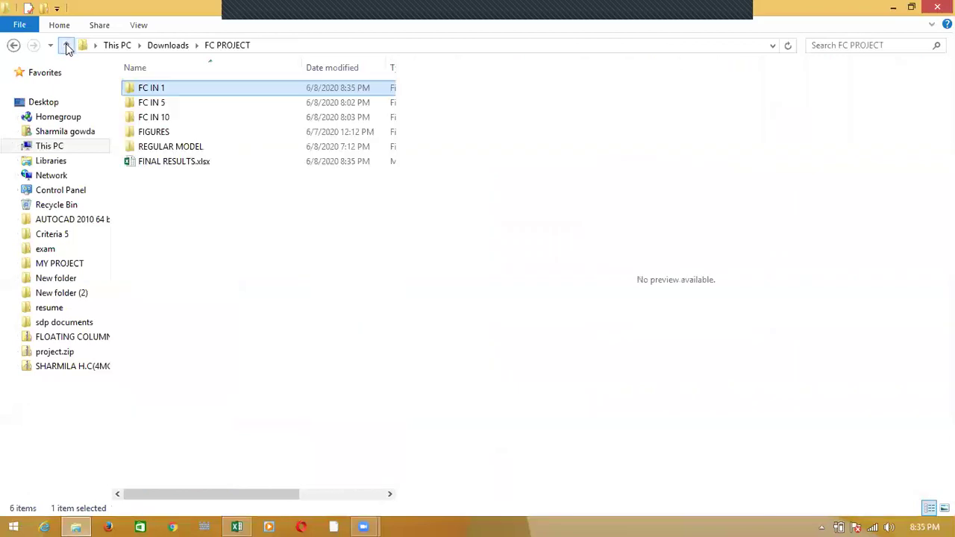
{"action": "double_click", "coordinate": [152, 148]}
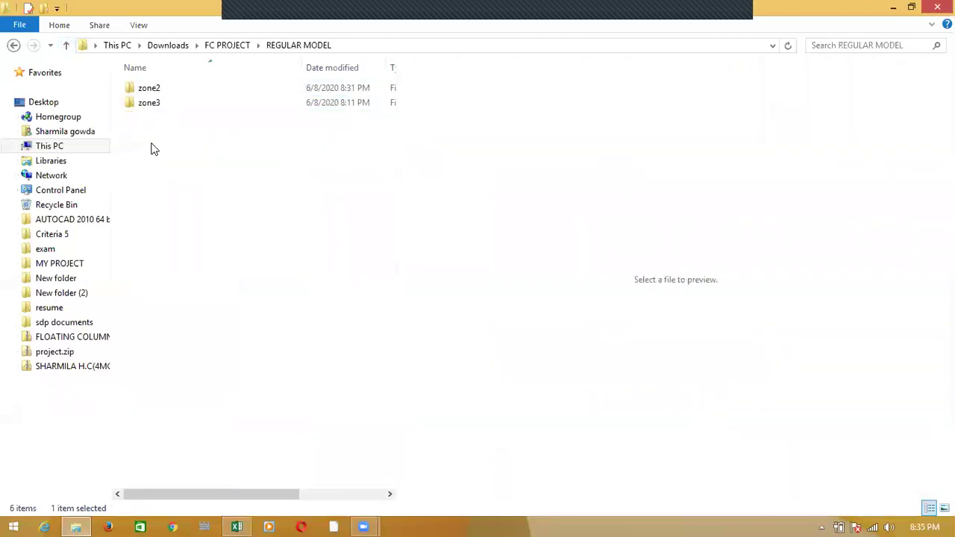
{"action": "left_click", "coordinate": [169, 88]}
{"action": "double_click", "coordinate": [170, 88]}
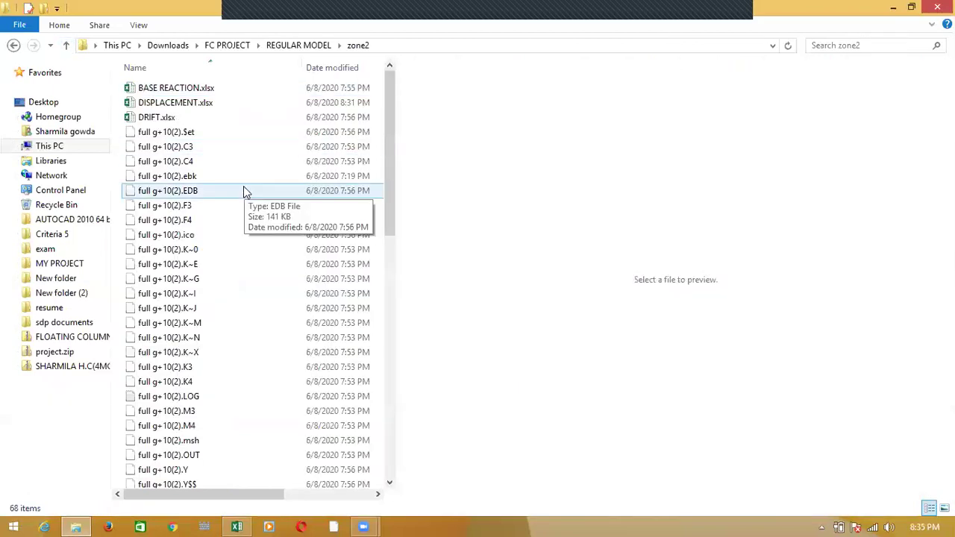
{"action": "double_click", "coordinate": [221, 108]}
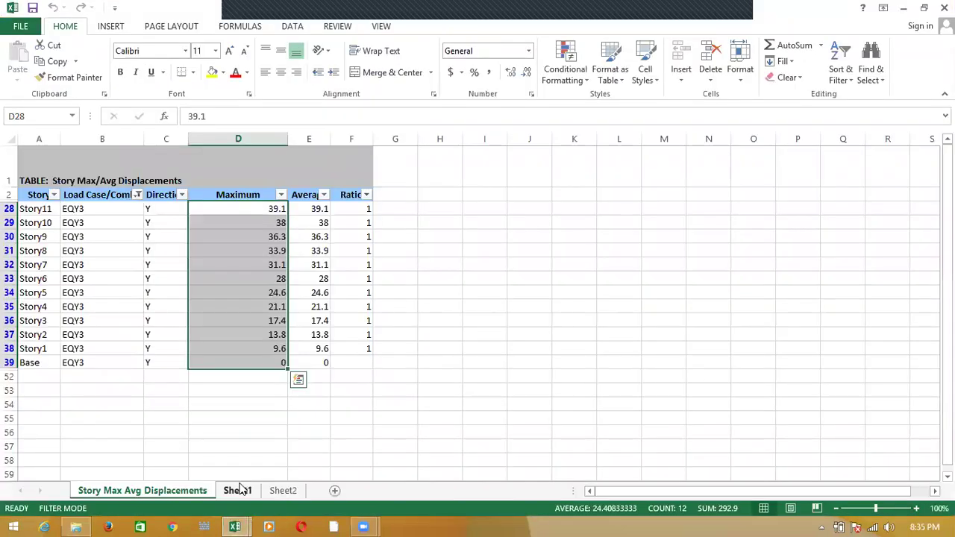
- Examine the storey displacement tables and charts for zones 2 and 3 in X and Y on Sheet1
{"action": "left_click", "coordinate": [240, 489]}
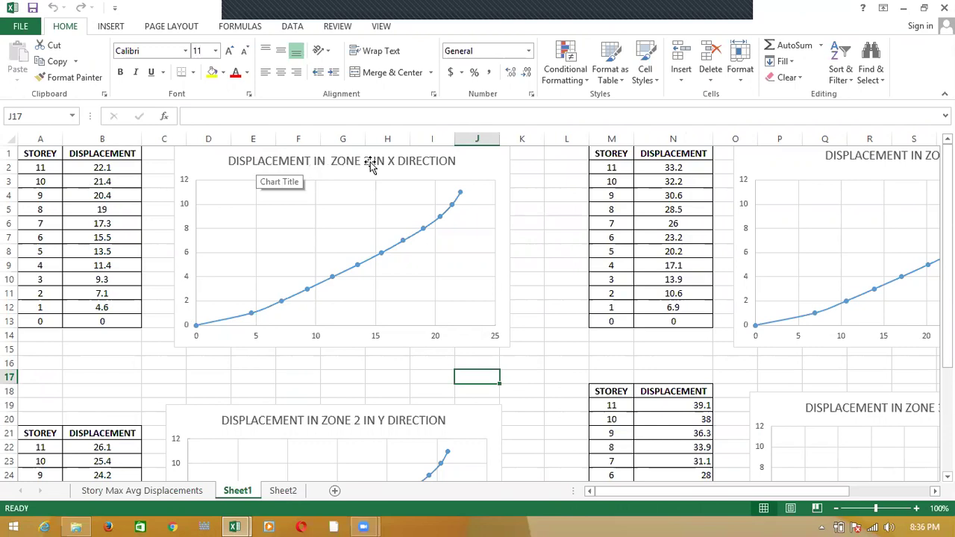
{"action": "left_click_drag", "start_coordinate": [789, 491], "coordinate": [840, 448]}
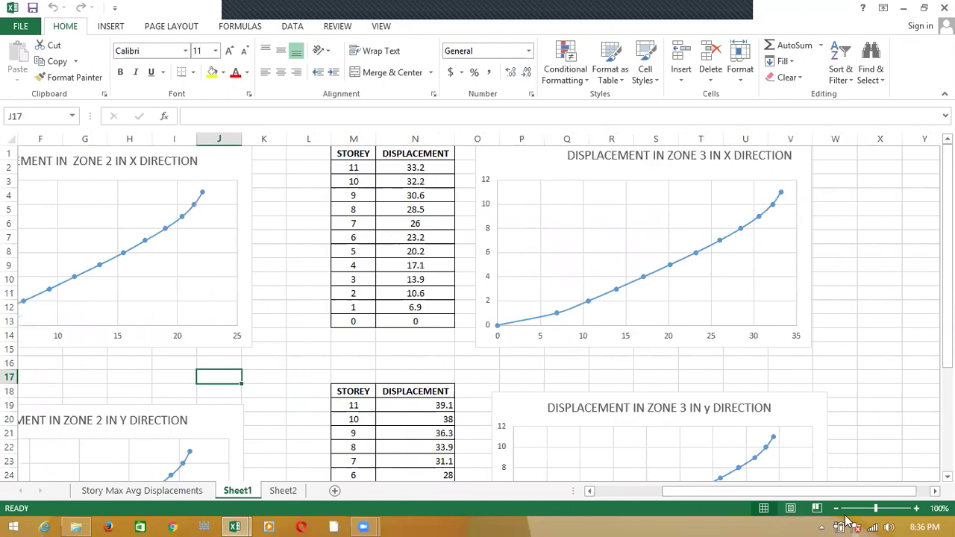
{"action": "left_click_drag", "start_coordinate": [821, 491], "coordinate": [695, 511]}
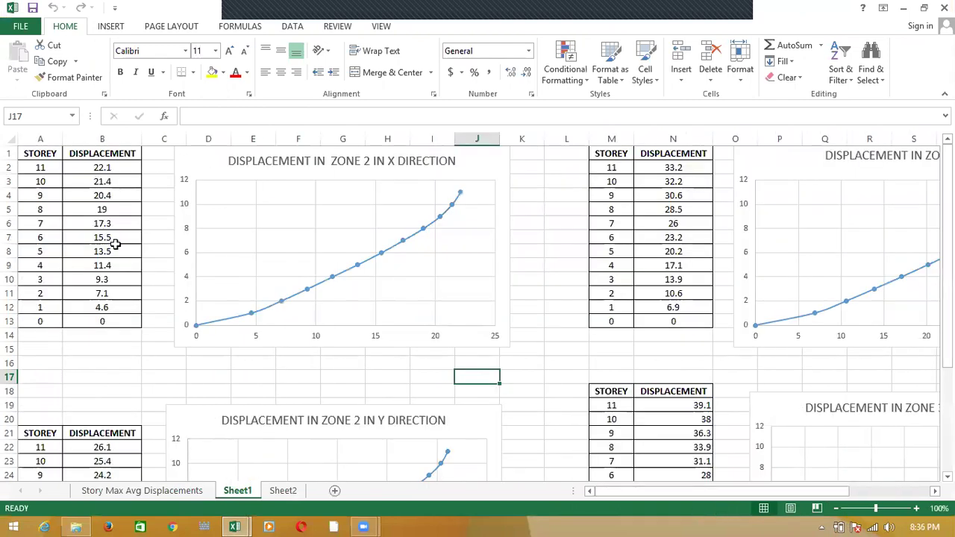
{"action": "scroll", "coordinate": [309, 365], "scroll_direction": "down", "scroll_amount": 2}
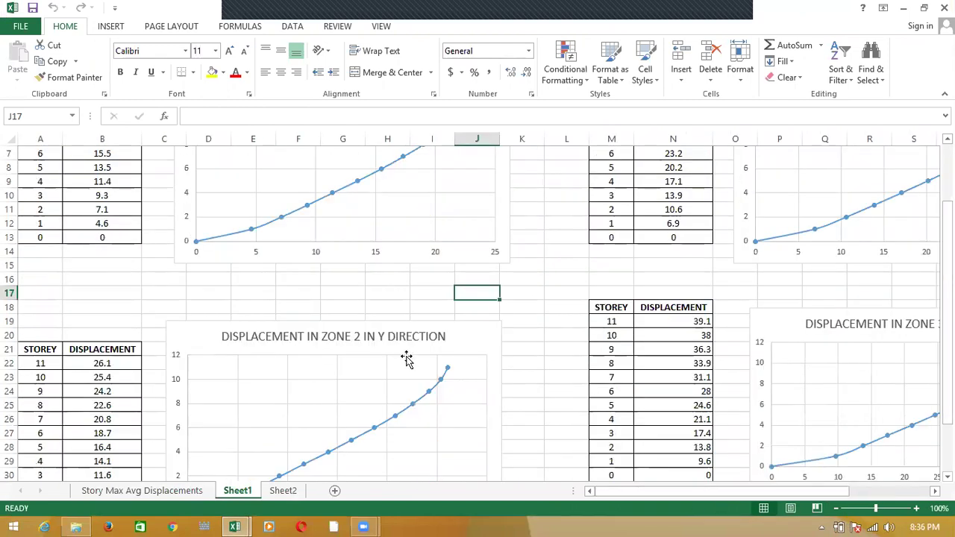
{"action": "scroll", "coordinate": [405, 356], "scroll_direction": "up", "scroll_amount": 2}
{"action": "left_click_drag", "start_coordinate": [716, 492], "coordinate": [834, 494]}
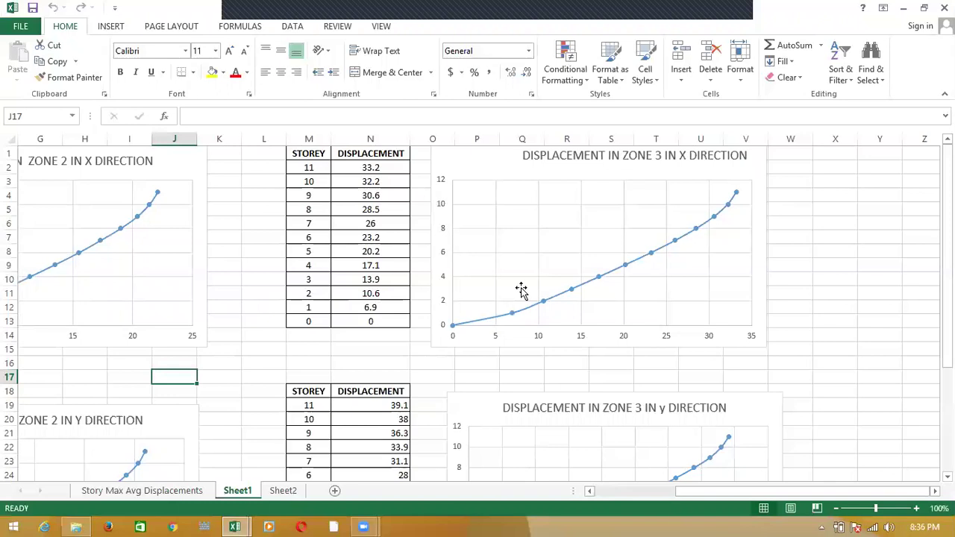
{"action": "scroll", "coordinate": [266, 376], "scroll_direction": "down", "scroll_amount": 1}
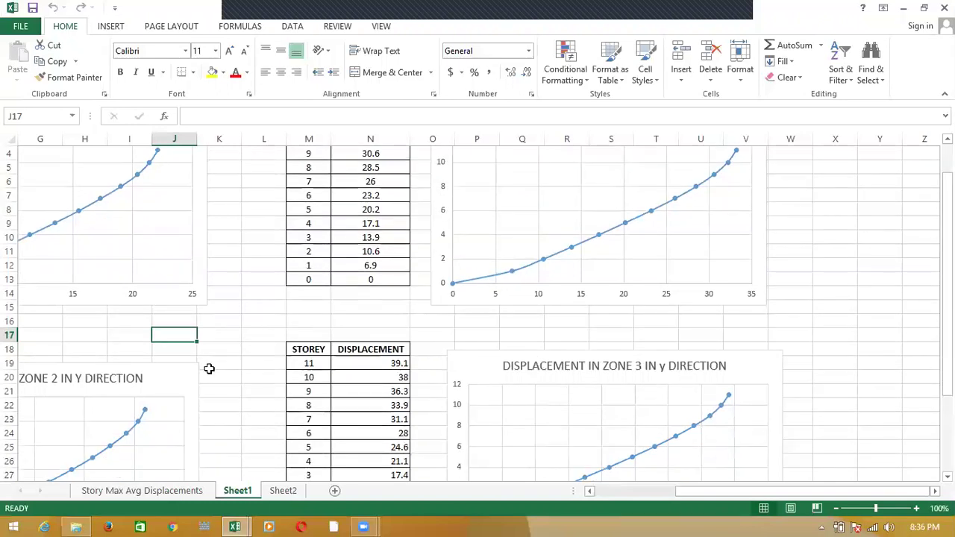
{"action": "left_click_drag", "start_coordinate": [682, 493], "coordinate": [623, 506]}
{"action": "scroll", "coordinate": [623, 506], "scroll_direction": "right", "scroll_amount": 1}
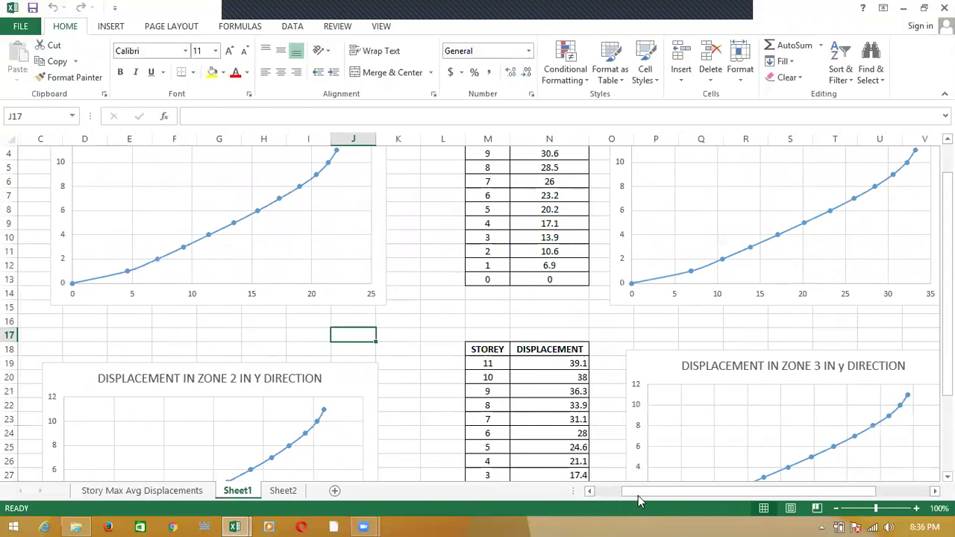
- Review the zone 2 X-direction displacement table for M1 to M4 and its comparison chart on Sheet2
{"action": "left_click", "coordinate": [293, 493]}
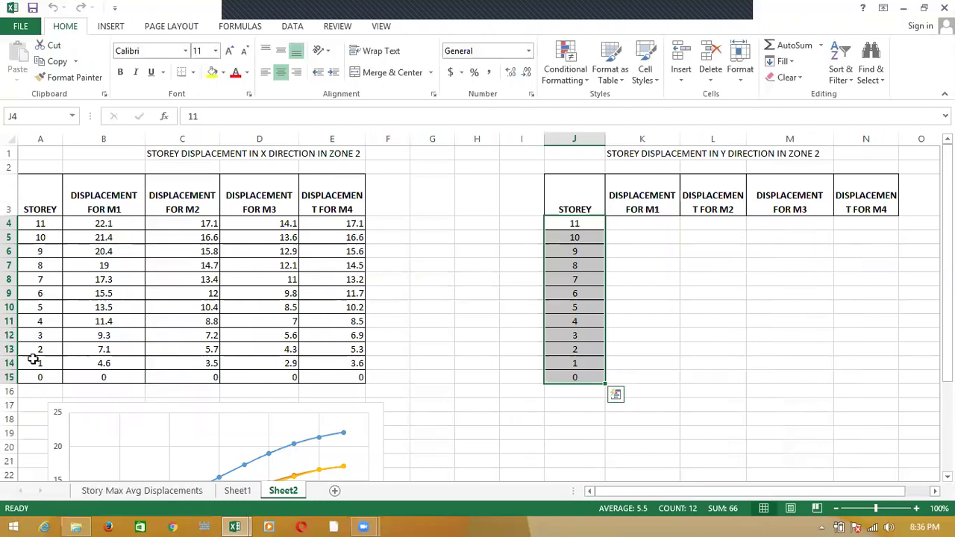
{"action": "key", "text": "Escape"}
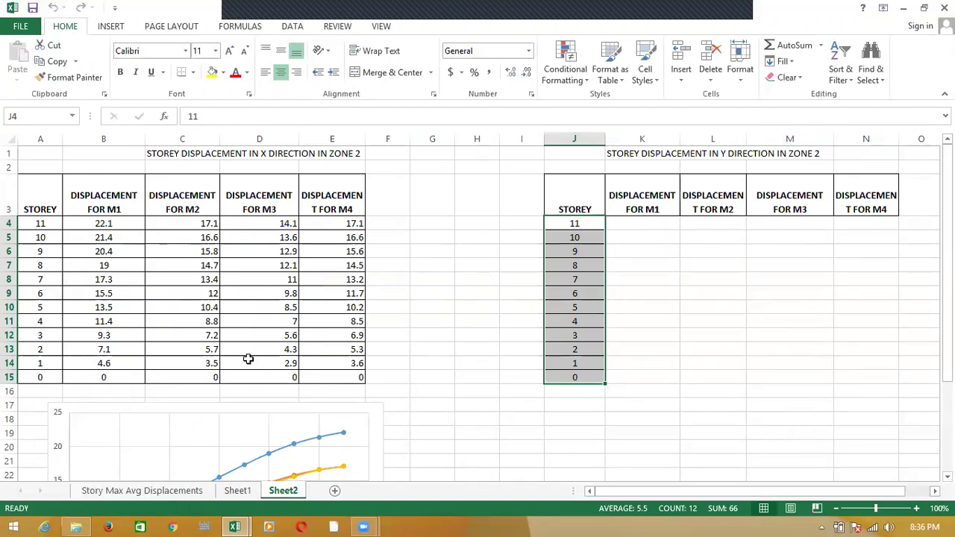
{"action": "scroll", "coordinate": [249, 359], "scroll_direction": "down", "scroll_amount": 2}
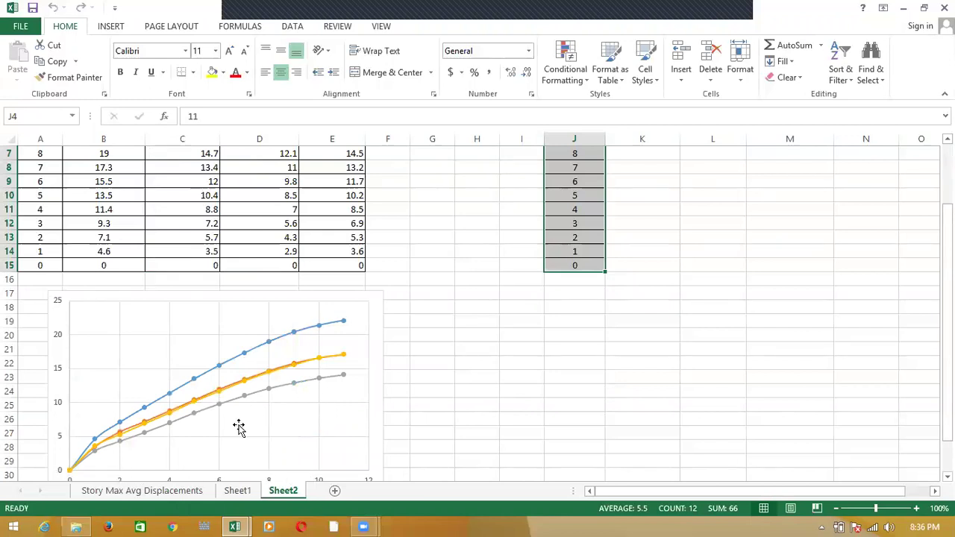
- Open FINAL RESULTS.xlsx from the FC PROJECT folder in File Explorer
{"action": "scroll", "coordinate": [192, 395], "scroll_direction": "up", "scroll_amount": 2}
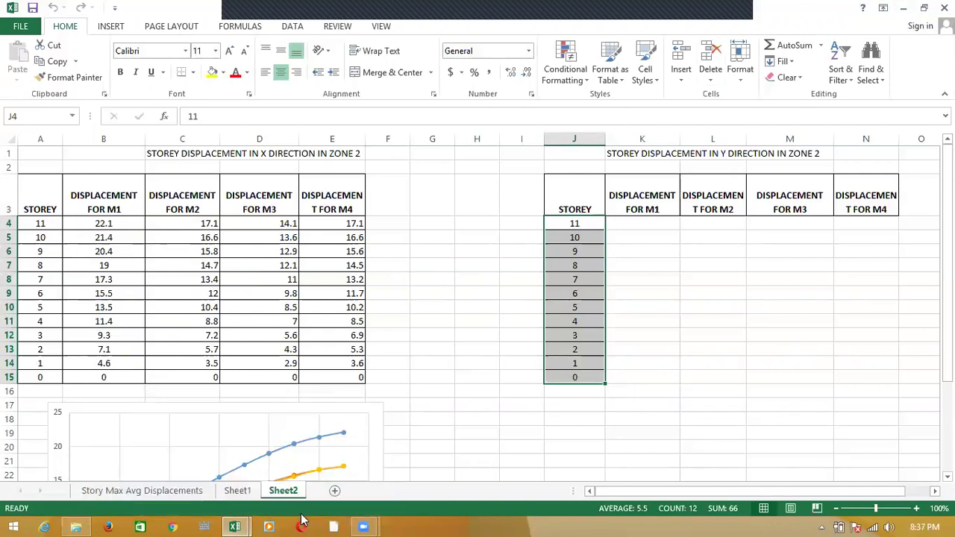
{"action": "left_click", "coordinate": [75, 527]}
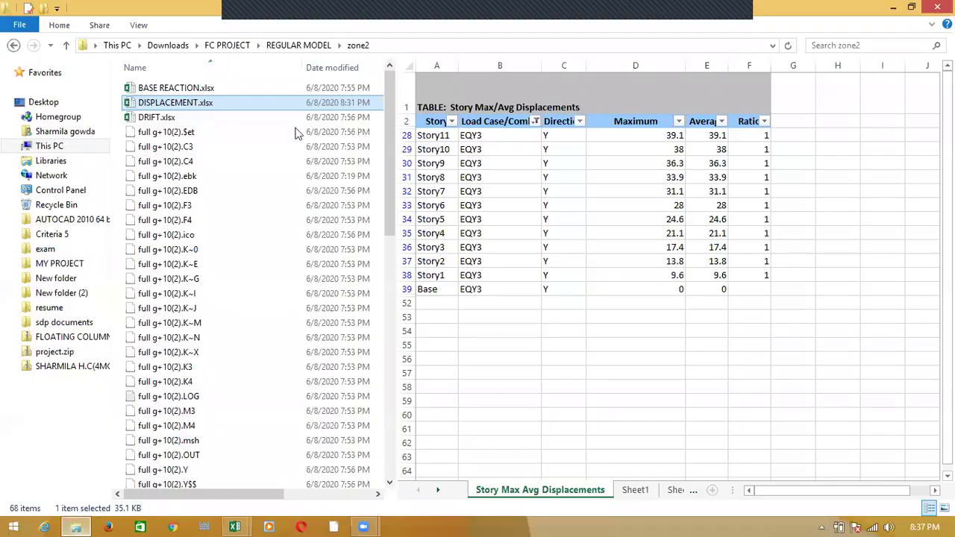
{"action": "left_click", "coordinate": [66, 45]}
{"action": "left_click", "coordinate": [65, 45]}
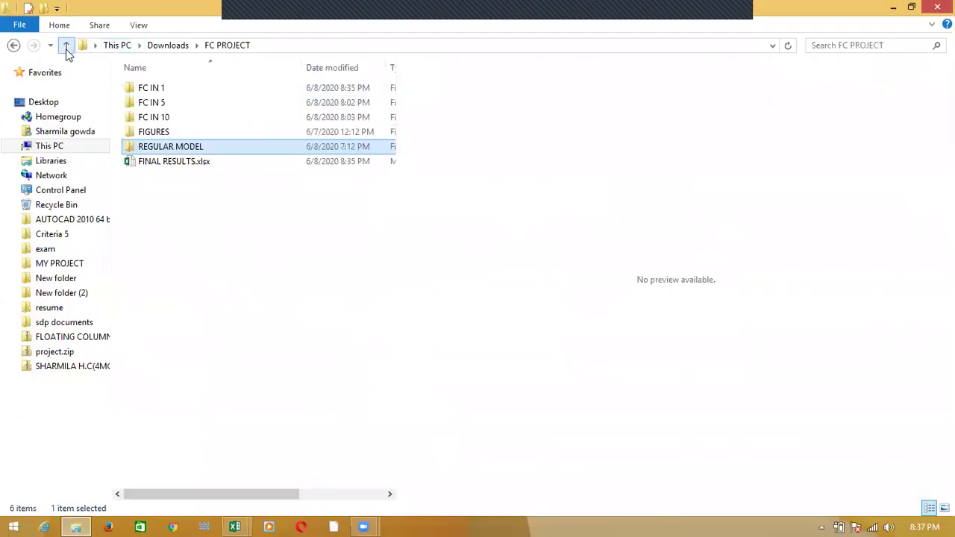
{"action": "double_click", "coordinate": [156, 165]}
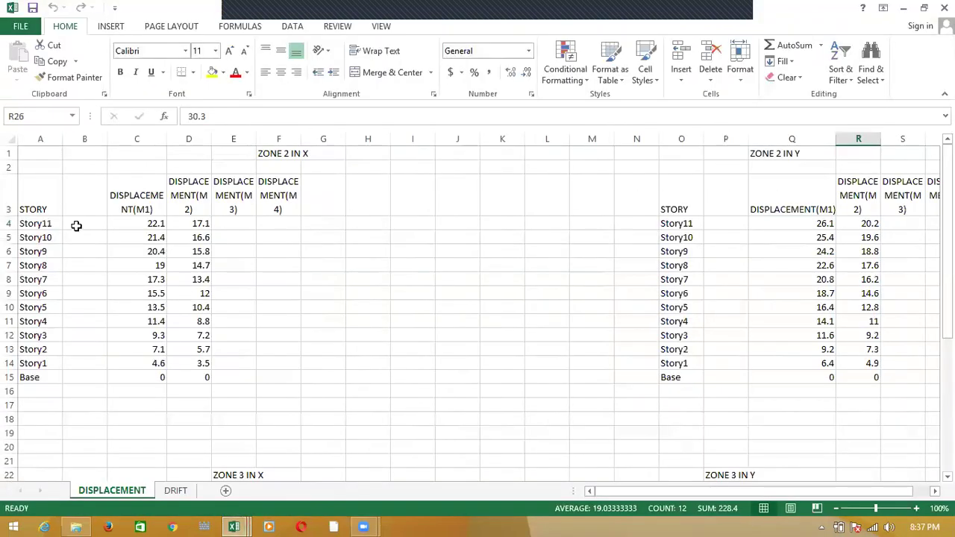
{"action": "left_click", "coordinate": [77, 275]}
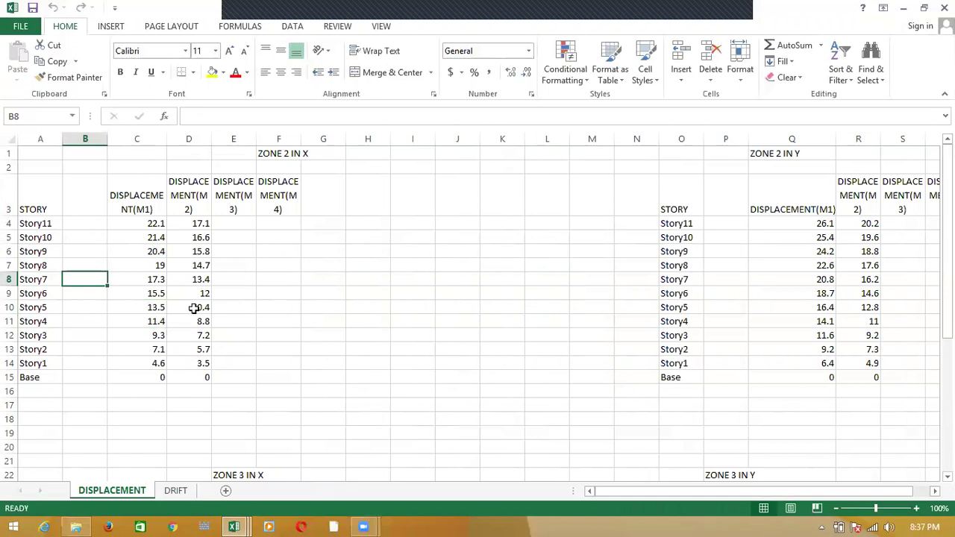
{"action": "left_click", "coordinate": [369, 320]}
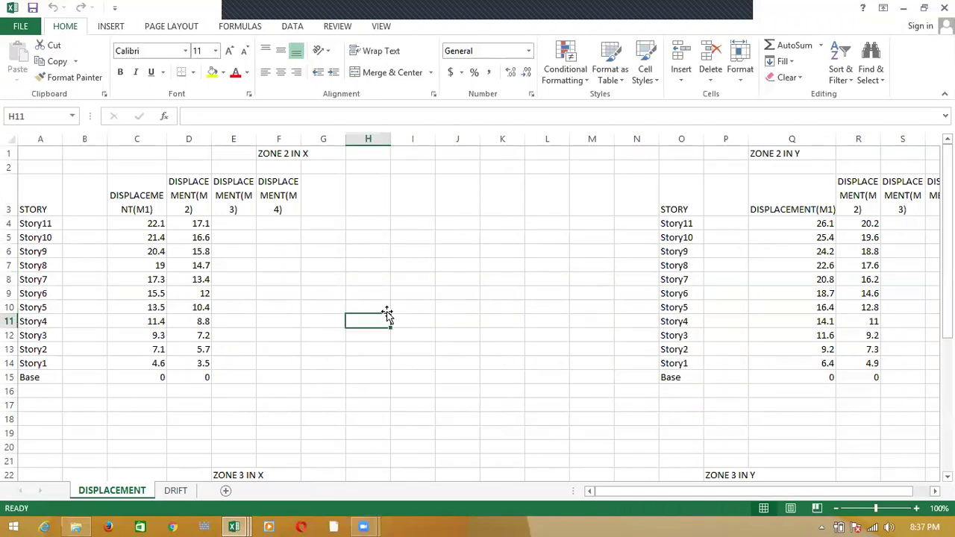
- Enter the story numbers 11, 10 and 9 in B4 to B6 beside Story11 to Story9 in the zone 2 X table
{"action": "left_click", "coordinate": [83, 224]}
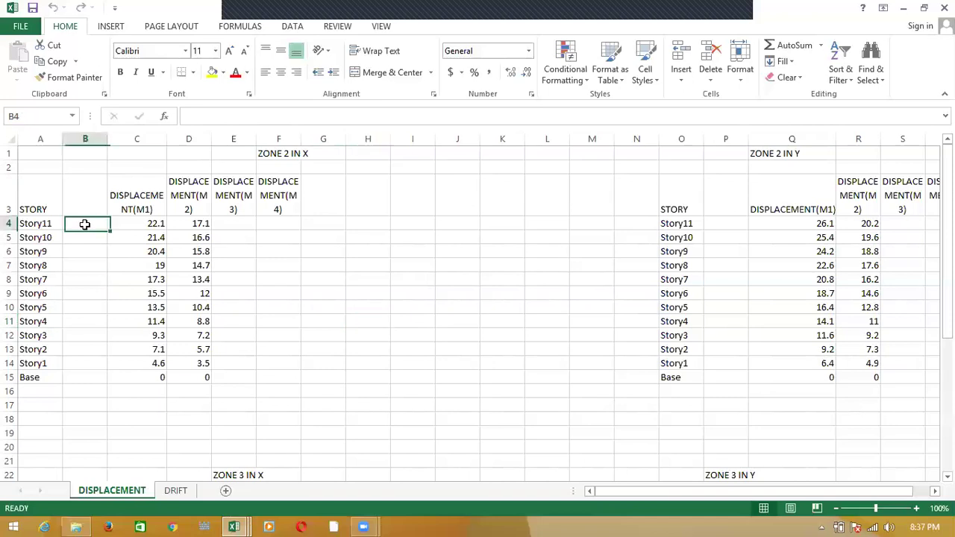
{"action": "type", "text": "11"}
{"action": "key", "text": "Return"}
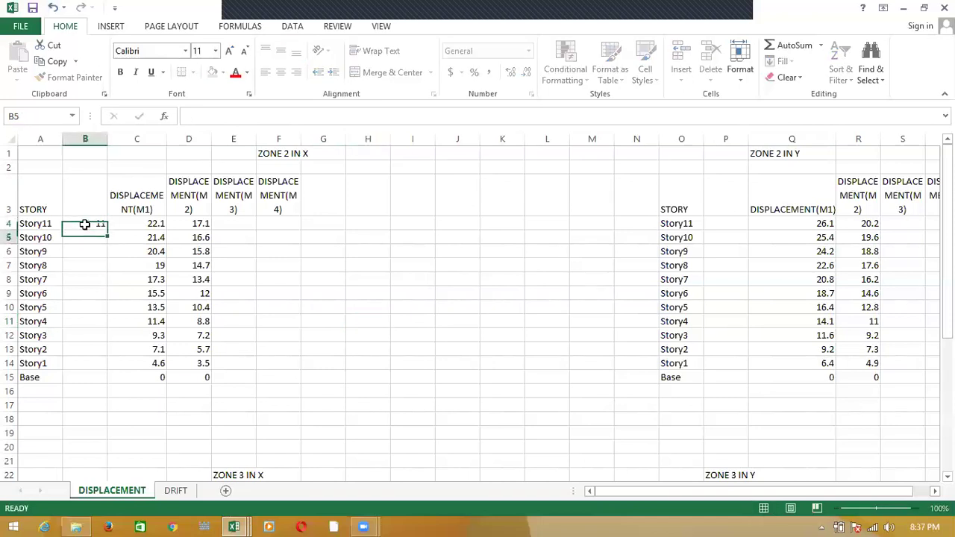
{"action": "type", "text": "10"}
{"action": "key", "text": "Return"}
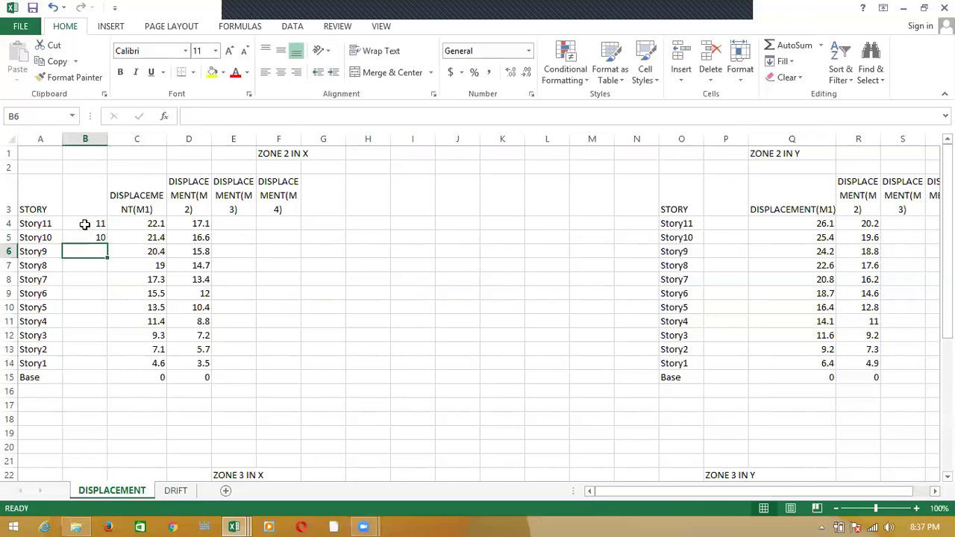
{"action": "type", "text": "9"}
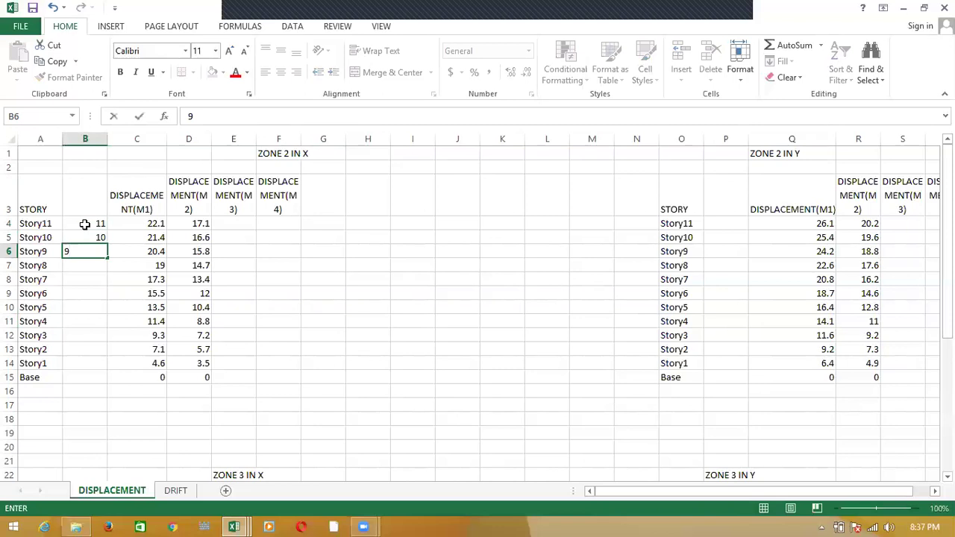
{"action": "key", "text": "Return"}
- Fill B7 to B15 of the zone 2 X table with the story numbers 8 down to 0, correcting any mistyped entries
{"action": "type", "text": "87"}
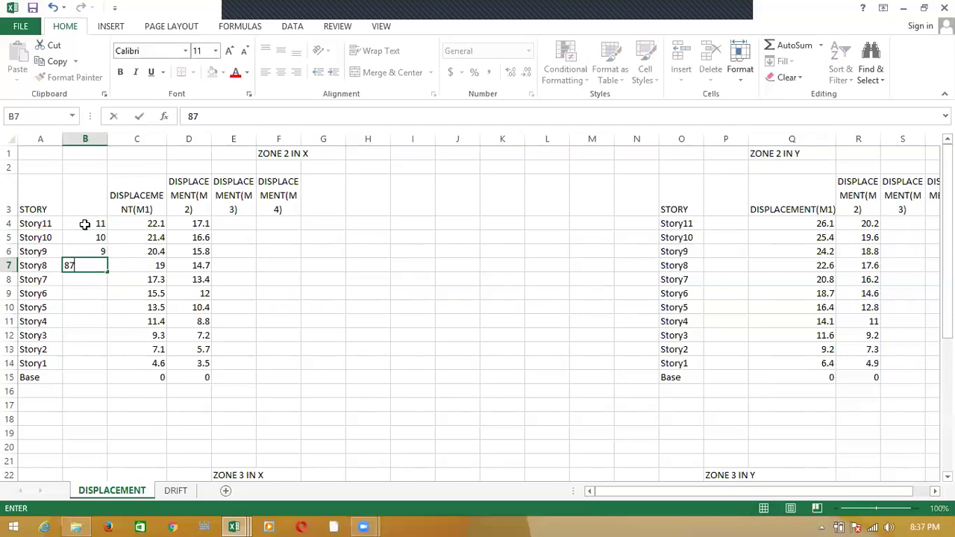
{"action": "type", "text": "6 5 4 3 2 1"}
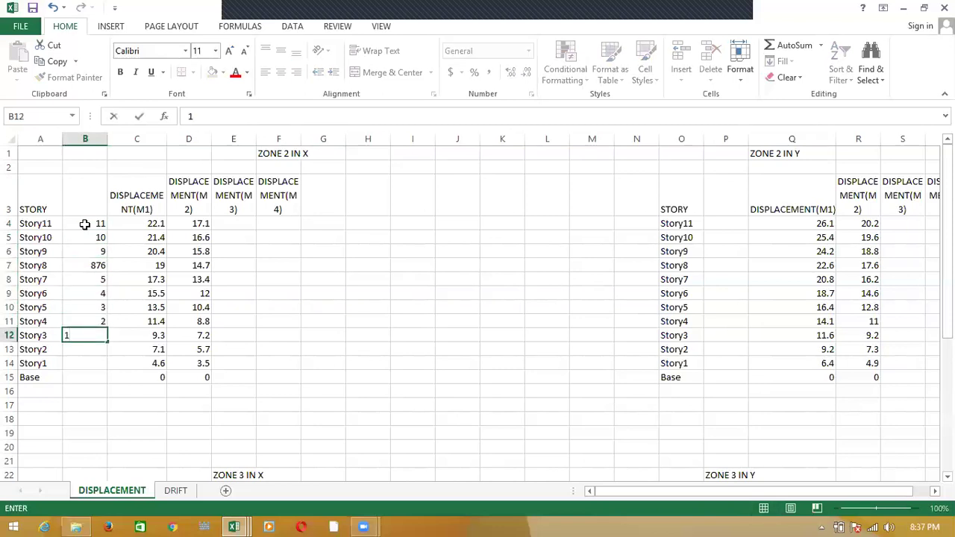
{"action": "left_click", "coordinate": [97, 262]}
{"action": "type", "text": "8"}
{"action": "key", "text": "Return"}
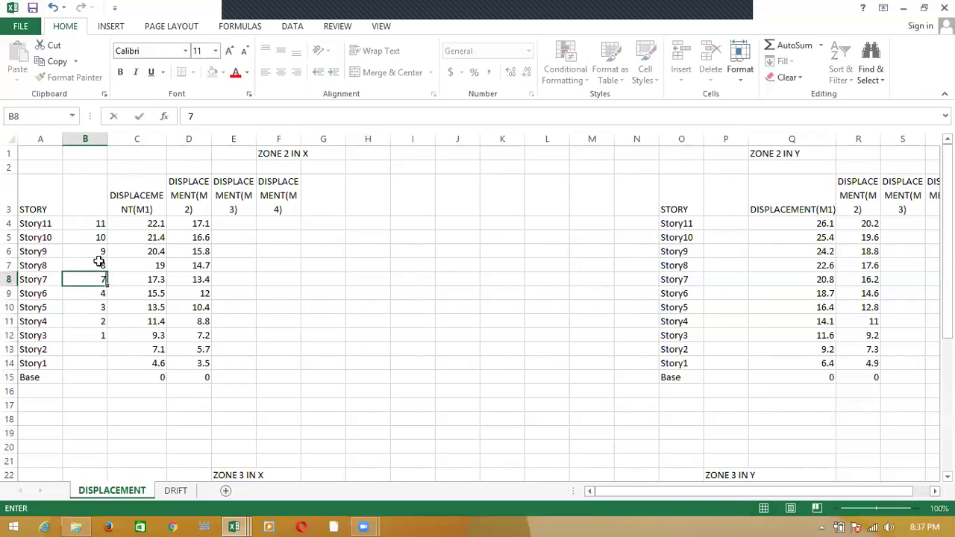
{"action": "type", "text": "7"}
{"action": "key", "text": "Return"}
{"action": "type", "text": "6"}
{"action": "key", "text": "Return"}
{"action": "type", "text": "5"}
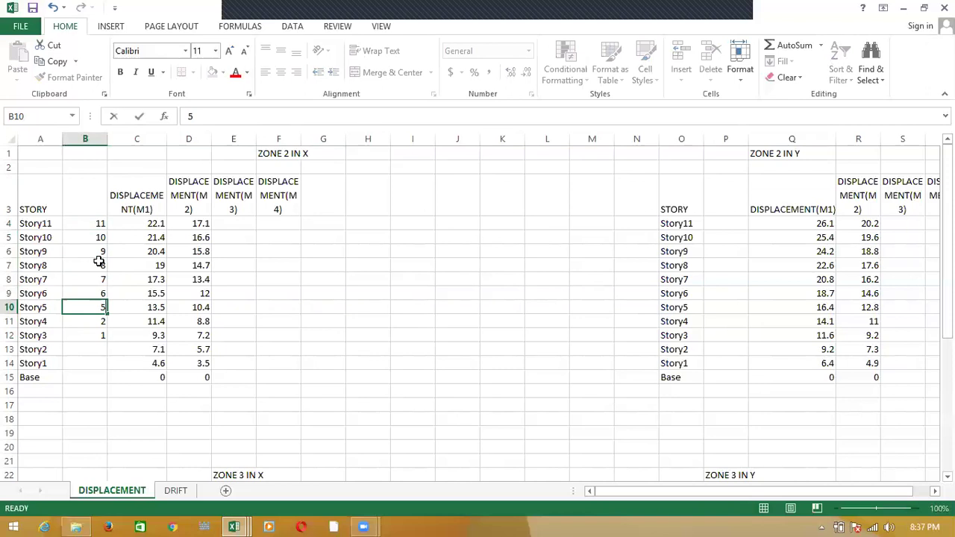
{"action": "key", "text": "Return"}
{"action": "type", "text": "4"}
{"action": "key", "text": "Return"}
{"action": "type", "text": "3"}
{"action": "key", "text": "Return"}
{"action": "type", "text": "2"}
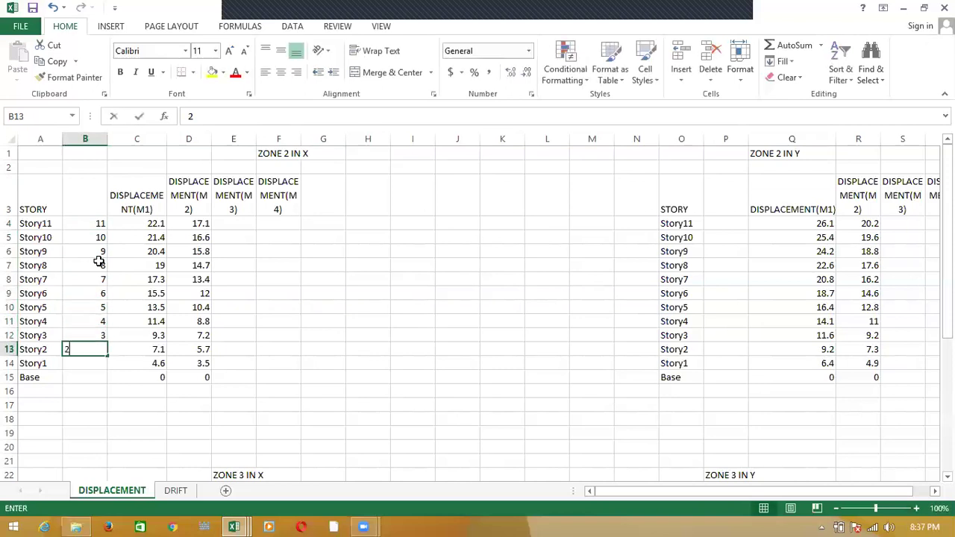
{"action": "key", "text": "Return"}
{"action": "type", "text": "1"}
{"action": "key", "text": "Return"}
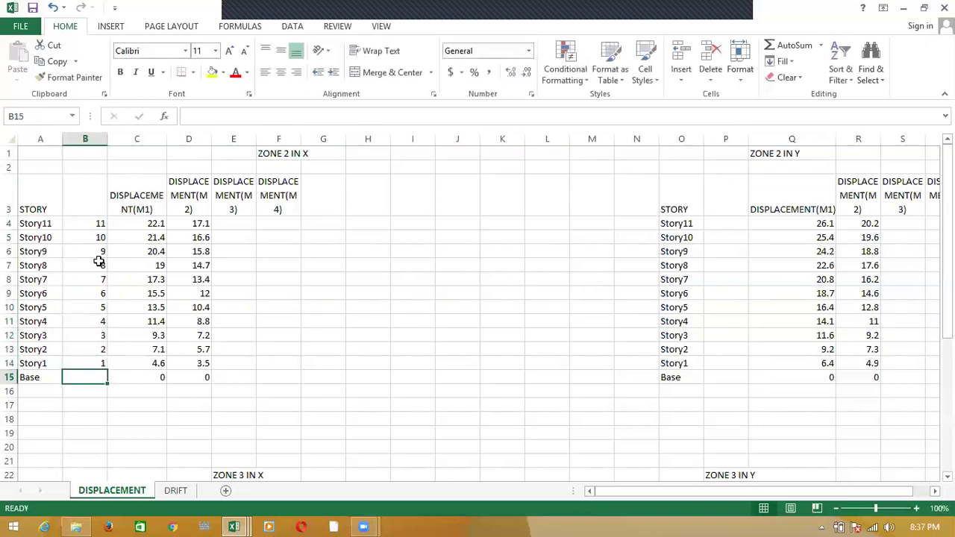
{"action": "type", "text": "0"}
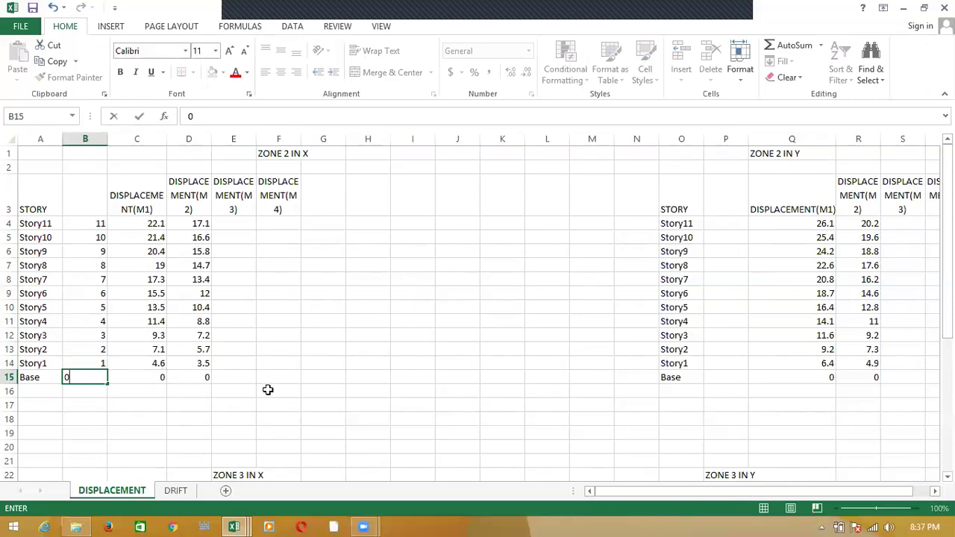
{"action": "left_click", "coordinate": [212, 434]}
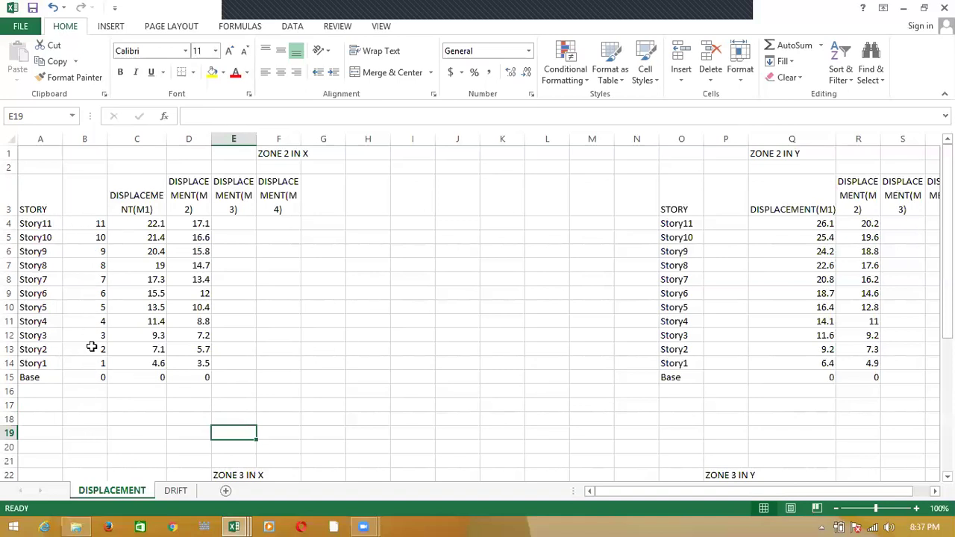
- Switch to the DISPLACEMENT workbook and insert an empty scatter chart with smooth lines and markers on Sheet2
{"action": "left_click", "coordinate": [234, 527]}
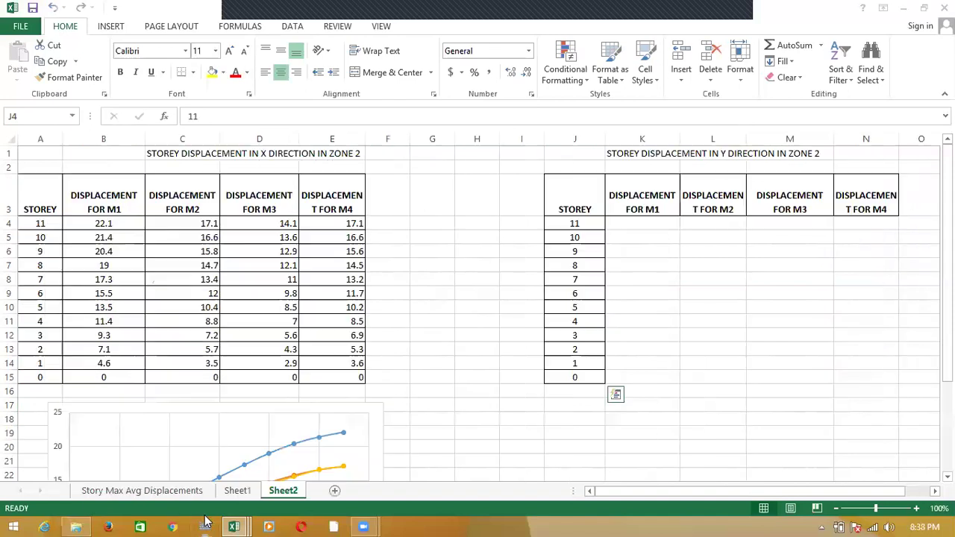
{"action": "left_click", "coordinate": [396, 461]}
{"action": "left_click", "coordinate": [449, 283]}
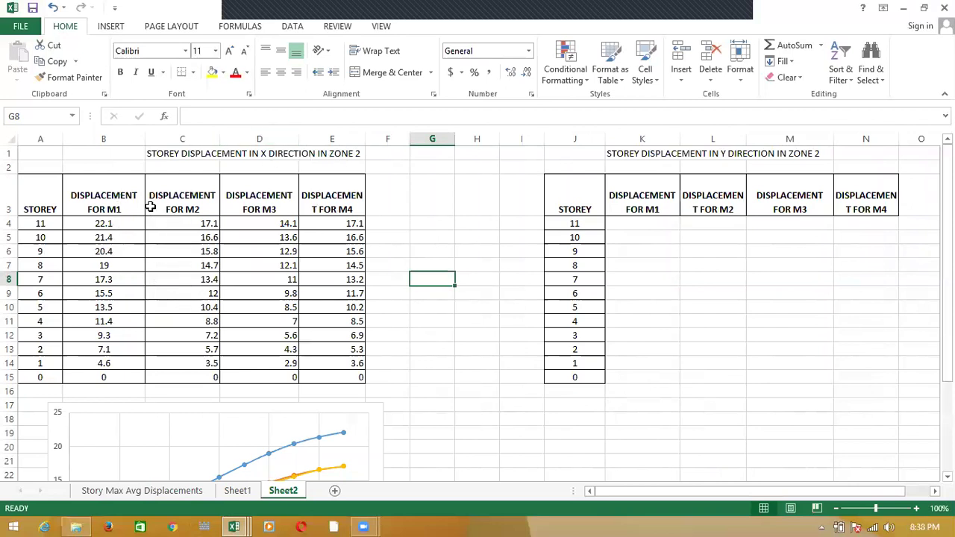
{"action": "scroll", "coordinate": [187, 291], "scroll_direction": "down", "scroll_amount": 4}
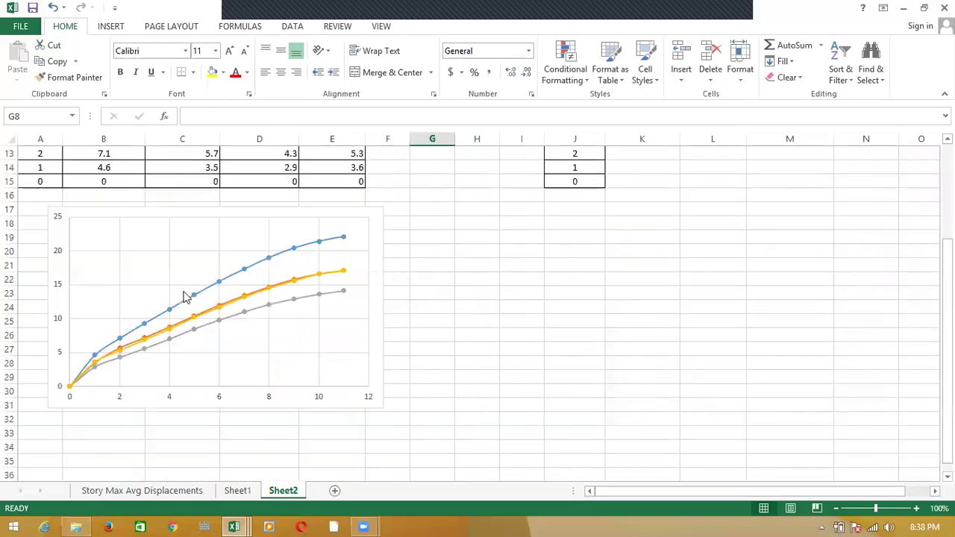
{"action": "scroll", "coordinate": [392, 249], "scroll_direction": "up", "scroll_amount": 4}
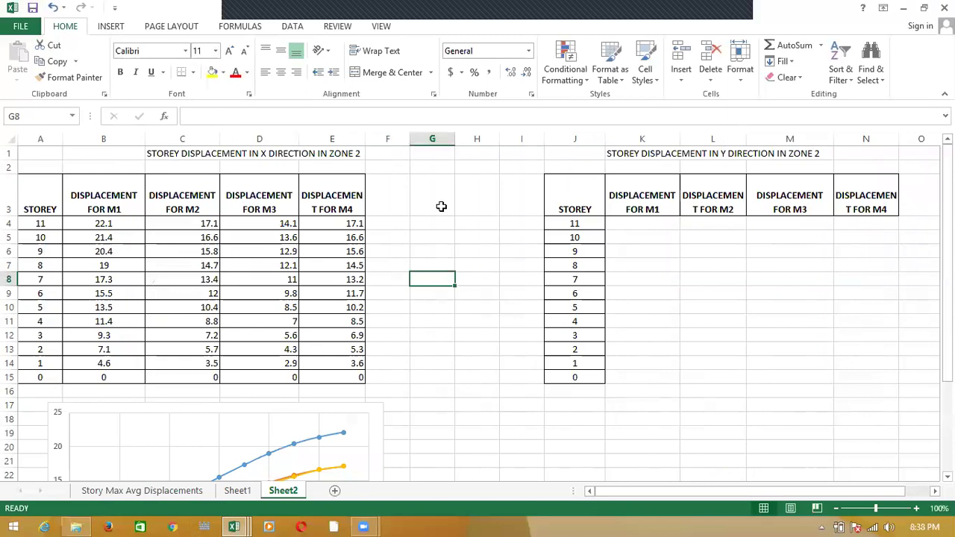
{"action": "left_click", "coordinate": [106, 25]}
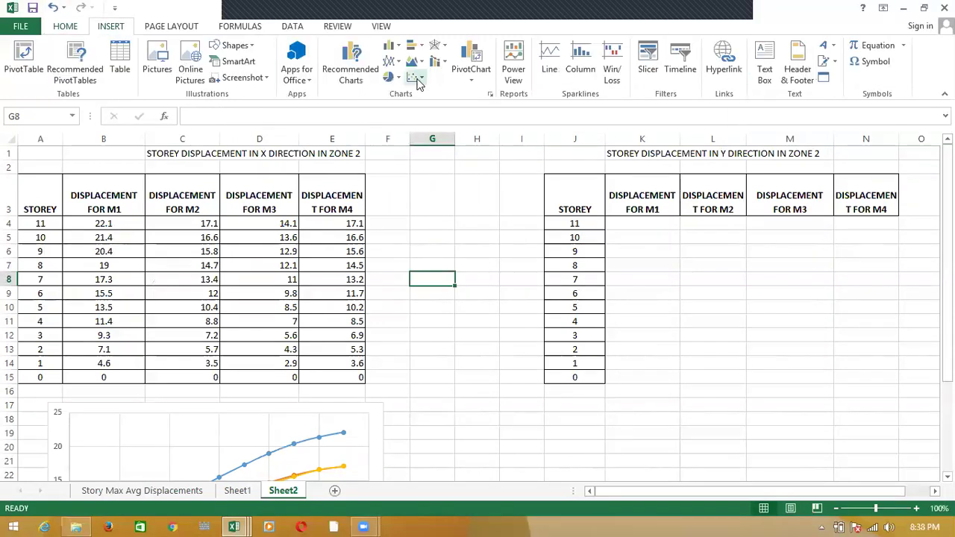
{"action": "left_click", "coordinate": [415, 77]}
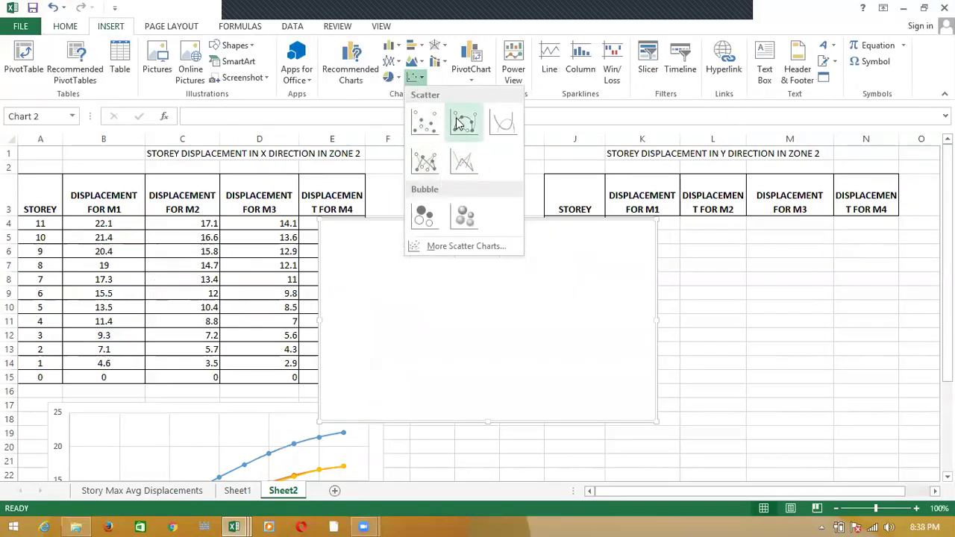
{"action": "key", "text": "Escape"}
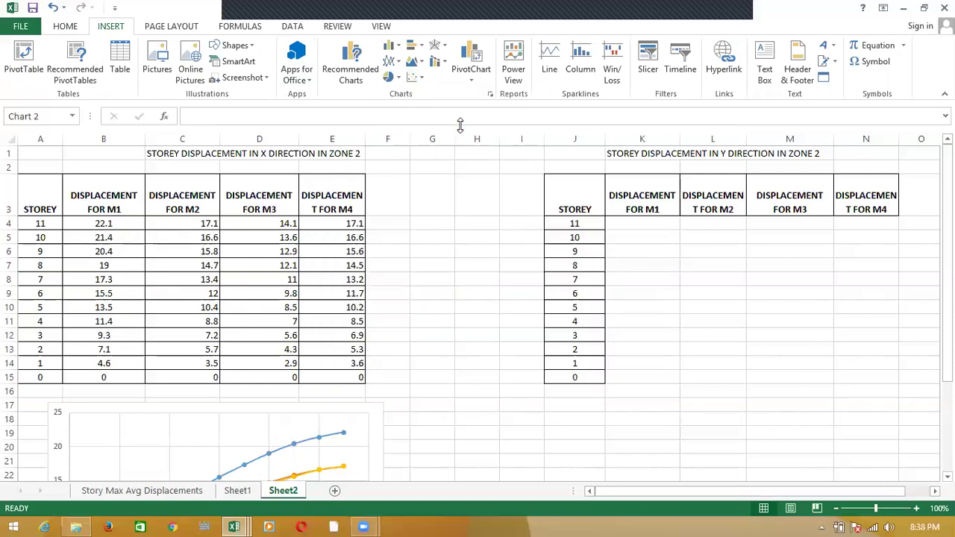
- Add a data series named DISPLACEMENT IN X IN Z2 to the empty scatter chart
{"action": "right_click", "coordinate": [494, 297]}
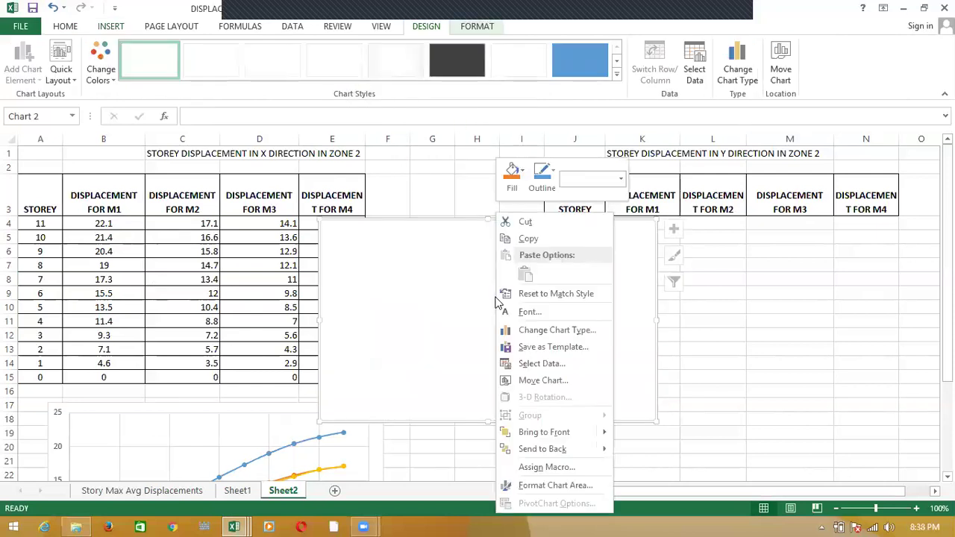
{"action": "left_click", "coordinate": [545, 368]}
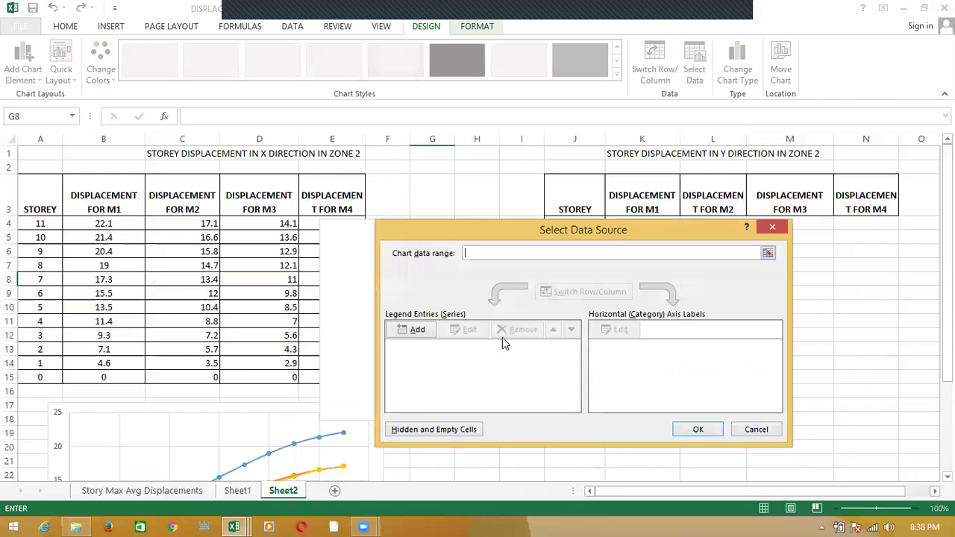
{"action": "left_click", "coordinate": [413, 330]}
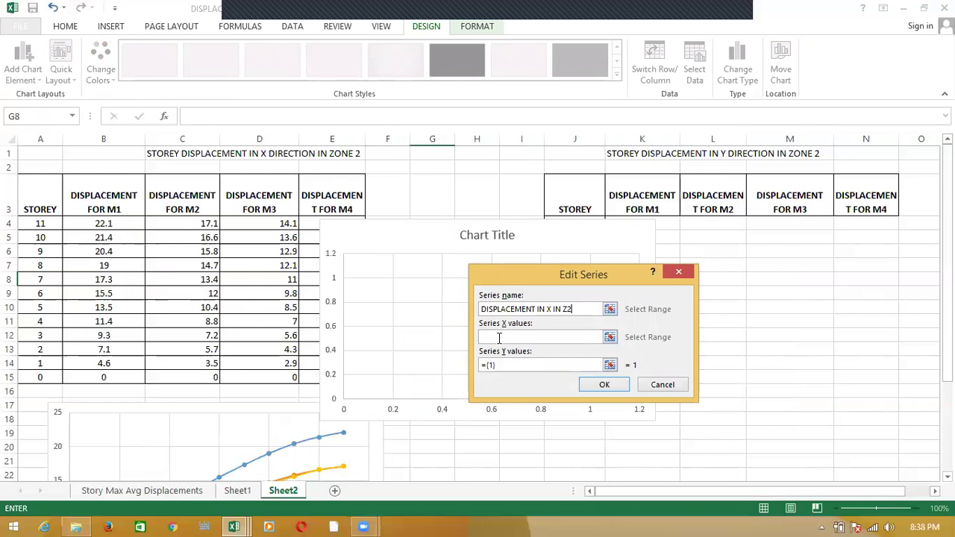
{"action": "scroll", "coordinate": [368, 398], "scroll_direction": "down", "scroll_amount": 5}
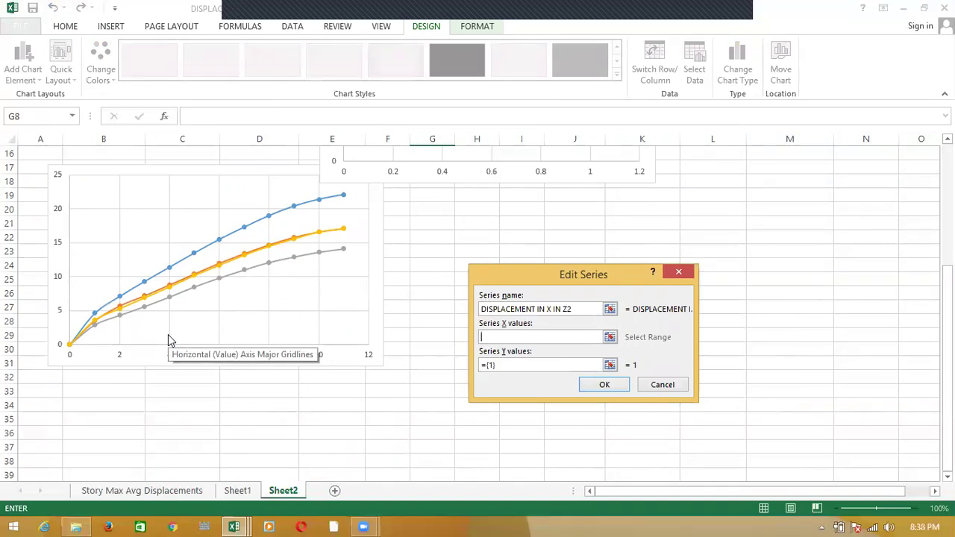
{"action": "scroll", "coordinate": [168, 334], "scroll_direction": "up", "scroll_amount": 5}
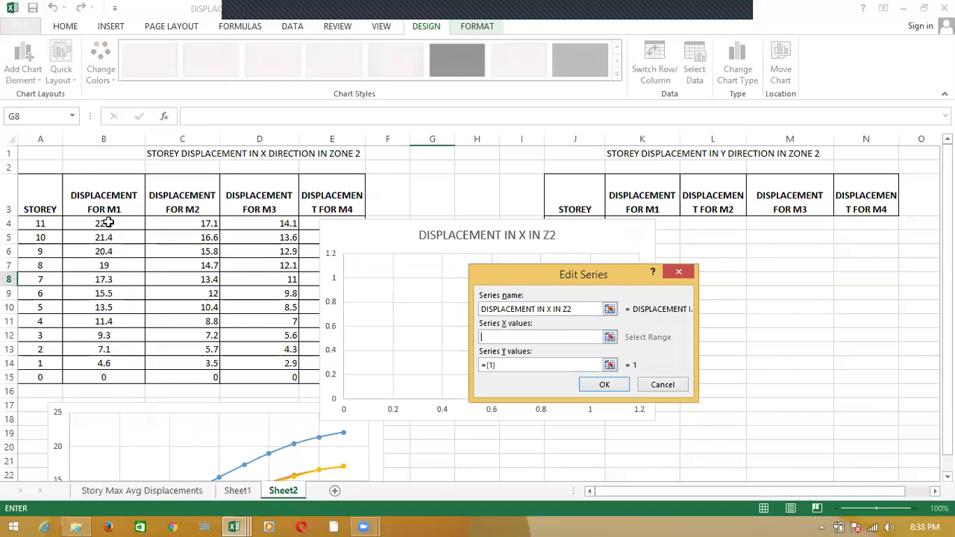
- Set the series X values to the M1 displacements B4:B15 and its Y values to the storeys A4:A15, and accept the chart data
{"action": "left_click_drag", "start_coordinate": [107, 222], "coordinate": [103, 377]}
{"action": "left_click", "coordinate": [509, 365]}
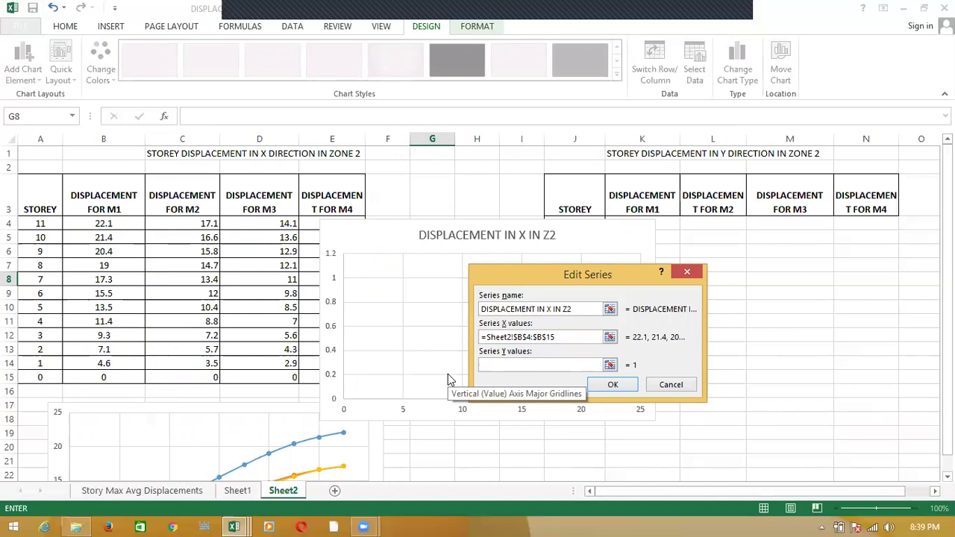
{"action": "left_click_drag", "start_coordinate": [36, 223], "coordinate": [41, 377]}
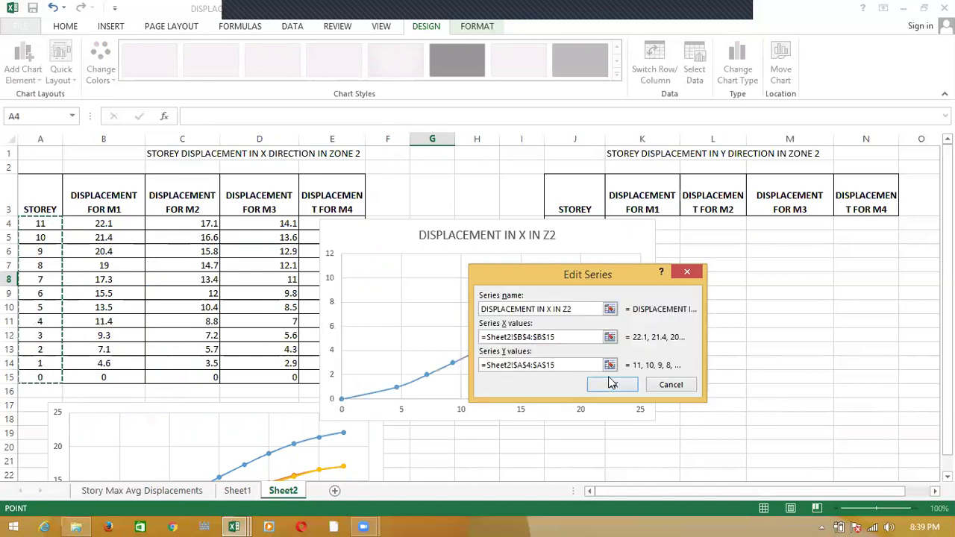
{"action": "left_click", "coordinate": [612, 384]}
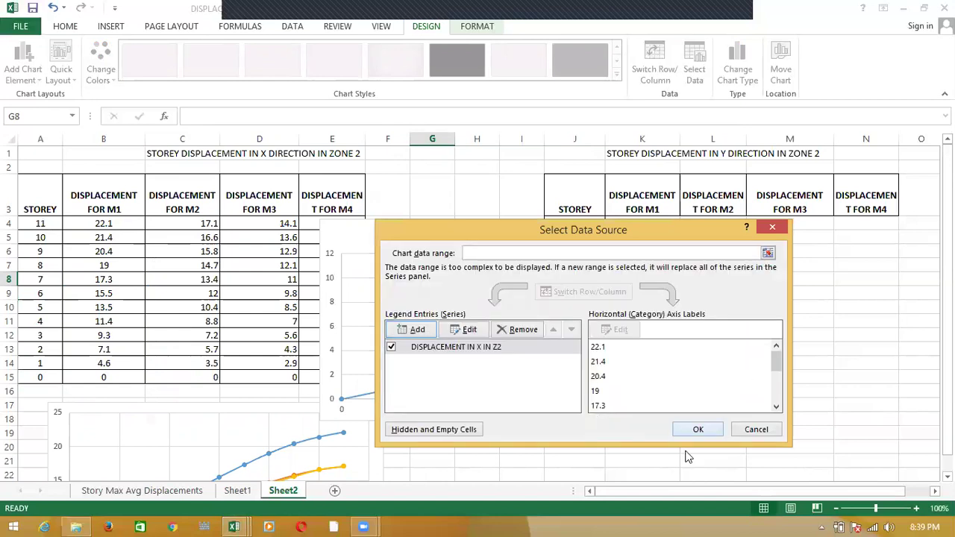
{"action": "left_click", "coordinate": [687, 437]}
{"action": "scroll", "coordinate": [444, 375], "scroll_direction": "down", "scroll_amount": 5}
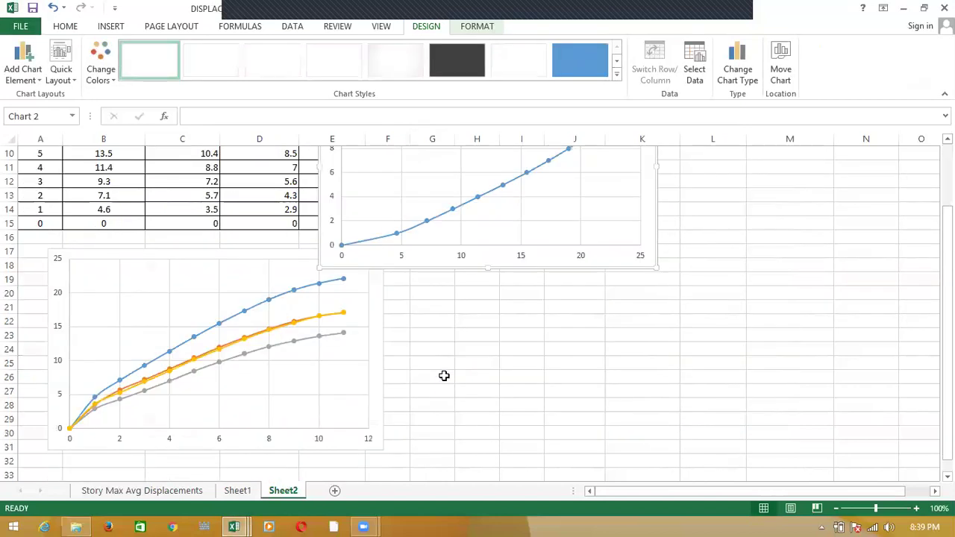
{"action": "scroll", "coordinate": [487, 427], "scroll_direction": "up", "scroll_amount": 4}
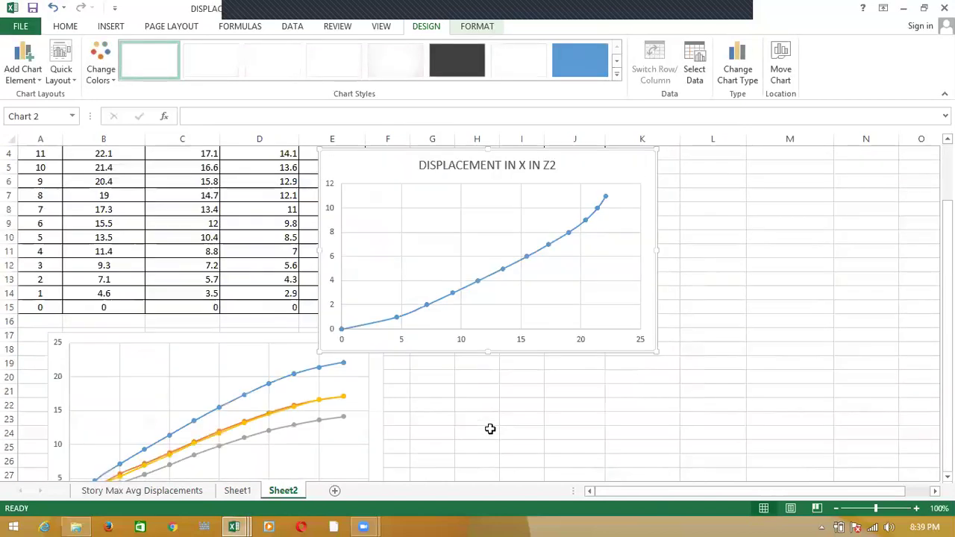
- Compare the new DISPLACEMENT IN X IN Z2 chart with the single-series charts on Sheet1 and the earlier multi-series chart on Sheet2
{"action": "left_click", "coordinate": [236, 491]}
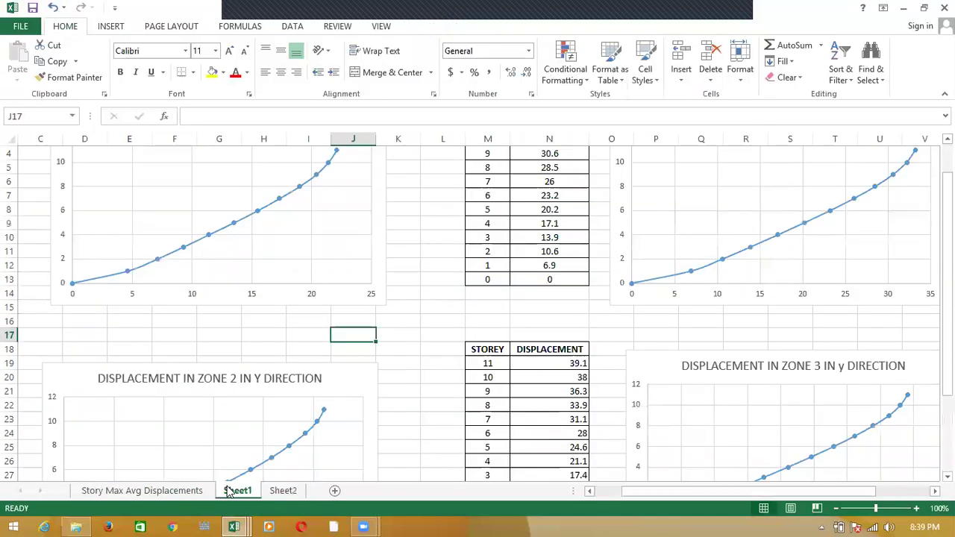
{"action": "left_click", "coordinate": [283, 491]}
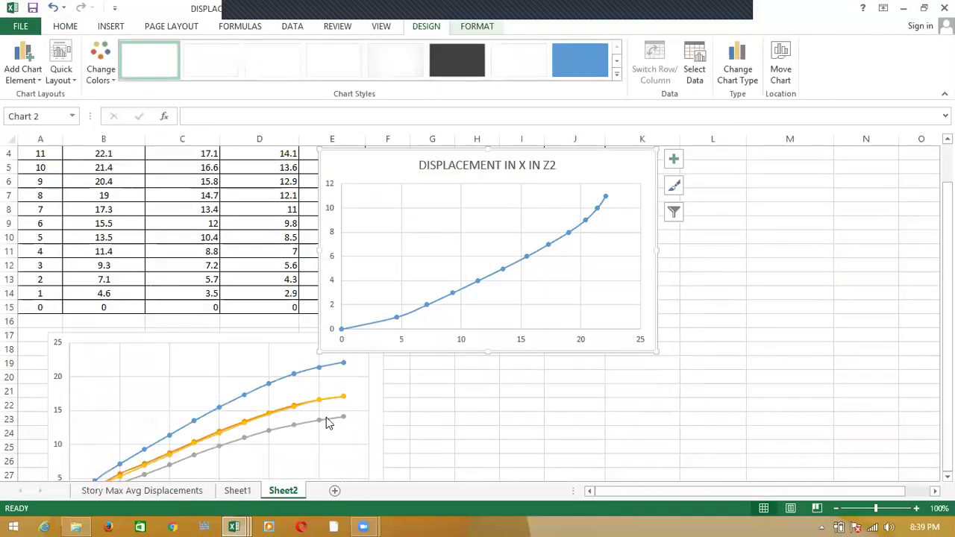
{"action": "scroll", "coordinate": [328, 423], "scroll_direction": "down", "scroll_amount": 1}
{"action": "scroll", "coordinate": [328, 424], "scroll_direction": "up", "scroll_amount": 1}
{"action": "scroll", "coordinate": [328, 423], "scroll_direction": "down", "scroll_amount": 2}
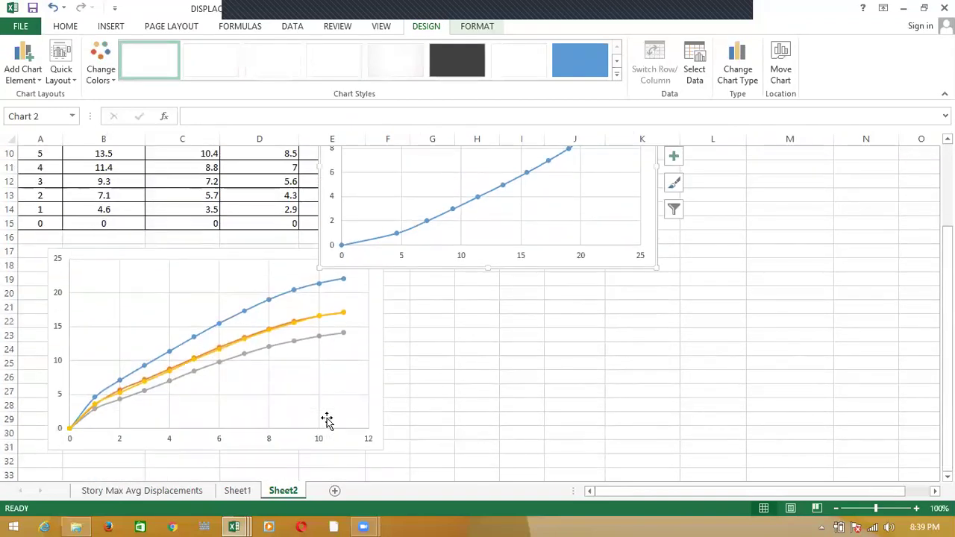
{"action": "scroll", "coordinate": [328, 423], "scroll_direction": "up", "scroll_amount": 2}
{"action": "scroll", "coordinate": [329, 423], "scroll_direction": "down", "scroll_amount": 2}
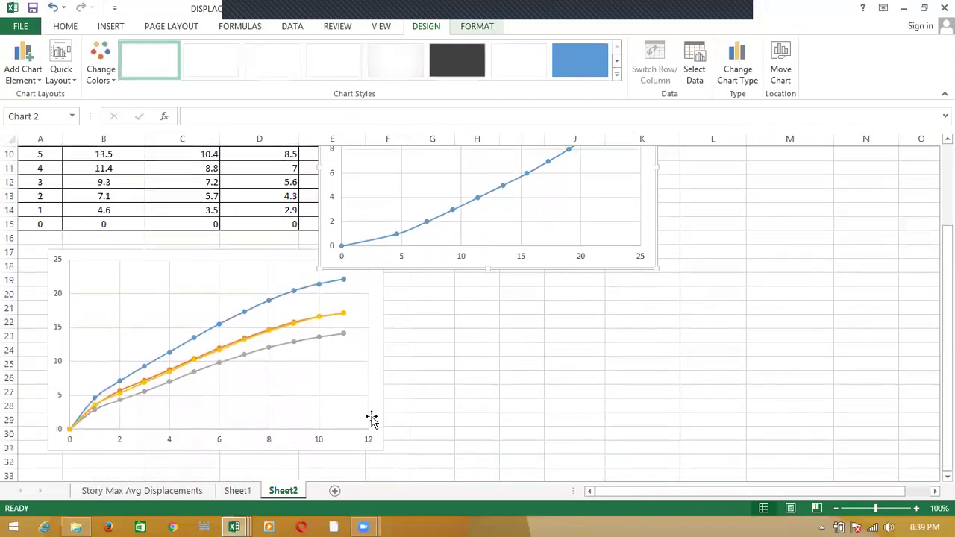
- Examine the earlier multi-series chart on Sheet2, highlighting the M1 curve's source ranges in the table
{"action": "left_click", "coordinate": [254, 385]}
{"action": "double_click", "coordinate": [253, 386]}
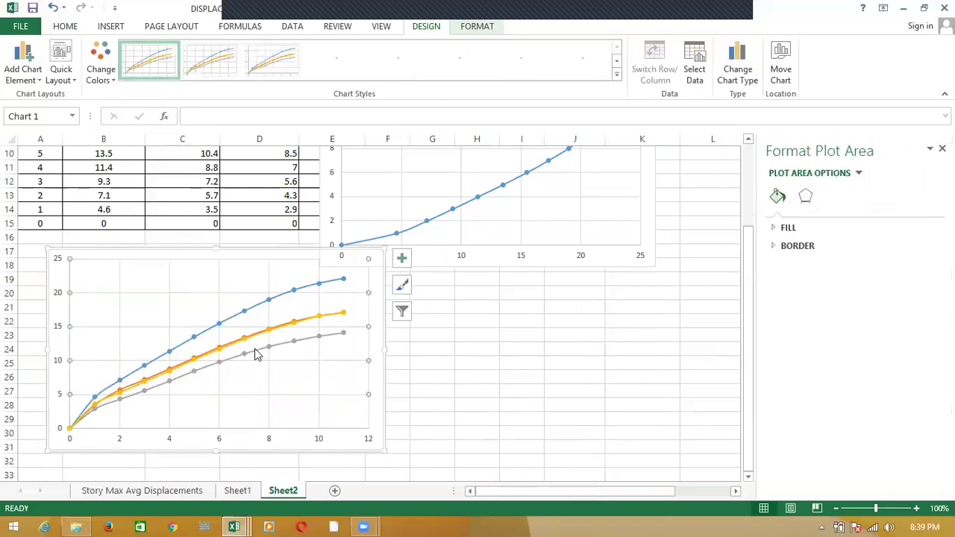
{"action": "left_click", "coordinate": [253, 342]}
{"action": "left_click", "coordinate": [253, 342]}
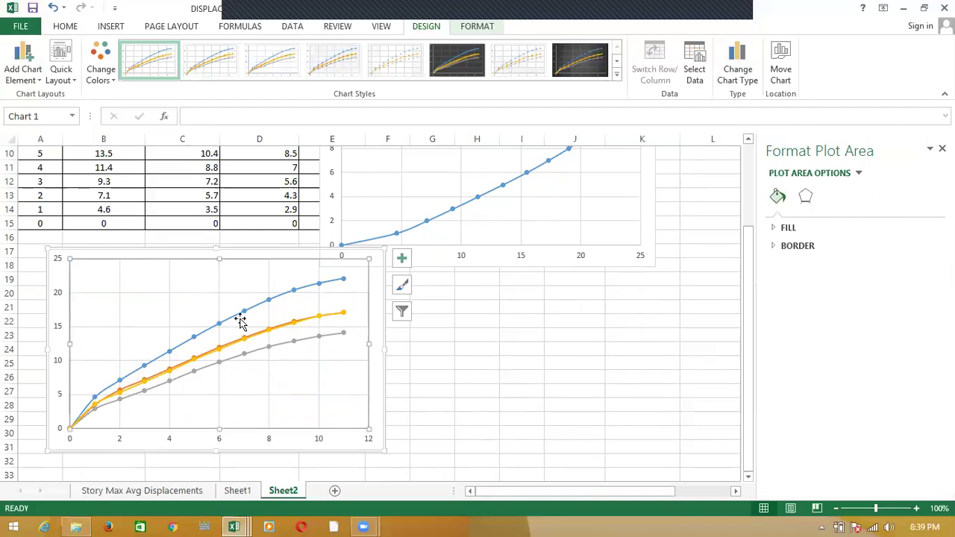
{"action": "scroll", "coordinate": [241, 313], "scroll_direction": "up", "scroll_amount": 3}
{"action": "scroll", "coordinate": [234, 364], "scroll_direction": "down", "scroll_amount": 1}
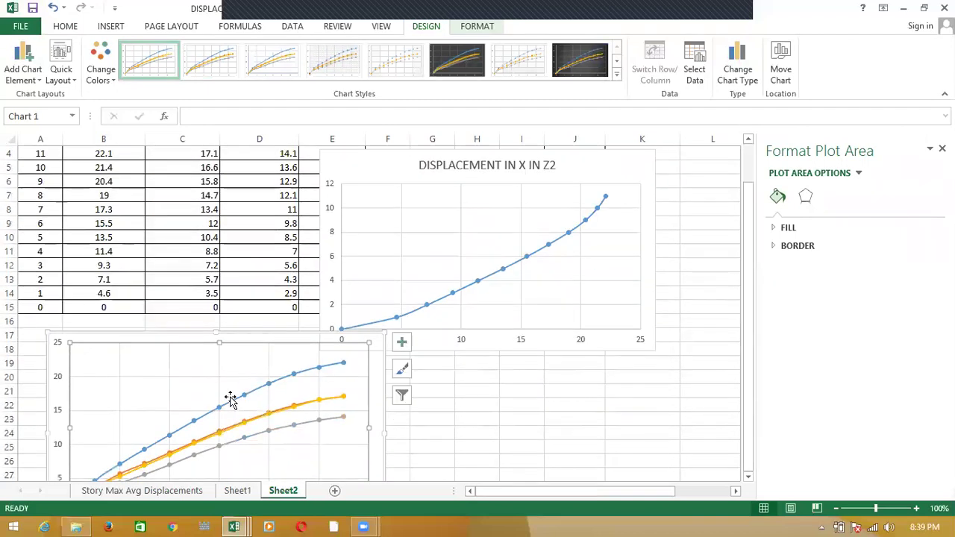
{"action": "left_click", "coordinate": [230, 381]}
{"action": "left_click", "coordinate": [229, 378]}
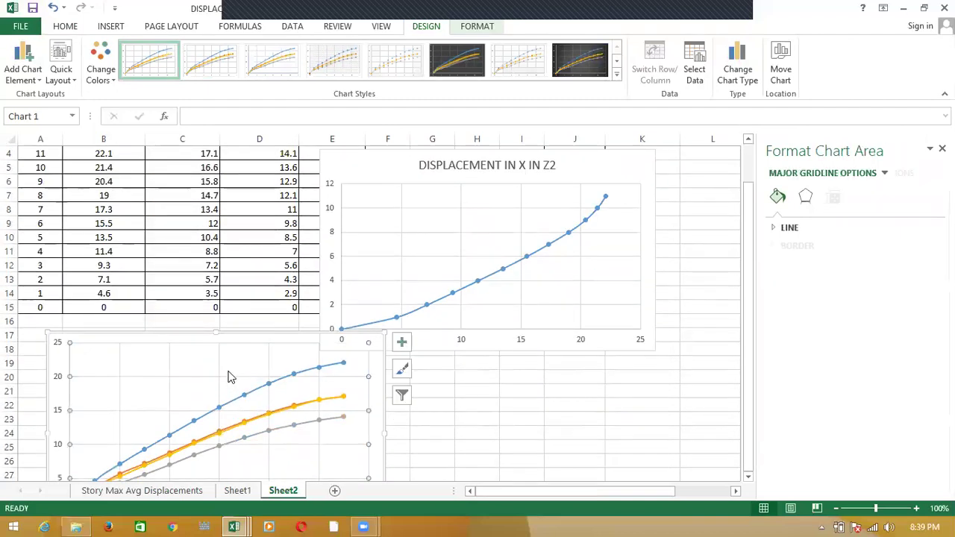
{"action": "left_click", "coordinate": [240, 399]}
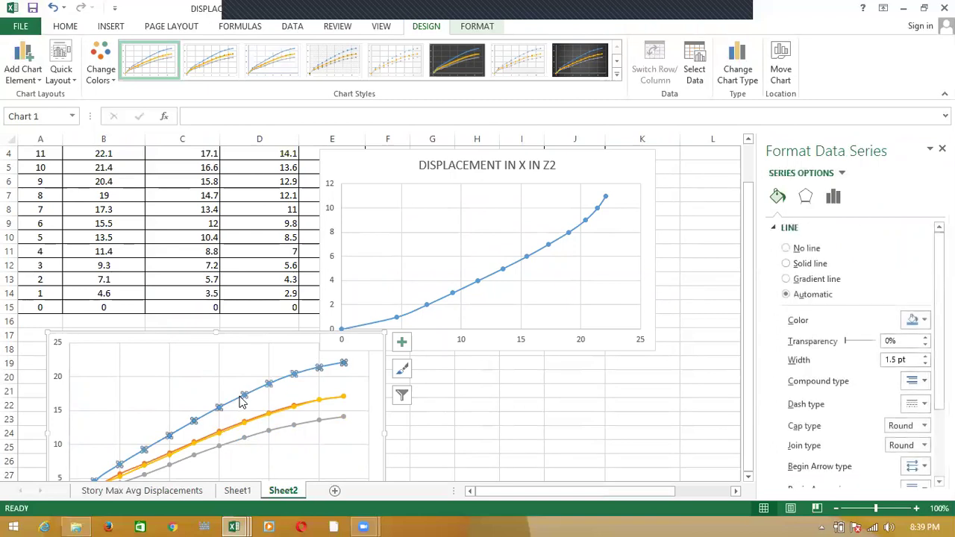
{"action": "scroll", "coordinate": [255, 408], "scroll_direction": "up", "scroll_amount": 1}
{"action": "scroll", "coordinate": [256, 408], "scroll_direction": "up", "scroll_amount": 1}
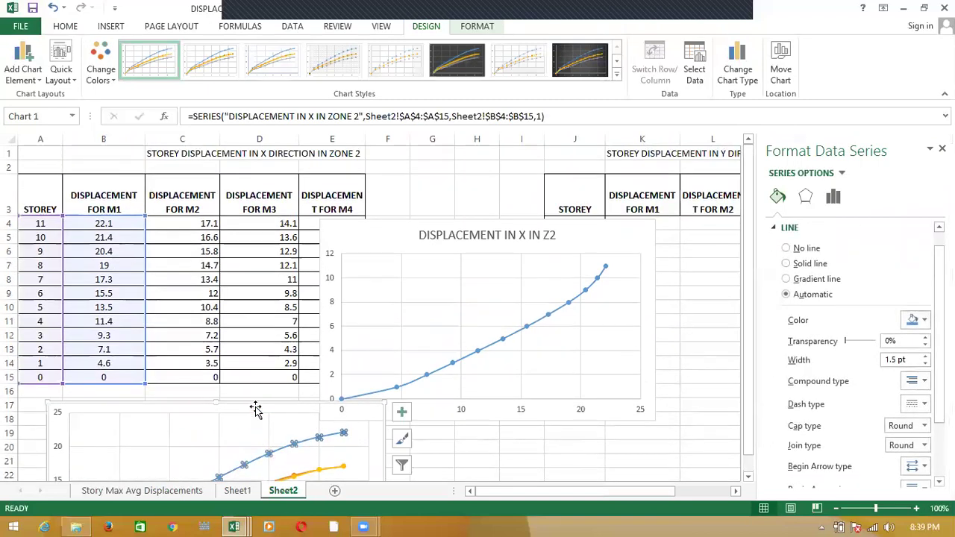
{"action": "left_click", "coordinate": [255, 409]}
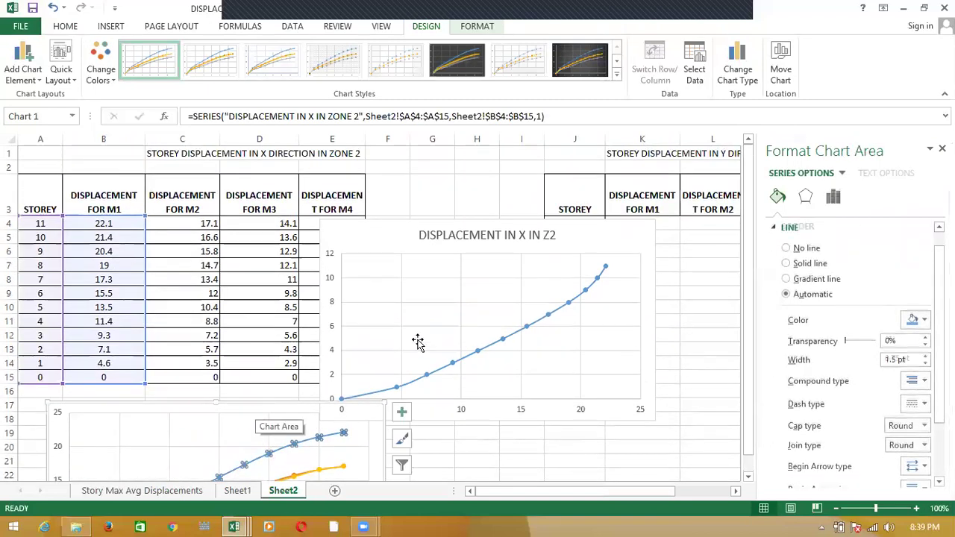
- Add a second series to the DISPLACEMENT IN X IN Z2 chart, using the M2 displacements C4:C15 as its X values
{"action": "left_click", "coordinate": [432, 262]}
{"action": "right_click", "coordinate": [432, 304]}
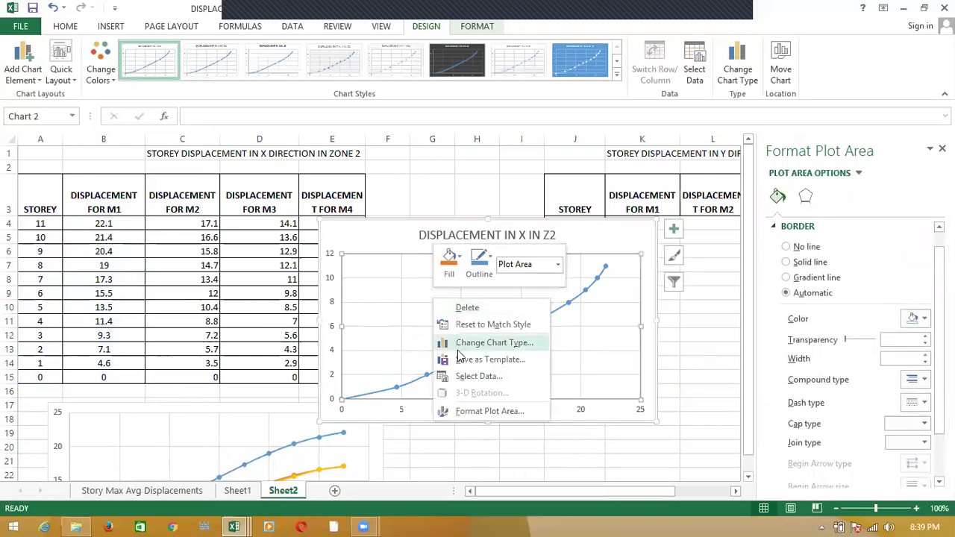
{"action": "left_click", "coordinate": [470, 377]}
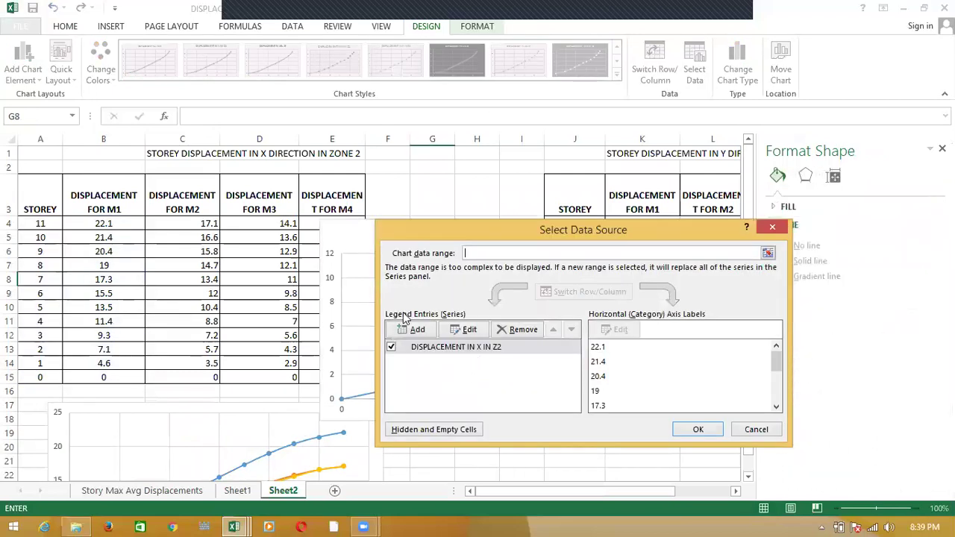
{"action": "left_click", "coordinate": [418, 329]}
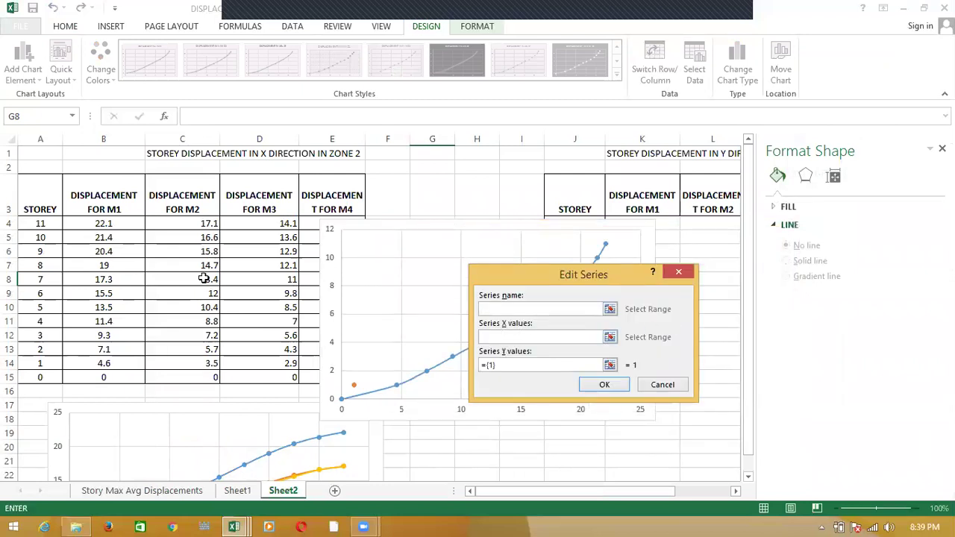
{"action": "left_click_drag", "start_coordinate": [198, 224], "coordinate": [190, 377]}
- Set the second series' Y values to the storeys A4:A15, correcting the range's end row
{"action": "left_click", "coordinate": [510, 367]}
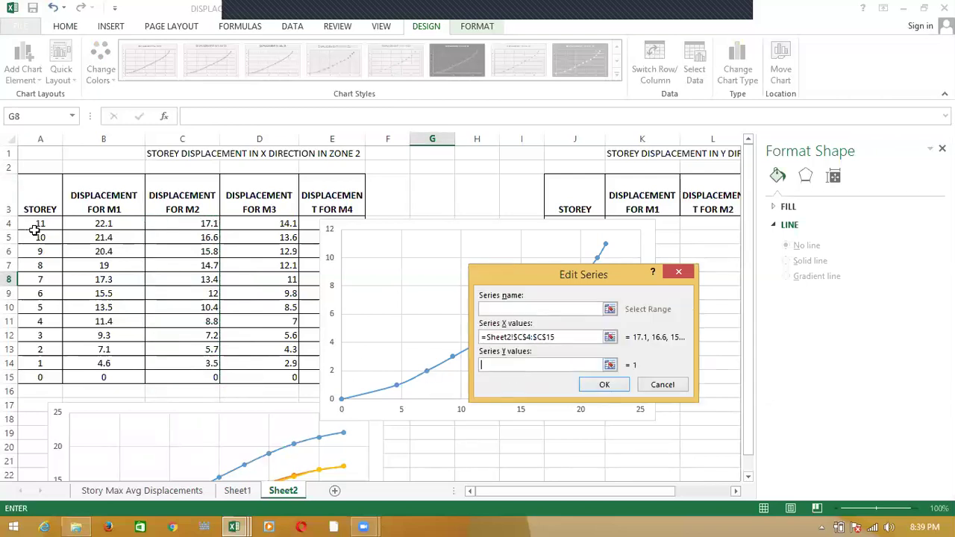
{"action": "left_click_drag", "start_coordinate": [39, 224], "coordinate": [41, 364]}
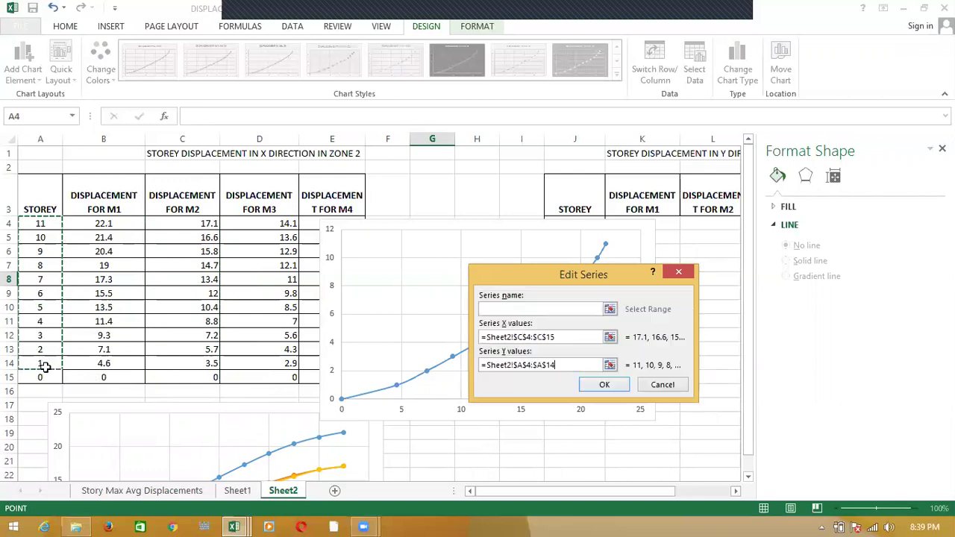
{"action": "left_click", "coordinate": [564, 364]}
{"action": "key", "text": "BackSpace"}
{"action": "type", "text": "5"}
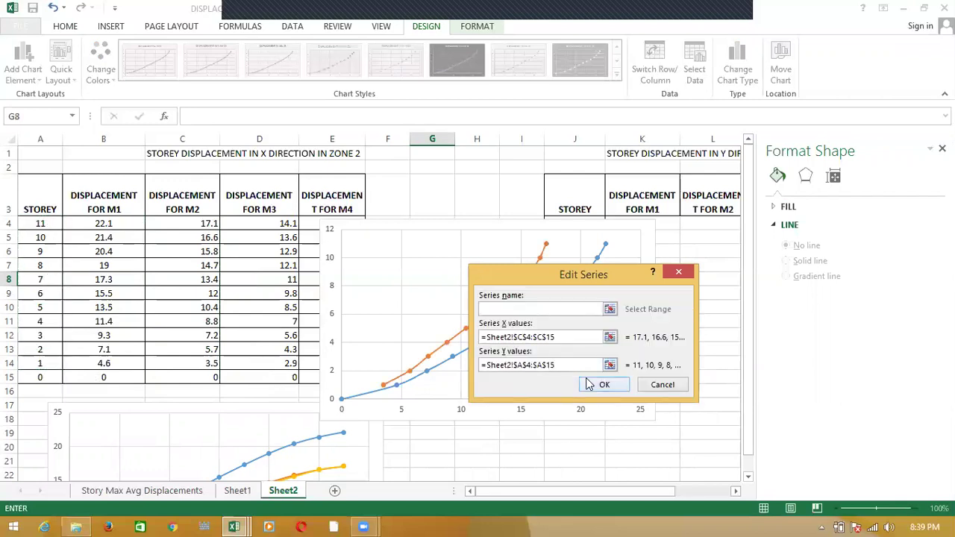
- Confirm the M2 series and add a third chart series with X values D4:D15 and Y values A4:A15
{"action": "left_click", "coordinate": [604, 384]}
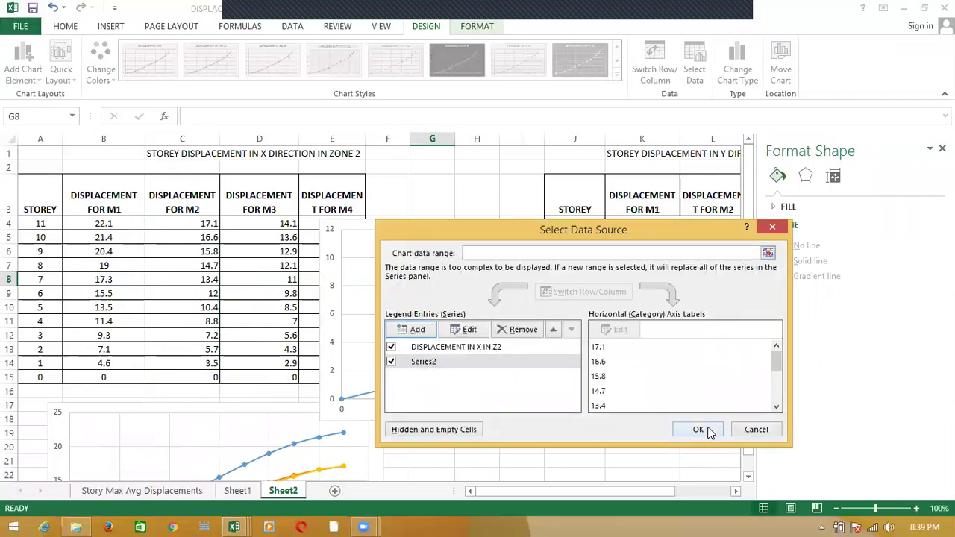
{"action": "left_click", "coordinate": [435, 335]}
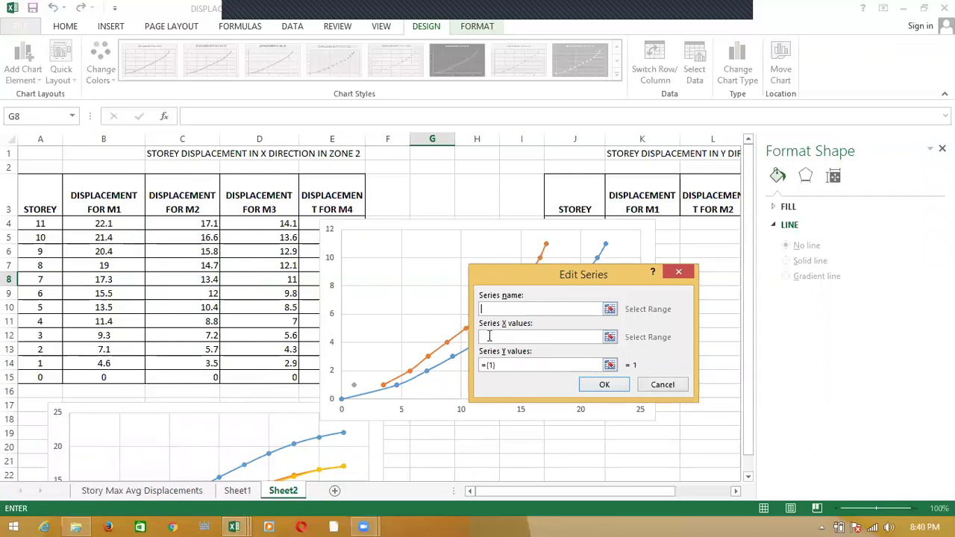
{"action": "left_click_drag", "start_coordinate": [247, 223], "coordinate": [259, 387]}
{"action": "key", "text": "BackSpace"}
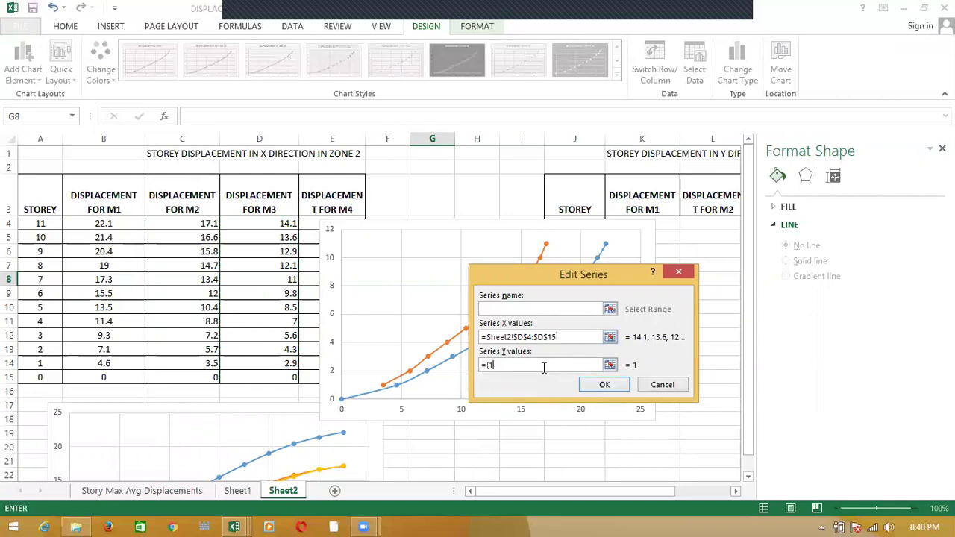
{"action": "left_click_drag", "start_coordinate": [41, 224], "coordinate": [40, 377]}
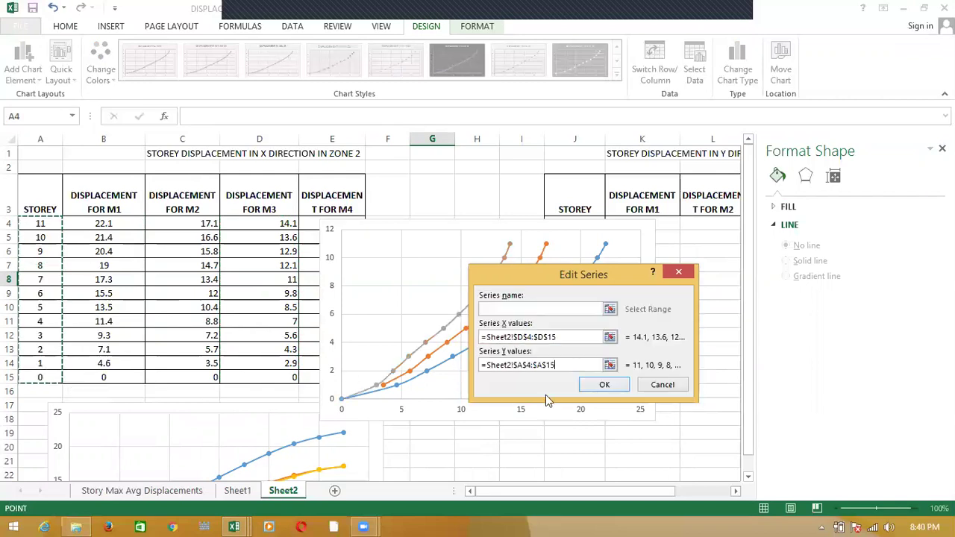
{"action": "left_click", "coordinate": [624, 386]}
- Add a fourth chart series with X values E4:E15 and Y values A4:A15, and apply the chart data source
{"action": "left_click", "coordinate": [417, 329]}
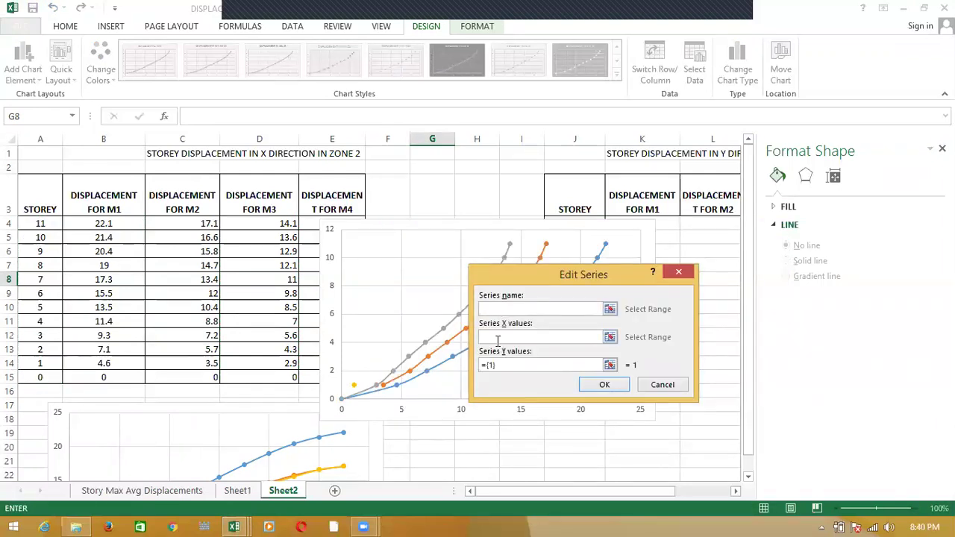
{"action": "left_click_drag", "start_coordinate": [311, 223], "coordinate": [325, 371]}
{"action": "left_click", "coordinate": [505, 365]}
{"action": "key", "text": "BackSpace"}
{"action": "key", "text": "BackSpace"}
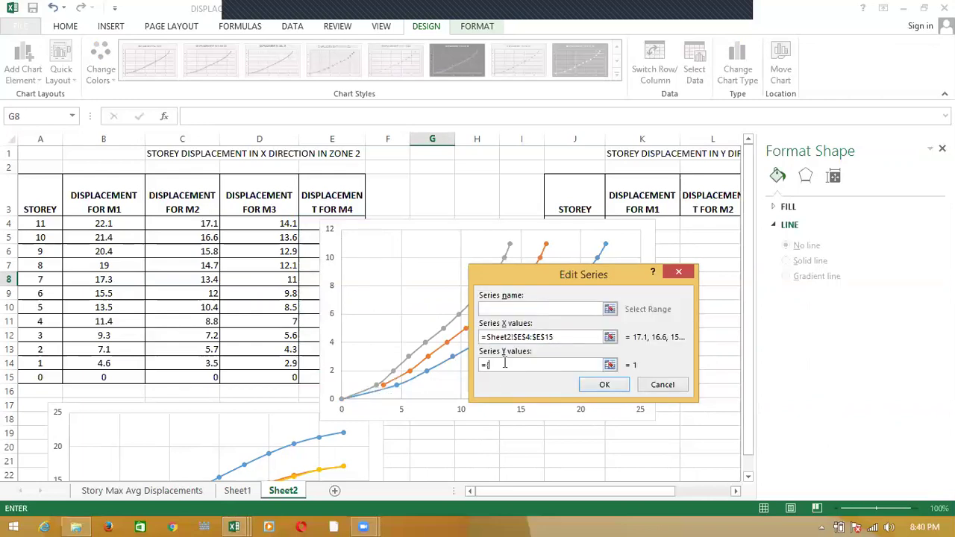
{"action": "left_click_drag", "start_coordinate": [46, 222], "coordinate": [42, 377]}
{"action": "left_click", "coordinate": [597, 385]}
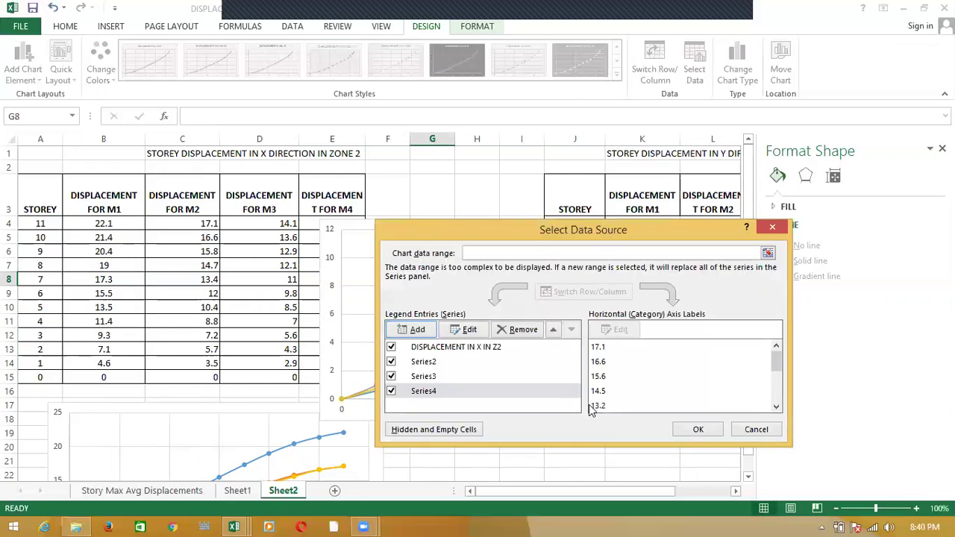
{"action": "left_click", "coordinate": [704, 429]}
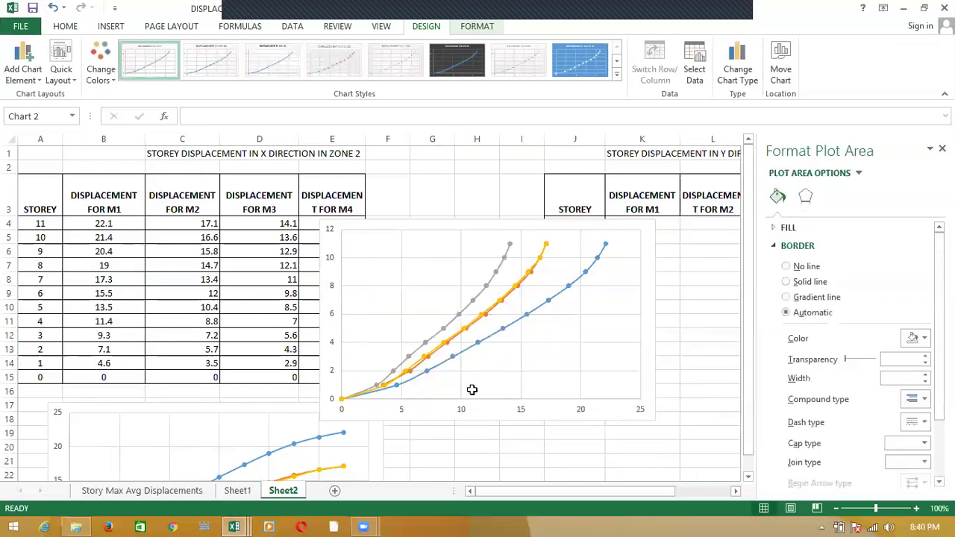
- Compare the new storey-versus-displacement chart with the earlier chart below the X-direction table
{"action": "scroll", "coordinate": [469, 418], "scroll_direction": "down", "scroll_amount": 4}
{"action": "scroll", "coordinate": [468, 429], "scroll_direction": "up", "scroll_amount": 3}
{"action": "scroll", "coordinate": [468, 429], "scroll_direction": "down", "scroll_amount": 2}
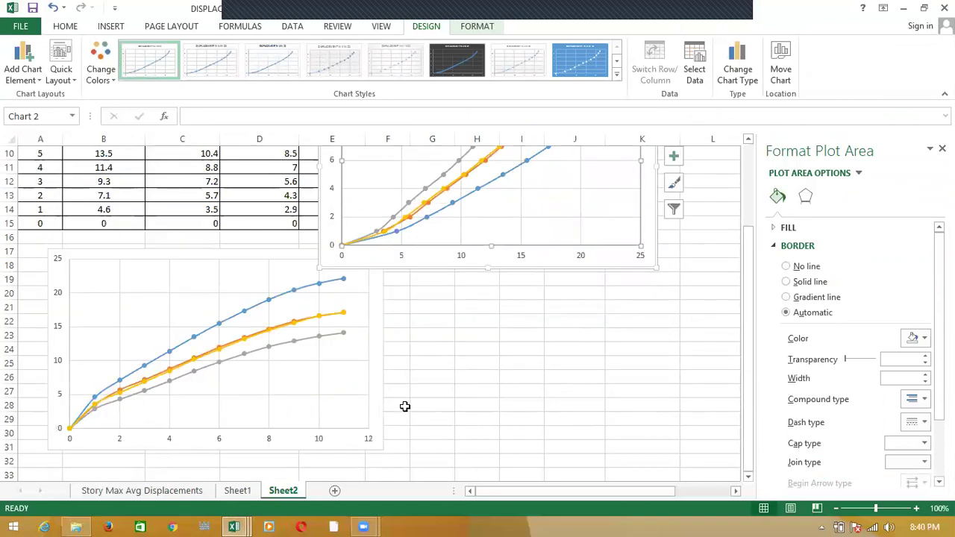
{"action": "scroll", "coordinate": [405, 406], "scroll_direction": "up", "scroll_amount": 3}
{"action": "scroll", "coordinate": [405, 407], "scroll_direction": "down", "scroll_amount": 1}
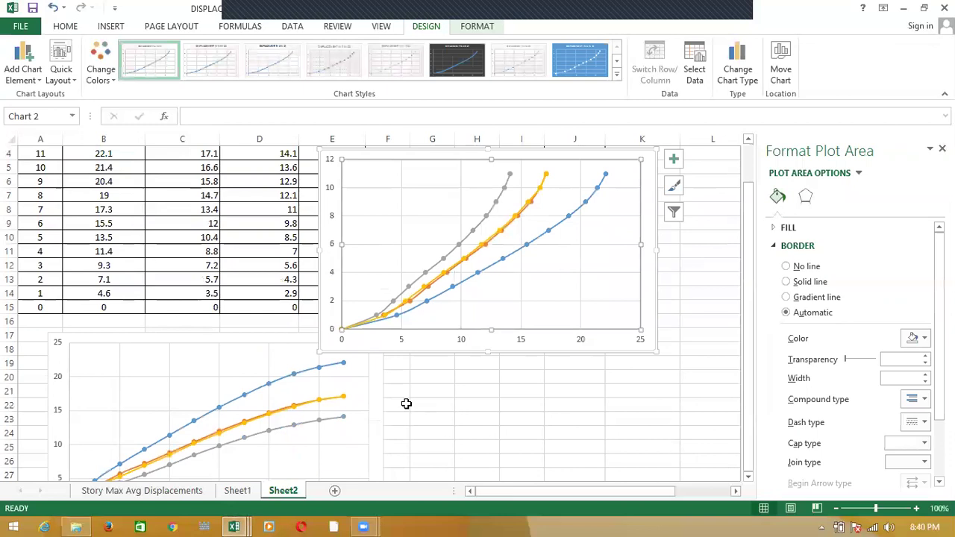
{"action": "scroll", "coordinate": [257, 427], "scroll_direction": "down", "scroll_amount": 1}
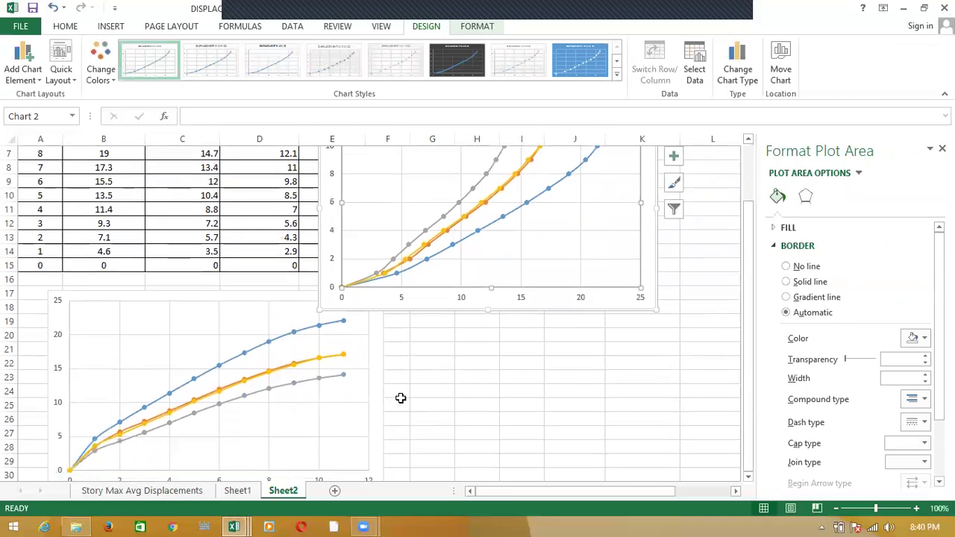
{"action": "scroll", "coordinate": [343, 420], "scroll_direction": "down", "scroll_amount": 2}
{"action": "scroll", "coordinate": [465, 322], "scroll_direction": "up", "scroll_amount": 4}
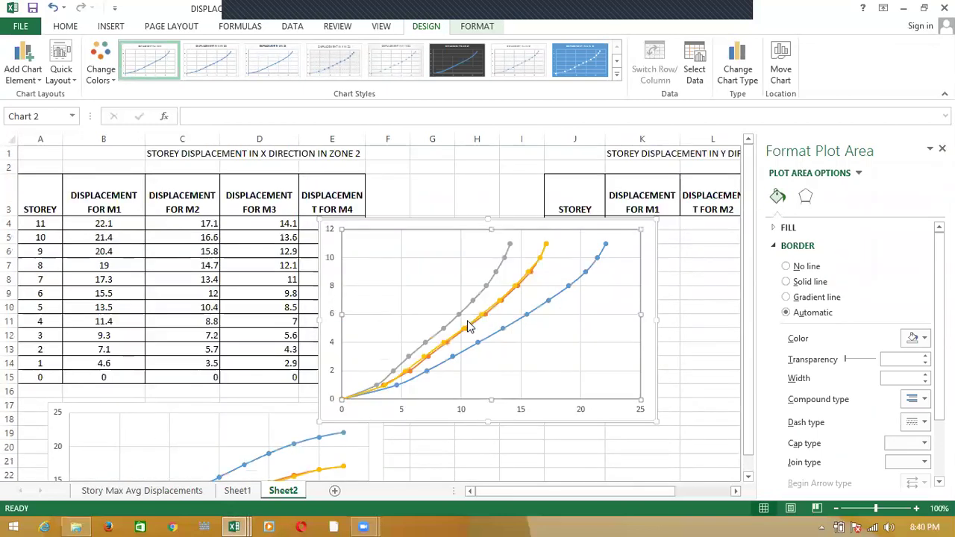
{"action": "scroll", "coordinate": [477, 284], "scroll_direction": "down", "scroll_amount": 1}
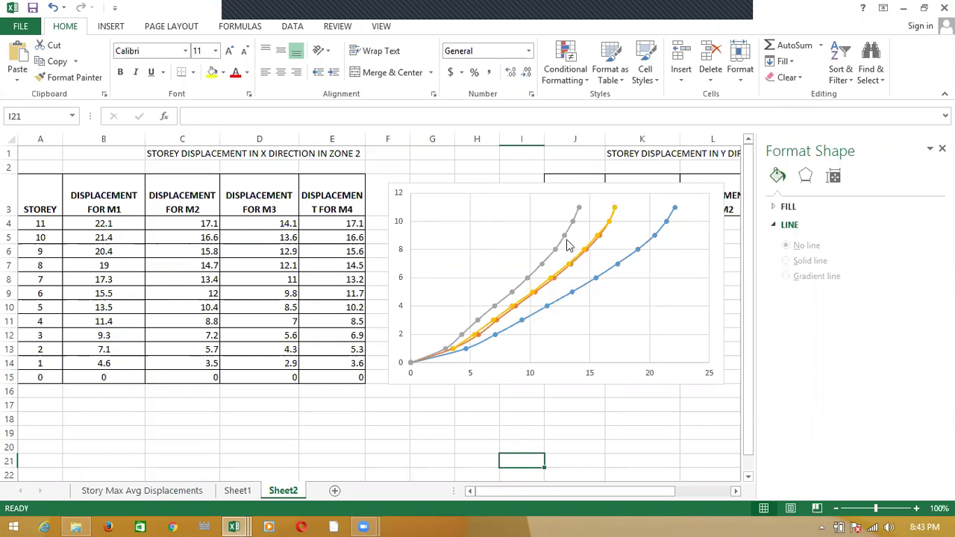
{"action": "mouse_move", "coordinate": [567, 245]}
{"action": "left_click", "coordinate": [712, 216]}
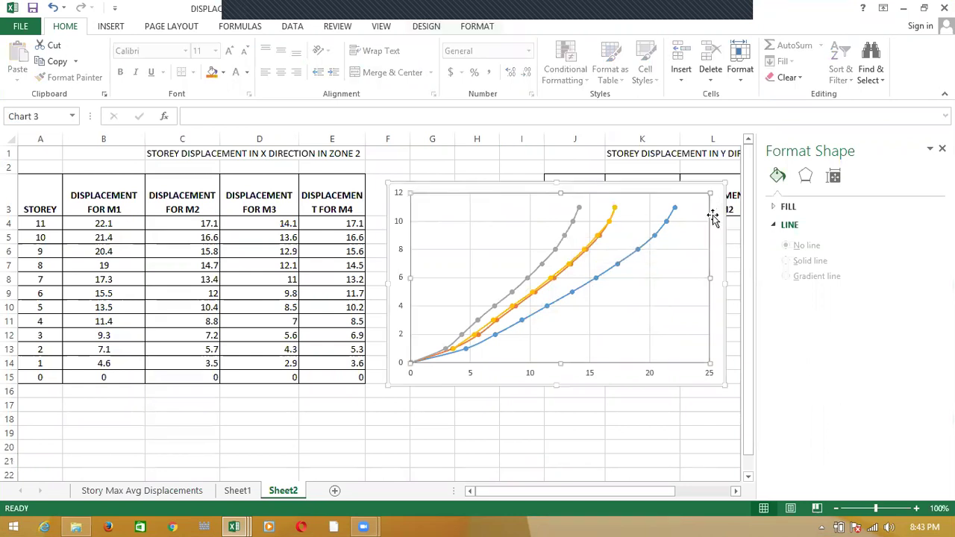
{"action": "left_click", "coordinate": [719, 230]}
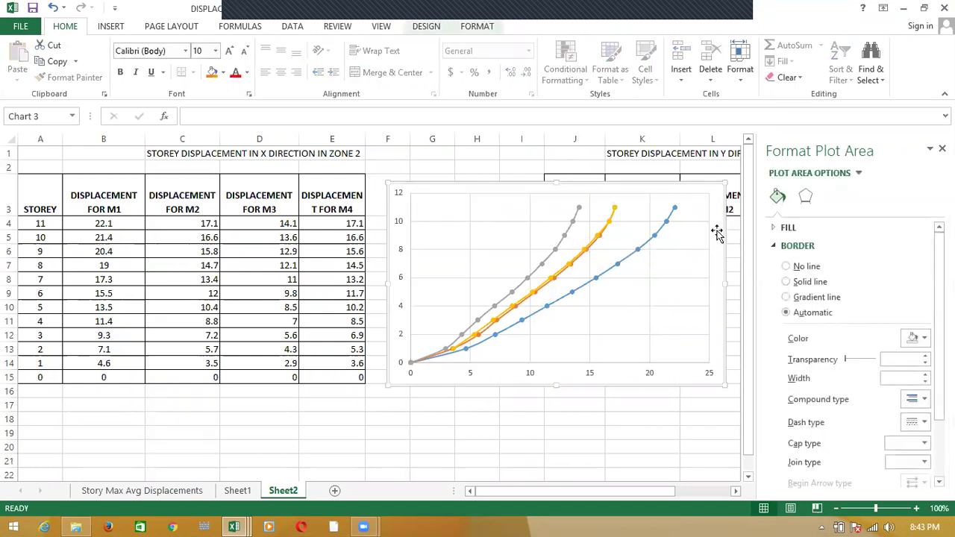
{"action": "left_click", "coordinate": [456, 222]}
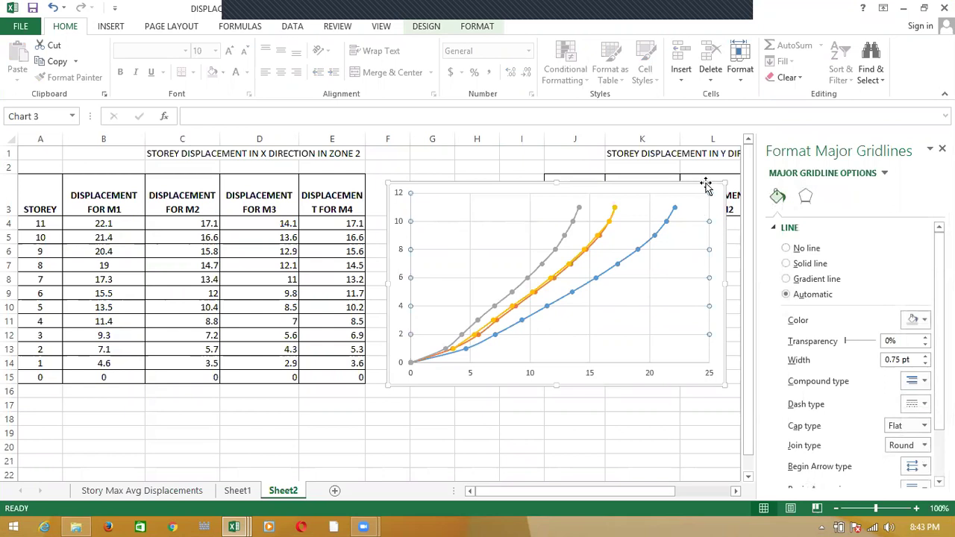
{"action": "left_click", "coordinate": [722, 220]}
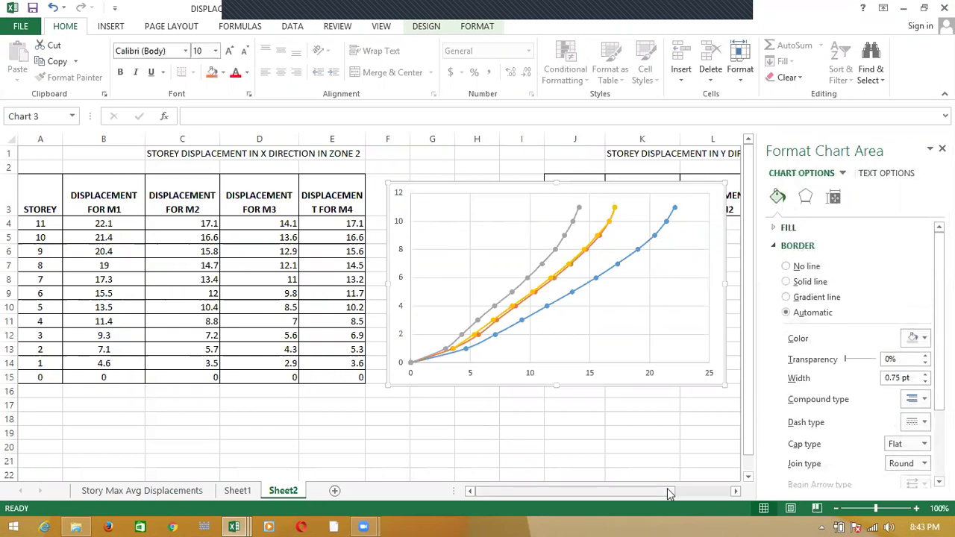
{"action": "key", "text": "Escape"}
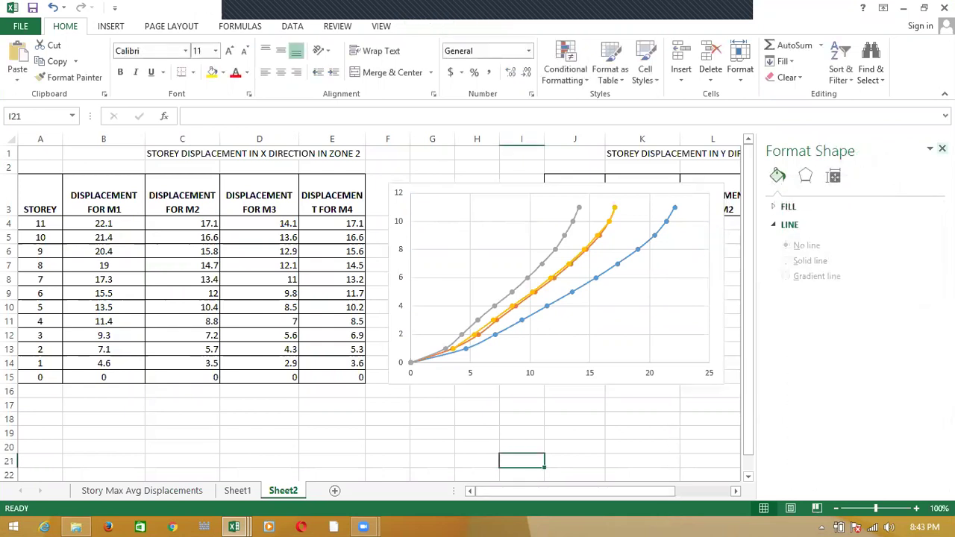
- Close the formatting pane and add a legend to the displacement chart
{"action": "left_click", "coordinate": [942, 148]}
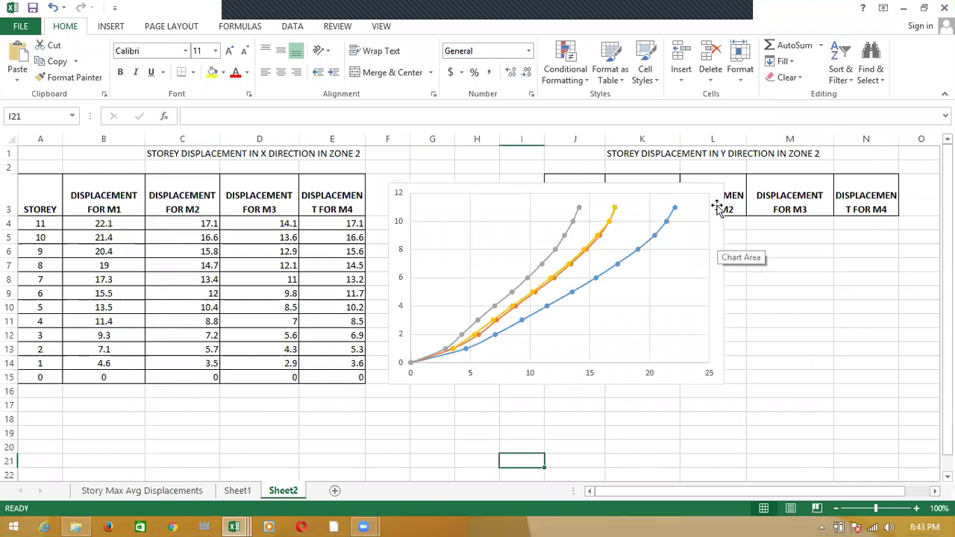
{"action": "left_click", "coordinate": [404, 198]}
{"action": "left_click", "coordinate": [743, 195]}
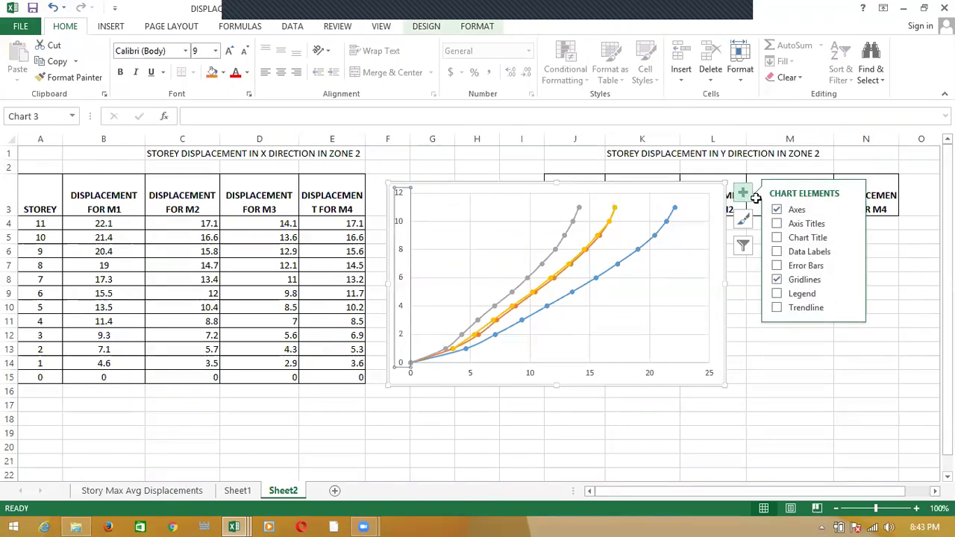
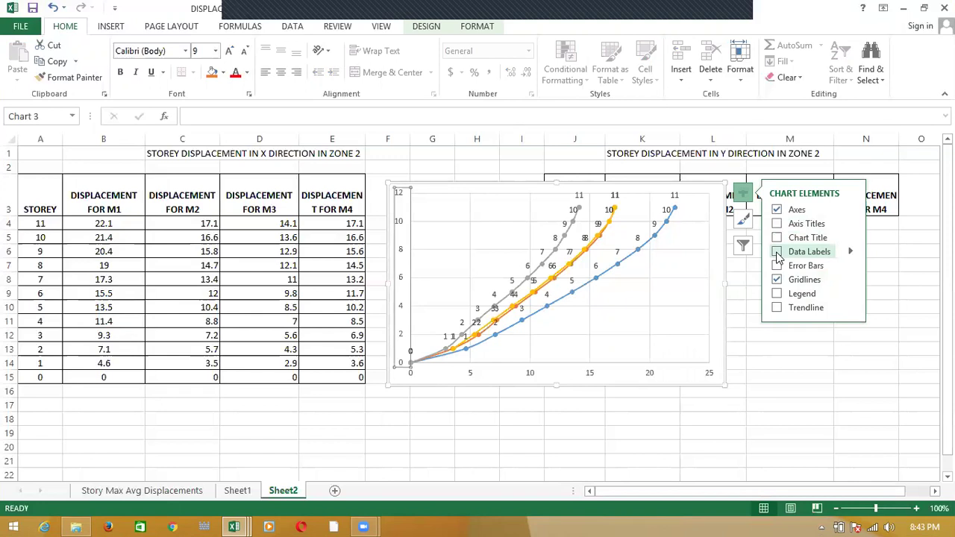
{"action": "left_click", "coordinate": [778, 294]}
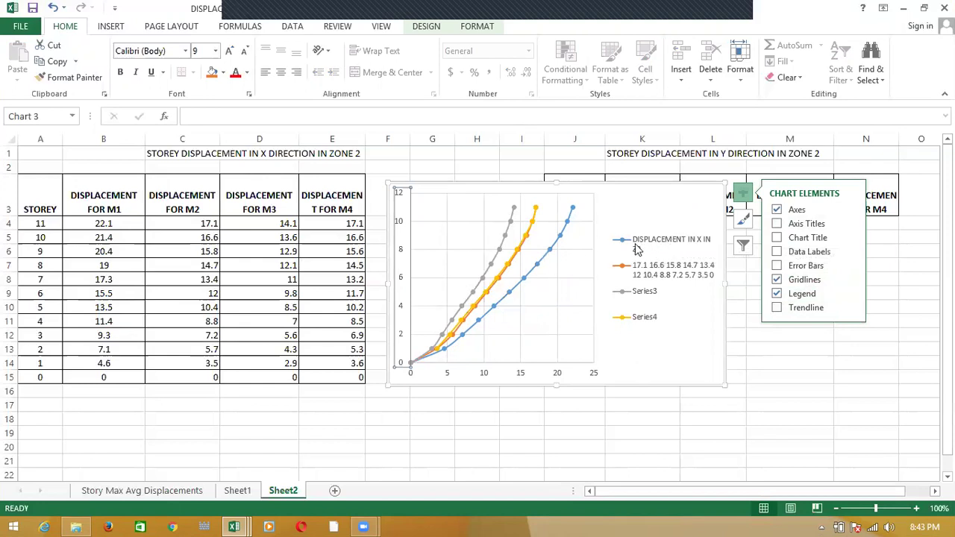
- Try to edit the text of the "DISPLACEMENT IN X IN Z2" entry directly in the chart legend
{"action": "left_click", "coordinate": [538, 266]}
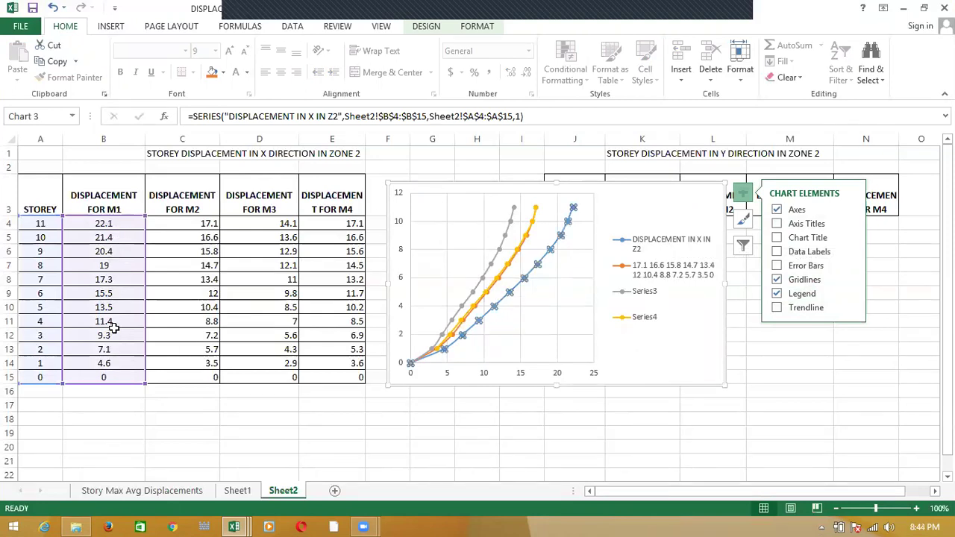
{"action": "right_click", "coordinate": [659, 246]}
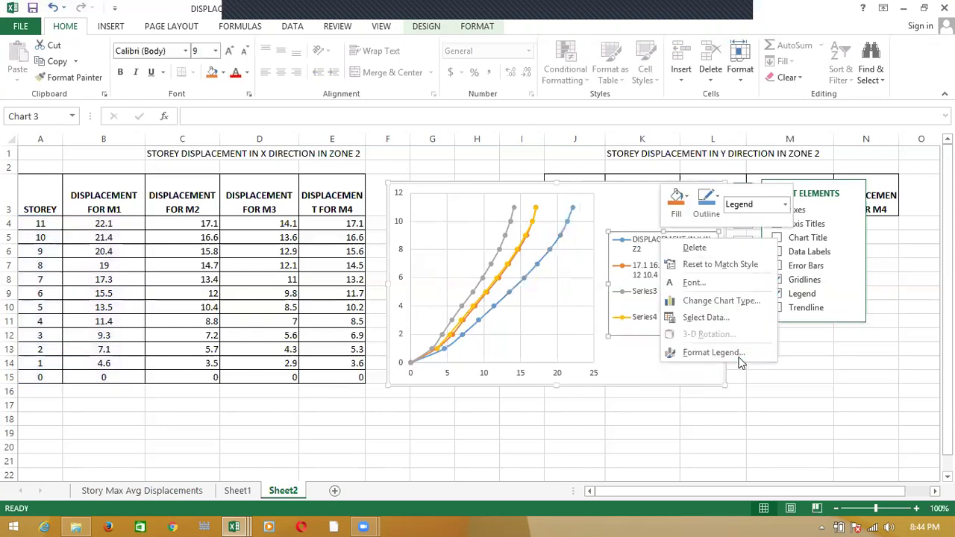
{"action": "left_click", "coordinate": [639, 243]}
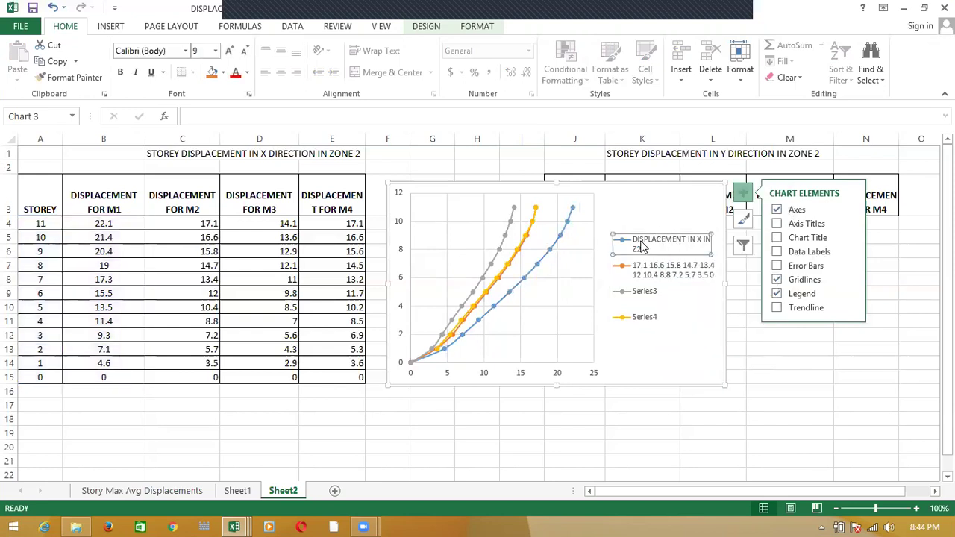
{"action": "double_click", "coordinate": [641, 250]}
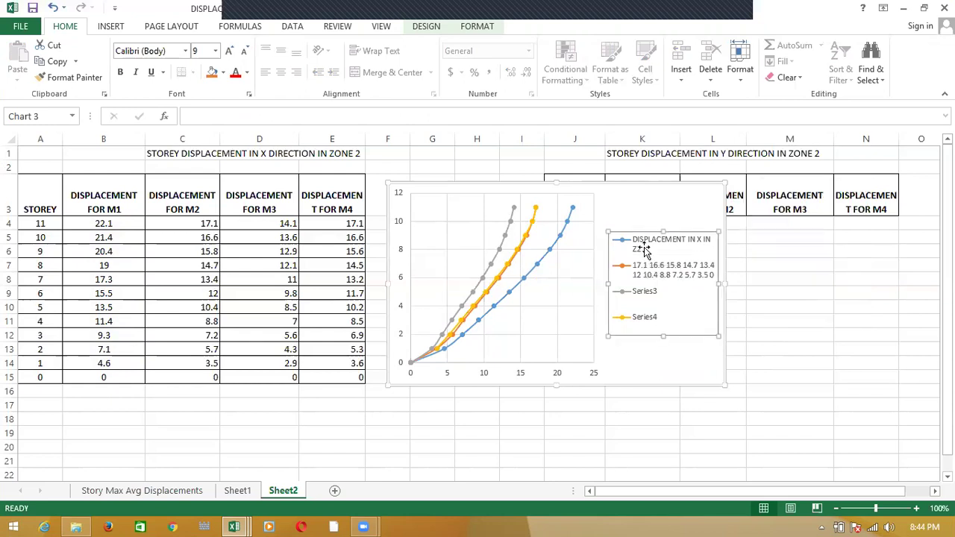
{"action": "left_click", "coordinate": [643, 240]}
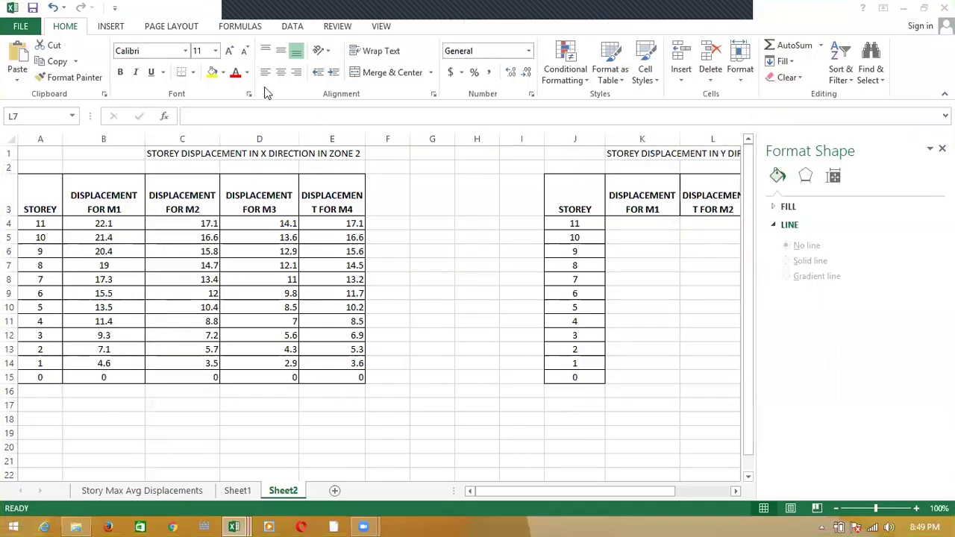
- Insert an empty scatter chart and move it clear of the X-direction displacement table, with its upper-left corner near cell F10
{"action": "left_click", "coordinate": [111, 26]}
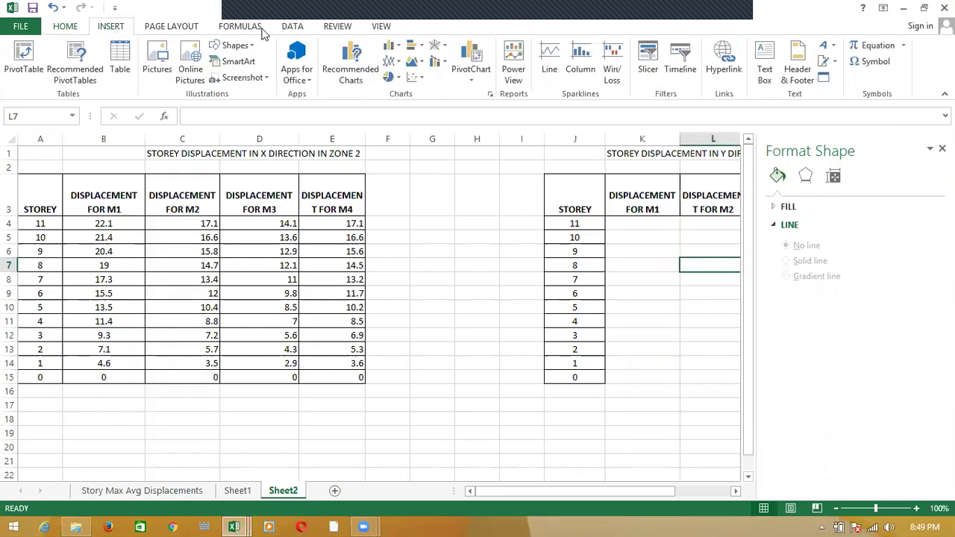
{"action": "left_click", "coordinate": [417, 77]}
{"action": "left_click", "coordinate": [456, 129]}
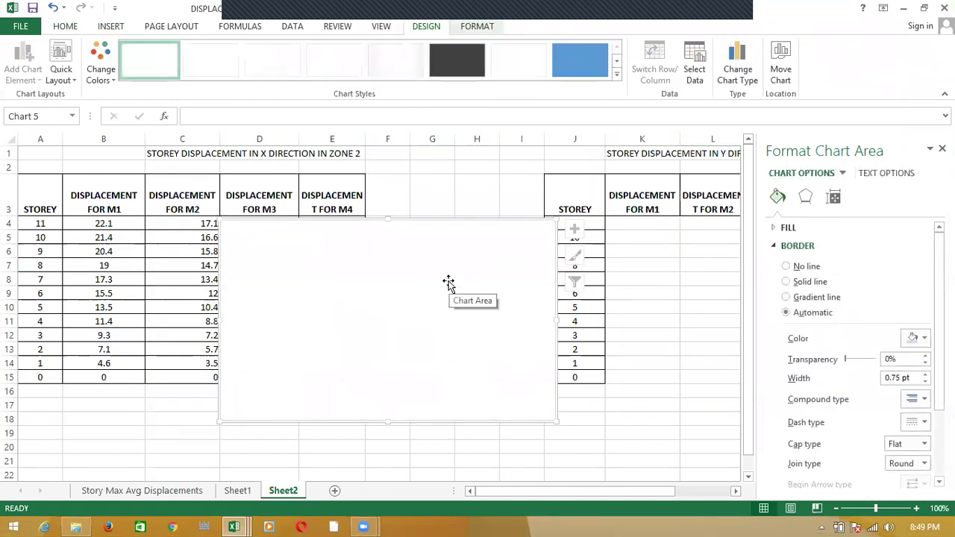
{"action": "left_click_drag", "start_coordinate": [458, 282], "coordinate": [616, 365]}
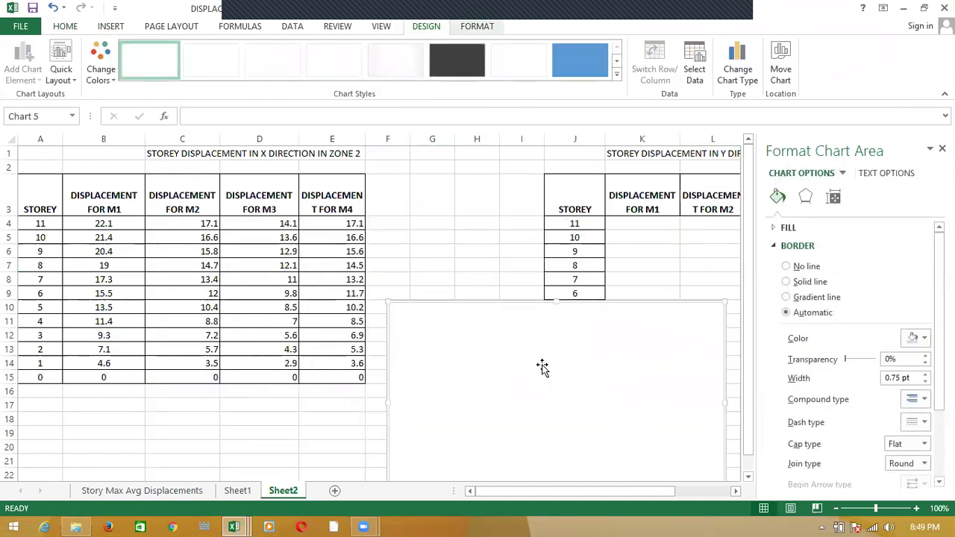
- Add a data series named M1 to the empty scatter chart, using the displacements in B4:B15 as X values
{"action": "right_click", "coordinate": [542, 364]}
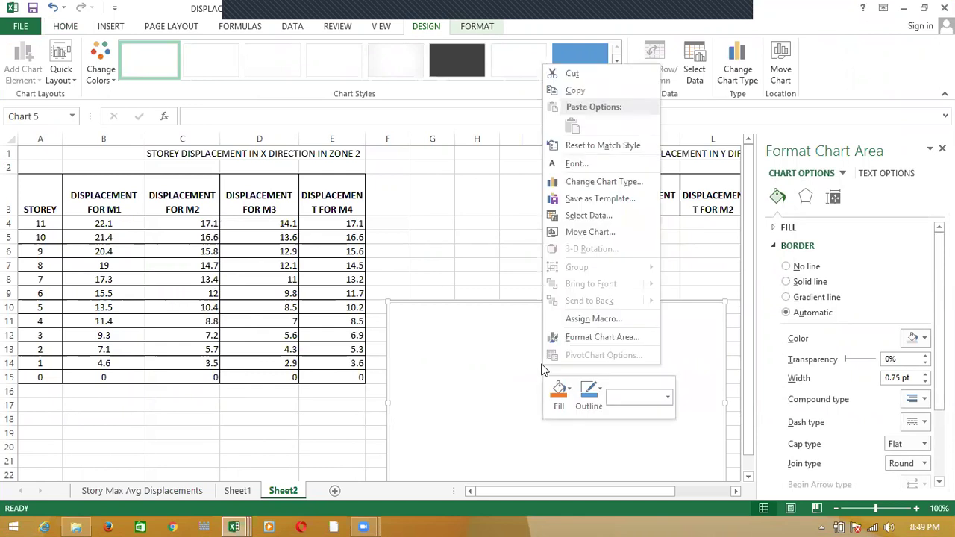
{"action": "left_click", "coordinate": [574, 216]}
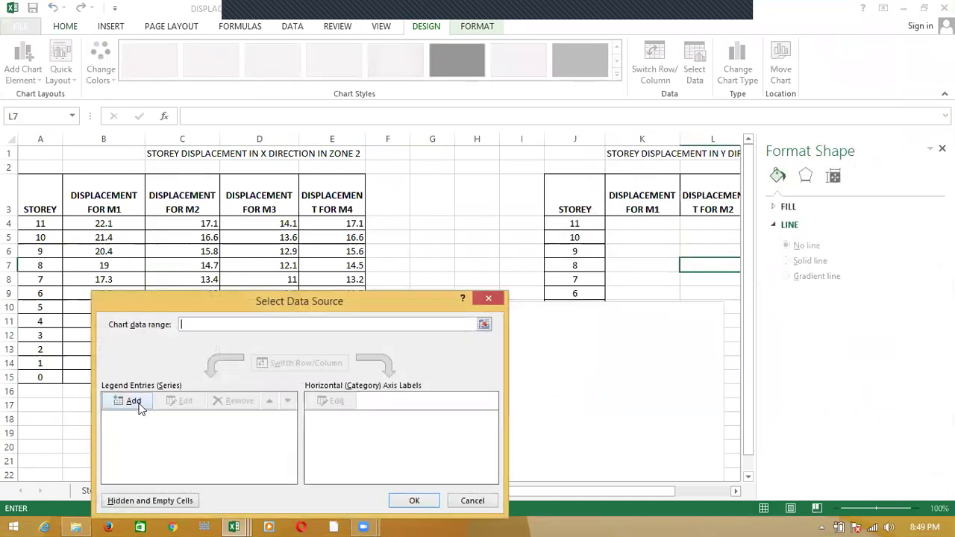
{"action": "left_click", "coordinate": [135, 403]}
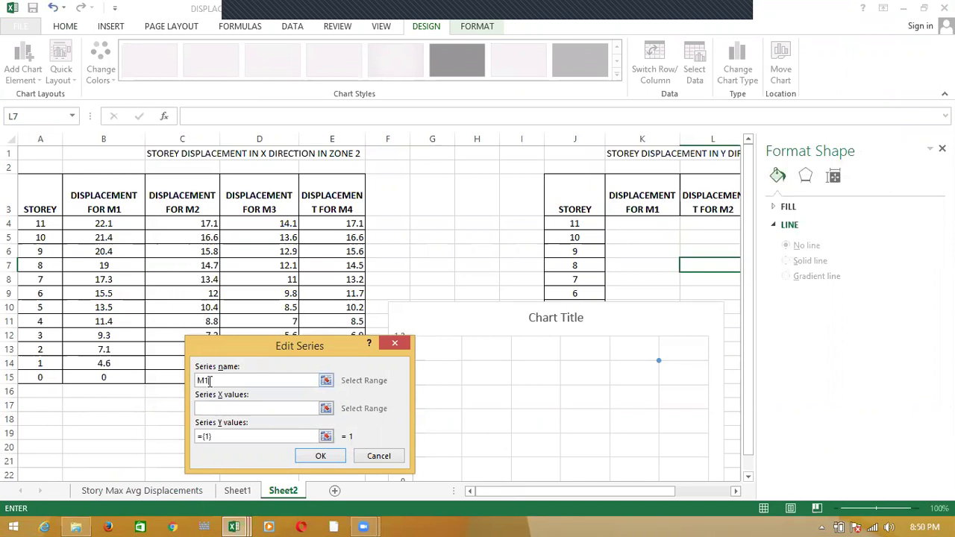
{"action": "left_click", "coordinate": [220, 409]}
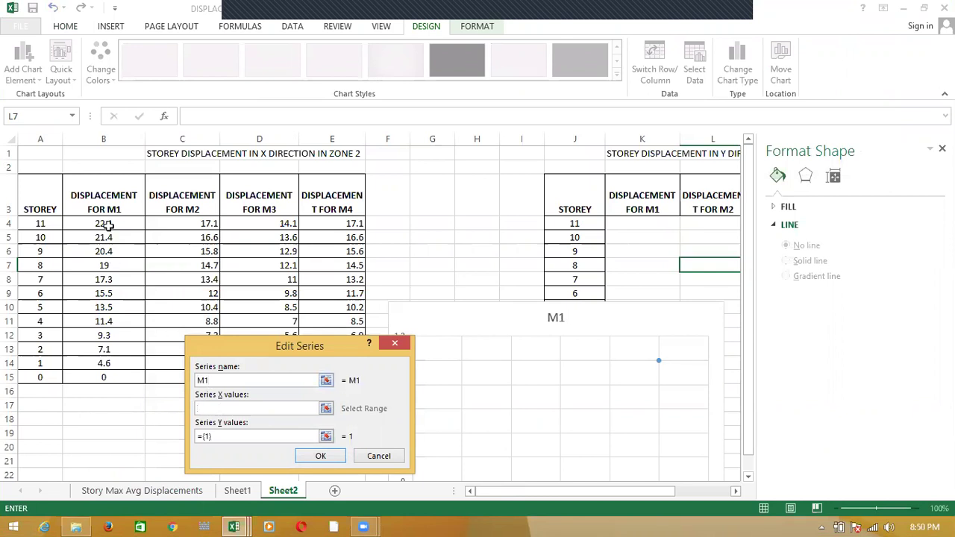
{"action": "left_click_drag", "start_coordinate": [108, 222], "coordinate": [107, 378]}
- Set the M1 series' Y values to the storeys in A4:A15 and accept the series
{"action": "left_click", "coordinate": [230, 439]}
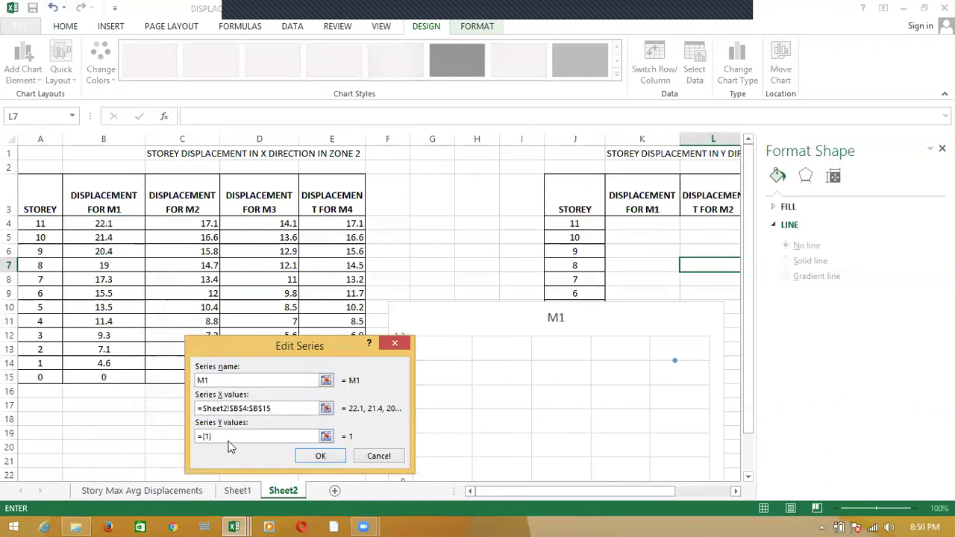
{"action": "key", "text": "ctrl+z"}
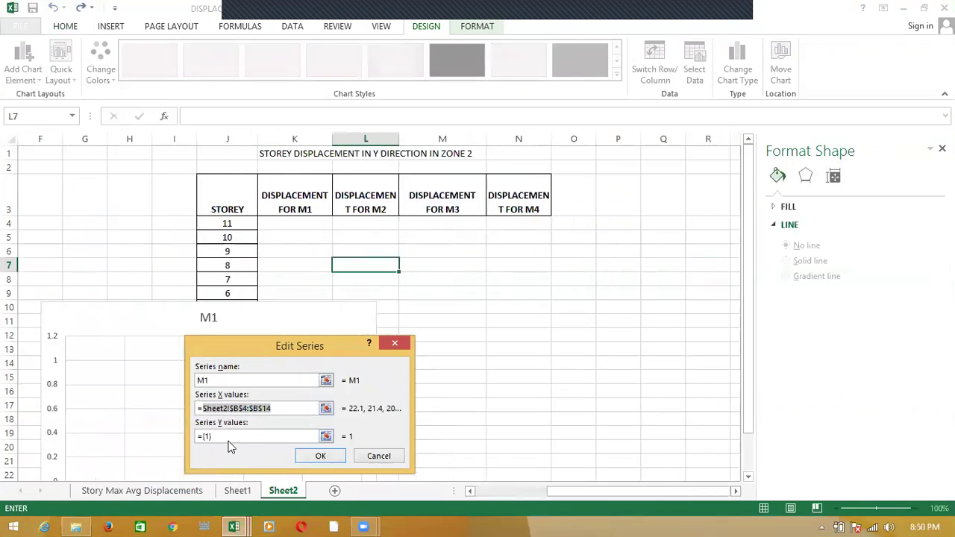
{"action": "left_click", "coordinate": [222, 436]}
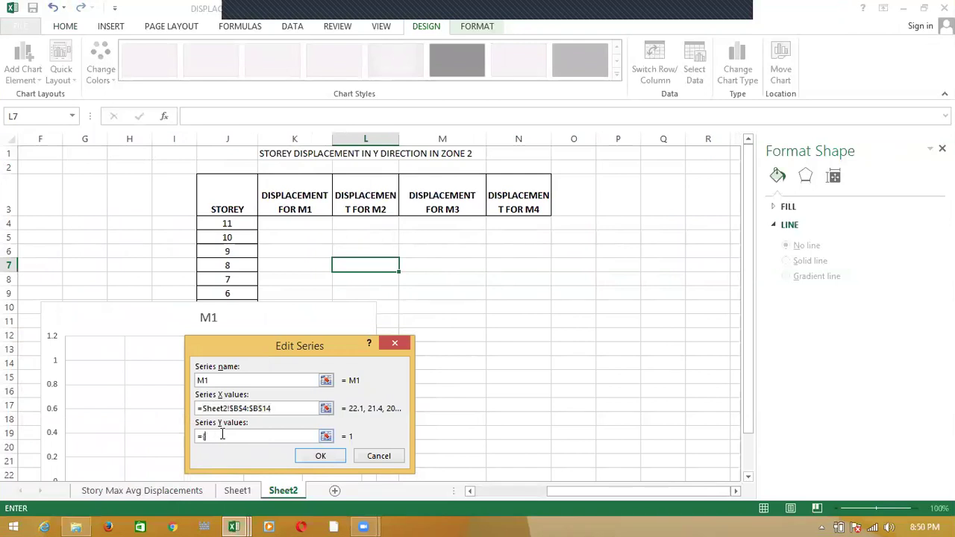
{"action": "left_click_drag", "start_coordinate": [557, 494], "coordinate": [475, 493]}
{"action": "left_click_drag", "start_coordinate": [41, 224], "coordinate": [47, 384]}
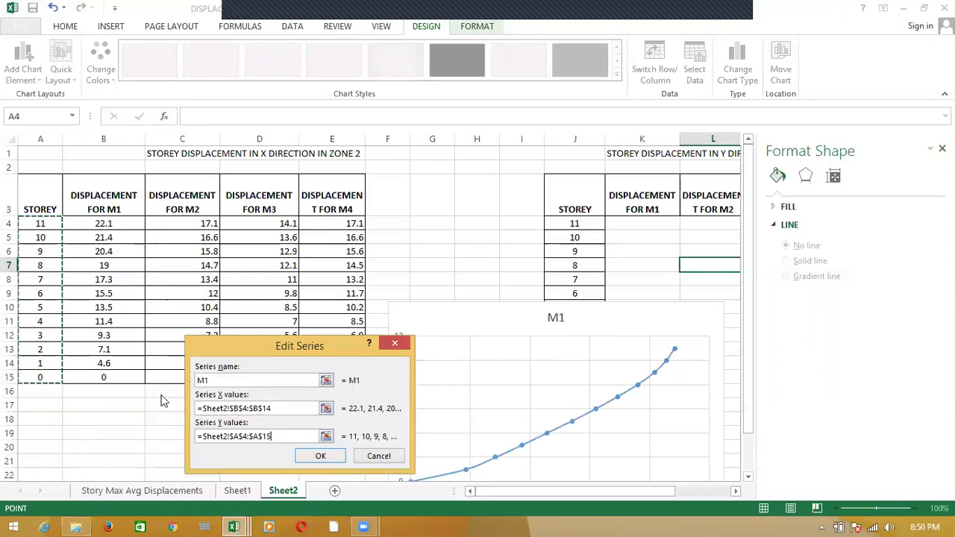
{"action": "left_click", "coordinate": [319, 458]}
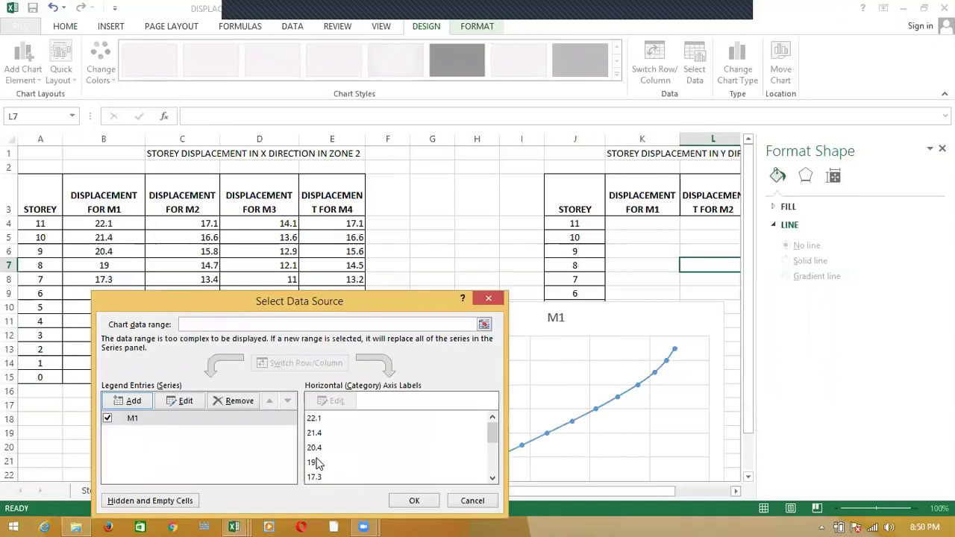
- Add a series named M2 with displacements C4:C15 as X values and storeys A4:A15 as Y values
{"action": "left_click", "coordinate": [134, 401]}
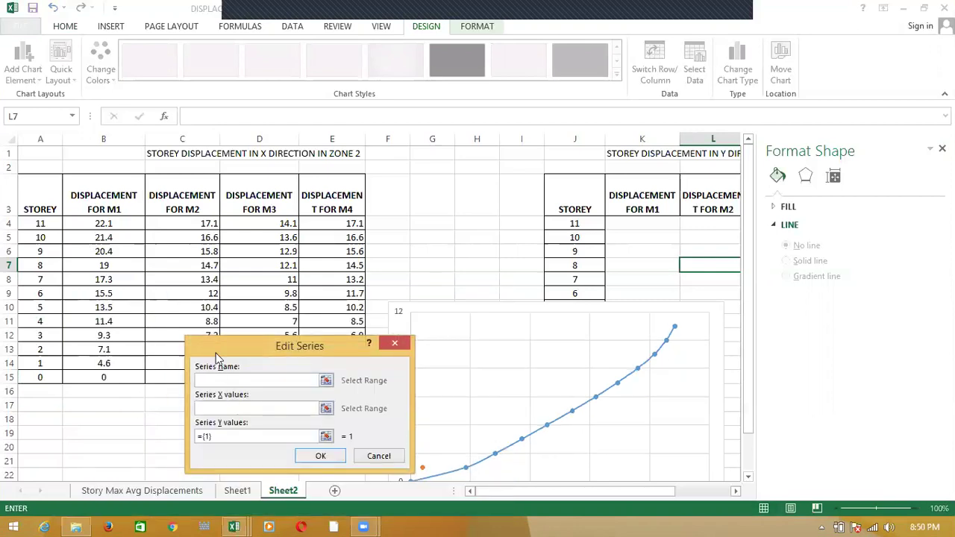
{"action": "left_click", "coordinate": [216, 409]}
{"action": "left_click_drag", "start_coordinate": [185, 224], "coordinate": [177, 378]}
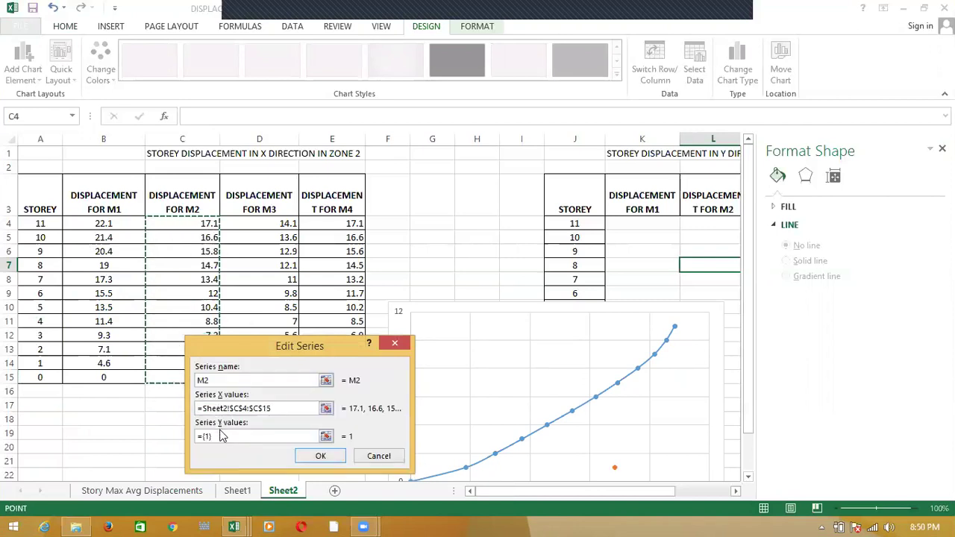
{"action": "left_click", "coordinate": [220, 436]}
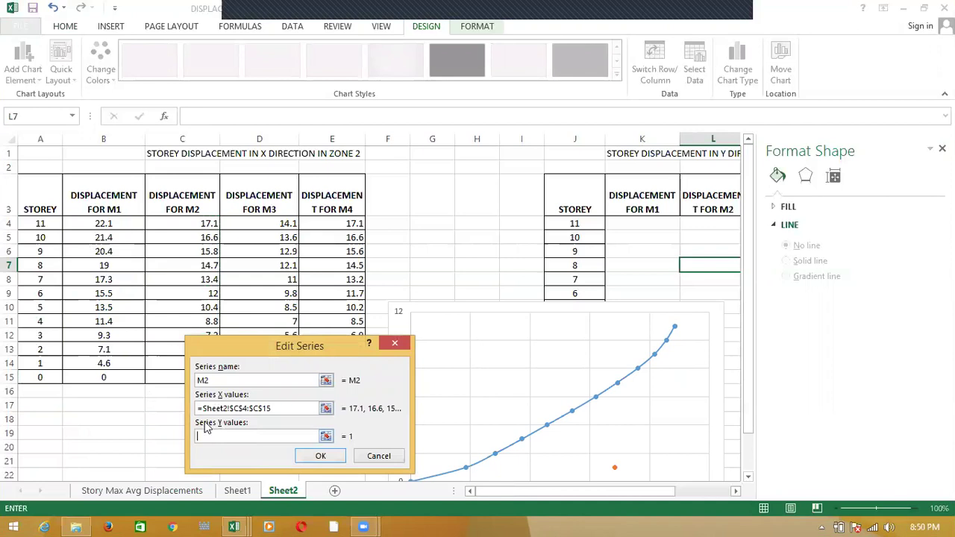
{"action": "left_click_drag", "start_coordinate": [51, 223], "coordinate": [41, 377]}
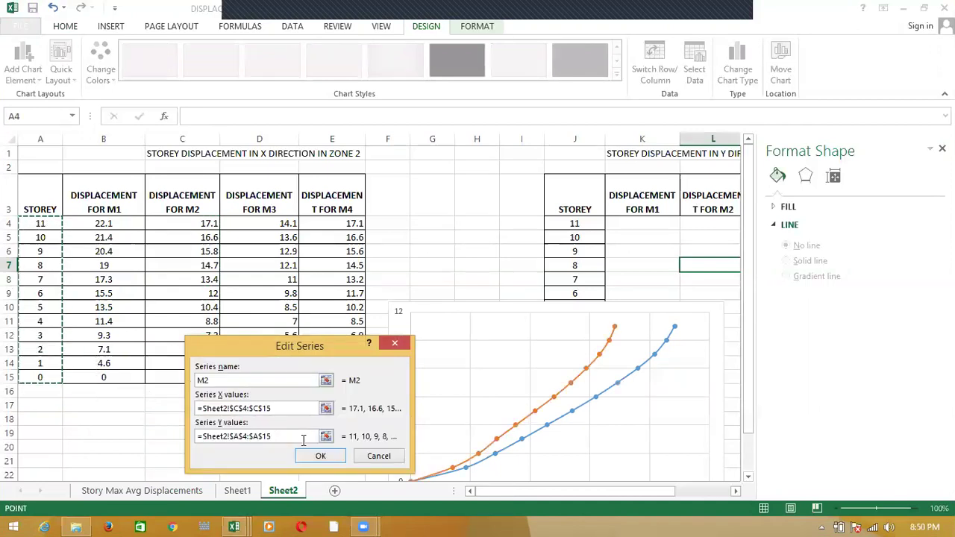
{"action": "left_click", "coordinate": [320, 456]}
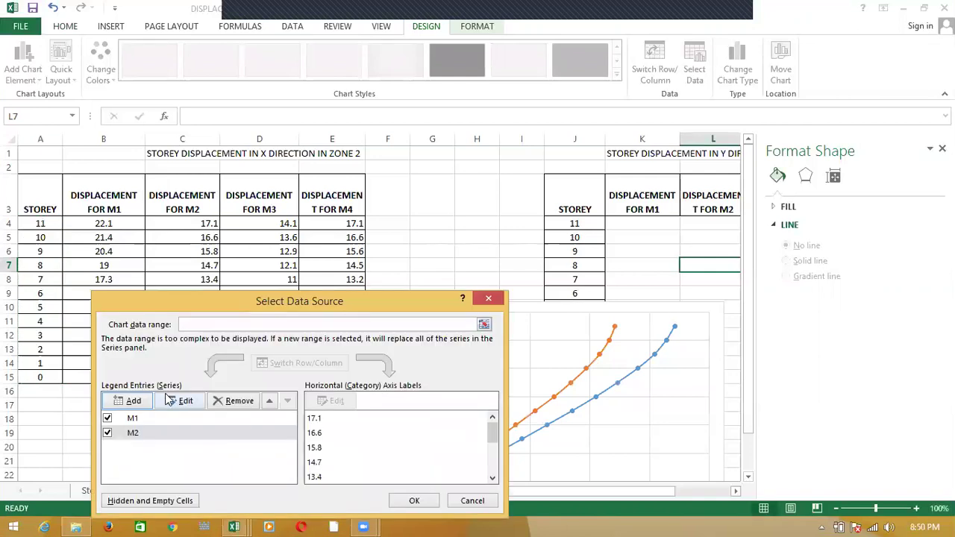
- Add a series named M3 with the displacements in D4:D15 as its X values
{"action": "left_click", "coordinate": [131, 401]}
{"action": "left_click", "coordinate": [267, 224]}
{"action": "left_click_drag", "start_coordinate": [267, 224], "coordinate": [273, 374]}
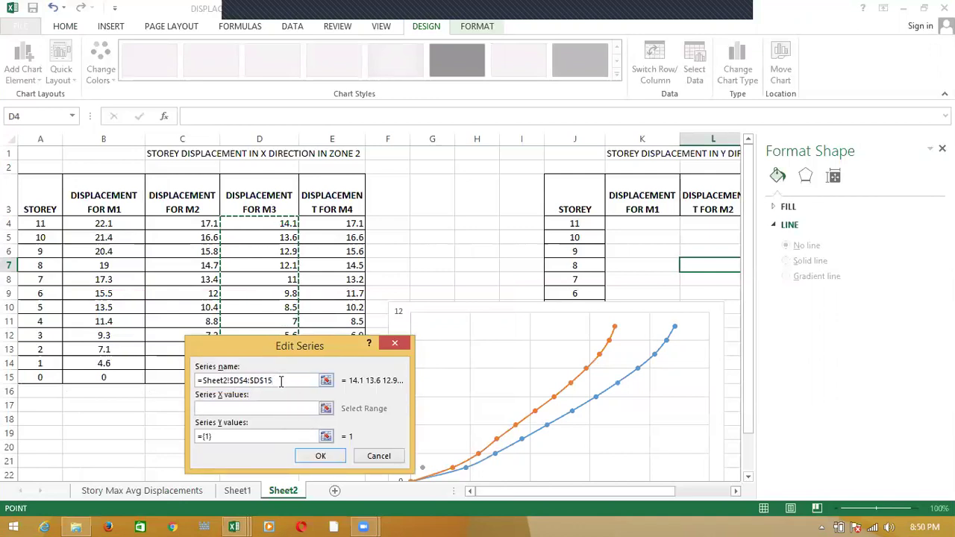
{"action": "left_click_drag", "start_coordinate": [273, 380], "coordinate": [205, 378]}
{"action": "key", "text": "BackSpace"}
{"action": "key", "text": "BackSpace"}
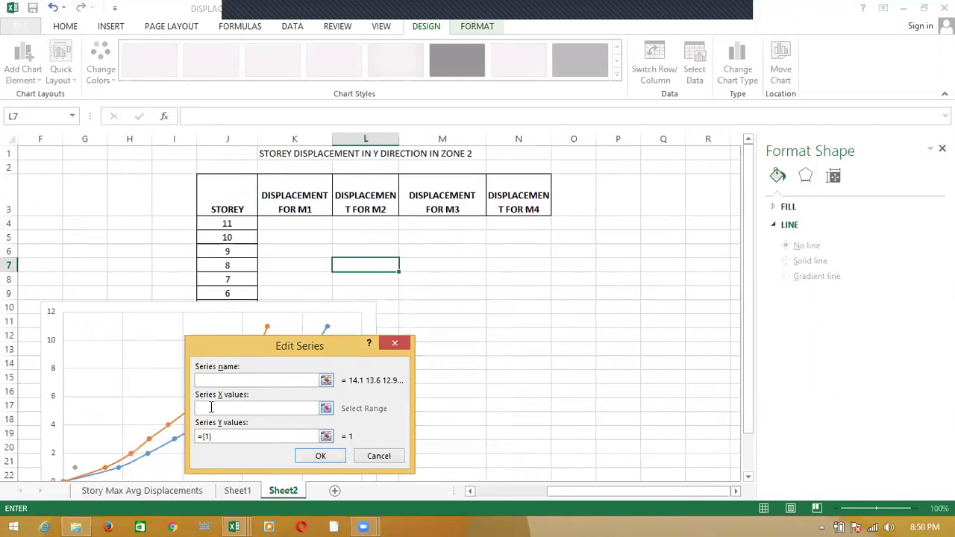
{"action": "type", "text": "=Sheet2!$D$4:$D$15"}
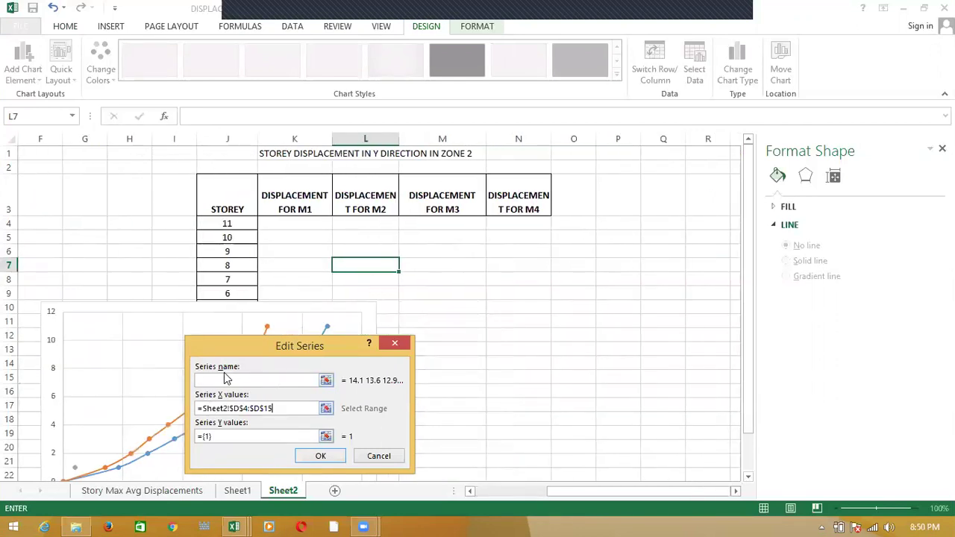
{"action": "left_click", "coordinate": [228, 381]}
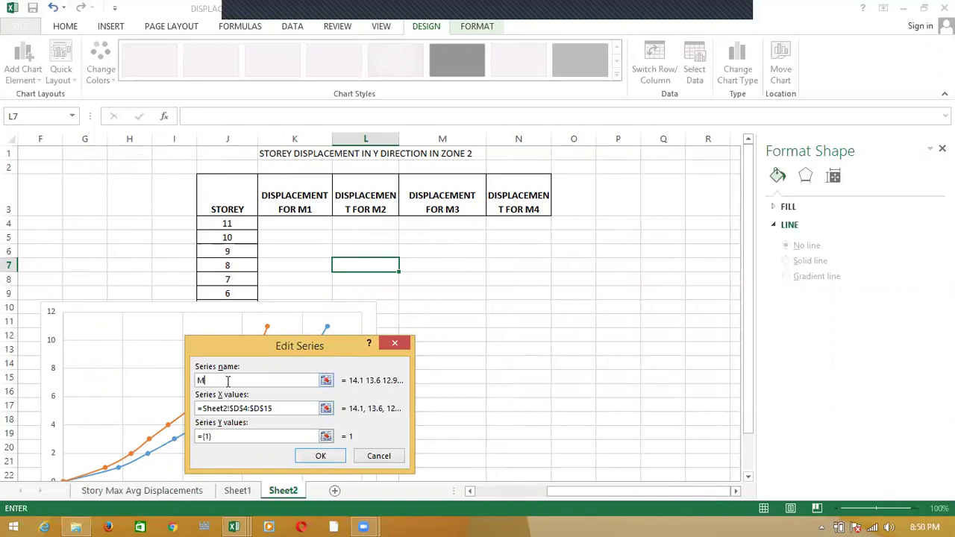
{"action": "type", "text": "M3"}
- Replace the M3 series' Y values with the storeys in A4:A15 and accept the series
{"action": "left_click", "coordinate": [222, 436]}
{"action": "key", "text": "Left"}
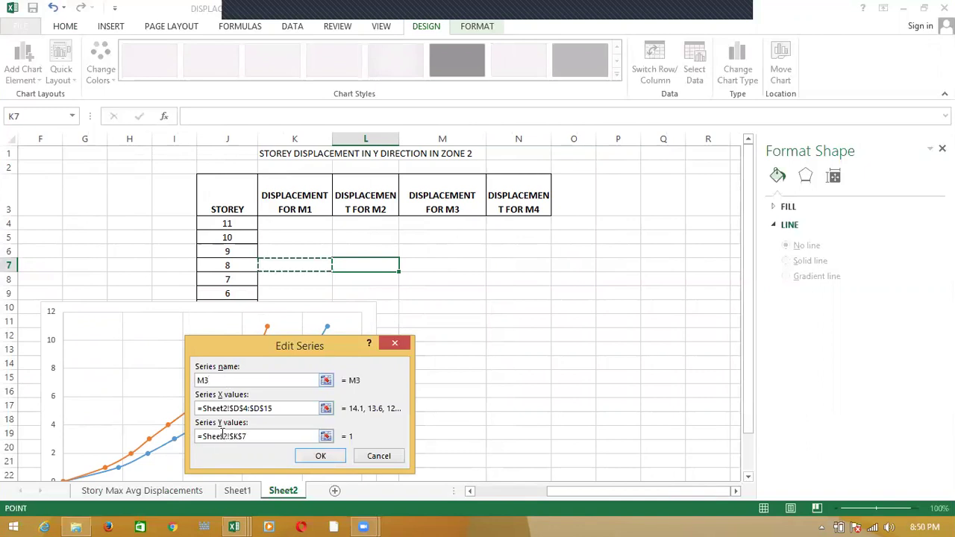
{"action": "key", "text": "ctrl+a"}
{"action": "key", "text": "BackSpace"}
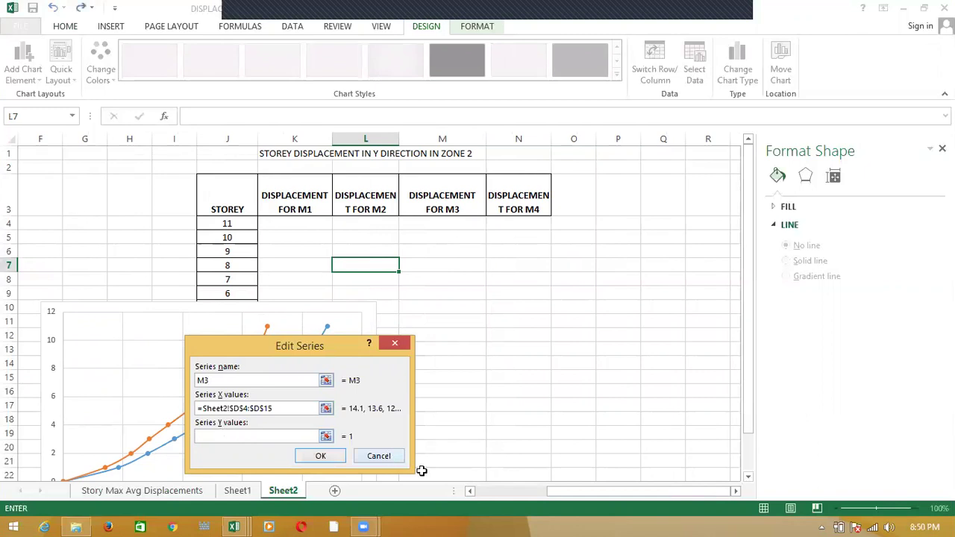
{"action": "left_click_drag", "start_coordinate": [550, 490], "coordinate": [423, 483]}
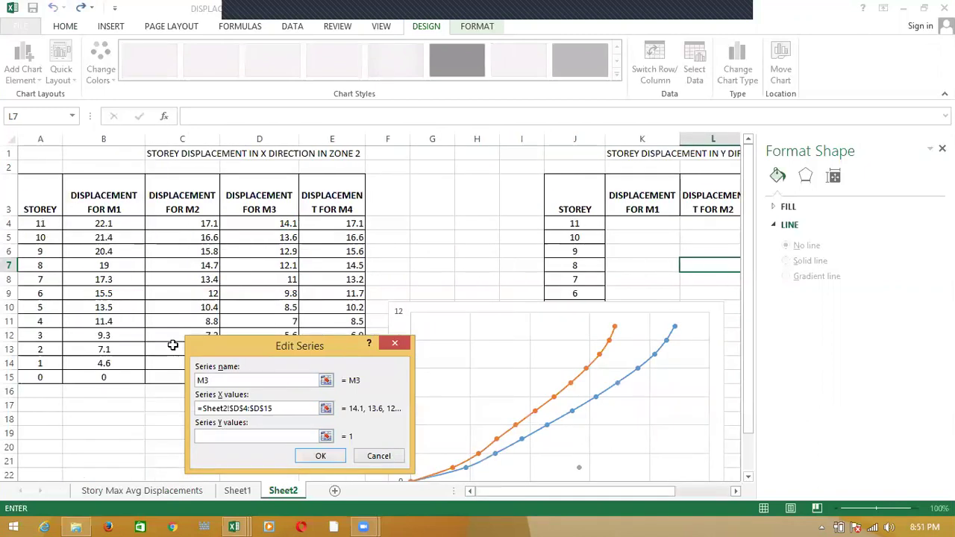
{"action": "left_click_drag", "start_coordinate": [45, 224], "coordinate": [46, 377]}
{"action": "left_click", "coordinate": [322, 457]}
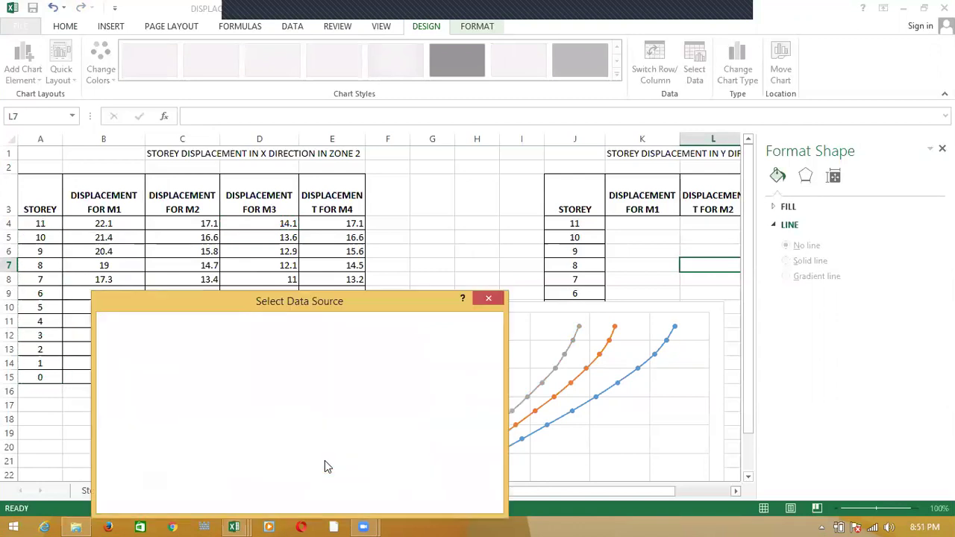
- Add a series named M4 with displacements E4:E15 as X values and storeys A4:A15 as Y values, then accept the chart data
{"action": "left_click", "coordinate": [134, 401]}
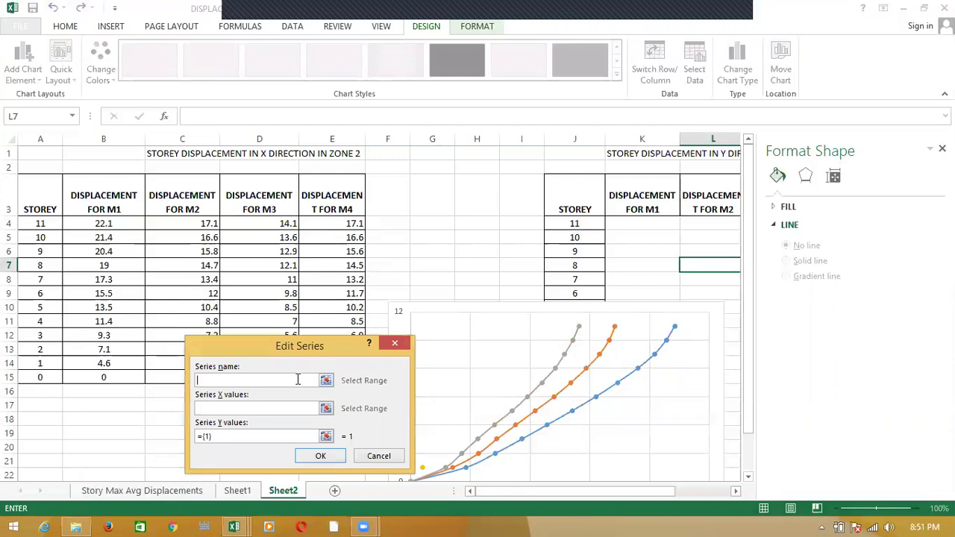
{"action": "left_click", "coordinate": [242, 407]}
{"action": "left_click_drag", "start_coordinate": [342, 222], "coordinate": [348, 378]}
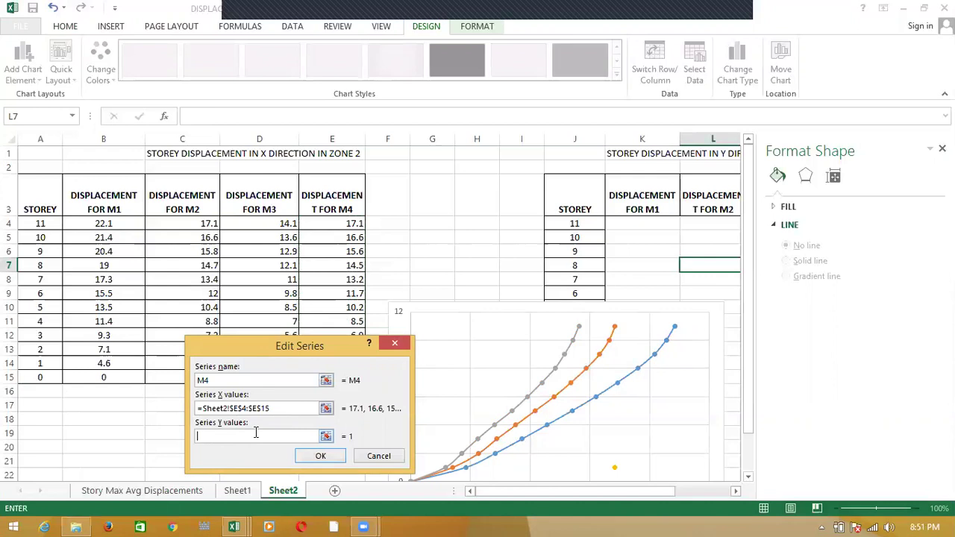
{"action": "left_click_drag", "start_coordinate": [38, 223], "coordinate": [47, 377]}
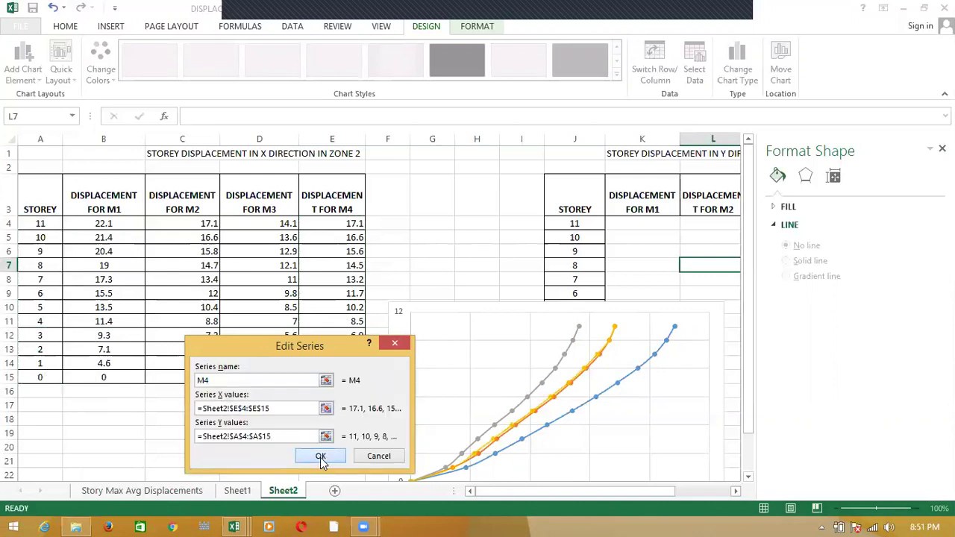
{"action": "left_click", "coordinate": [321, 456]}
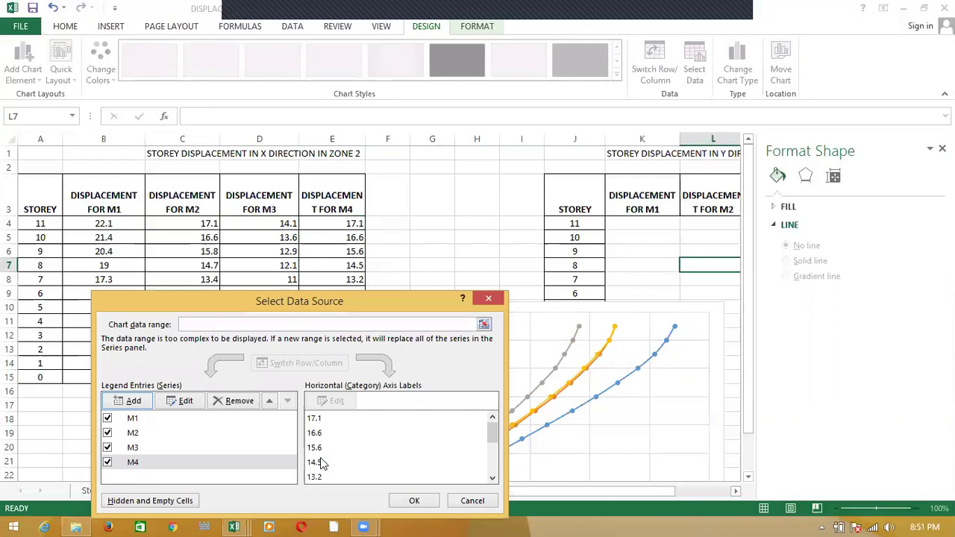
{"action": "left_click", "coordinate": [424, 502]}
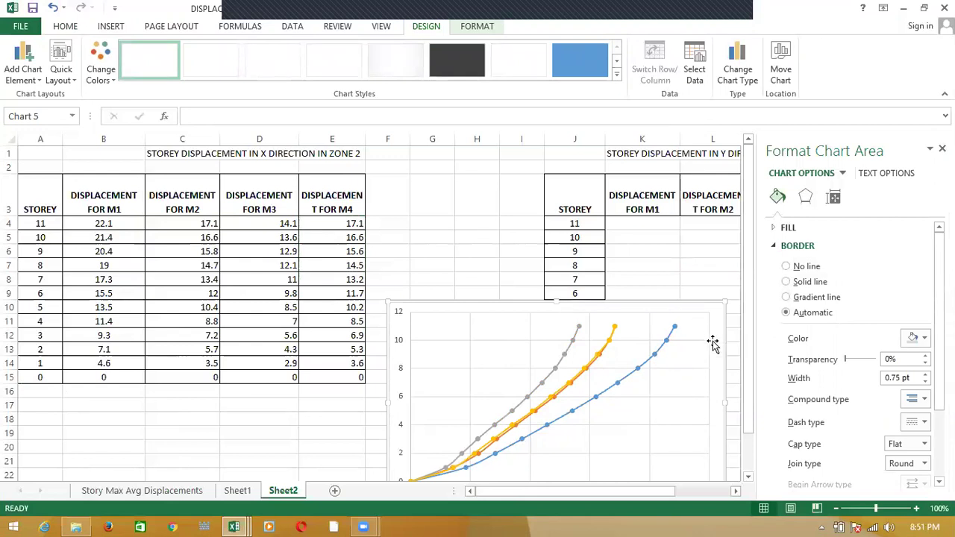
- Deselect the chart and close the shape formatting pane
{"action": "left_click", "coordinate": [694, 317]}
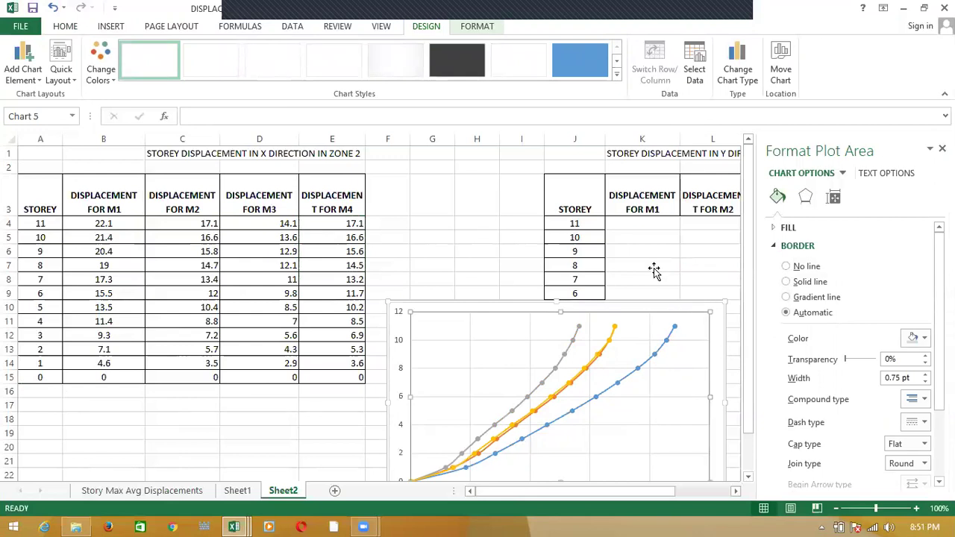
{"action": "left_click", "coordinate": [638, 251]}
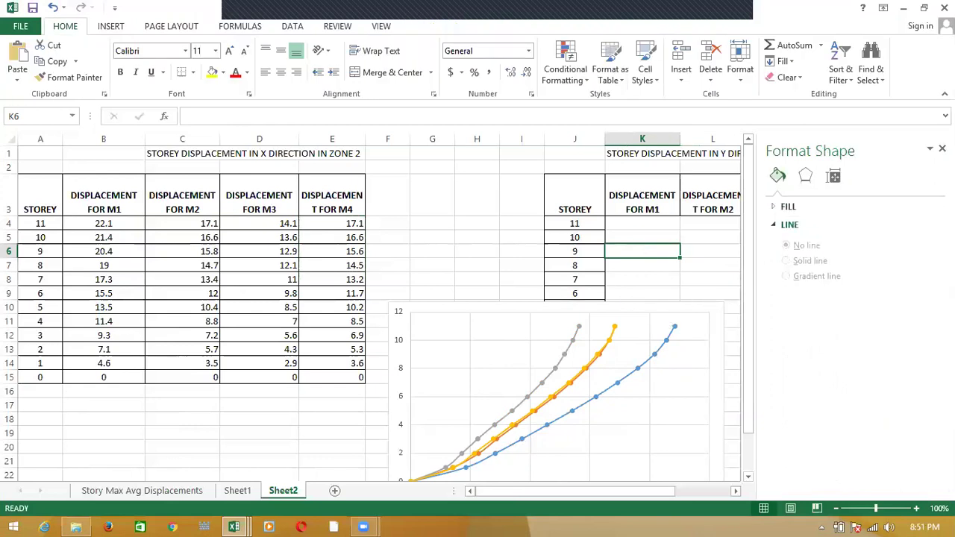
{"action": "left_click", "coordinate": [942, 149]}
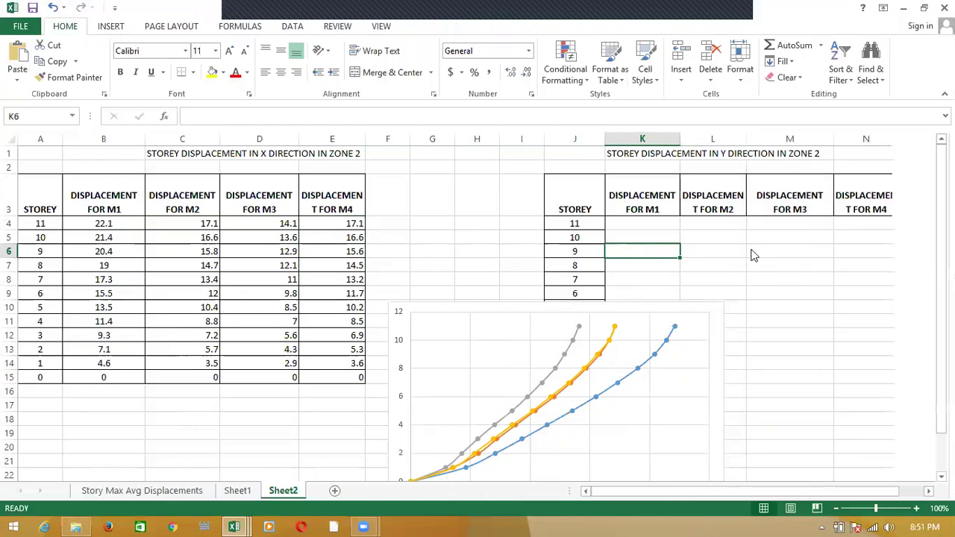
- Add axis titles, a chart title and a legend to the four-series scatter chart, leaving data labels off
{"action": "left_click", "coordinate": [717, 338]}
{"action": "left_click", "coordinate": [742, 313]}
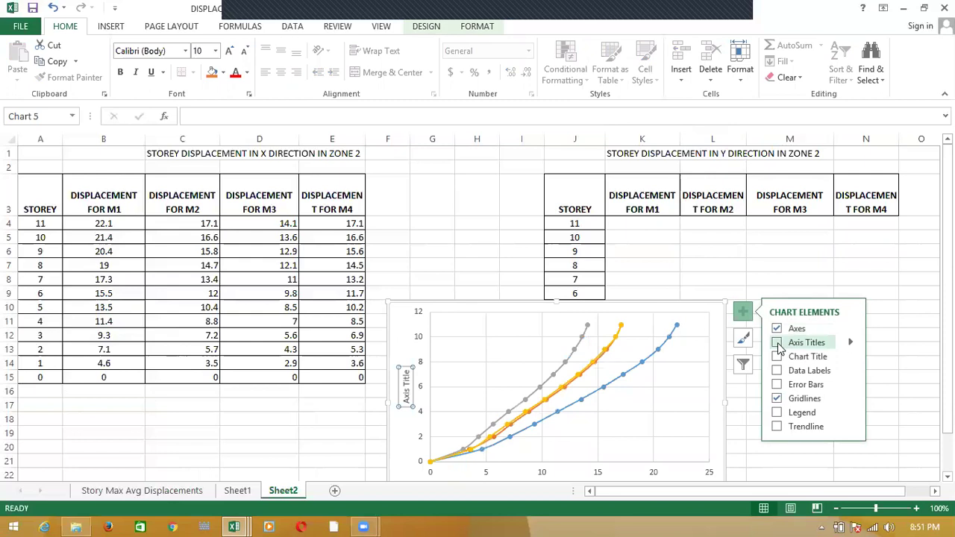
{"action": "left_click", "coordinate": [777, 344]}
{"action": "left_click", "coordinate": [779, 358]}
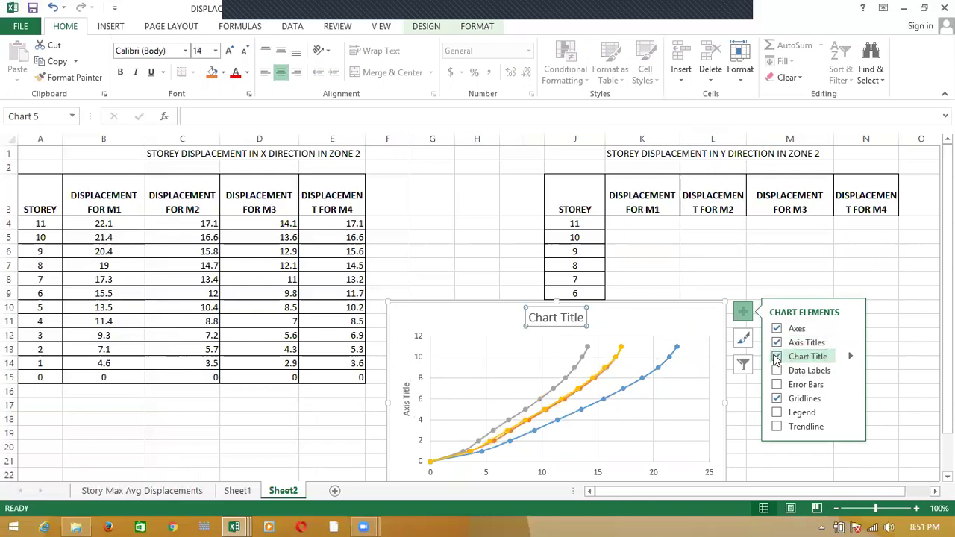
{"action": "left_click", "coordinate": [777, 371]}
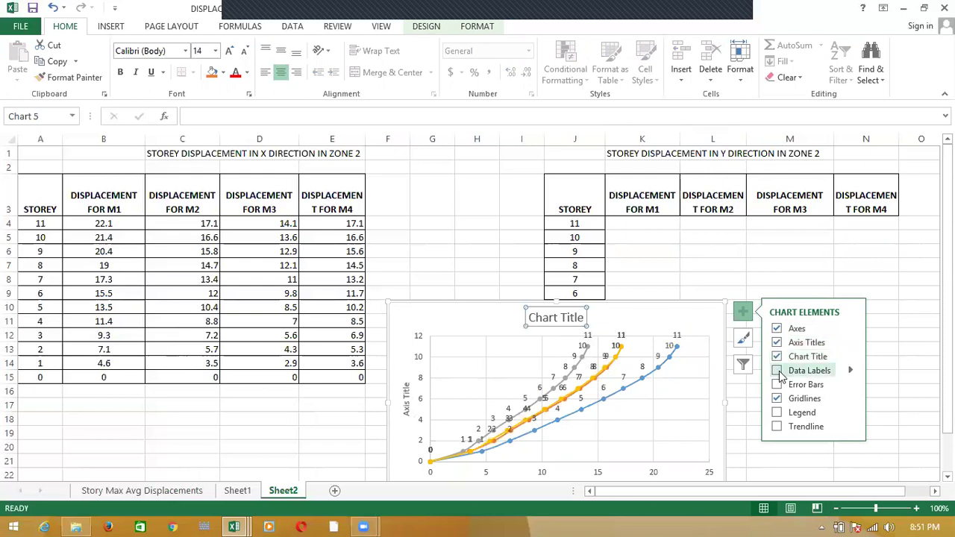
{"action": "left_click", "coordinate": [777, 415]}
- Move the chart up beside the X-direction table, with its upper edge at row 5, and show its chart element options
{"action": "left_click_drag", "start_coordinate": [690, 342], "coordinate": [693, 270]}
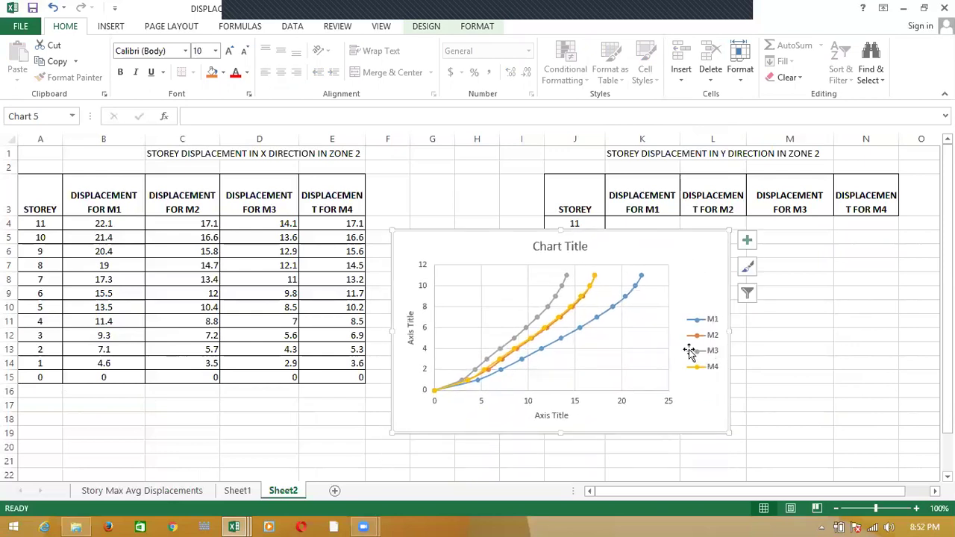
{"action": "left_click", "coordinate": [749, 245]}
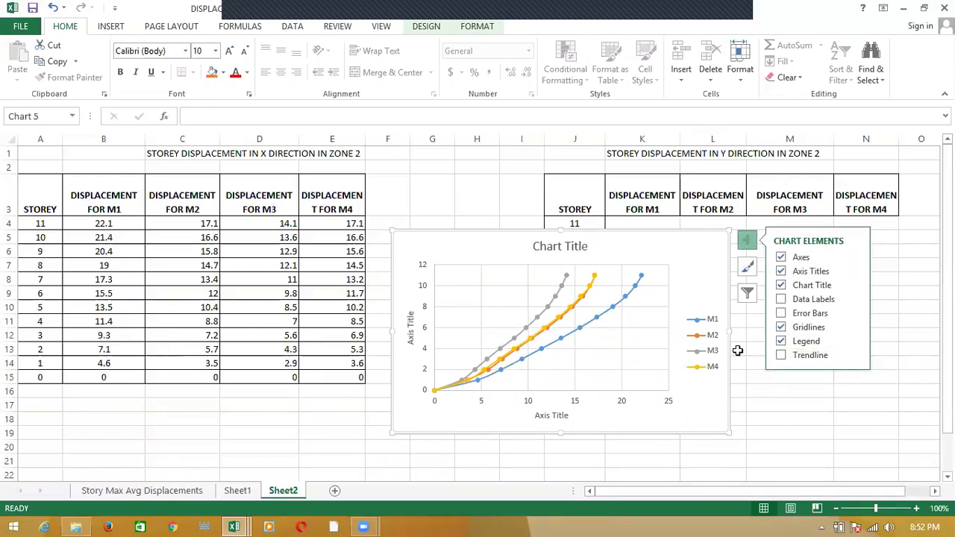
- Replace the chart title's placeholder text with "DISPLACEMENT IN X IN ZONE 2"
{"action": "left_click", "coordinate": [562, 247]}
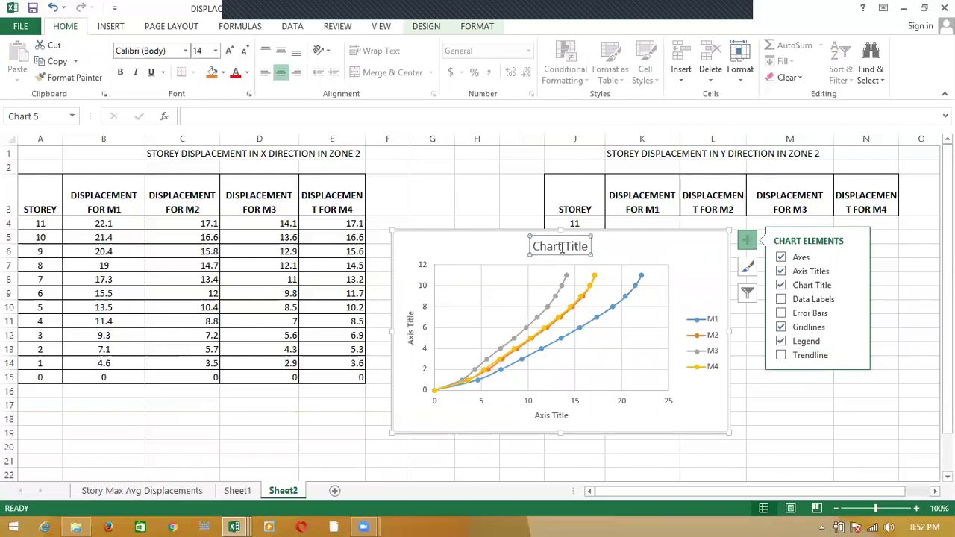
{"action": "key", "text": "Right"}
{"action": "key", "text": "Right"}
{"action": "left_click", "coordinate": [562, 249]}
{"action": "double_click", "coordinate": [562, 249]}
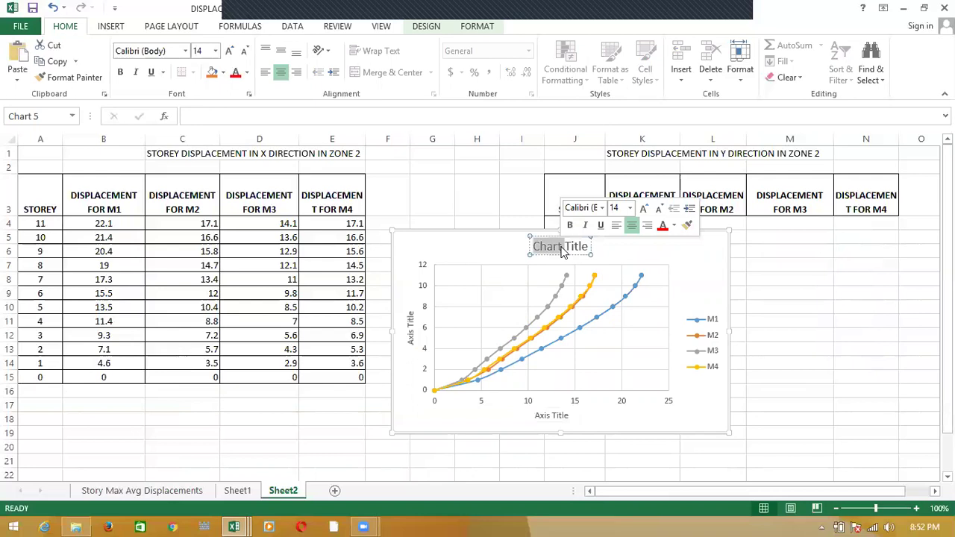
{"action": "left_click", "coordinate": [563, 248]}
{"action": "key", "text": "BackSpace"}
{"action": "key", "text": "BackSpace"}
{"action": "key", "text": "BackSpace"}
{"action": "key", "text": "BackSpace"}
{"action": "key", "text": "BackSpace"}
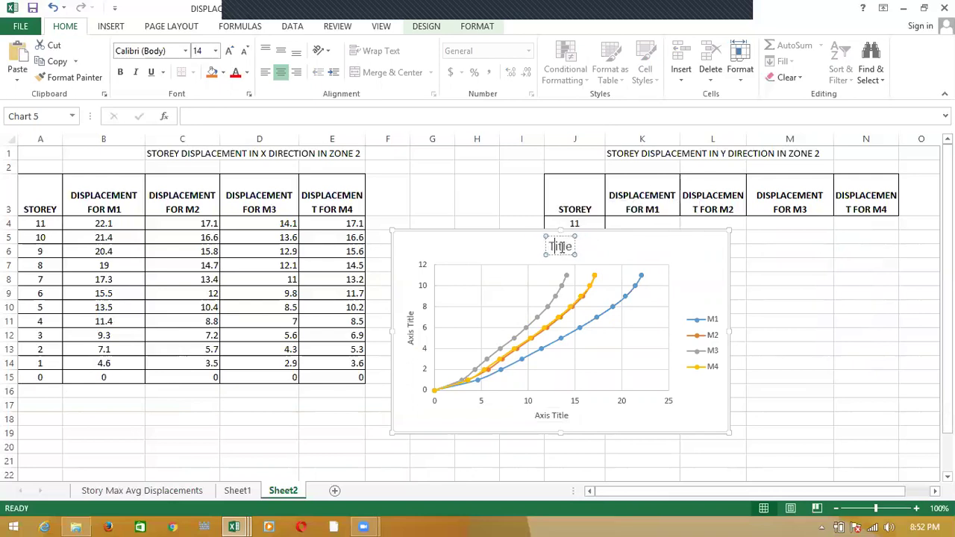
{"action": "key", "text": "Delete"}
{"action": "key", "text": "Delete"}
{"action": "key", "text": "Delete"}
{"action": "key", "text": "Delete"}
{"action": "key", "text": "Delete"}
{"action": "type", "text": "DISPLACEMENT IN X I"}
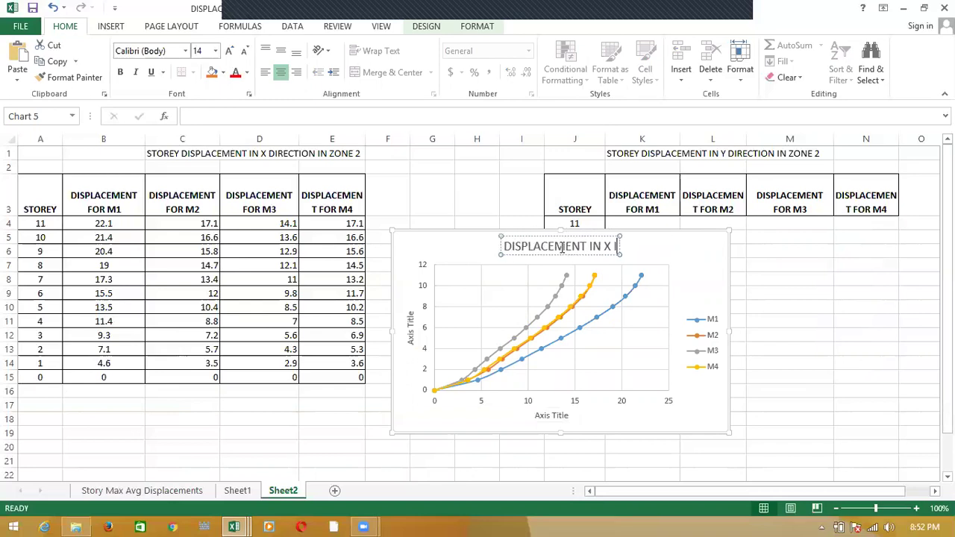
{"action": "type", "text": "N ZONE 2"}
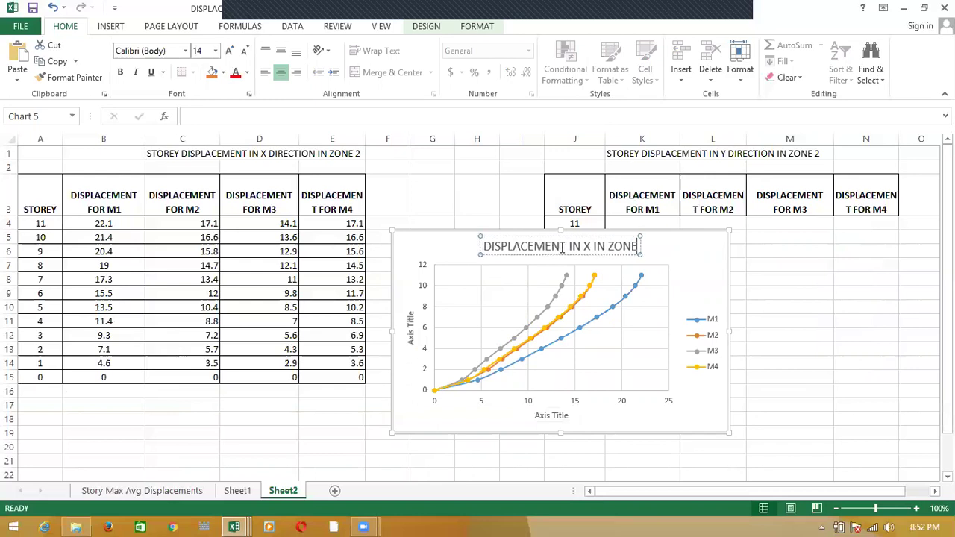
- Replace the vertical axis title's placeholder text with "STORY"
{"action": "left_click", "coordinate": [408, 325]}
{"action": "left_click", "coordinate": [410, 326]}
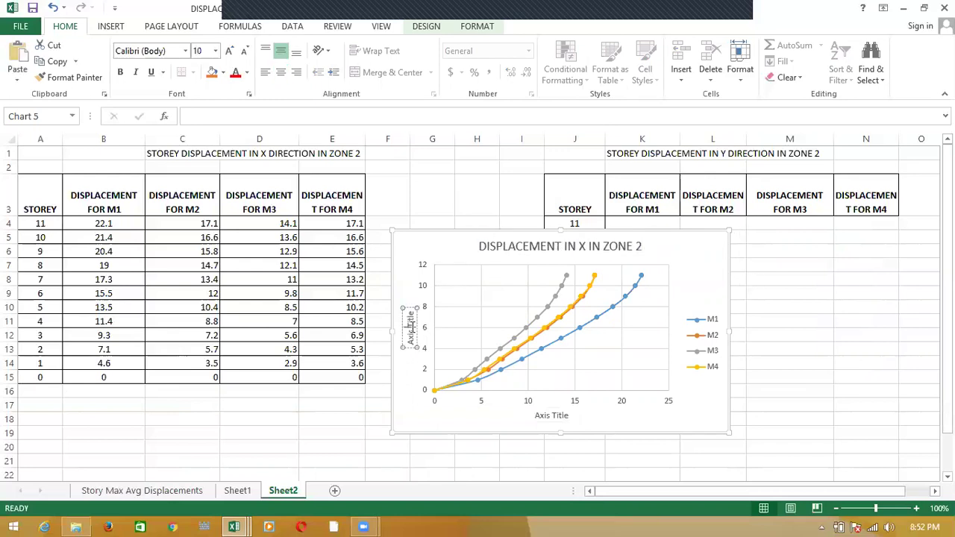
{"action": "key", "text": "BackSpace"}
{"action": "key", "text": "BackSpace"}
{"action": "key", "text": "BackSpace"}
{"action": "key", "text": "BackSpace"}
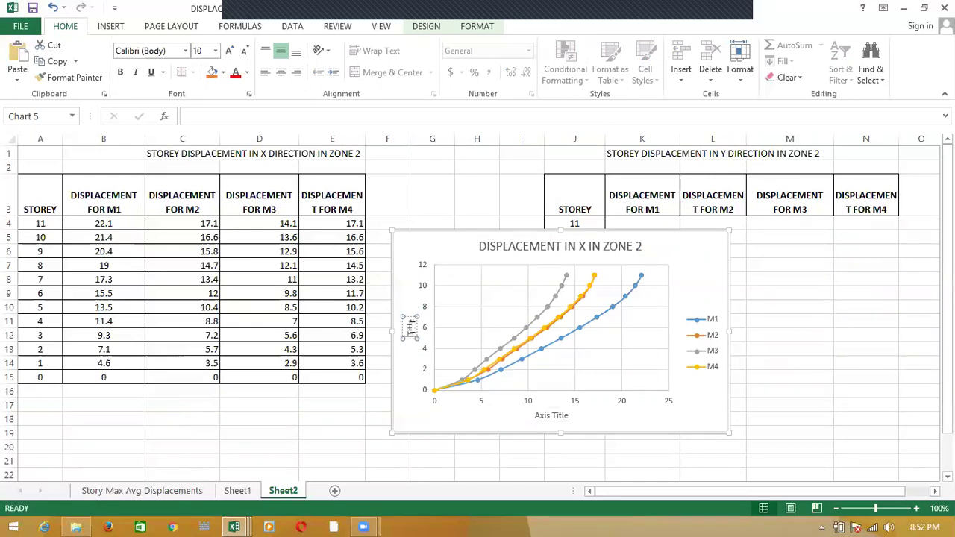
{"action": "left_click", "coordinate": [412, 318]}
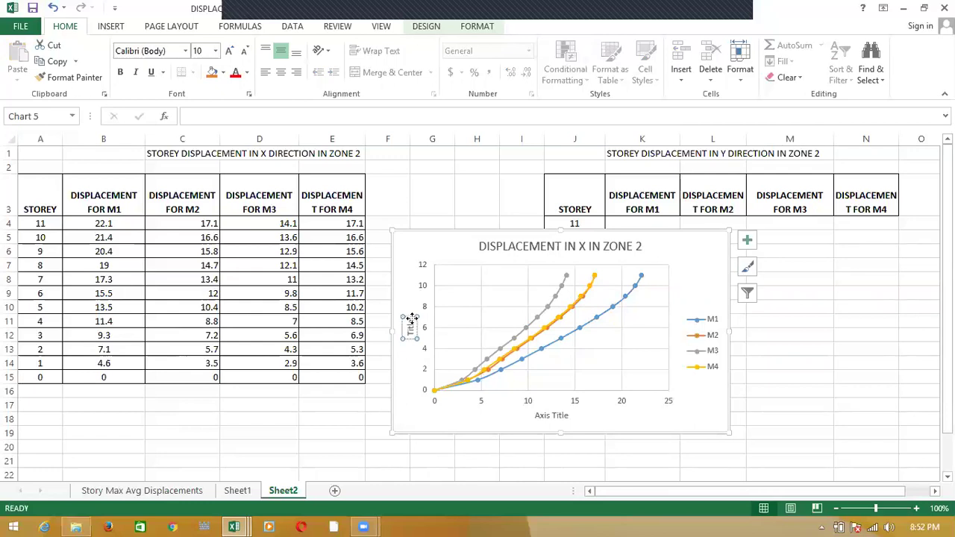
{"action": "key", "text": "Right"}
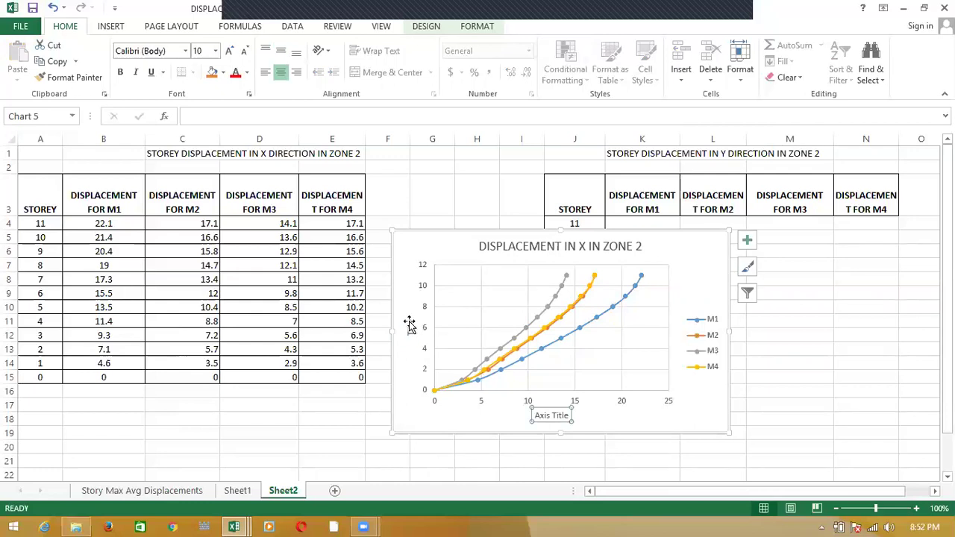
{"action": "double_click", "coordinate": [412, 321]}
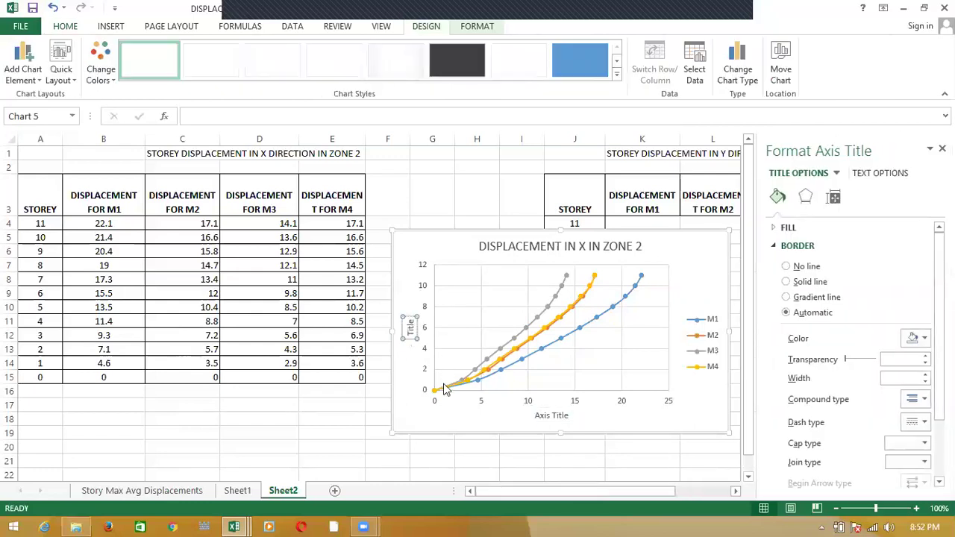
{"action": "double_click", "coordinate": [411, 328]}
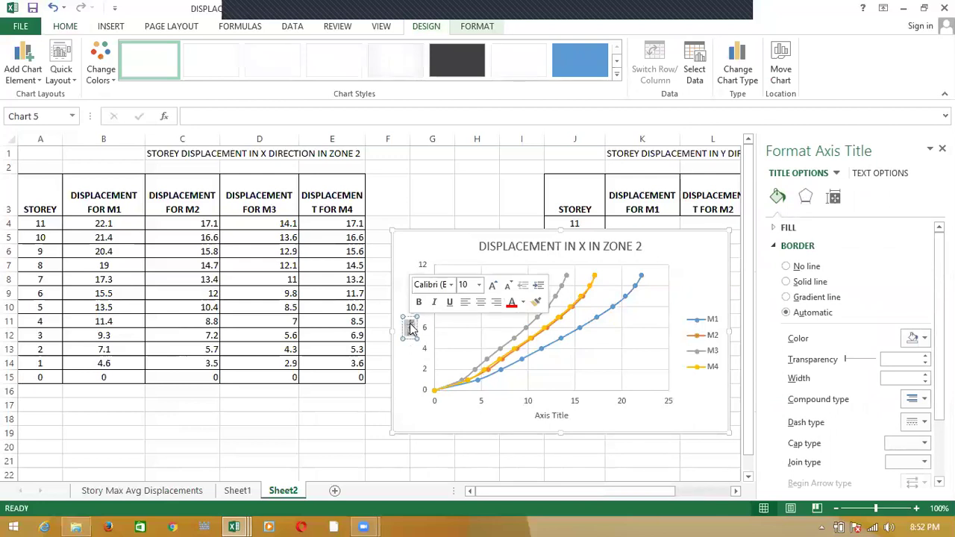
{"action": "type", "text": "STORY"}
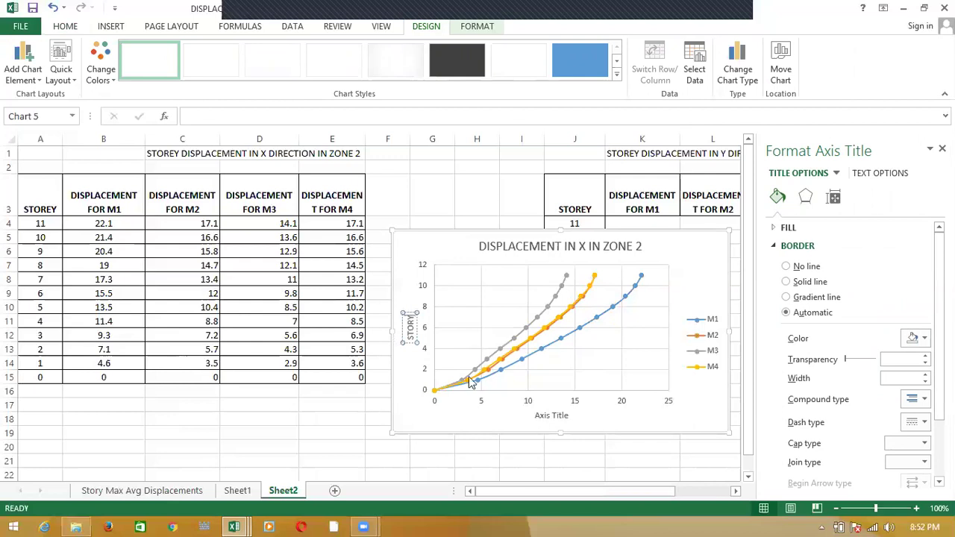
- Replace the horizontal axis title's placeholder text with "DISPLACEMENT" on a single line
{"action": "left_click", "coordinate": [550, 416]}
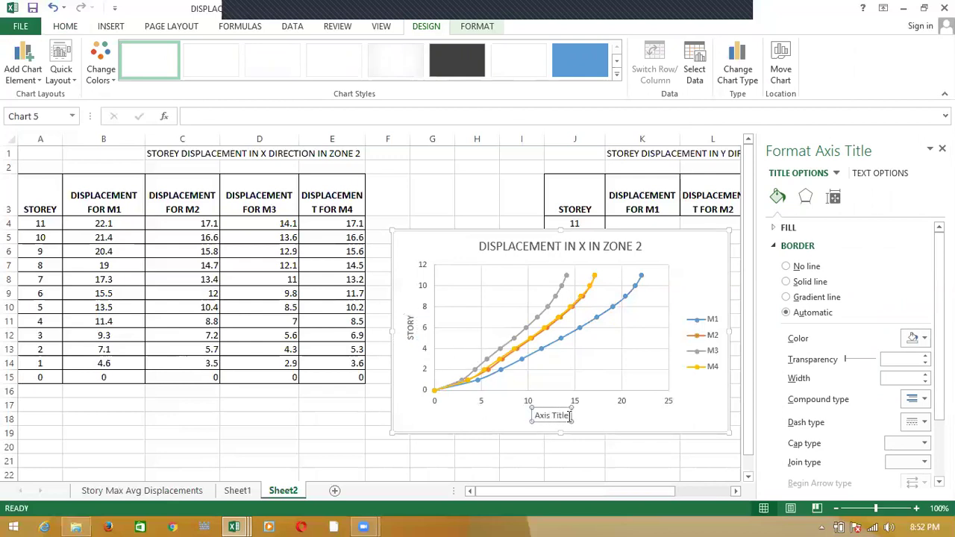
{"action": "triple_click", "coordinate": [570, 418]}
{"action": "key", "text": "BackSpace"}
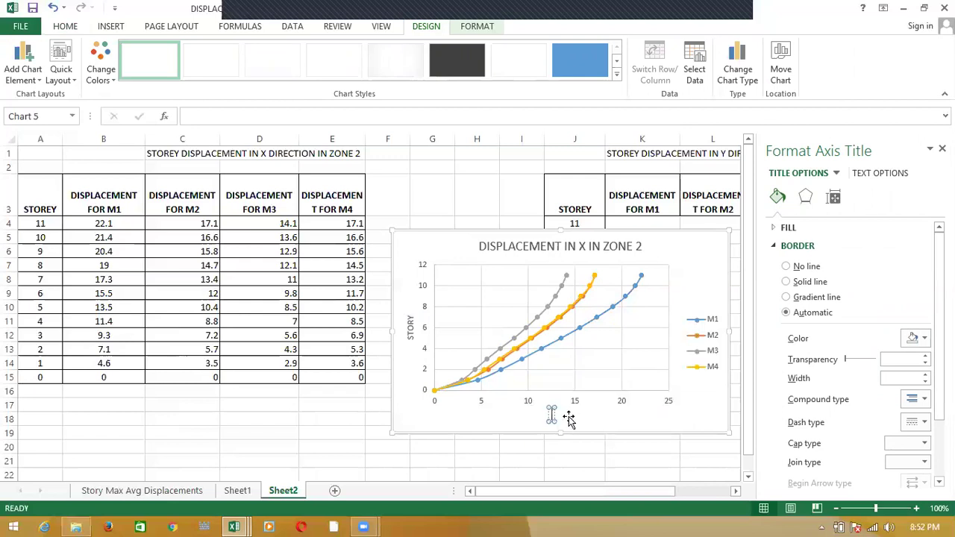
{"action": "type", "text": "DISPLACE"}
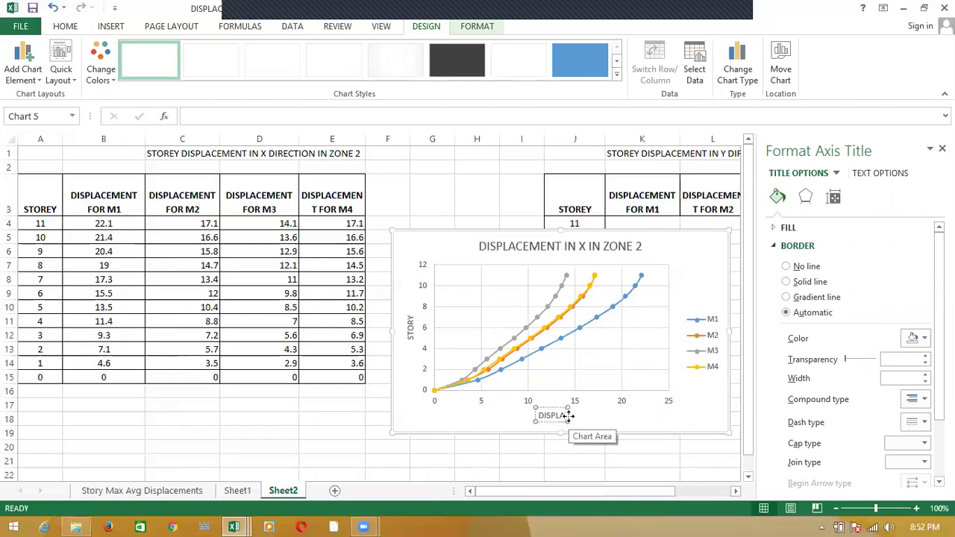
{"action": "type", "text": "MENT"}
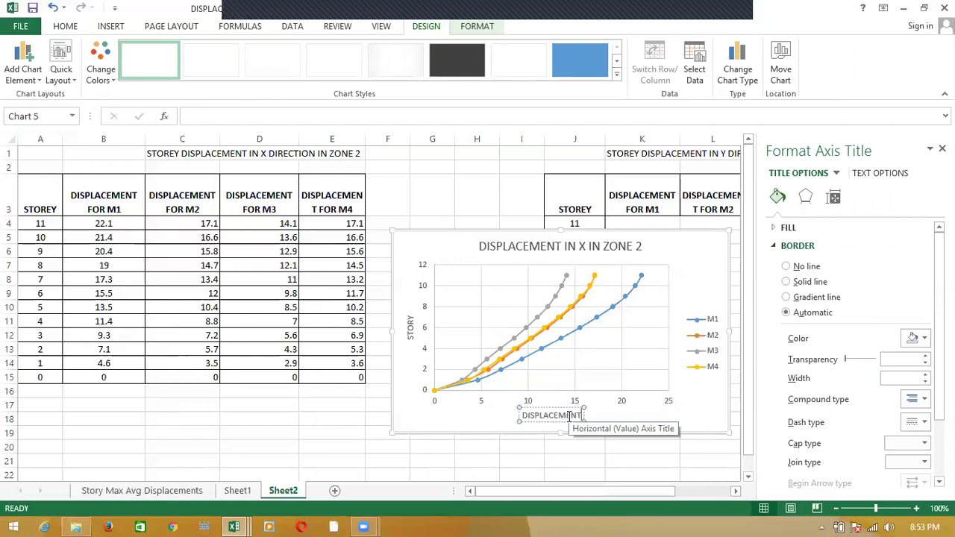
{"action": "key", "text": "Return"}
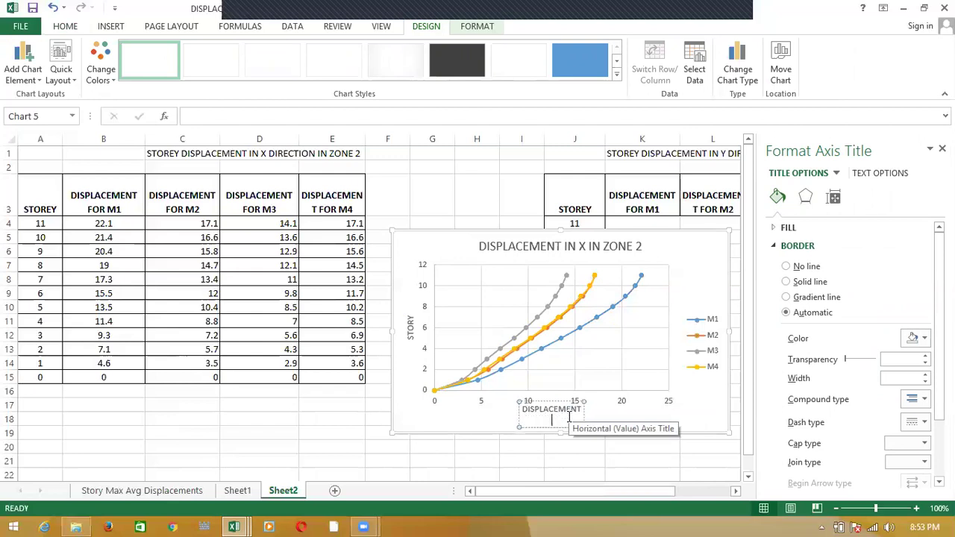
{"action": "key", "text": "BackSpace"}
{"action": "left_click", "coordinate": [518, 457]}
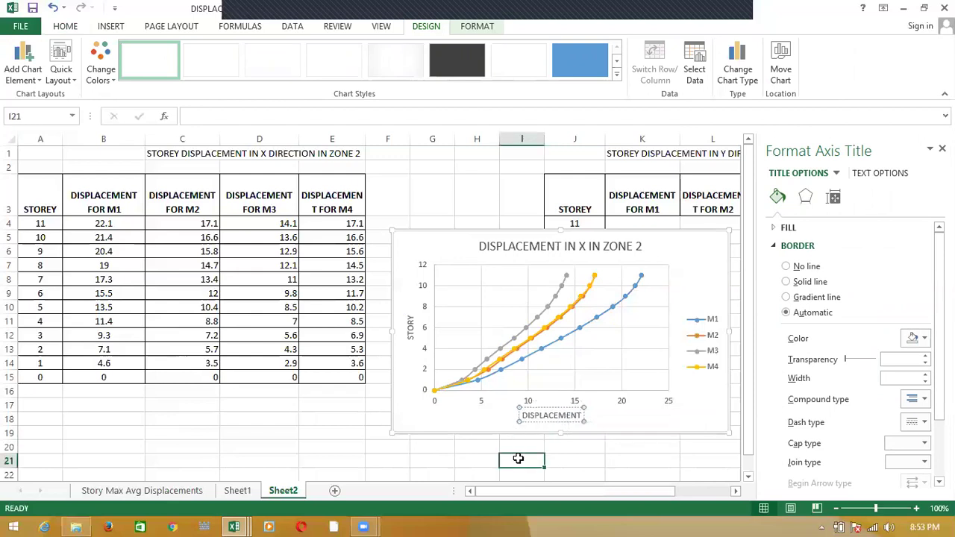
{"action": "left_click", "coordinate": [551, 416]}
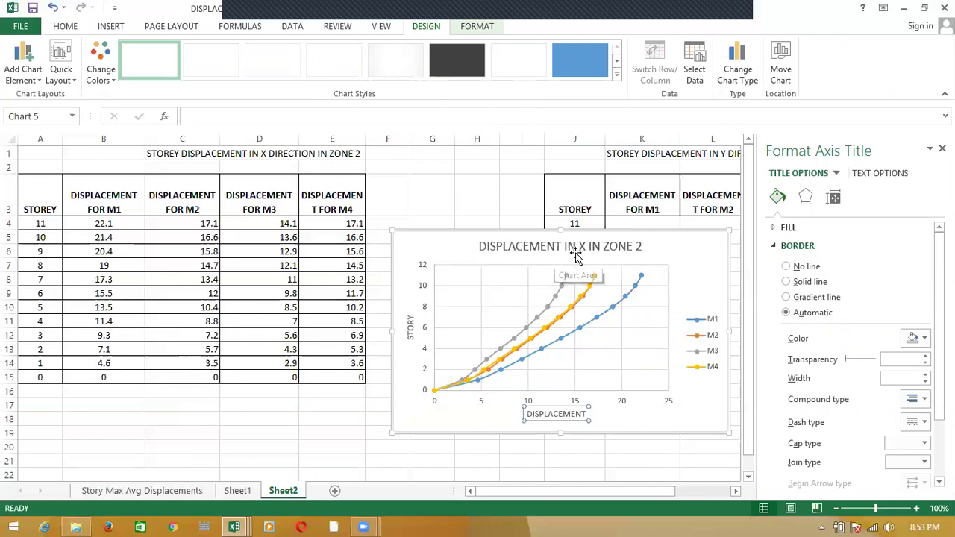
- Move the chart below the X-direction table, with its upper edge at row 17, and close the formatting pane
{"action": "left_click_drag", "start_coordinate": [455, 252], "coordinate": [76, 420]}
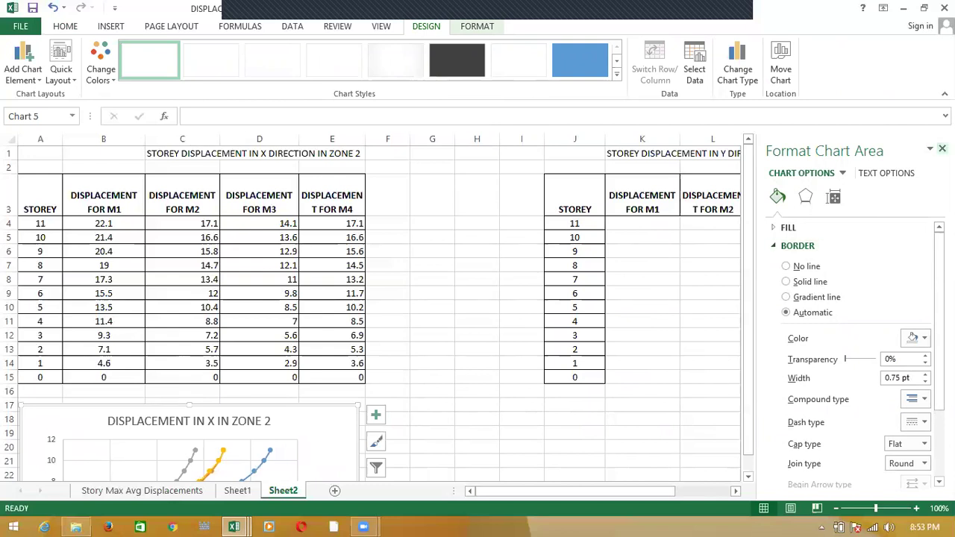
{"action": "left_click", "coordinate": [941, 149]}
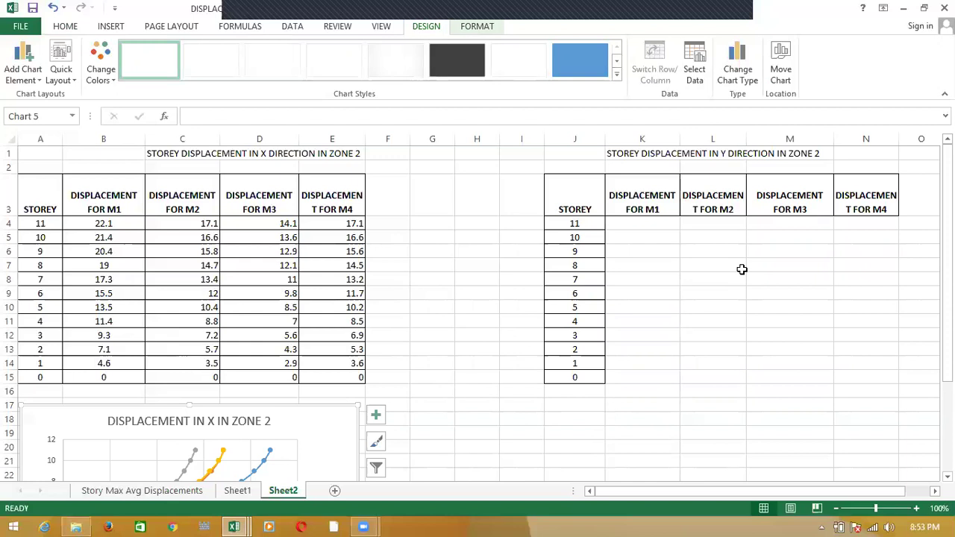
{"action": "key", "text": "Down"}
{"action": "key", "text": "Escape"}
{"action": "left_click", "coordinate": [715, 323]}
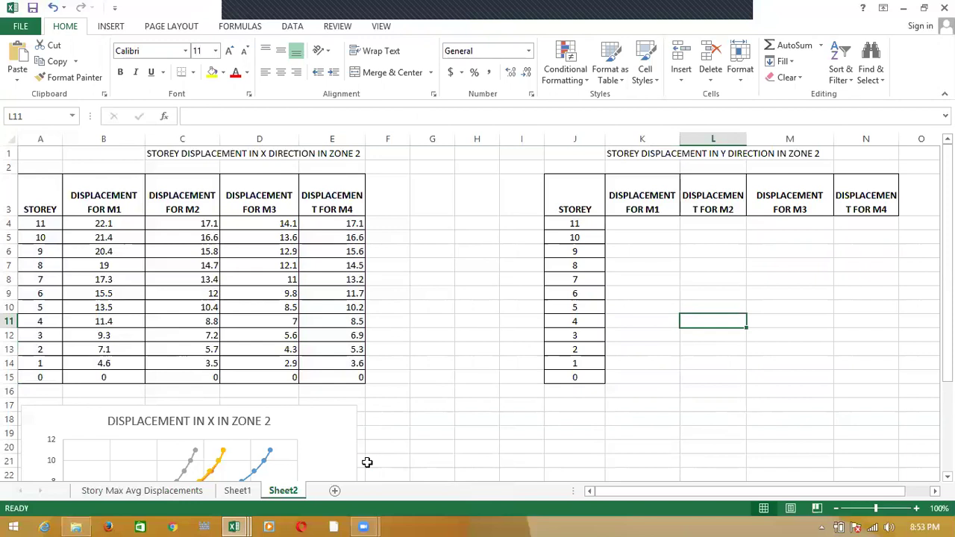
- Close both open workbooks and, in File Explorer, open the story drifts workbook from the zone2 folder of REGULAR MODEL
{"action": "left_click", "coordinate": [944, 7]}
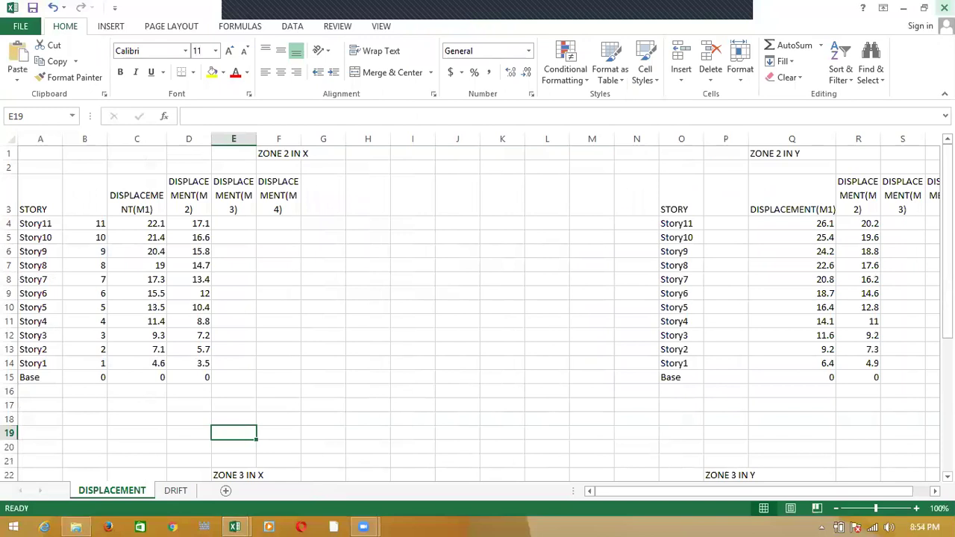
{"action": "left_click", "coordinate": [944, 7]}
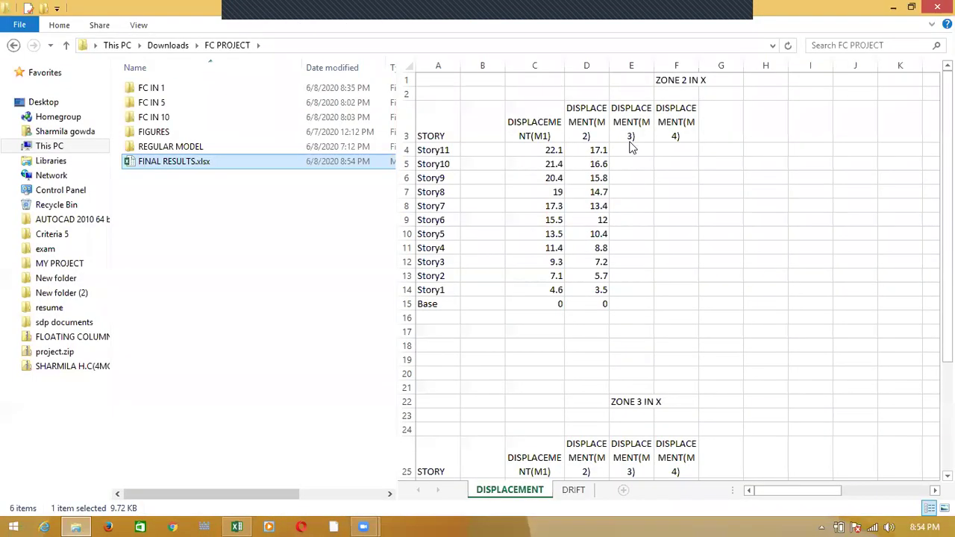
{"action": "double_click", "coordinate": [246, 153]}
{"action": "double_click", "coordinate": [206, 89]}
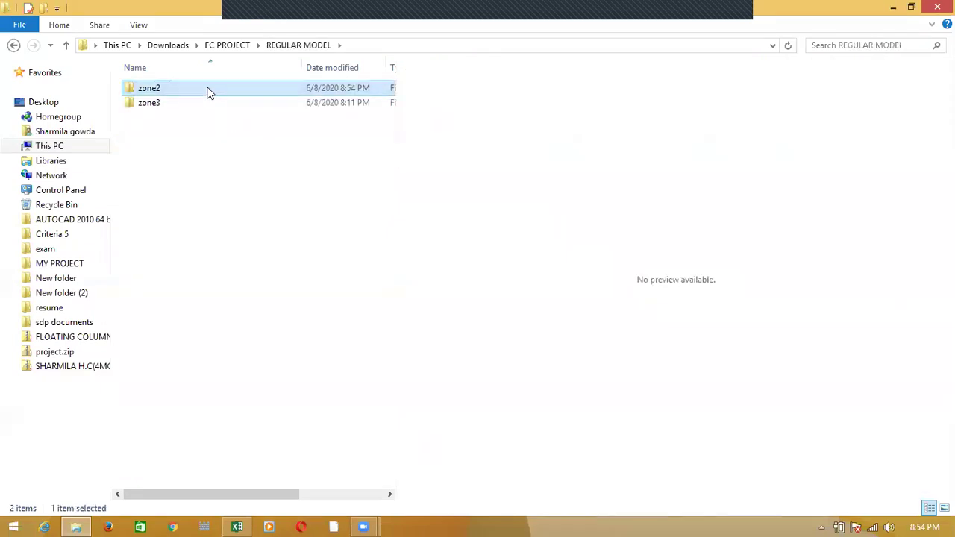
{"action": "double_click", "coordinate": [214, 122]}
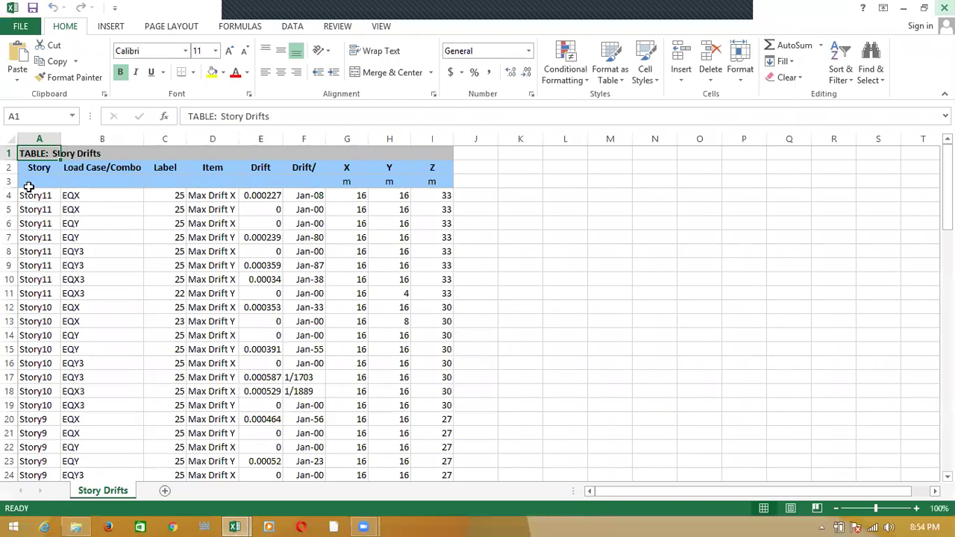
- Add column filters to the header rows 2 and 3 of the Story Drifts table
{"action": "left_click_drag", "start_coordinate": [9, 167], "coordinate": [10, 181]}
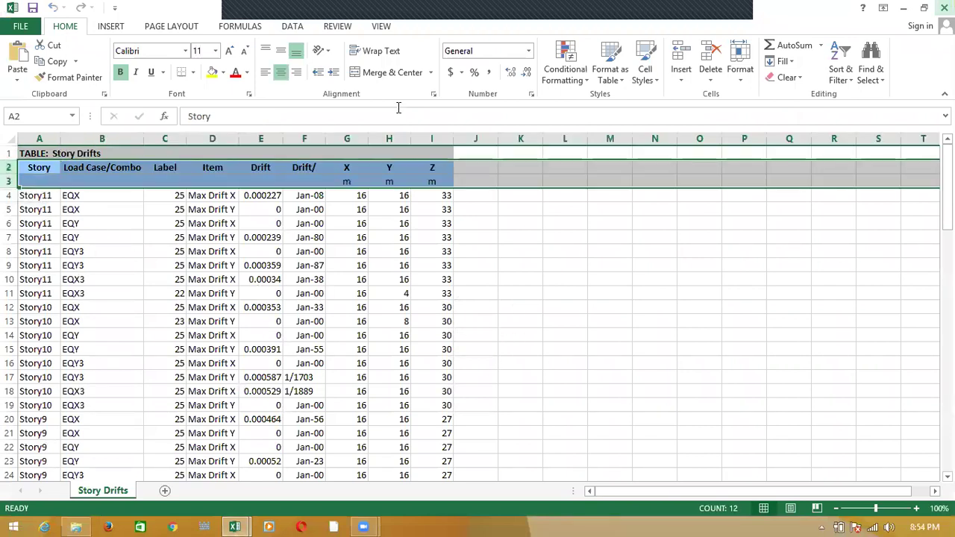
{"action": "left_click", "coordinate": [842, 75]}
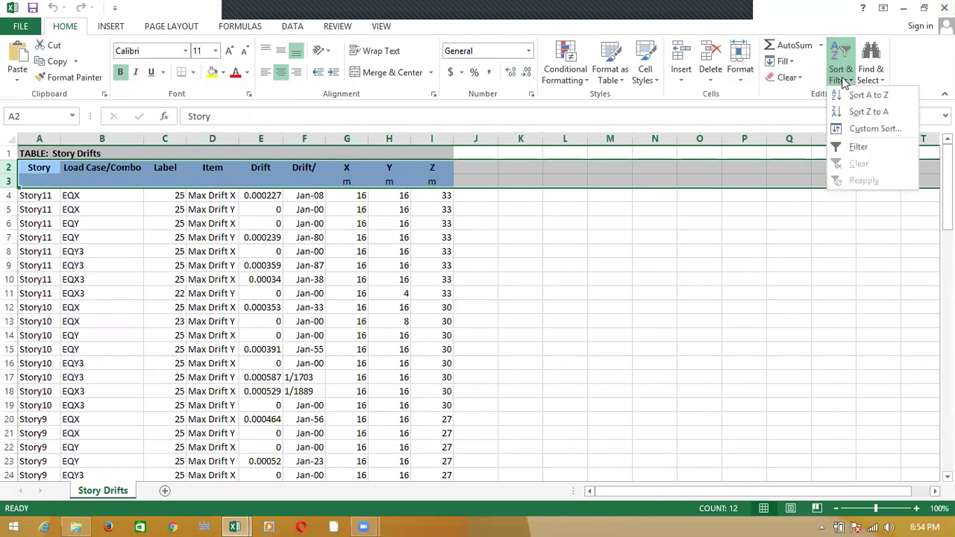
{"action": "left_click", "coordinate": [859, 148]}
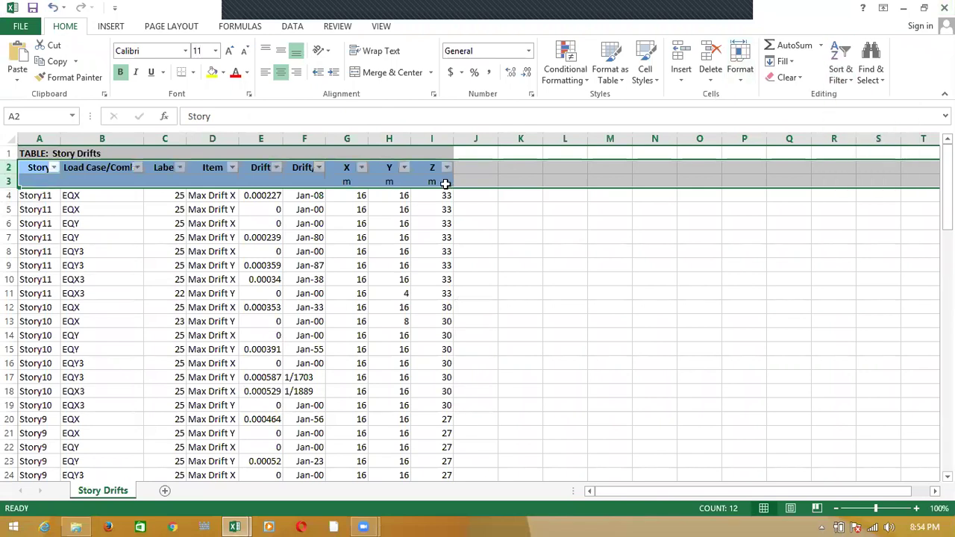
- Filter the Load Case/Combo column to EQX only and look over the filtered story drift rows
{"action": "left_click", "coordinate": [137, 168]}
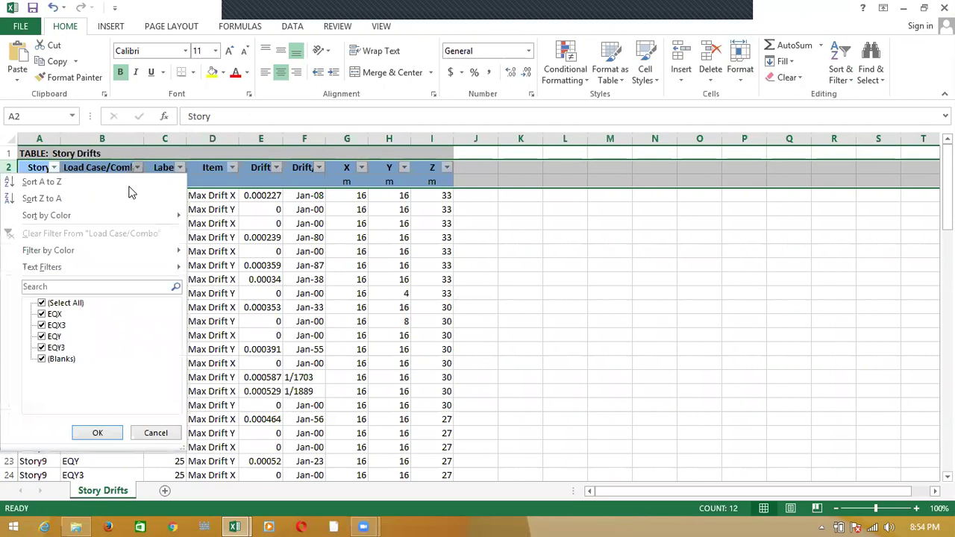
{"action": "left_click", "coordinate": [42, 304]}
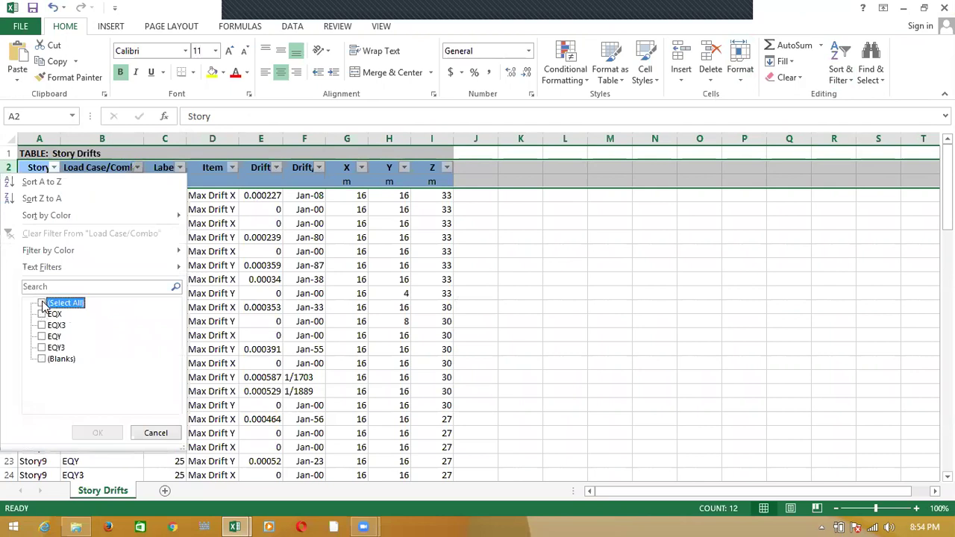
{"action": "left_click", "coordinate": [42, 314]}
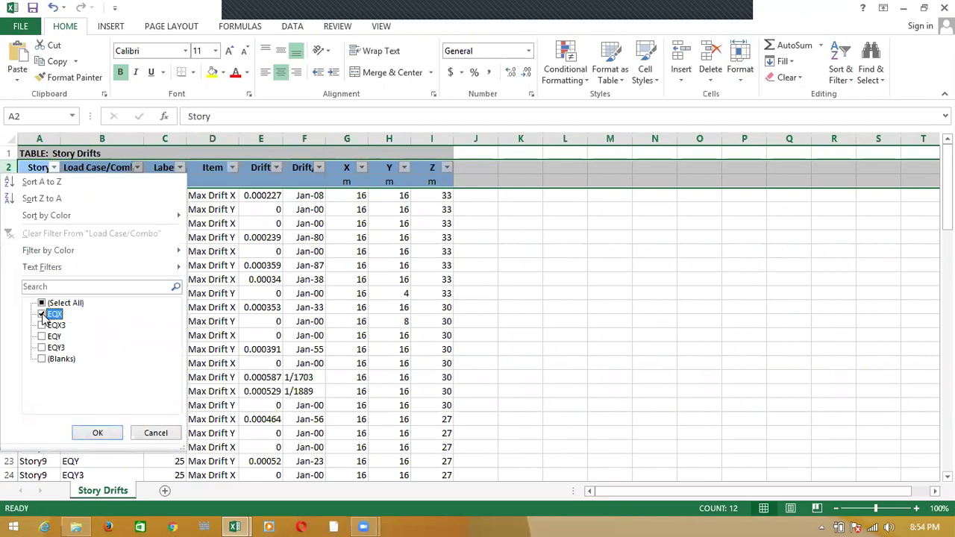
{"action": "left_click", "coordinate": [97, 433]}
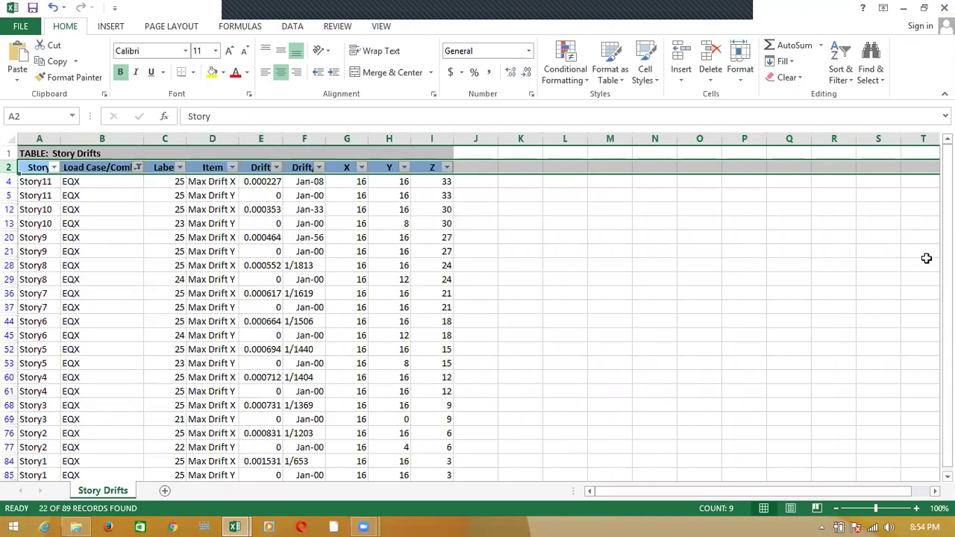
{"action": "left_click_drag", "start_coordinate": [947, 268], "coordinate": [947, 287]}
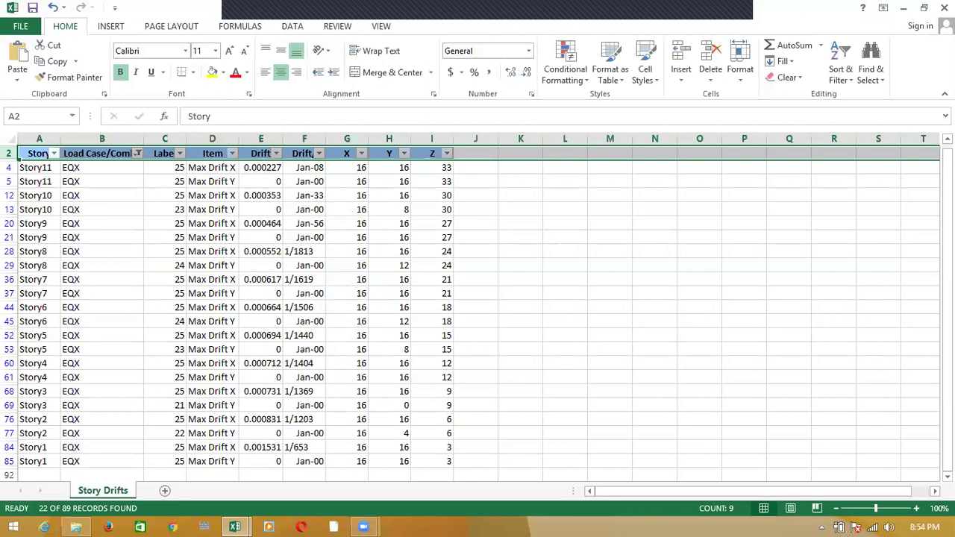
{"action": "left_click_drag", "start_coordinate": [948, 328], "coordinate": [948, 322]}
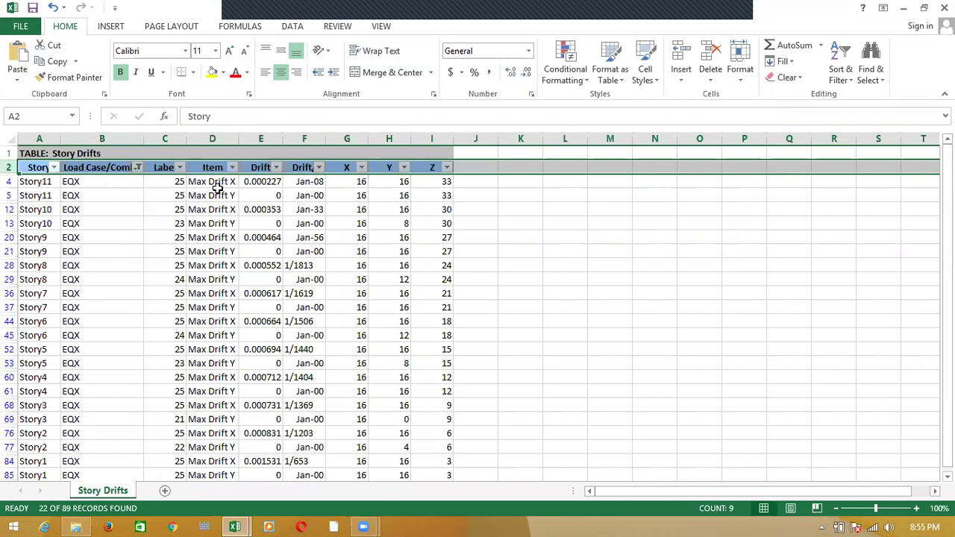
- Filter the Item column of the Story Drifts table to show only Max Drift X
{"action": "left_click", "coordinate": [276, 167]}
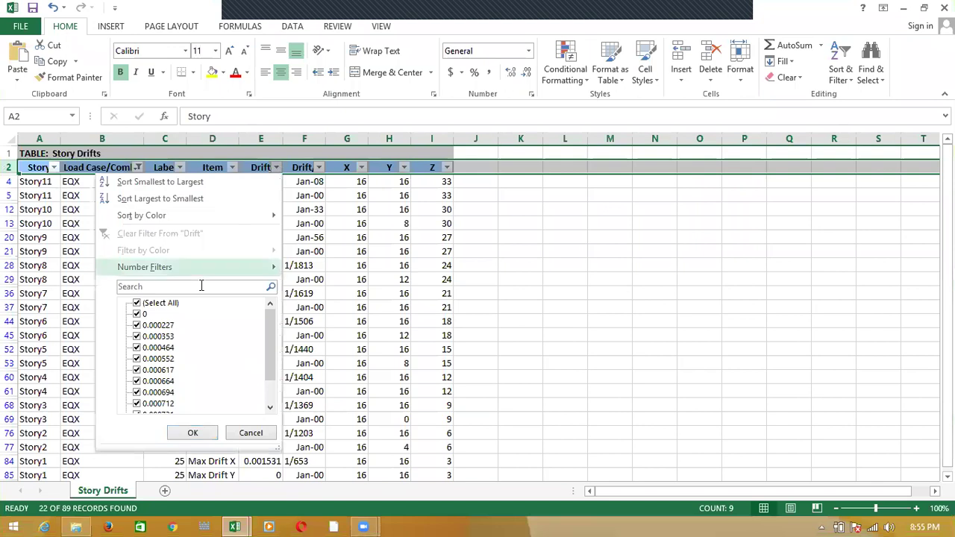
{"action": "left_click", "coordinate": [326, 244]}
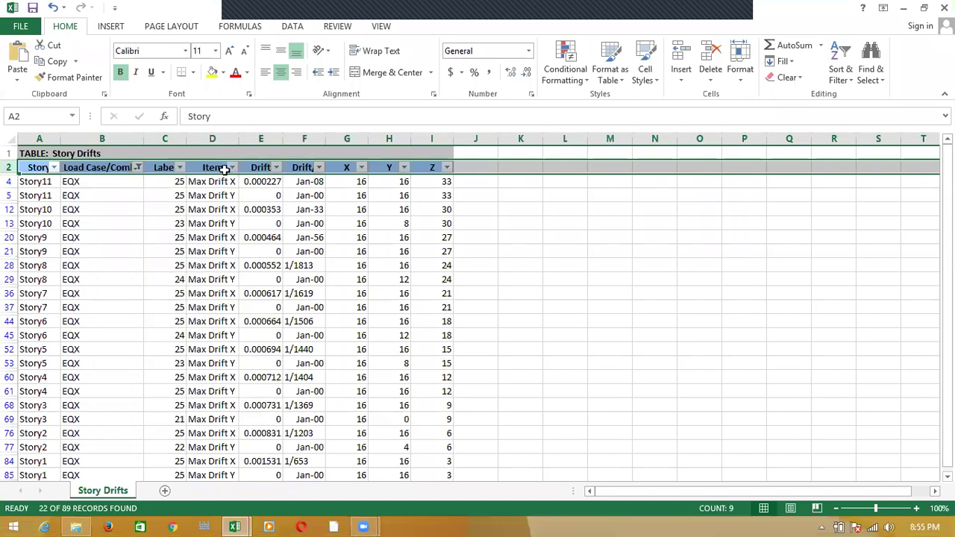
{"action": "left_click", "coordinate": [232, 167]}
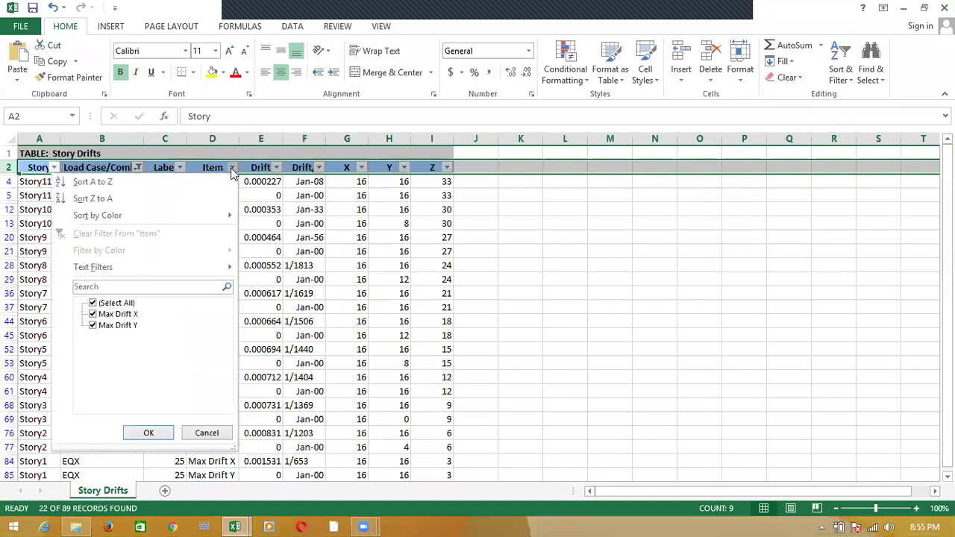
{"action": "left_click", "coordinate": [92, 326]}
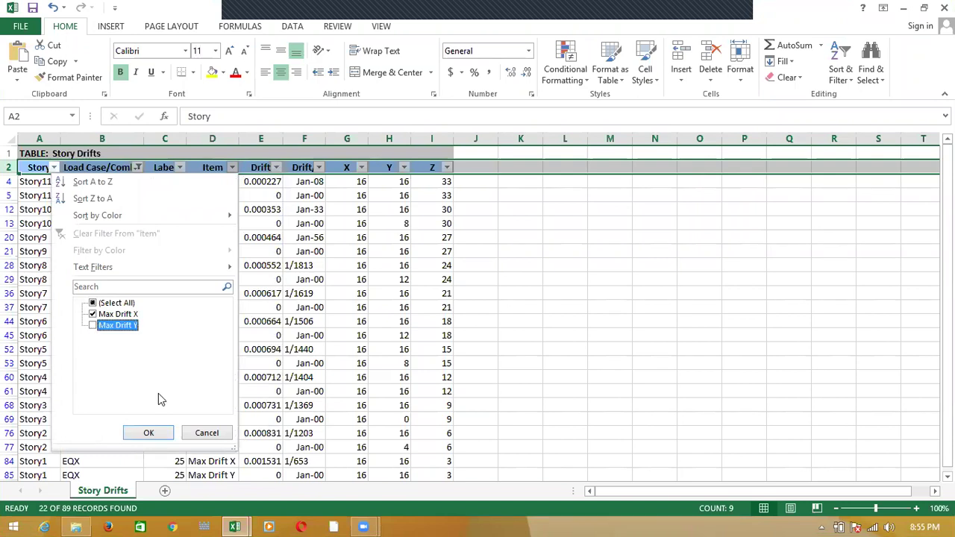
{"action": "left_click", "coordinate": [149, 433]}
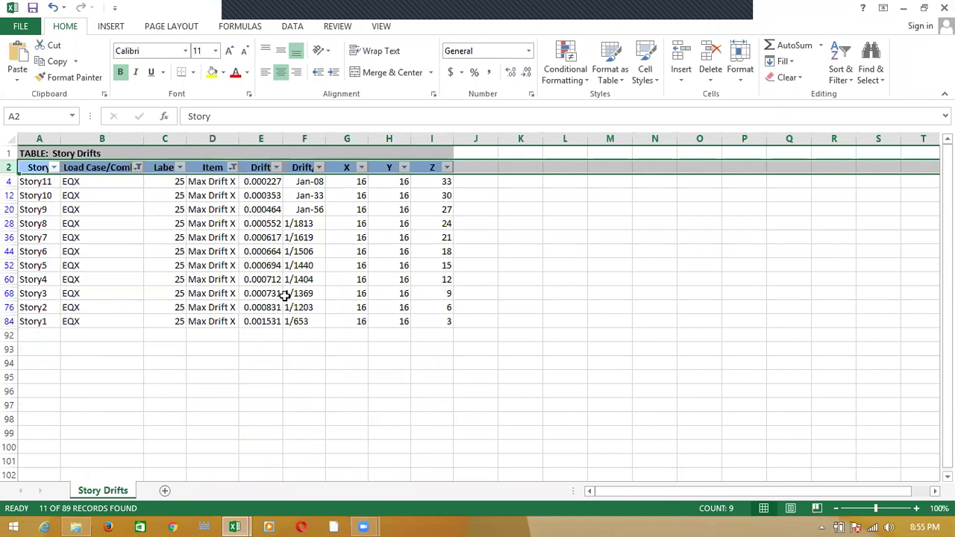
- Open the FINAL RESULTS workbook from the FC PROJECT folder in File Explorer and show its DRIFT sheet
{"action": "mouse_move", "coordinate": [235, 523]}
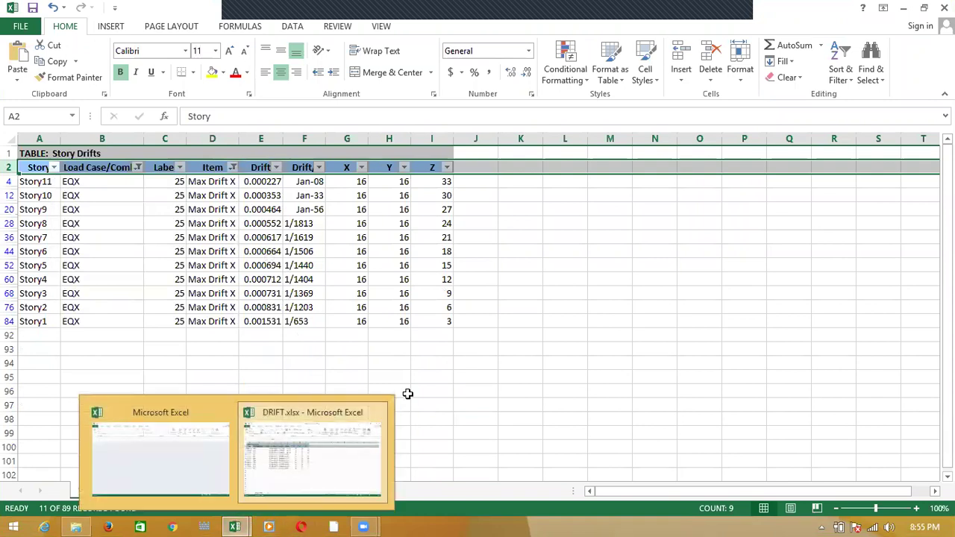
{"action": "mouse_move", "coordinate": [75, 526]}
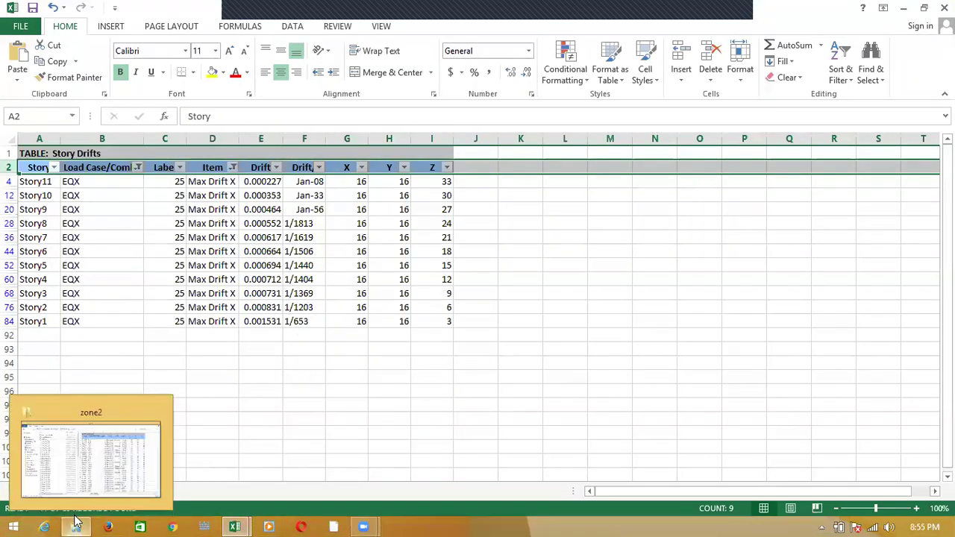
{"action": "left_click", "coordinate": [70, 458]}
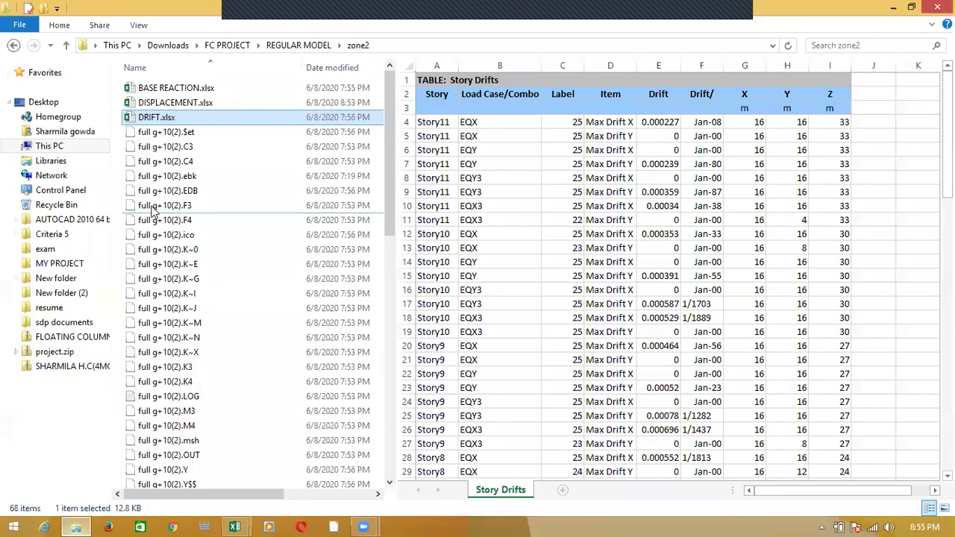
{"action": "left_click", "coordinate": [68, 44]}
{"action": "left_click", "coordinate": [65, 45]}
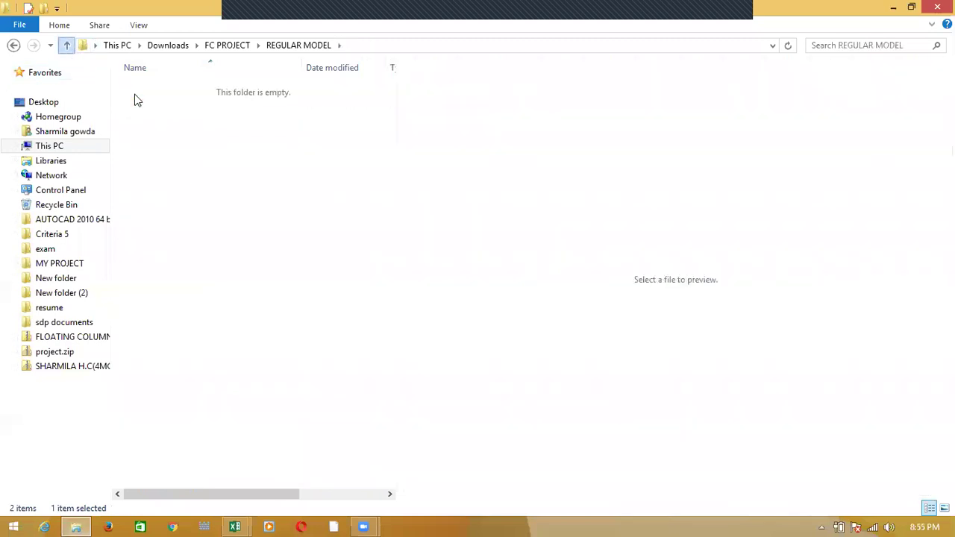
{"action": "double_click", "coordinate": [164, 163]}
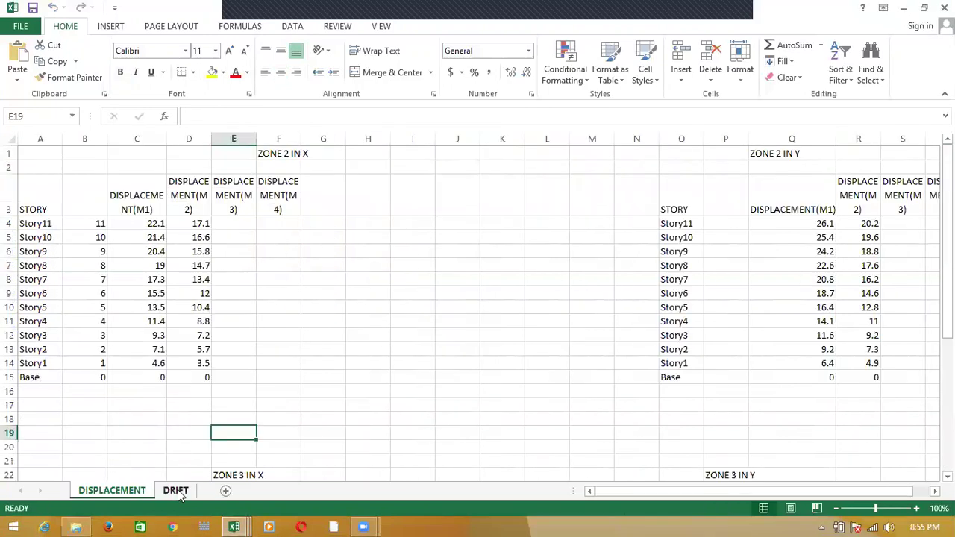
{"action": "left_click", "coordinate": [176, 491]}
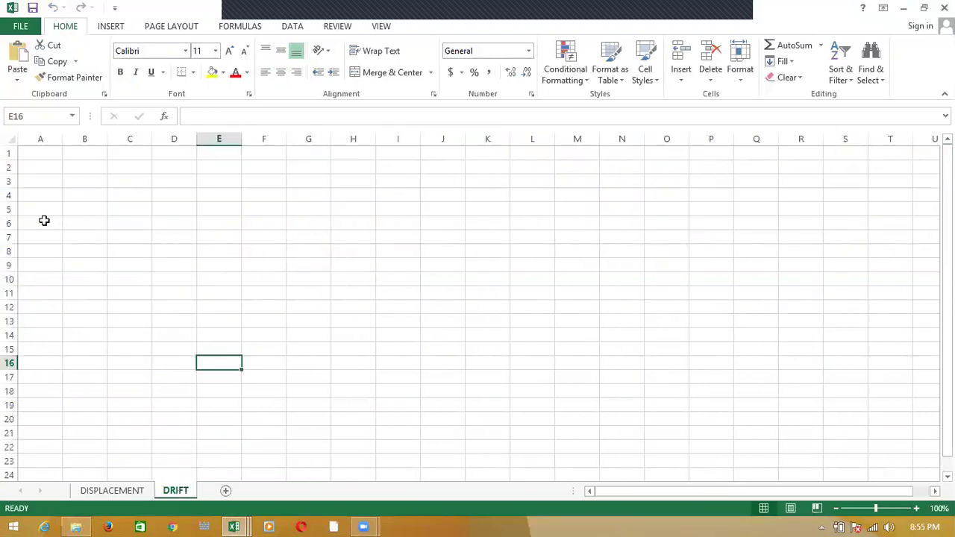
- Enter the heading "DRIFT IN X IN Z2" in cell E1 of the DRIFT sheet
{"action": "left_click", "coordinate": [214, 158]}
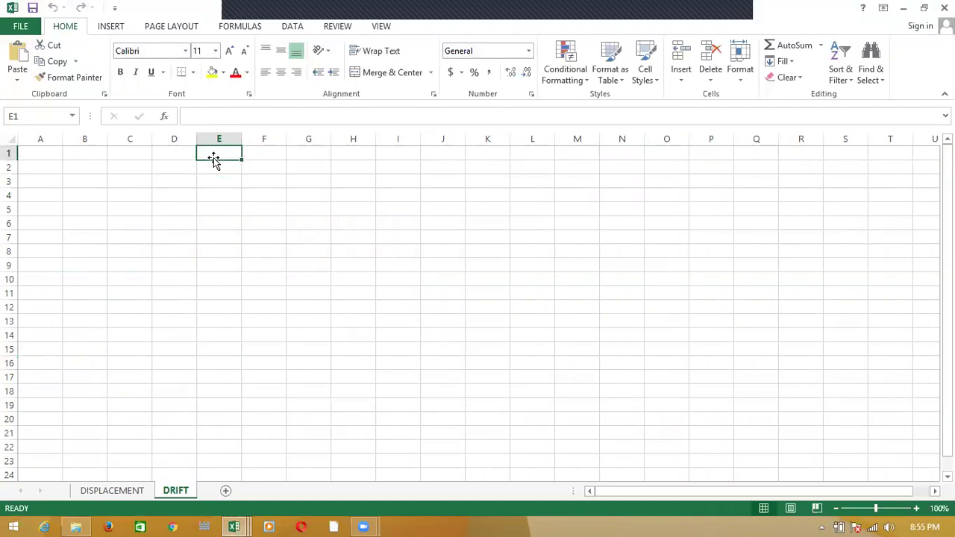
{"action": "type", "text": "DR"}
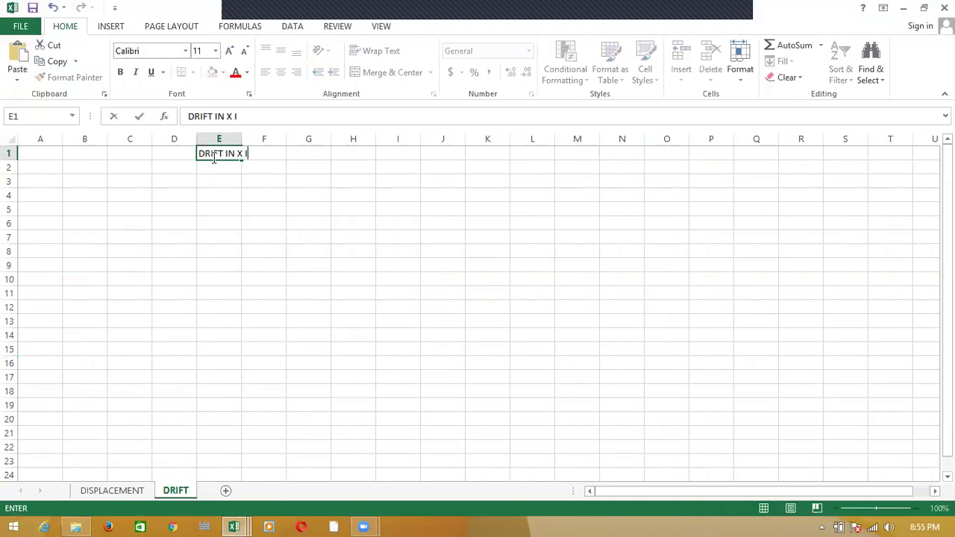
{"action": "type", "text": "IFT IN X IN Z2"}
{"action": "left_click", "coordinate": [311, 234]}
- Copy the E1 heading to cell Q1 and change it there to "DRIFT IN Y IN Z2"
{"action": "left_click", "coordinate": [228, 153]}
{"action": "key", "text": "ctrl+c"}
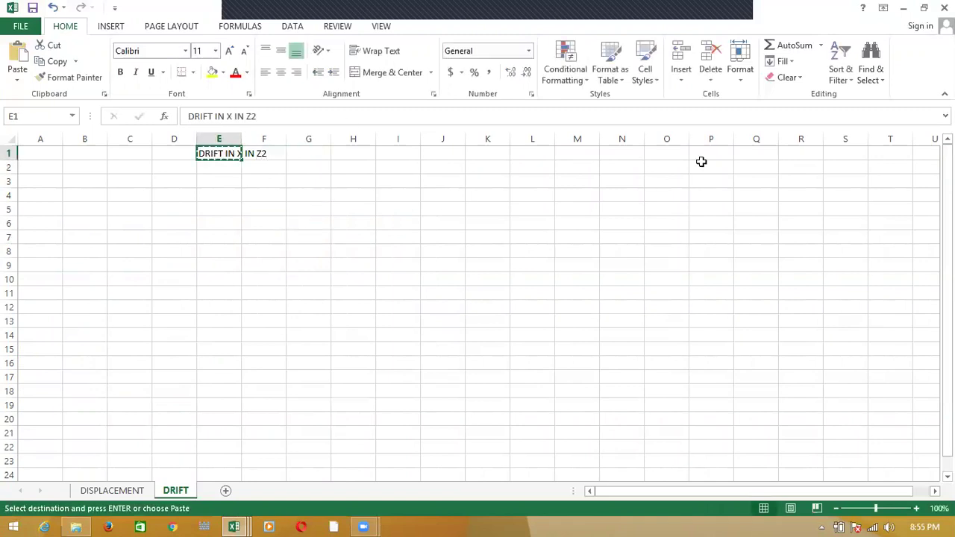
{"action": "left_click", "coordinate": [738, 153]}
{"action": "key", "text": "ctrl+v"}
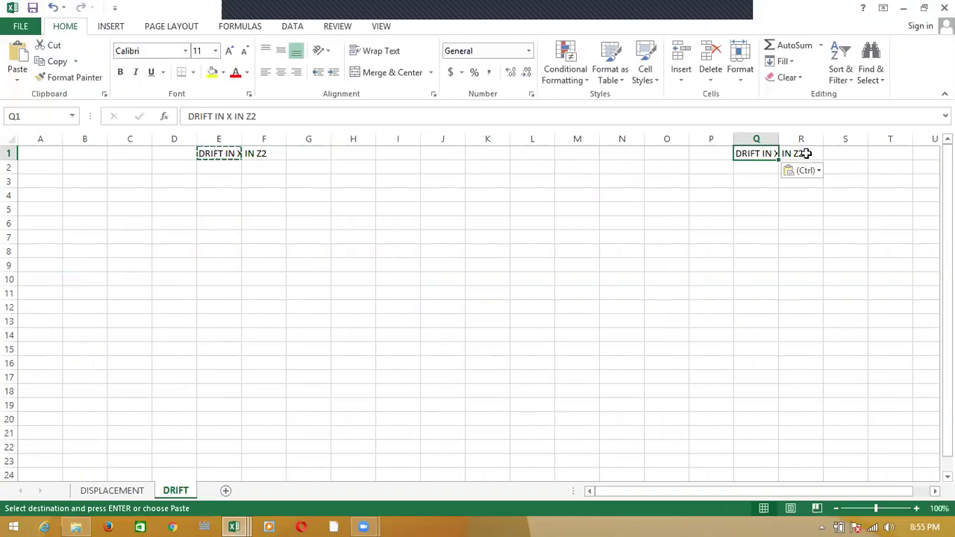
{"action": "left_click", "coordinate": [786, 153]}
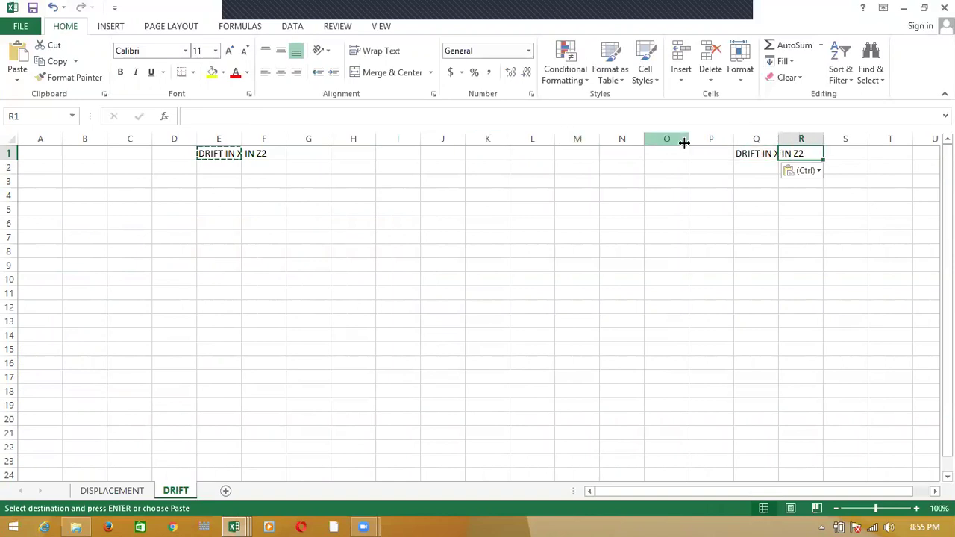
{"action": "left_click", "coordinate": [746, 154]}
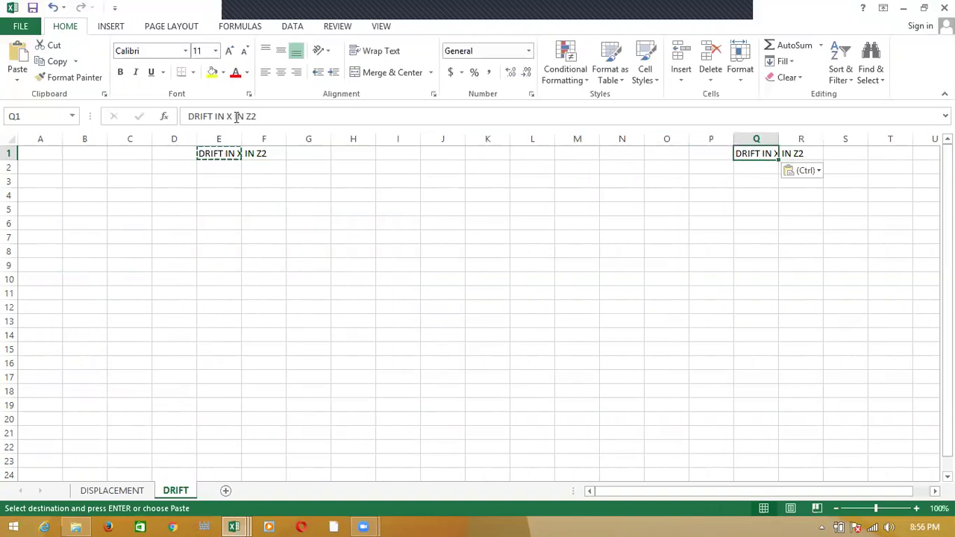
{"action": "left_click", "coordinate": [237, 117]}
{"action": "key", "text": "BackSpace"}
{"action": "type", "text": "Y"}
{"action": "left_click", "coordinate": [298, 217]}
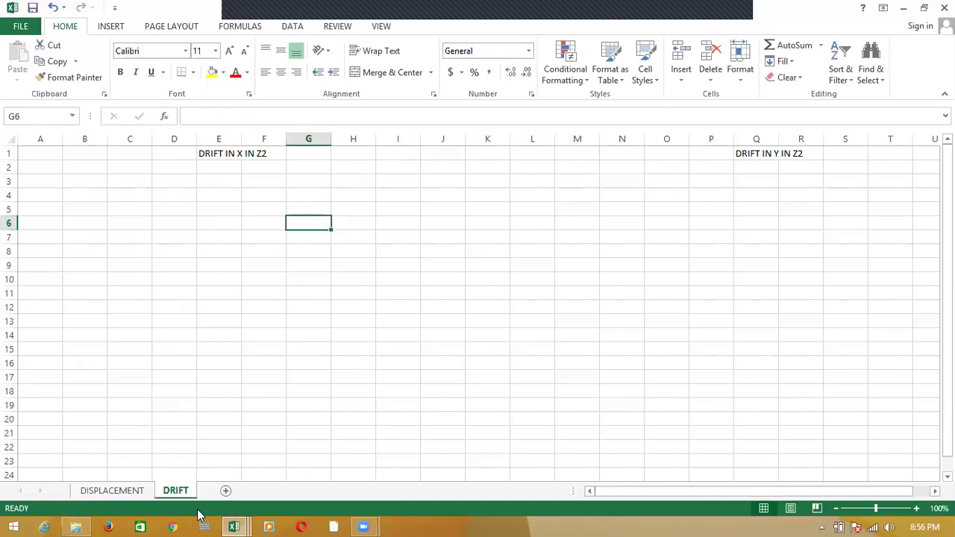
- Copy the filtered story names Story11 to Story1 from DRIFT.xlsx into the DRIFT sheet of FINAL RESULTS, starting at cell A3
{"action": "mouse_move", "coordinate": [236, 520]}
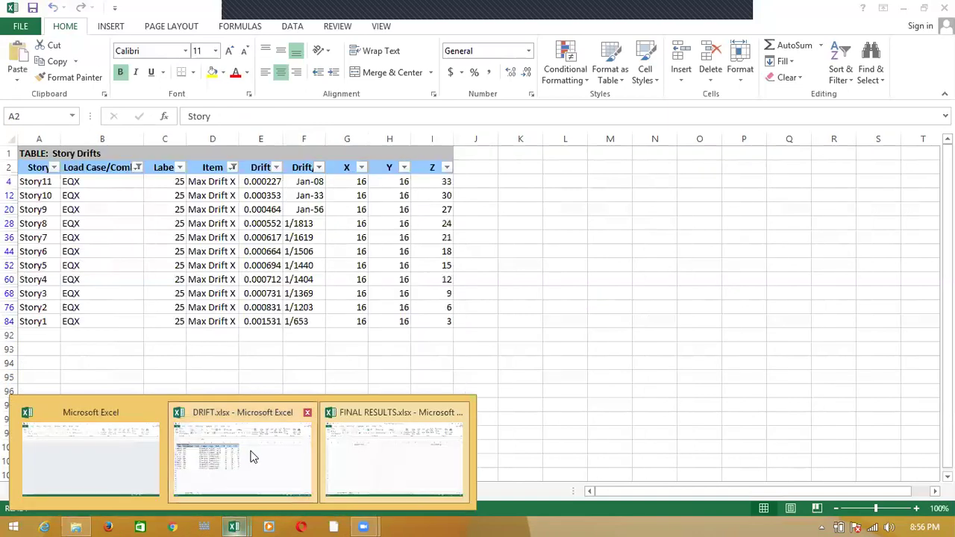
{"action": "left_click", "coordinate": [250, 452]}
{"action": "left_click_drag", "start_coordinate": [41, 179], "coordinate": [56, 327]}
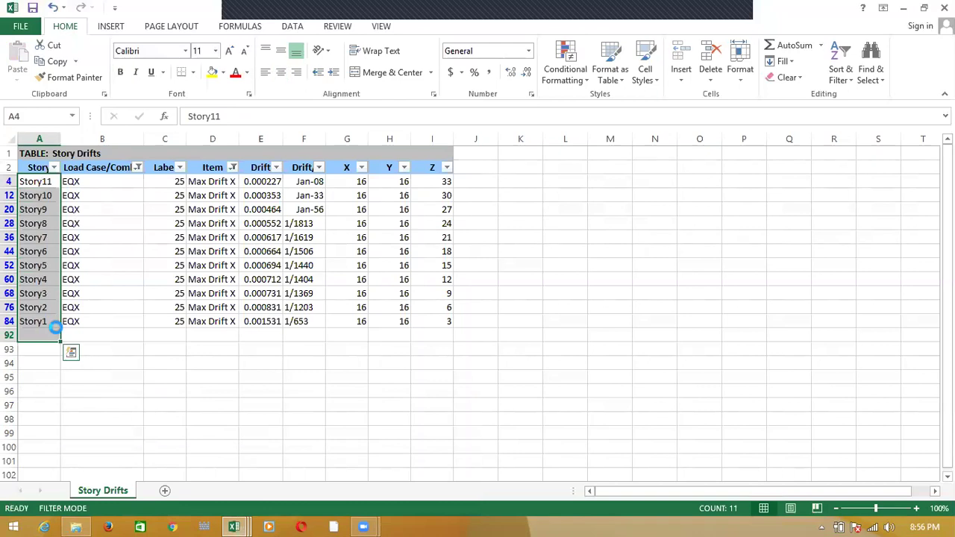
{"action": "key", "text": "ctrl+c"}
{"action": "key", "text": "alt+Tab"}
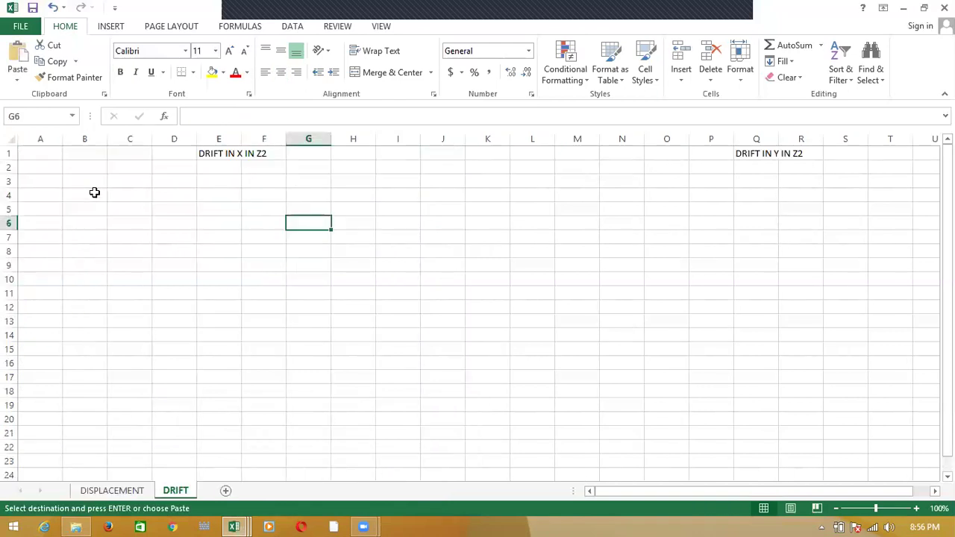
{"action": "left_click", "coordinate": [54, 182]}
{"action": "key", "text": "ctrl+v"}
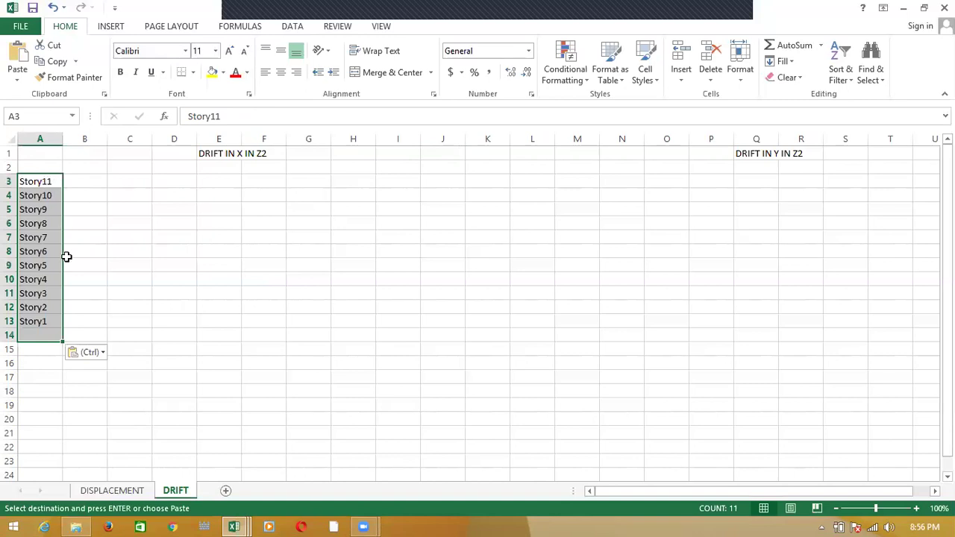
{"action": "key", "text": "alt+Tab"}
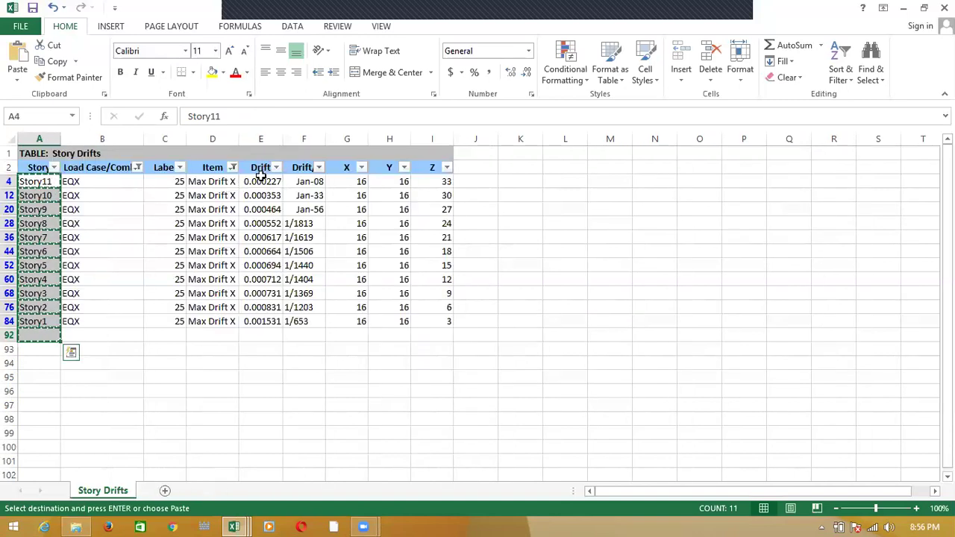
{"action": "left_click_drag", "start_coordinate": [257, 181], "coordinate": [275, 298]}
{"action": "left_click", "coordinate": [270, 321]}
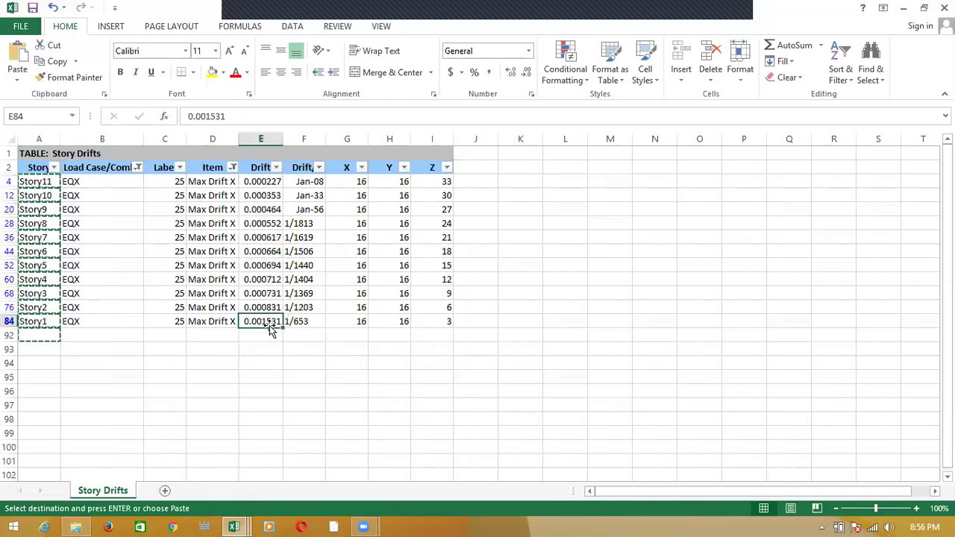
{"action": "key", "text": "alt+Tab"}
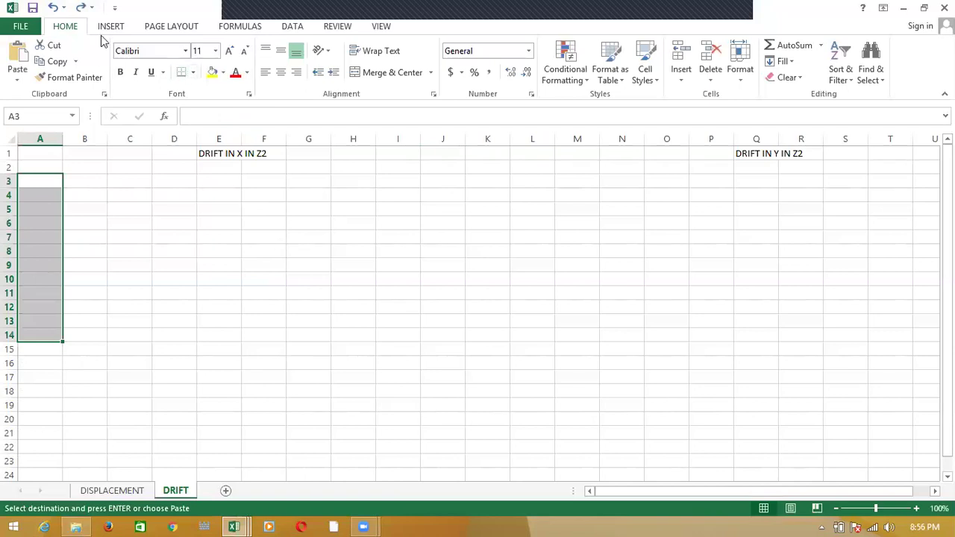
{"action": "left_click", "coordinate": [81, 8]}
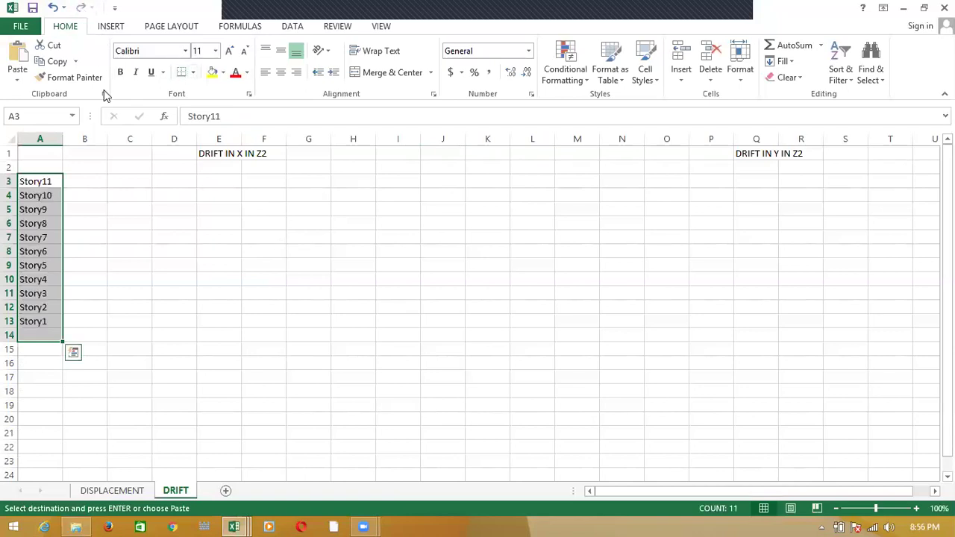
- Copy the filtered Drift values for Story11 to Story1 from DRIFT.xlsx into the FINAL RESULTS DRIFT sheet, starting at cell C3
{"action": "key", "text": "alt+Tab"}
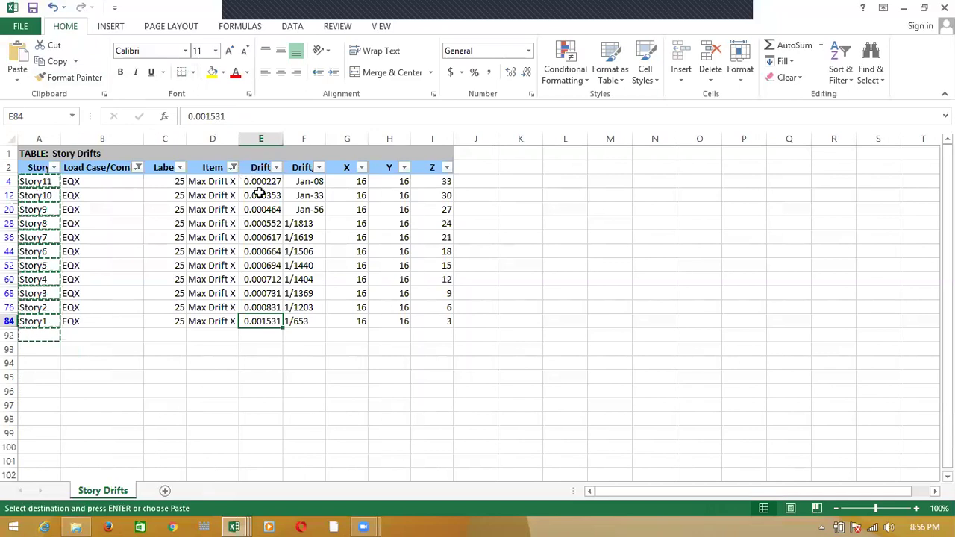
{"action": "left_click_drag", "start_coordinate": [256, 180], "coordinate": [277, 321]}
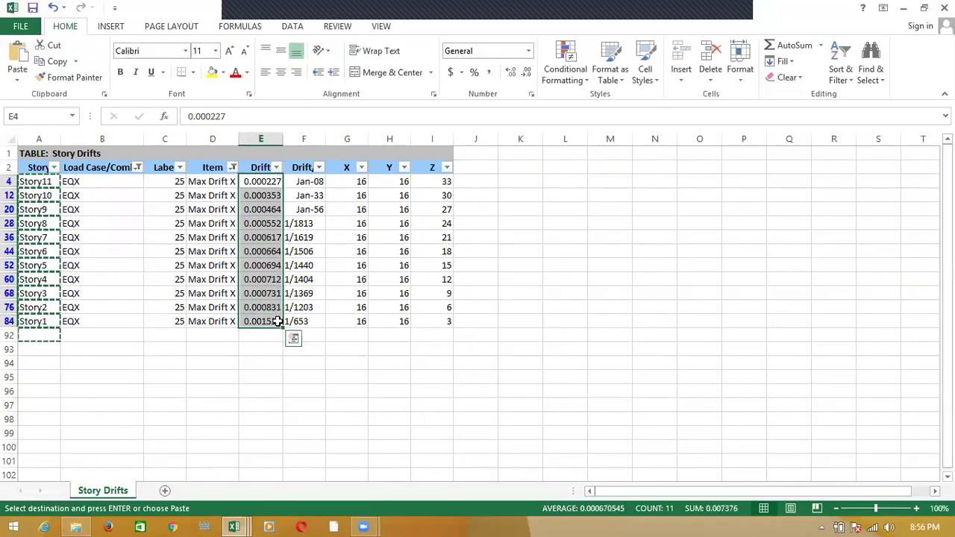
{"action": "key", "text": "ctrl+c"}
{"action": "key", "text": "alt+Tab"}
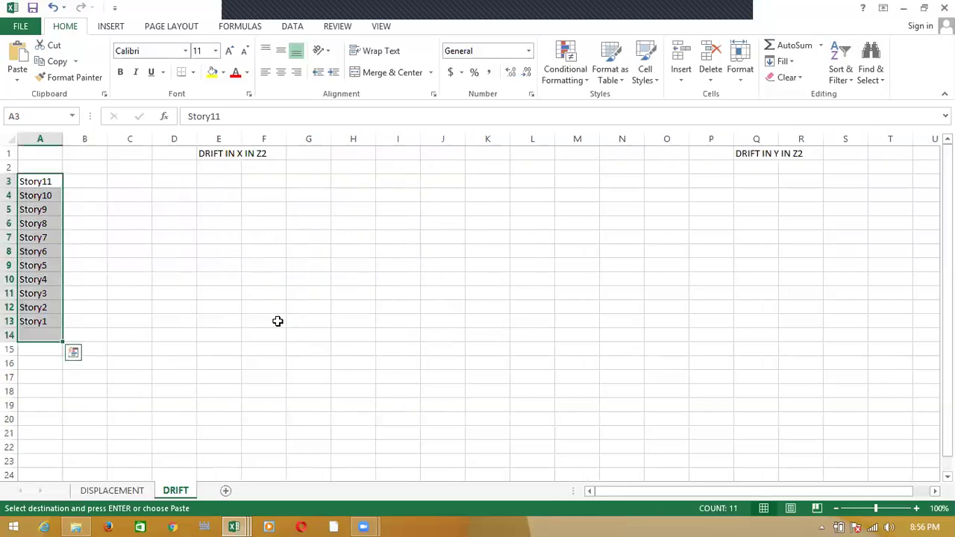
{"action": "left_click", "coordinate": [120, 182]}
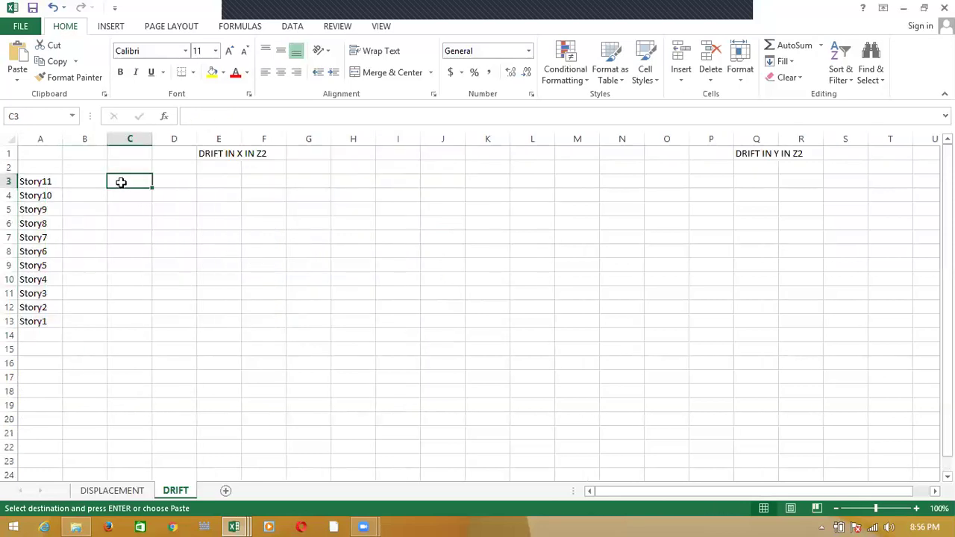
{"action": "key", "text": "ctrl+v"}
- Label the pasted columns with the headers DRIFT in cell C2 and STORY in cell A2
{"action": "left_click", "coordinate": [127, 167]}
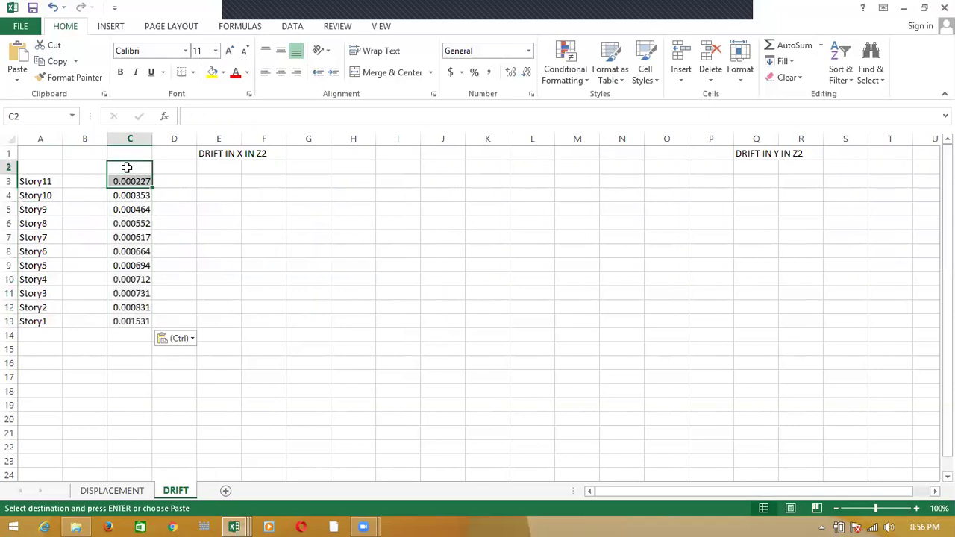
{"action": "type", "text": "DRIF"}
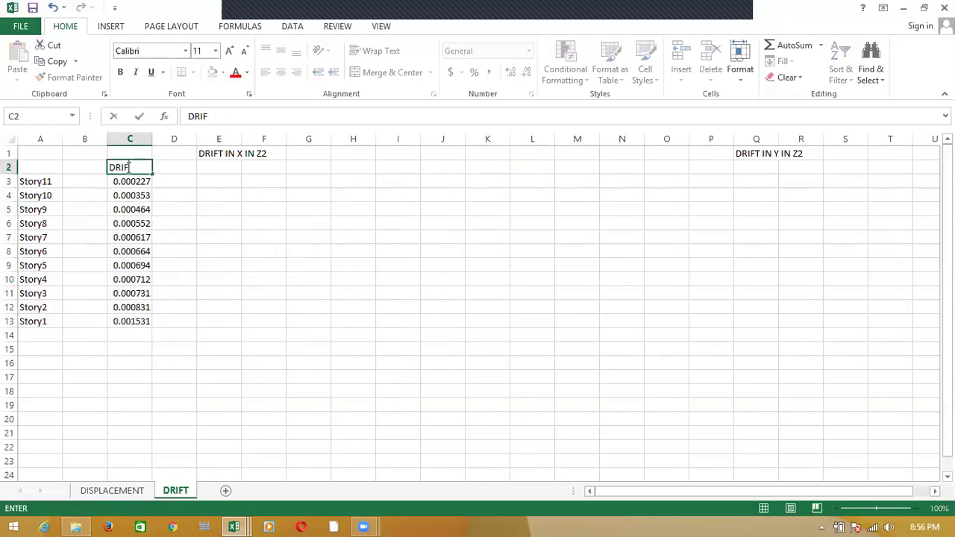
{"action": "type", "text": "T"}
{"action": "left_click", "coordinate": [51, 167]}
{"action": "type", "text": "S"}
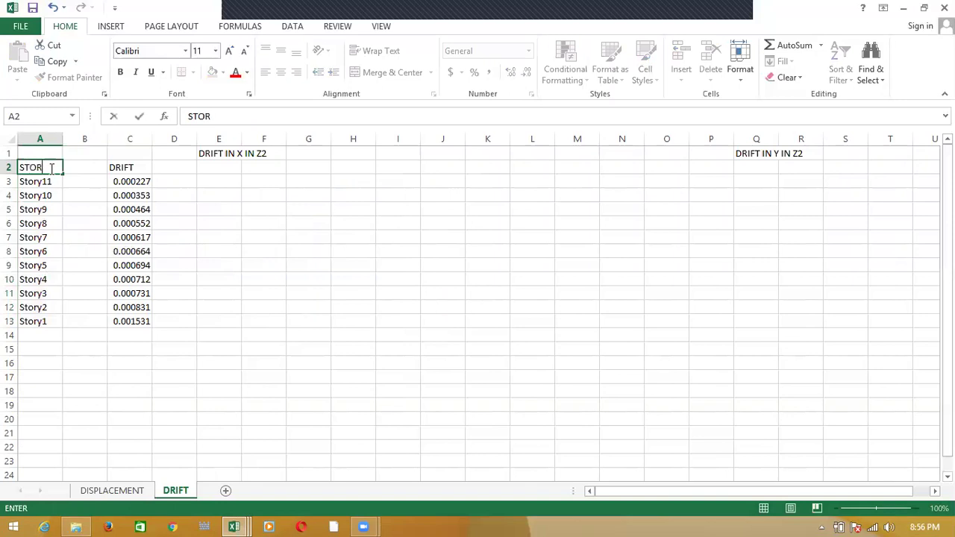
{"action": "left_click", "coordinate": [212, 276]}
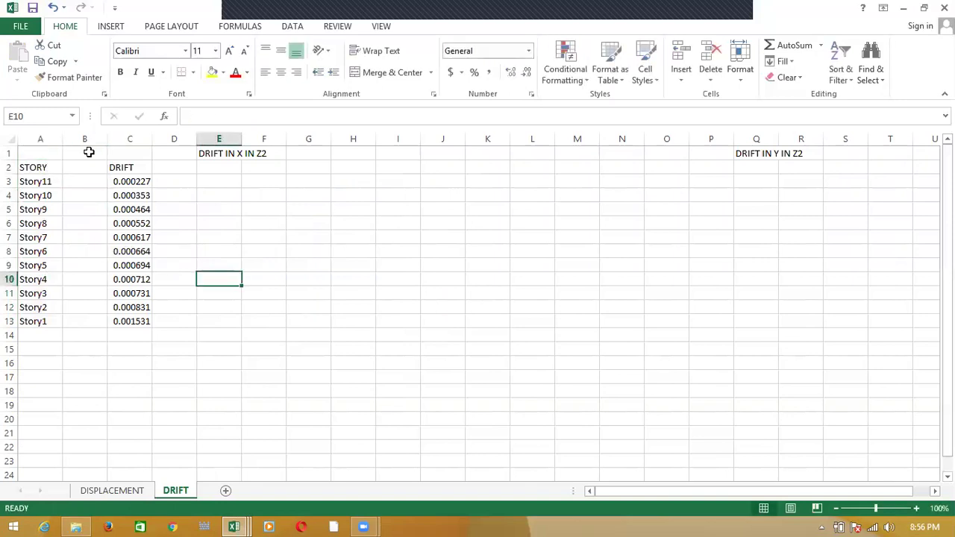
{"action": "left_click", "coordinate": [80, 179]}
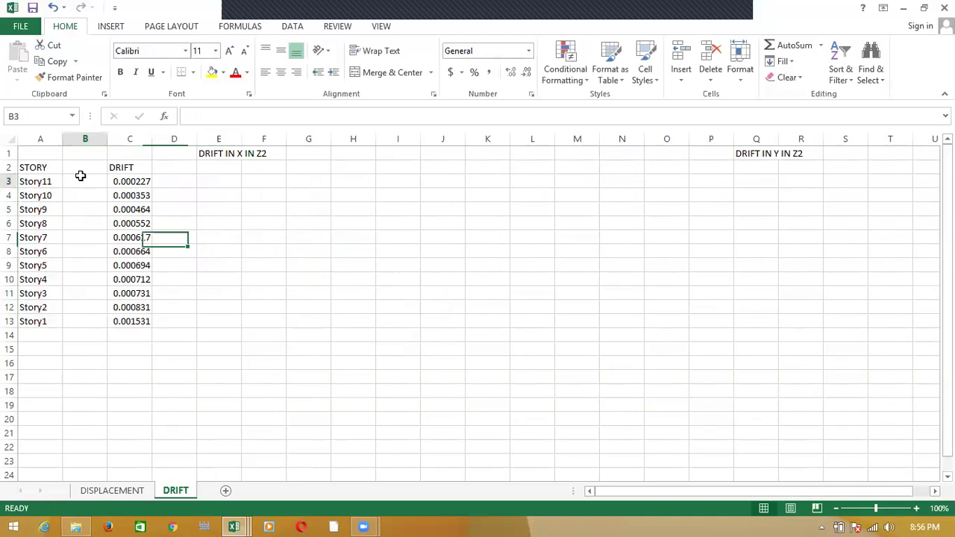
- Number the storeys from 11 down to 1 in cells B3 to B13, beside the story names
{"action": "type", "text": "11"}
{"action": "key", "text": "Return"}
{"action": "type", "text": "10"}
{"action": "key", "text": "Return"}
{"action": "type", "text": "9"}
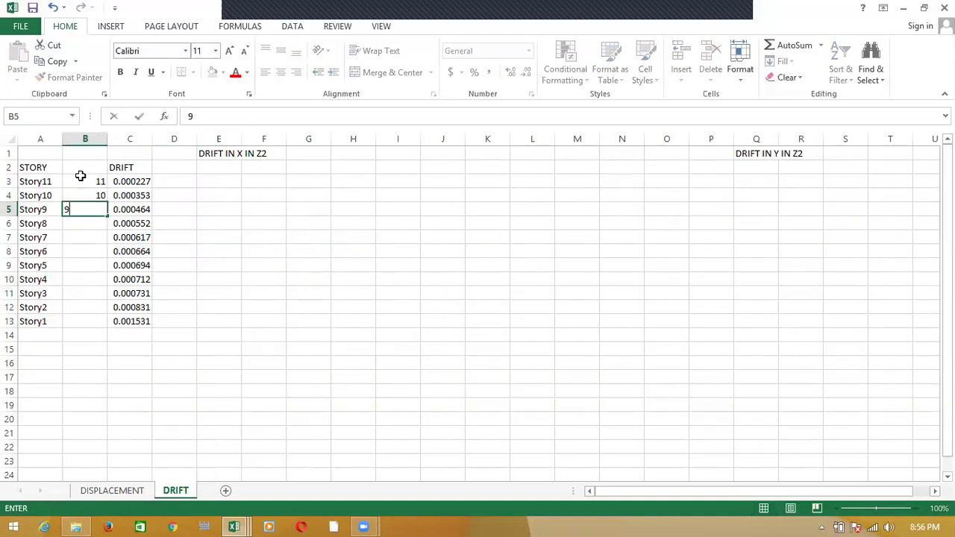
{"action": "key", "text": "Return"}
{"action": "type", "text": "87"}
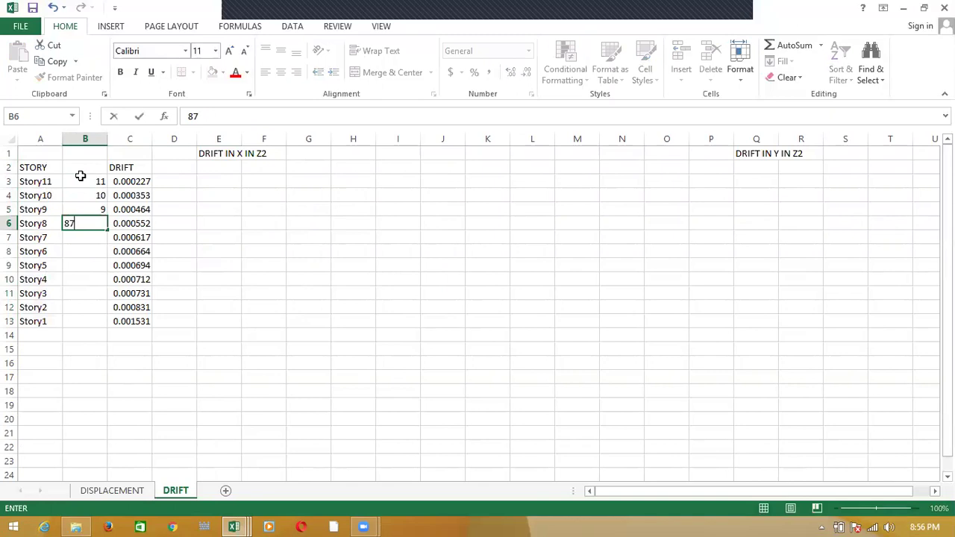
{"action": "key", "text": "Return"}
{"action": "type", "text": "7"}
{"action": "key", "text": "Return"}
{"action": "type", "text": "6"}
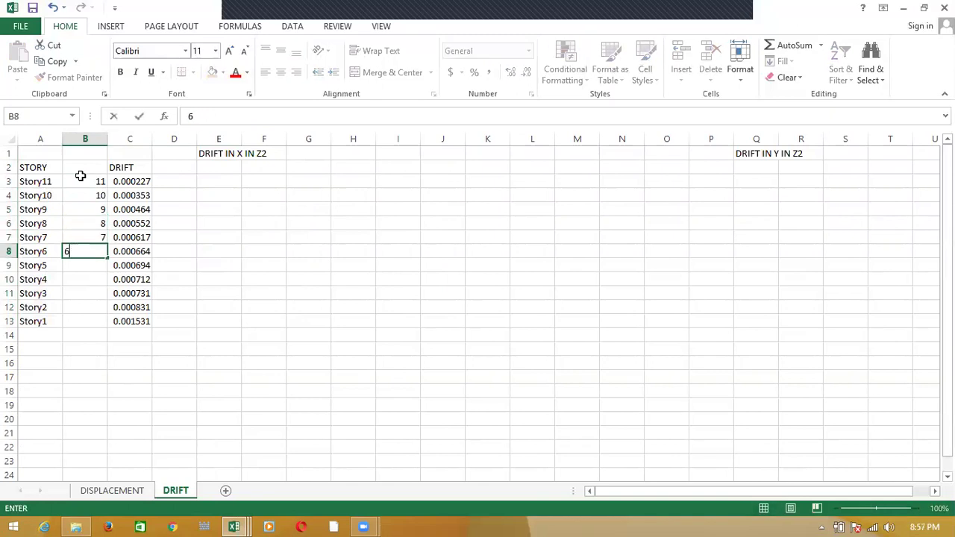
{"action": "key", "text": "Return"}
{"action": "type", "text": "5"}
{"action": "key", "text": "Return"}
{"action": "type", "text": "4"}
{"action": "key", "text": "Return"}
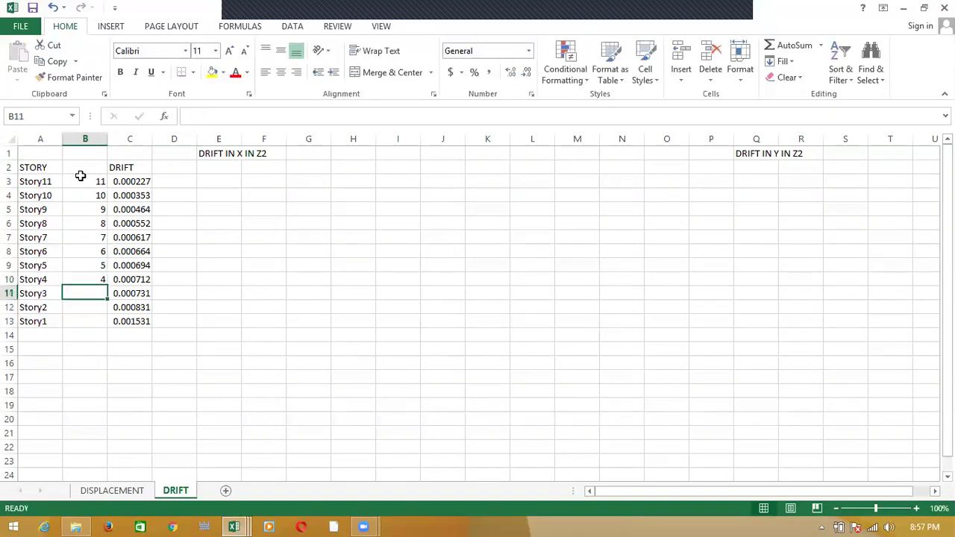
{"action": "type", "text": "3"}
{"action": "key", "text": "Return"}
{"action": "type", "text": "2"}
{"action": "key", "text": "Return"}
{"action": "type", "text": "1"}
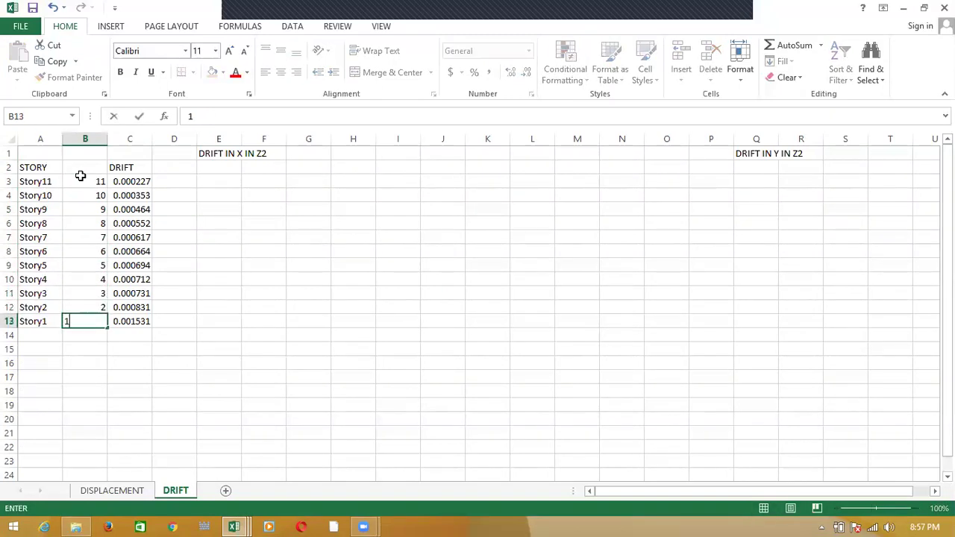
{"action": "key", "text": "Return"}
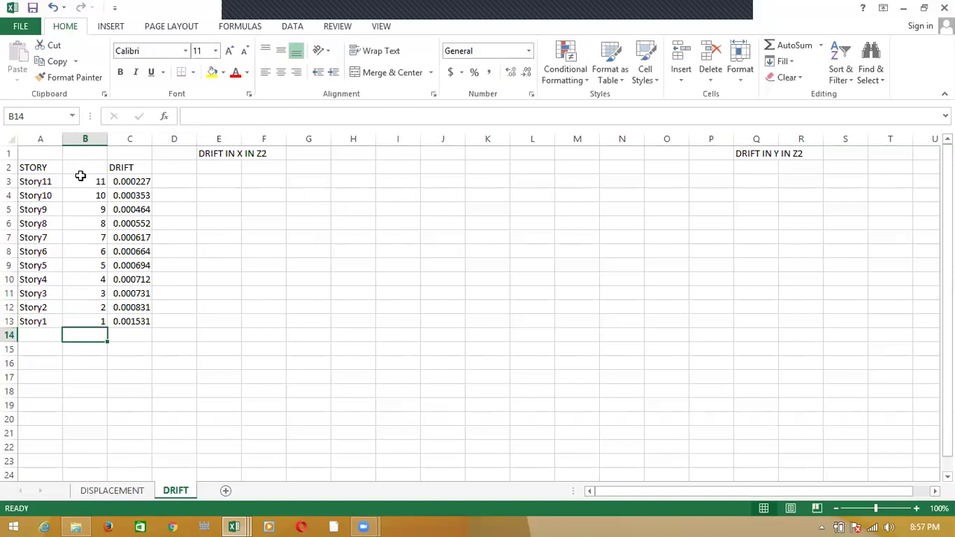
- Add a base row below Story1 with 0 in cell B14 and 0 in cell C14
{"action": "type", "text": "0"}
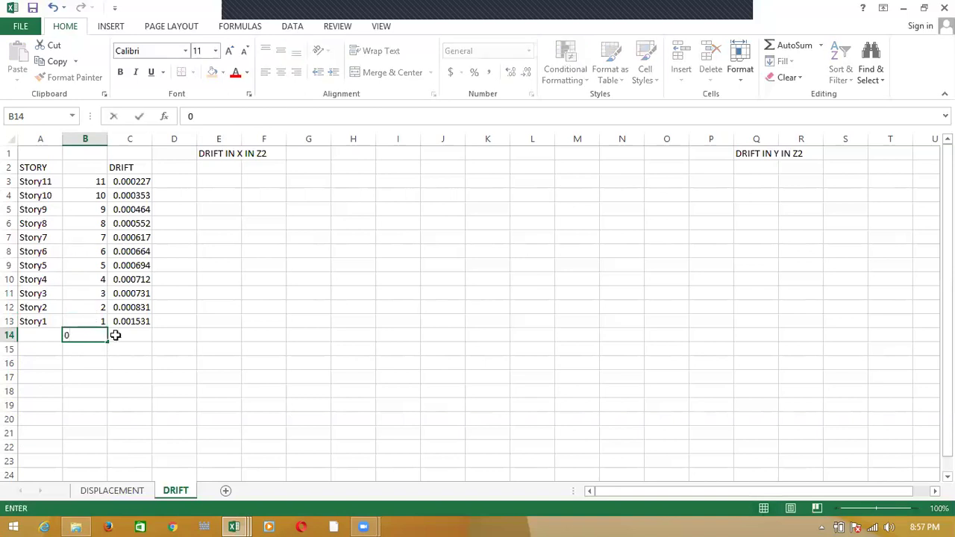
{"action": "left_click", "coordinate": [124, 334]}
{"action": "type", "text": "0"}
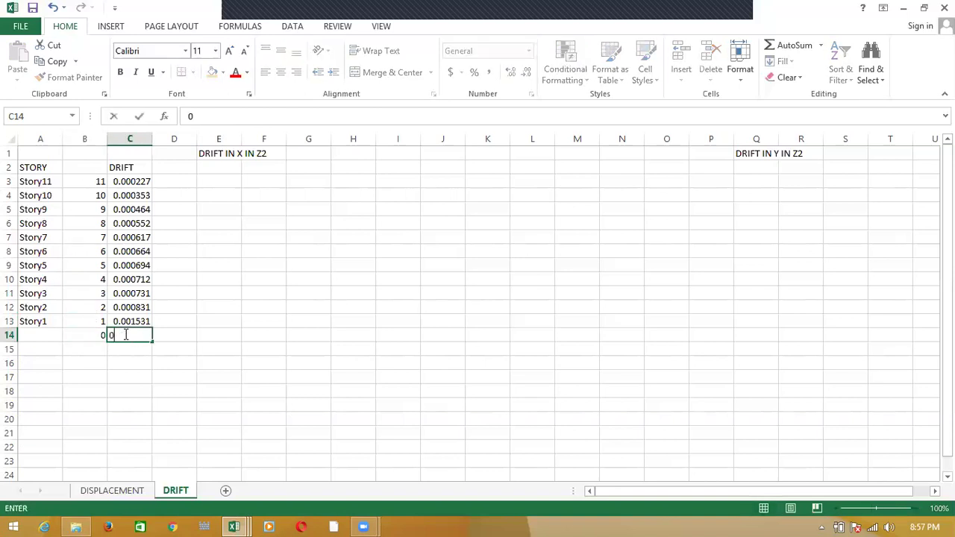
{"action": "left_click", "coordinate": [262, 347]}
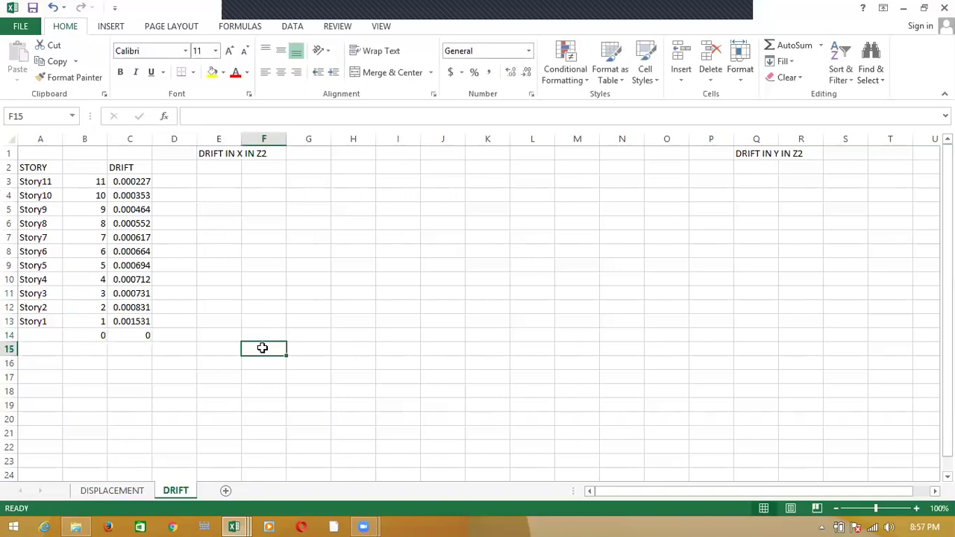
- Extend the drift column header in cell C2 to read DRIFT(M1)
{"action": "left_click", "coordinate": [130, 170]}
{"action": "left_click", "coordinate": [213, 119]}
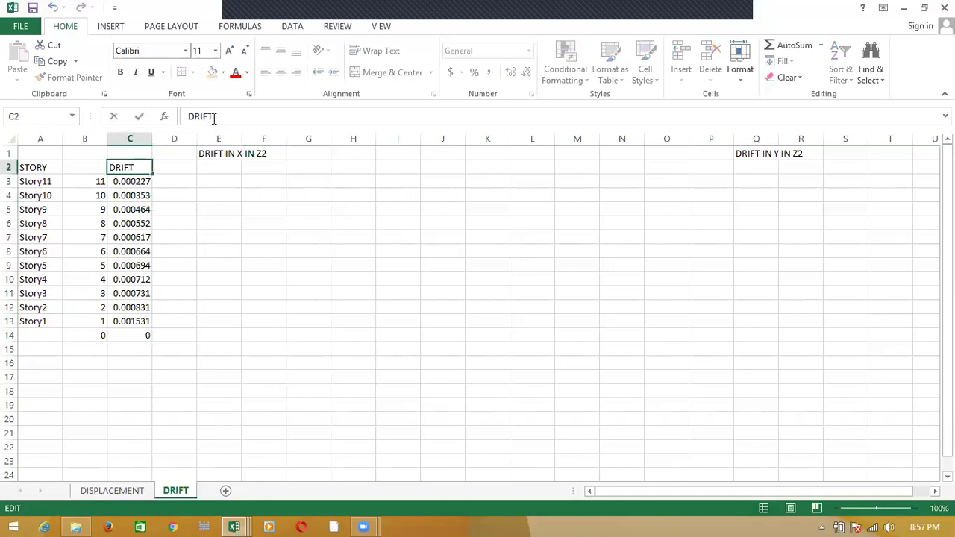
{"action": "type", "text": "(M1)"}
{"action": "left_click", "coordinate": [169, 391]}
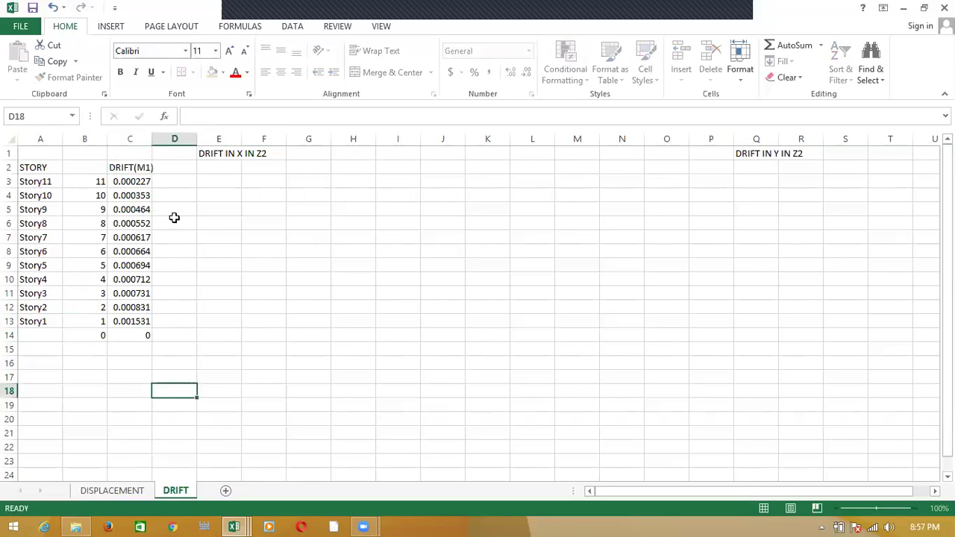
- Copy the C2 header to cell D2 and change it there to DRIFT(M2)
{"action": "left_click", "coordinate": [138, 173]}
{"action": "key", "text": "ctrl+c"}
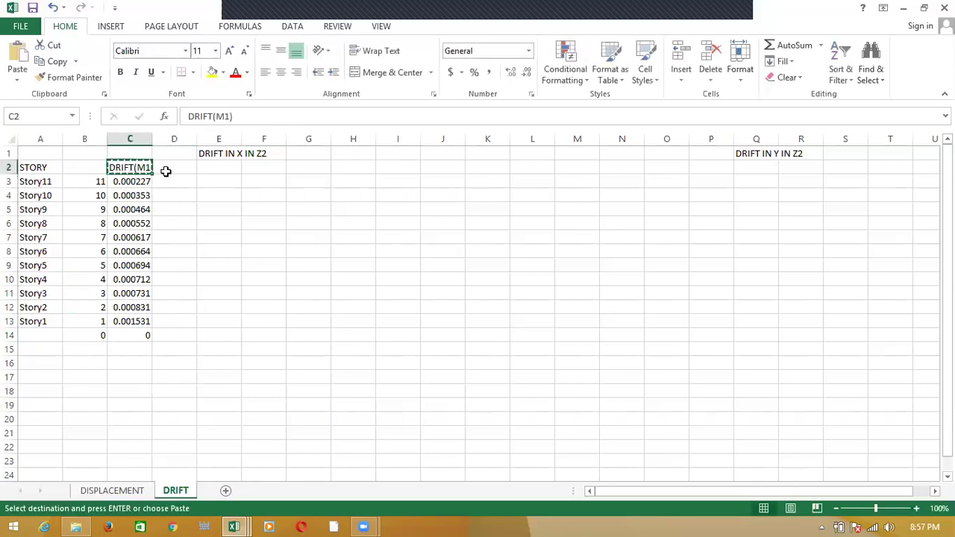
{"action": "left_click", "coordinate": [171, 168]}
{"action": "key", "text": "ctrl+v"}
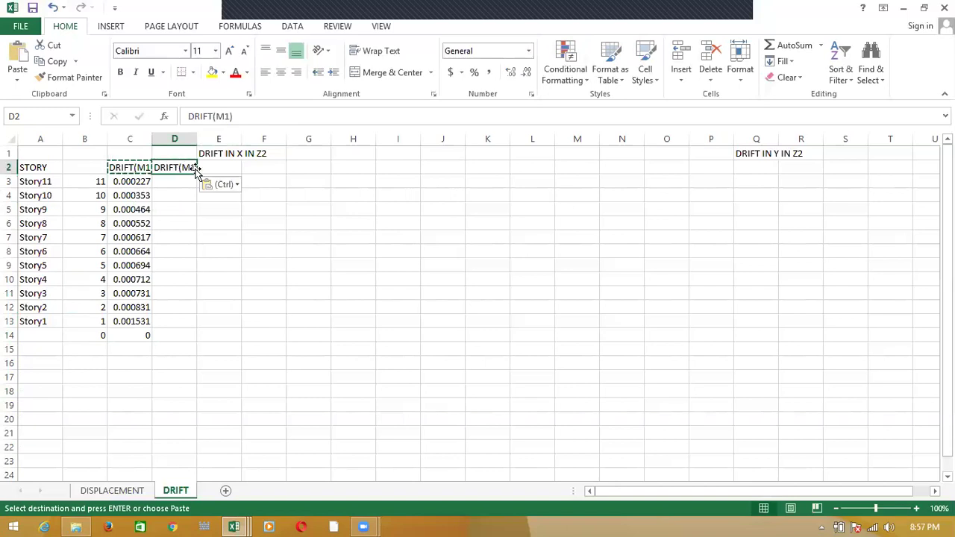
{"action": "left_click", "coordinate": [231, 117]}
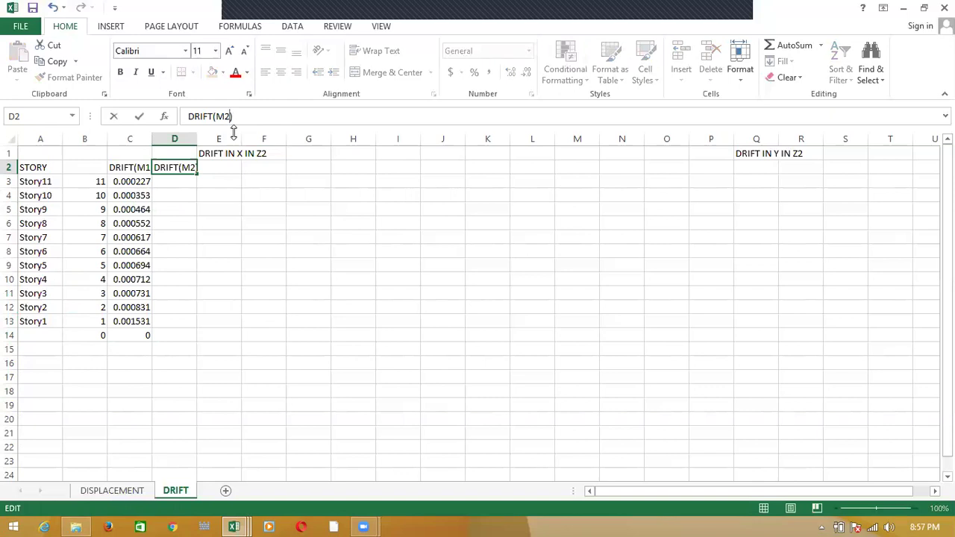
{"action": "left_click", "coordinate": [196, 224]}
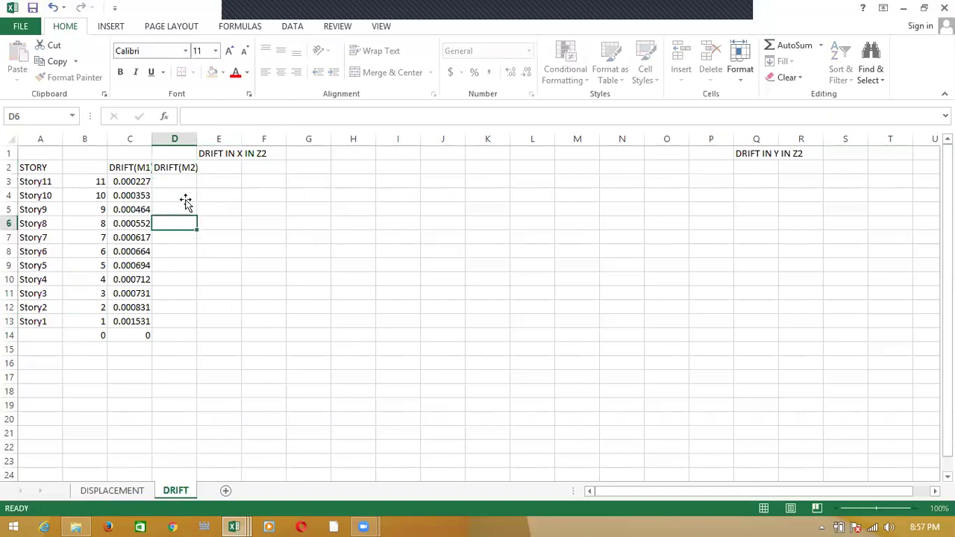
- Copy the DRIFT(M2) header from D2 into cells E2 and F2
{"action": "left_click", "coordinate": [182, 166]}
{"action": "key", "text": "ctrl+c"}
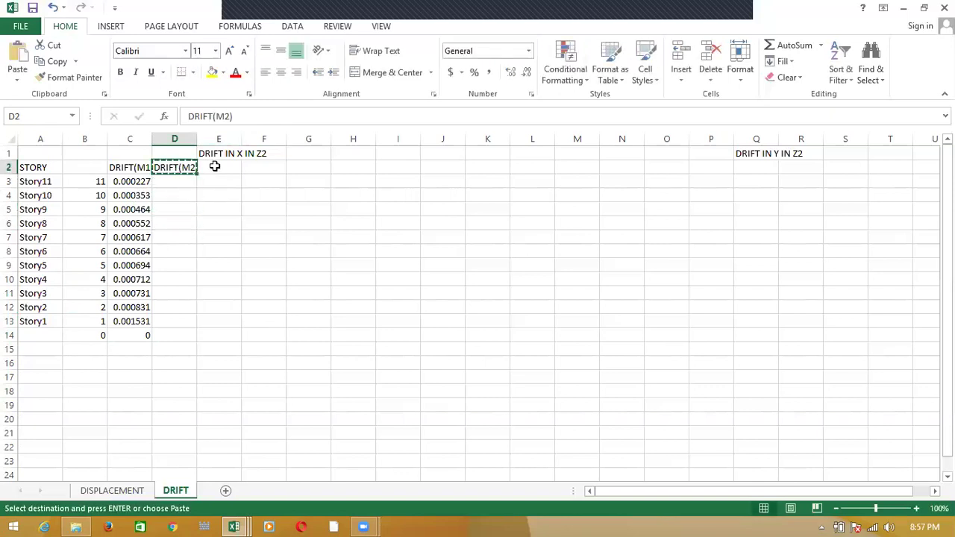
{"action": "left_click", "coordinate": [214, 167]}
{"action": "key", "text": "ctrl+v"}
{"action": "left_click", "coordinate": [255, 169]}
{"action": "key", "text": "ctrl+v"}
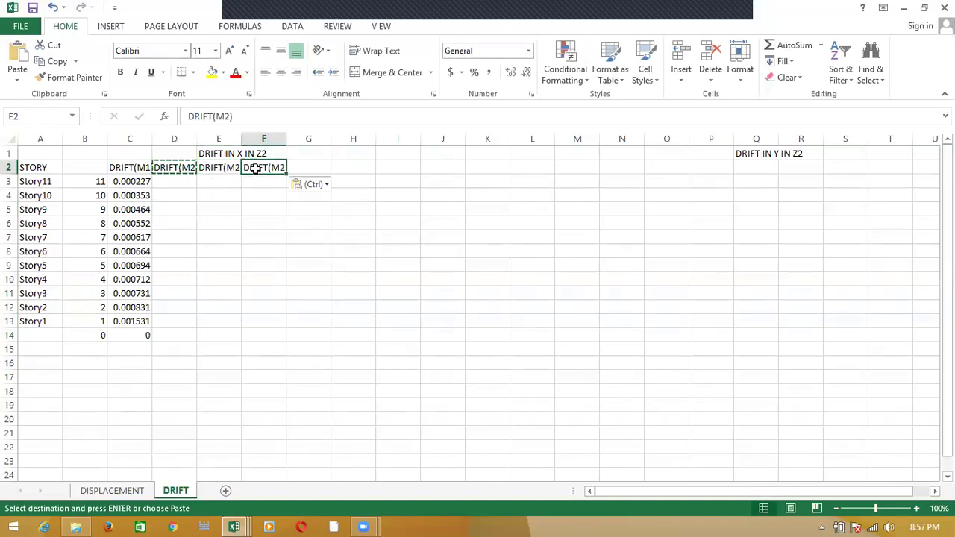
{"action": "key", "text": "Escape"}
- Change the header in cell E2 to DRIFT(M3) and the one in F2 to DRIFT(M4)
{"action": "left_click", "coordinate": [230, 168]}
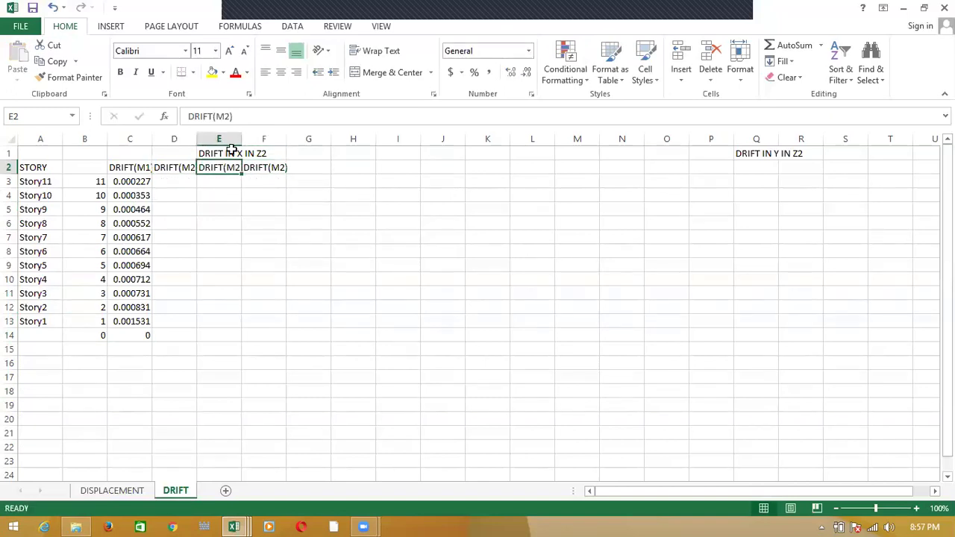
{"action": "left_click", "coordinate": [229, 116]}
{"action": "key", "text": "BackSpace"}
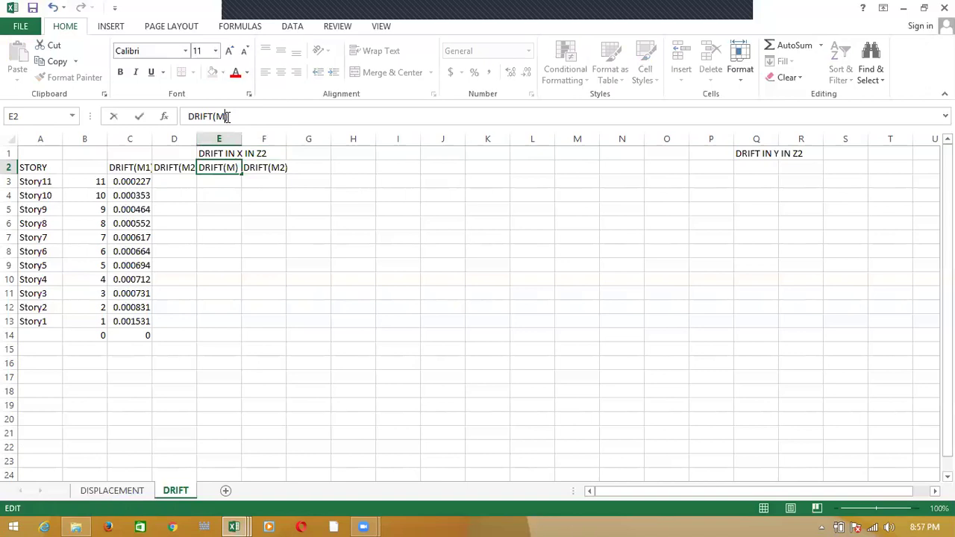
{"action": "type", "text": "3"}
{"action": "left_click", "coordinate": [264, 167]}
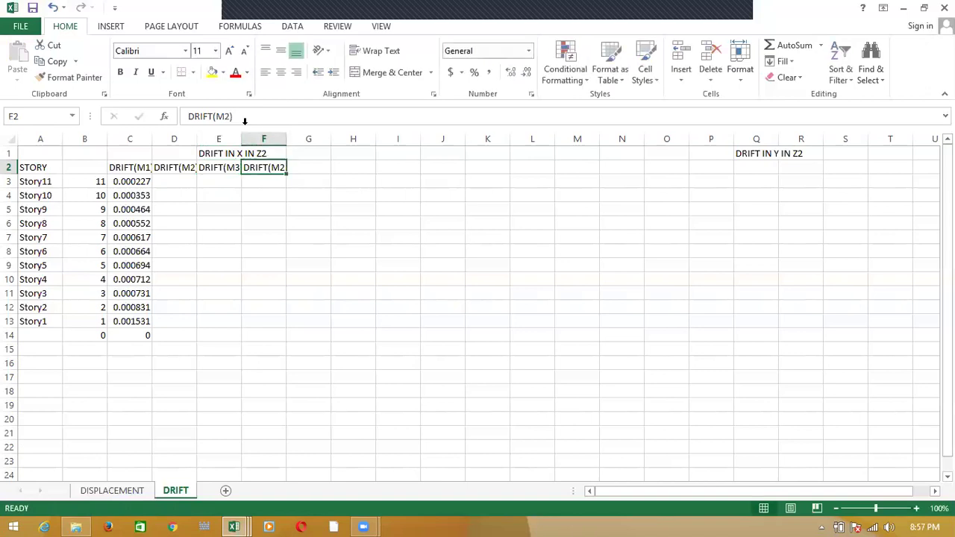
{"action": "left_click", "coordinate": [231, 118]}
{"action": "key", "text": "BackSpace"}
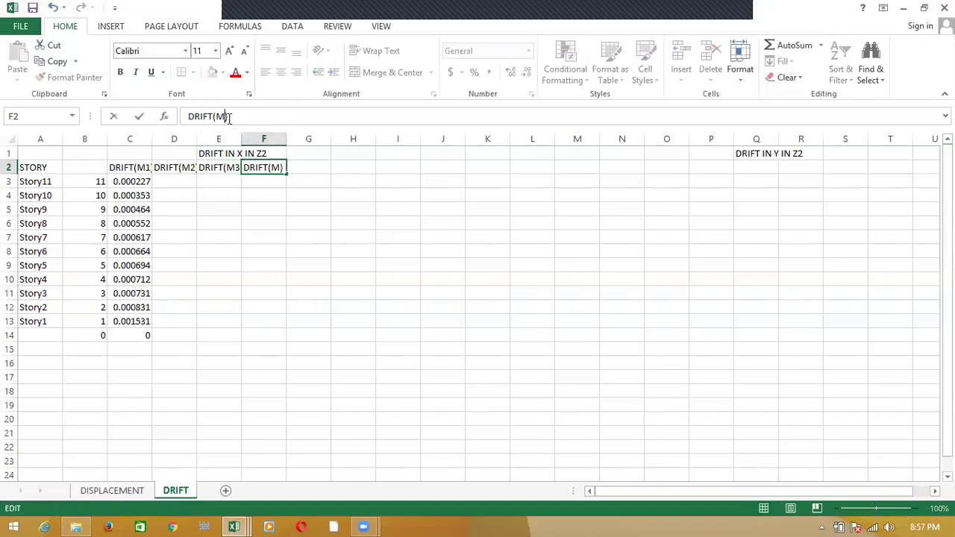
{"action": "left_click", "coordinate": [247, 319]}
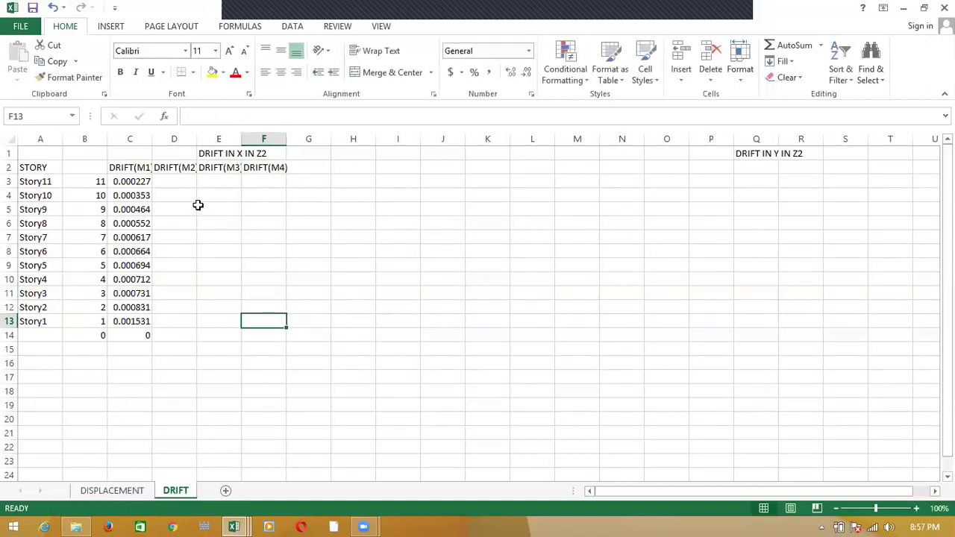
- Switch to the DRIFT.xlsx workbook and filter the Story Drifts table to load case EQY and item Max Drift Y
{"action": "key", "text": "alt+Tab"}
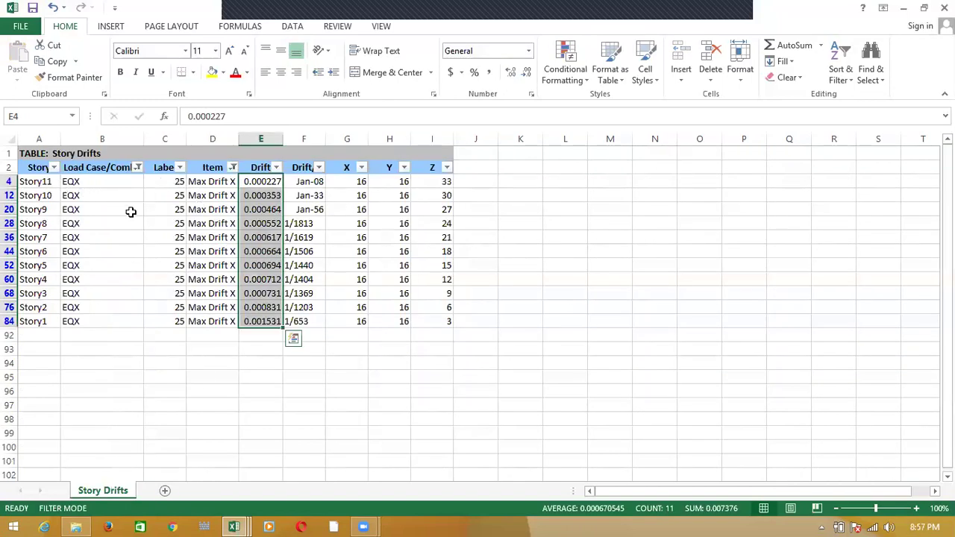
{"action": "left_click", "coordinate": [137, 169]}
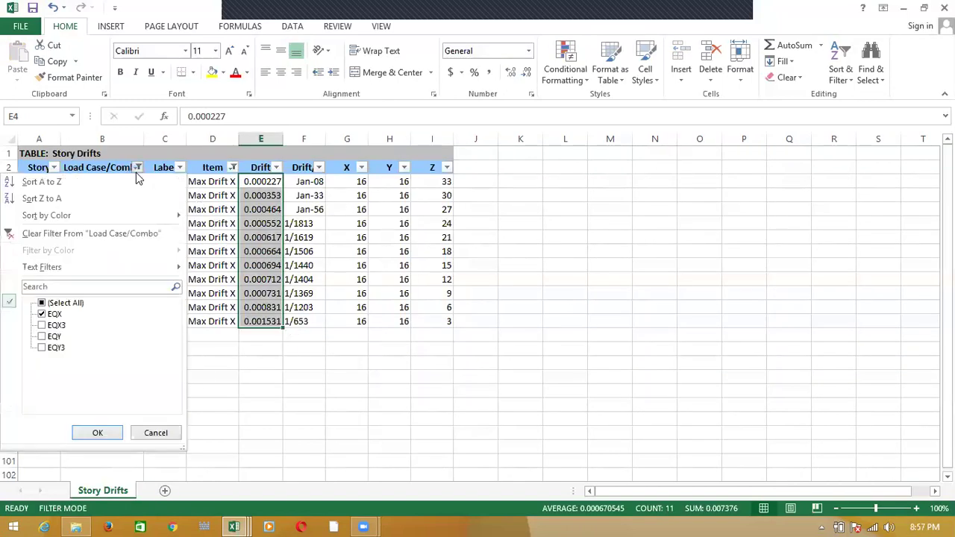
{"action": "left_click", "coordinate": [42, 337]}
{"action": "left_click", "coordinate": [42, 314]}
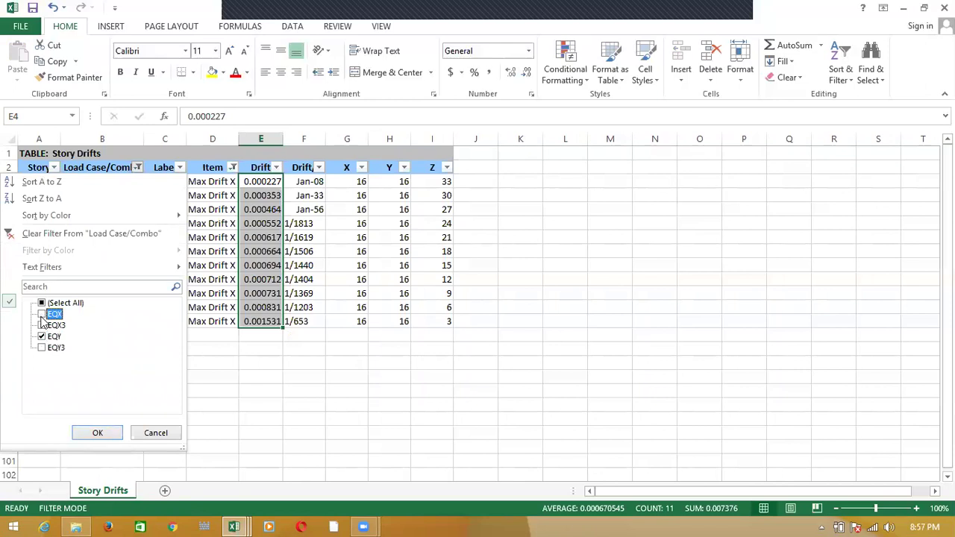
{"action": "left_click", "coordinate": [108, 435]}
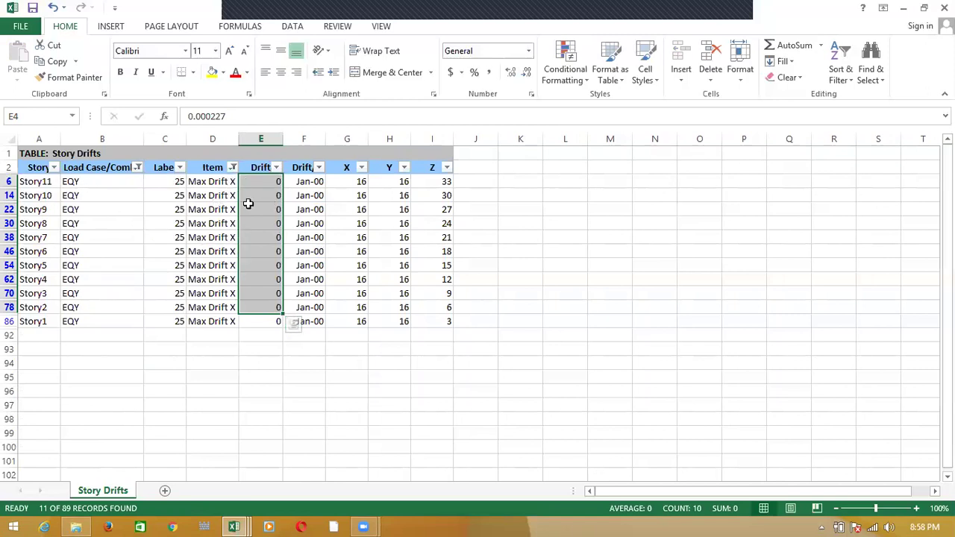
{"action": "left_click", "coordinate": [233, 168]}
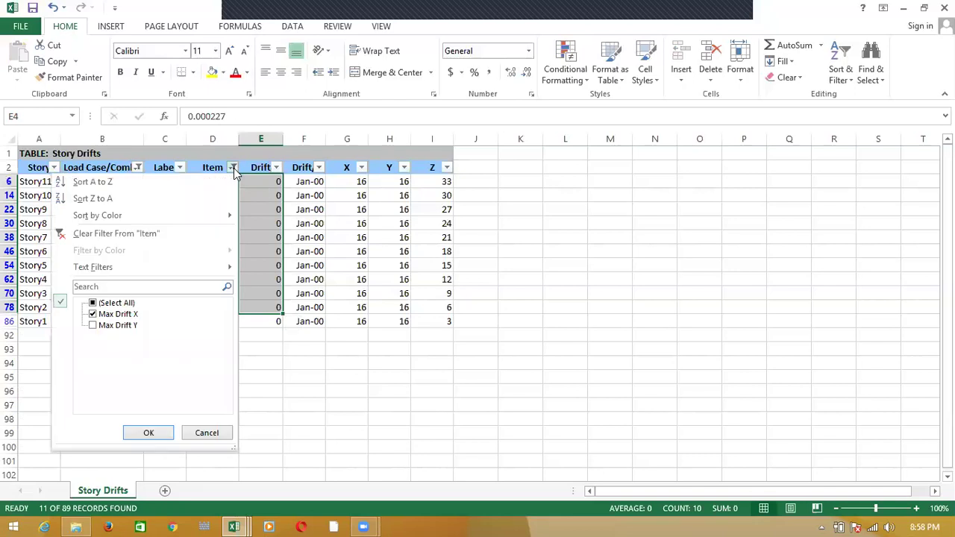
{"action": "left_click", "coordinate": [92, 326]}
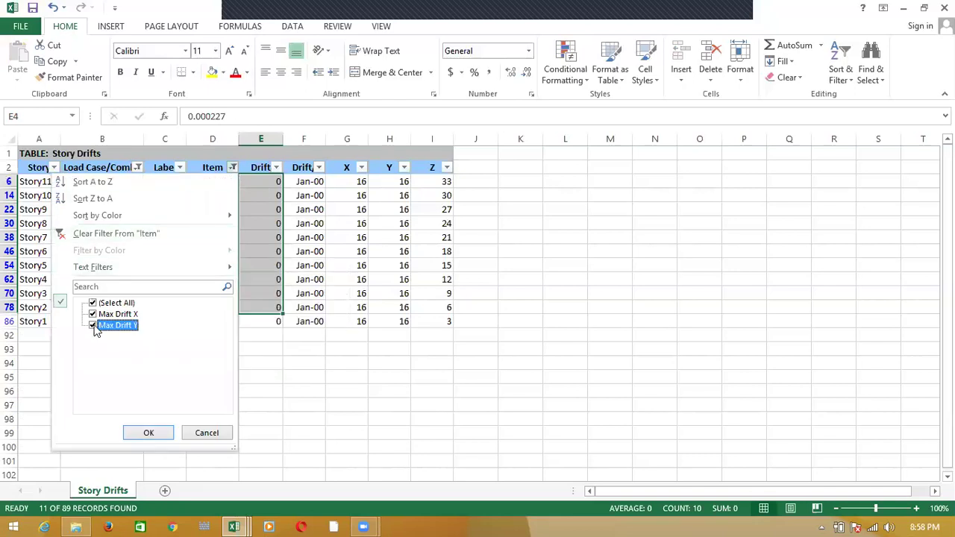
{"action": "left_click", "coordinate": [93, 314]}
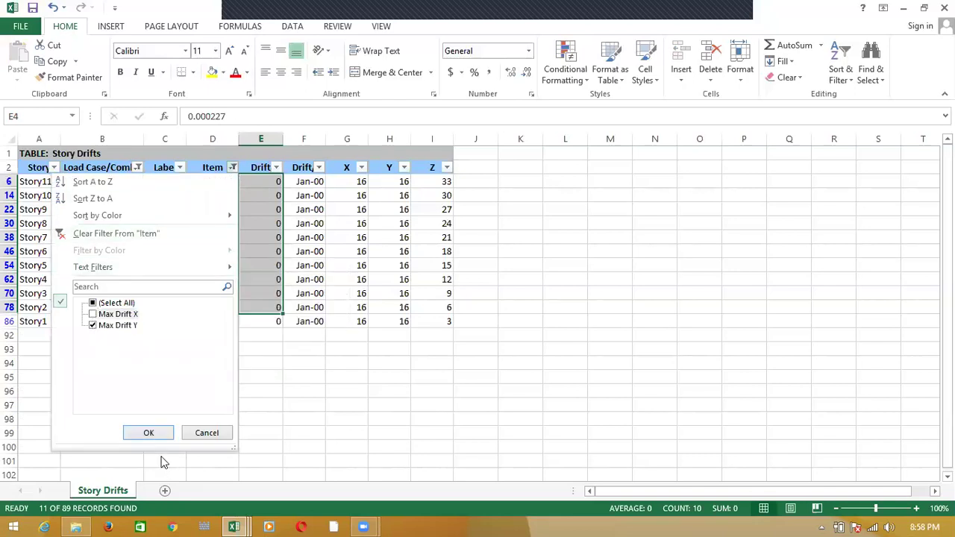
{"action": "left_click", "coordinate": [149, 433]}
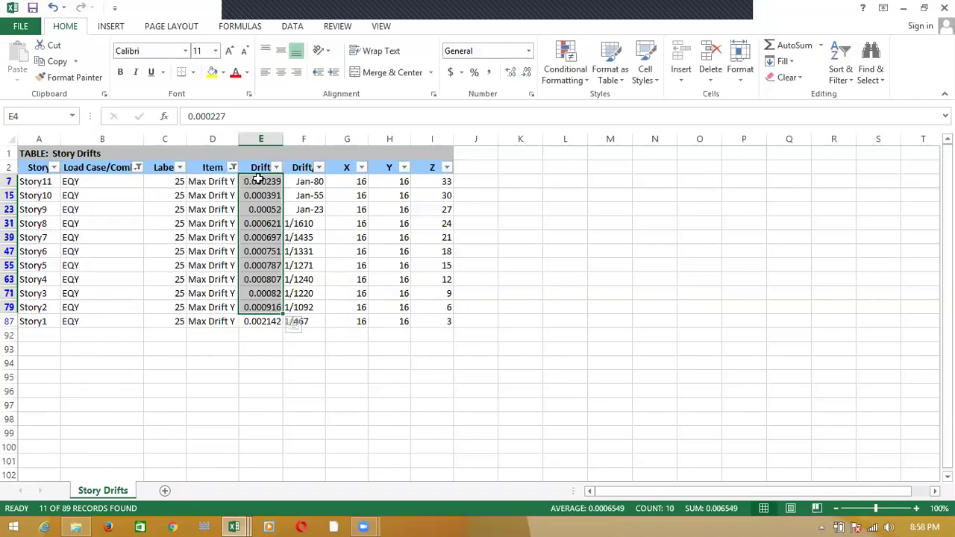
- Copy the filtered EQY Drift values for Story11 to Story1 into the FINAL RESULTS DRIFT sheet, starting at cell P3
{"action": "left_click_drag", "start_coordinate": [256, 180], "coordinate": [265, 332]}
{"action": "key", "text": "ctrl+c"}
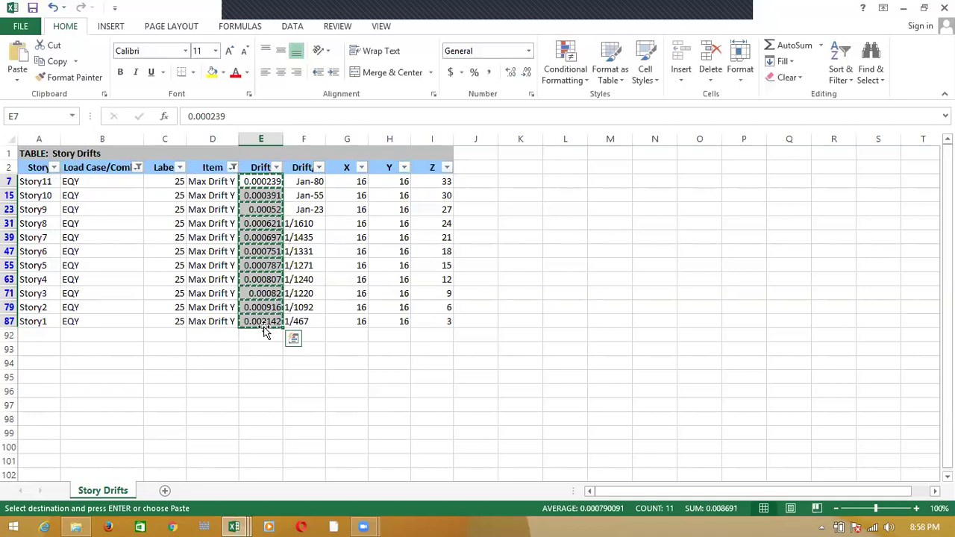
{"action": "key", "text": "ctrl+Tab"}
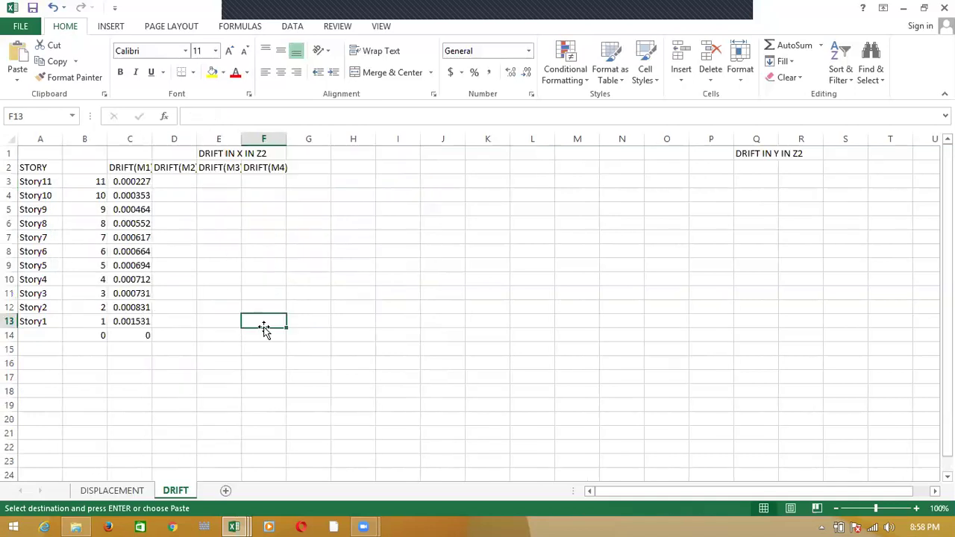
{"action": "left_click", "coordinate": [713, 181]}
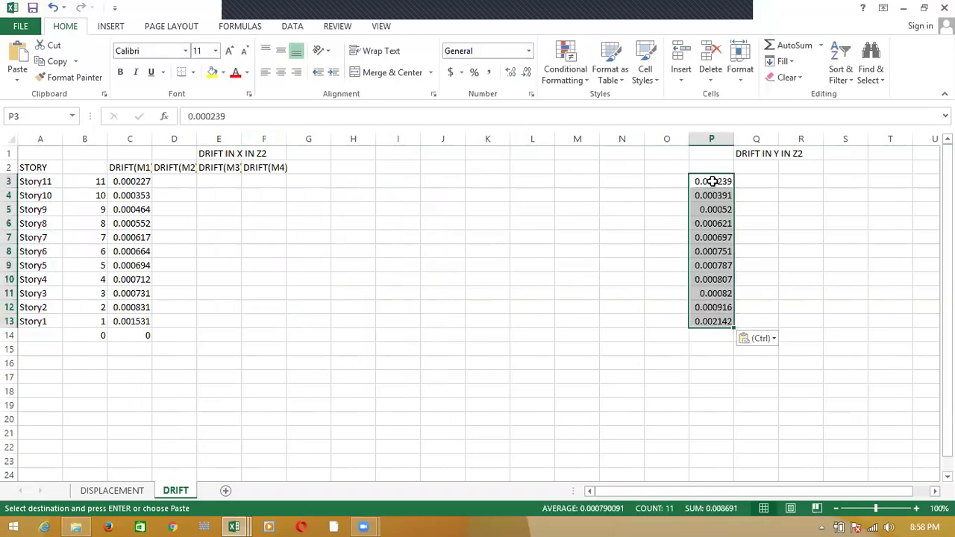
- Copy the DRIFT(M1) header from cell C2 into P2 above the Y drift values
{"action": "left_click", "coordinate": [138, 164]}
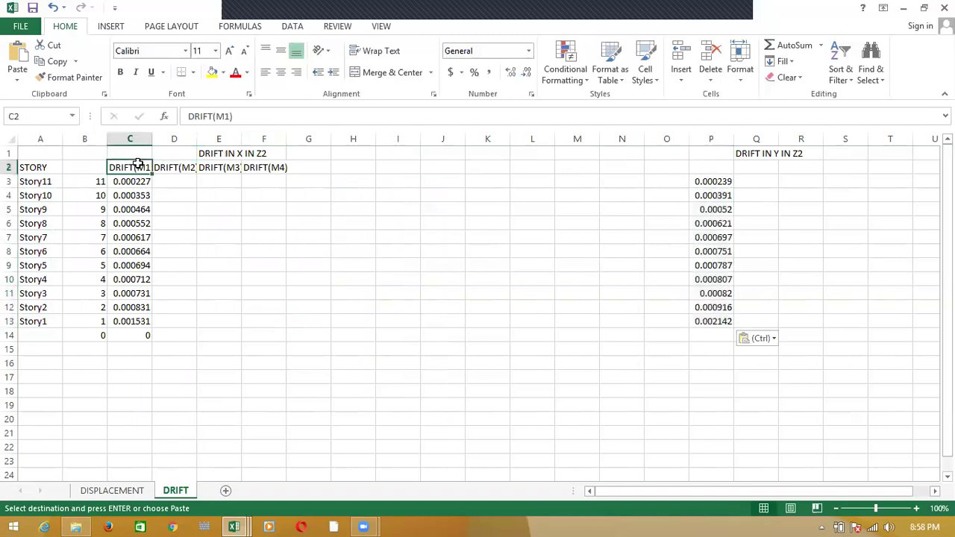
{"action": "key", "text": "ctrl+c"}
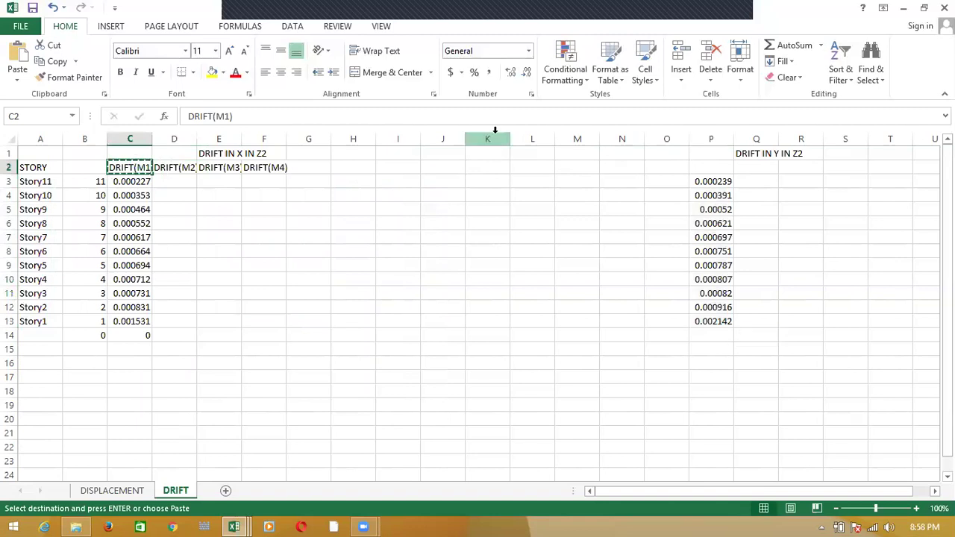
{"action": "left_click", "coordinate": [708, 169]}
{"action": "key", "text": "ctrl+v"}
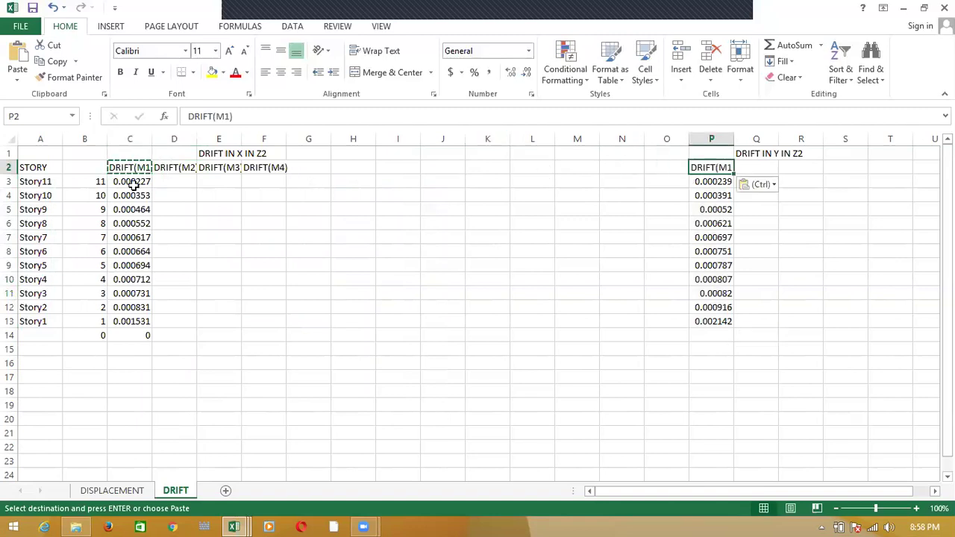
{"action": "key", "text": "ctrl"}
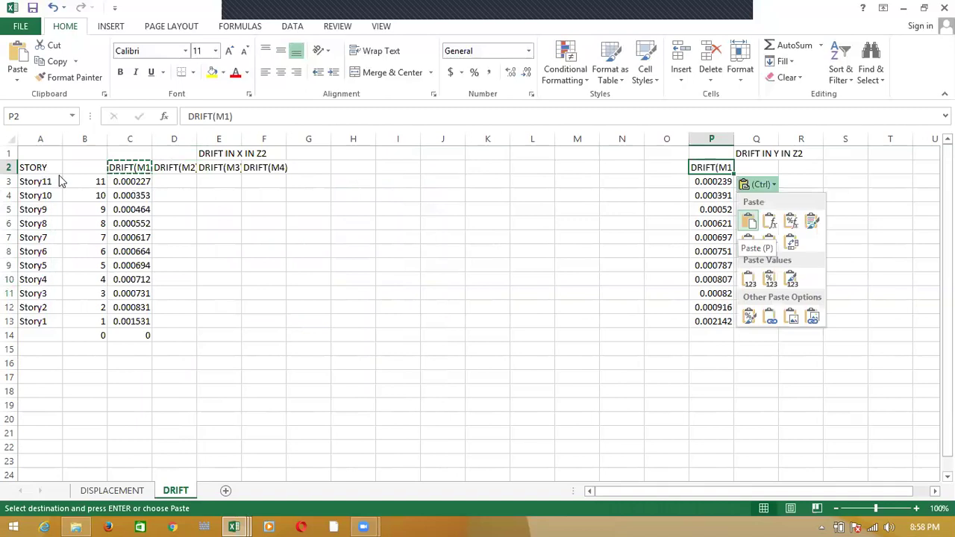
{"action": "key", "text": "Escape"}
- Copy the STORY labels and storey numbers in A2:B15 to the Y drift table, starting at cell N2
{"action": "left_click_drag", "start_coordinate": [27, 167], "coordinate": [83, 347]}
{"action": "key", "text": "ctrl+c"}
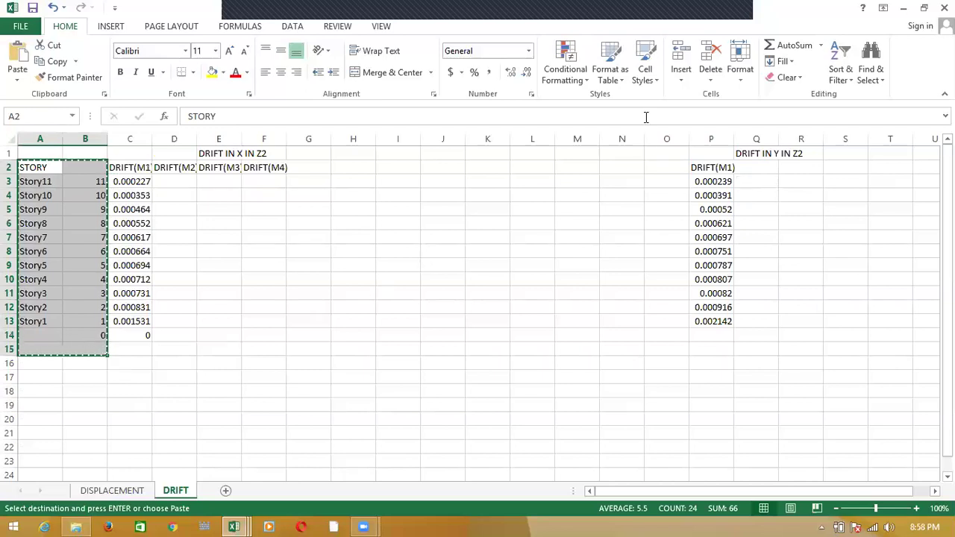
{"action": "left_click", "coordinate": [636, 164]}
{"action": "key", "text": "ctrl+v"}
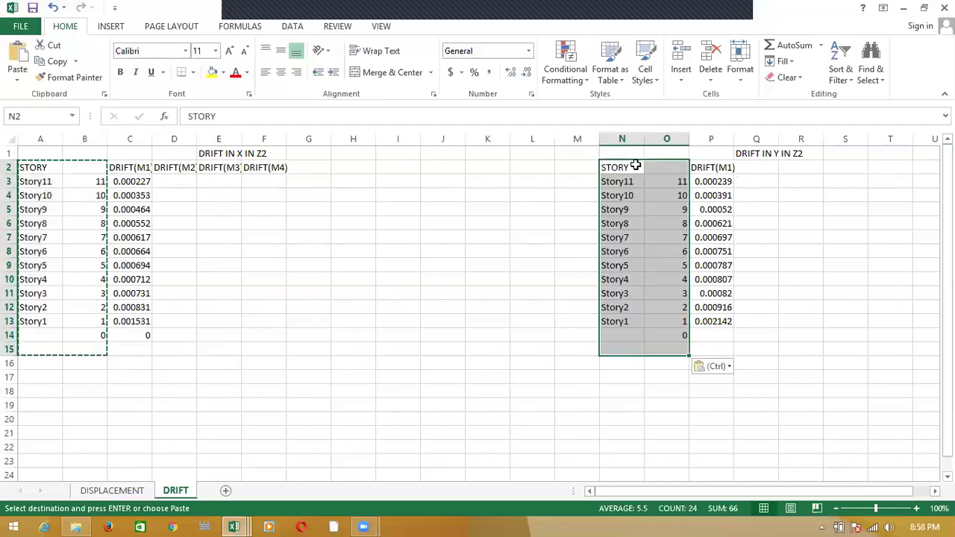
{"action": "left_click", "coordinate": [527, 352]}
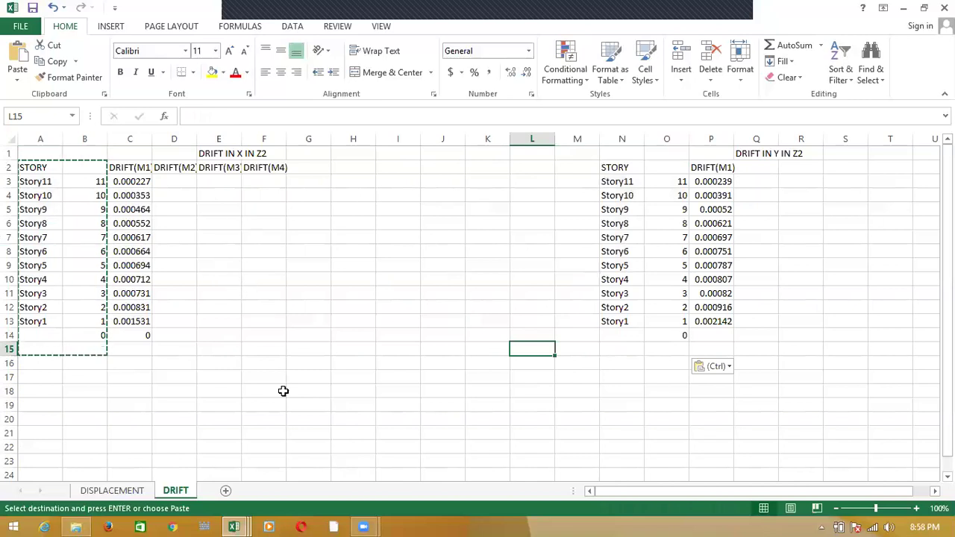
{"action": "key", "text": "alt+Tab"}
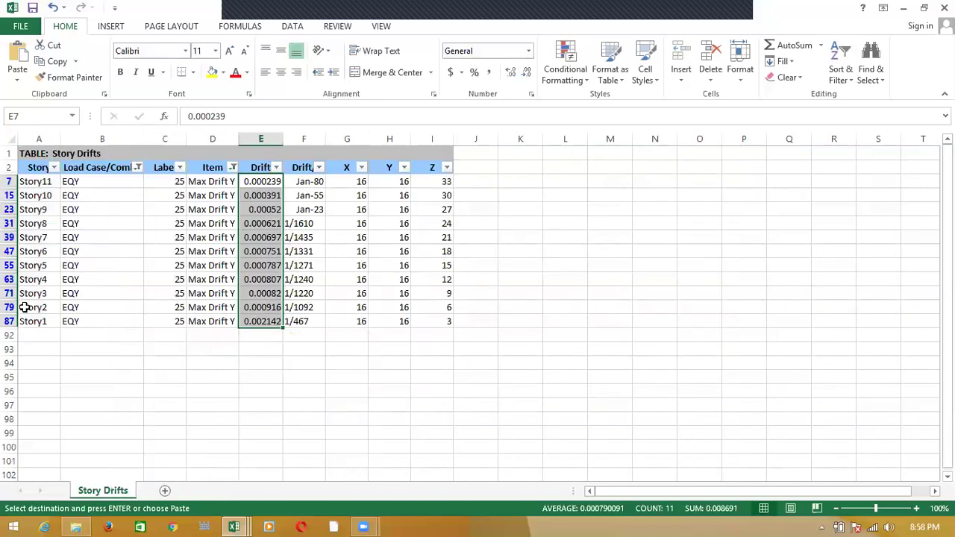
{"action": "left_click", "coordinate": [138, 168]}
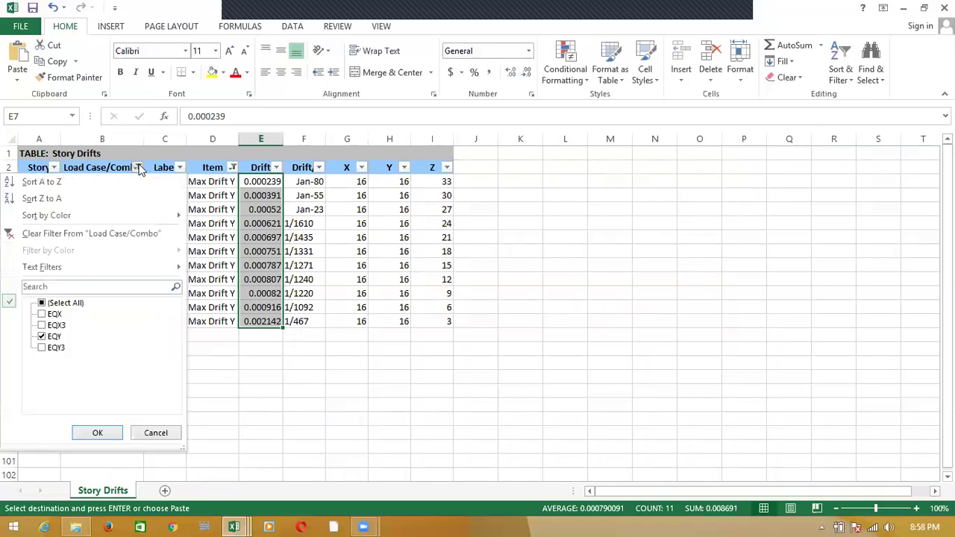
{"action": "left_click", "coordinate": [42, 348]}
{"action": "left_click", "coordinate": [43, 314]}
{"action": "left_click", "coordinate": [41, 304]}
{"action": "left_click", "coordinate": [42, 304]}
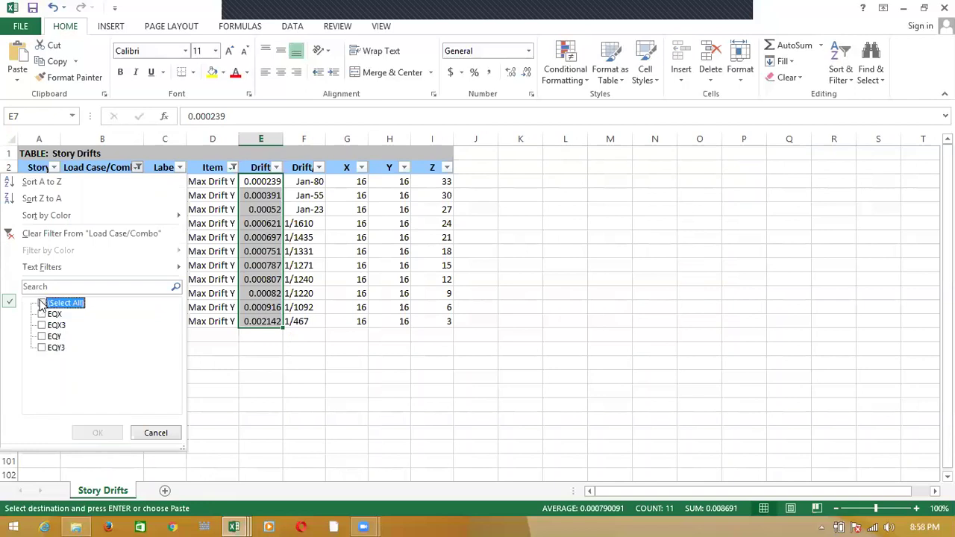
{"action": "left_click", "coordinate": [42, 326]}
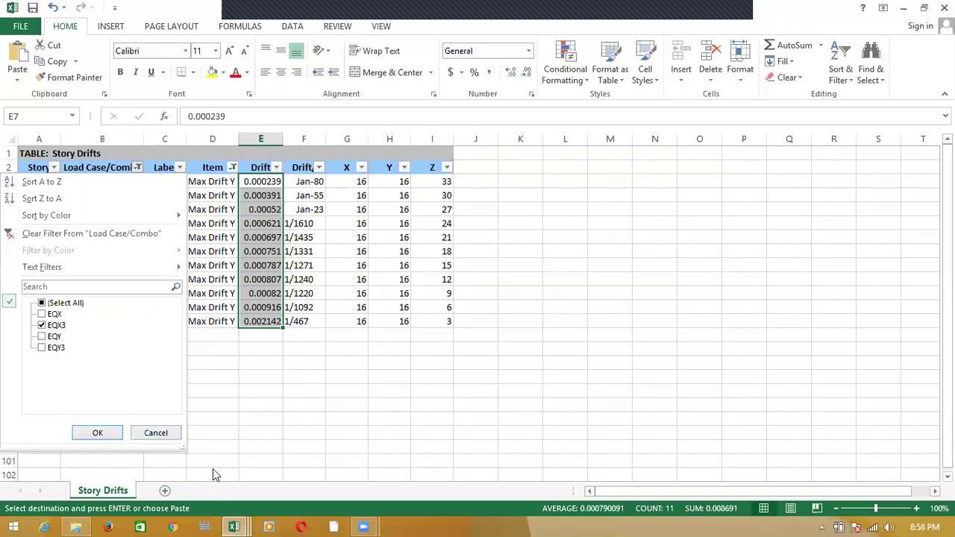
{"action": "key", "text": "alt+Tab"}
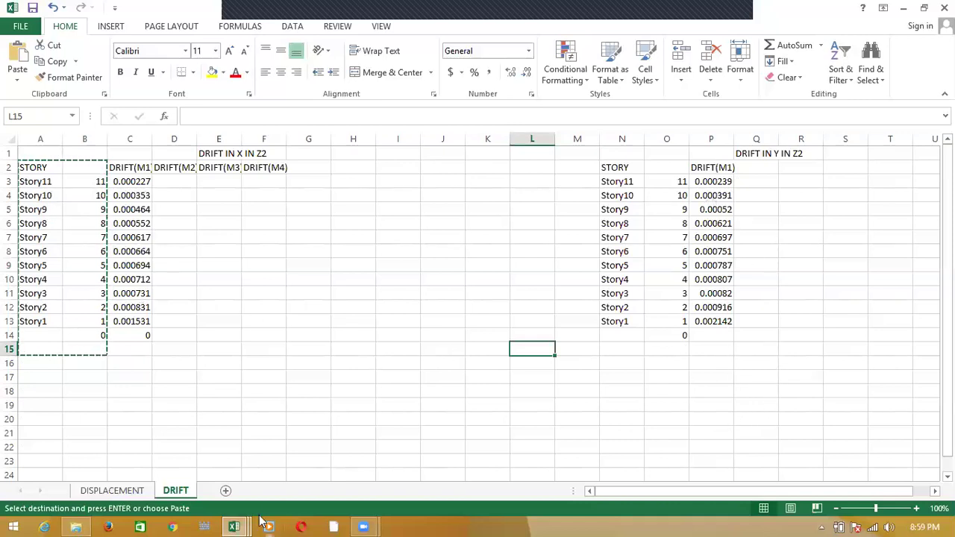
- Switch back to the DRIFT.xlsx workbook and close it, saving its changes
{"action": "mouse_move", "coordinate": [234, 526]}
{"action": "left_click", "coordinate": [403, 462]}
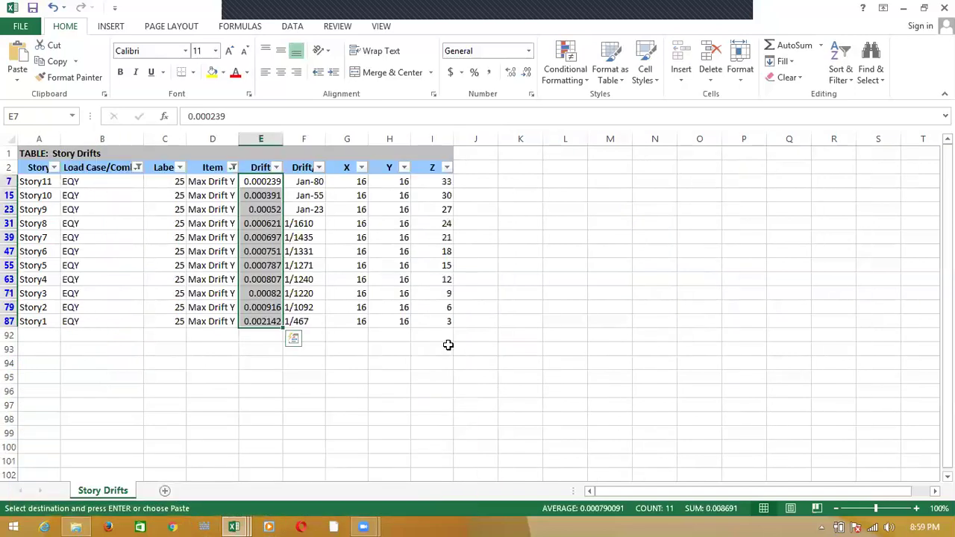
{"action": "left_click", "coordinate": [945, 7]}
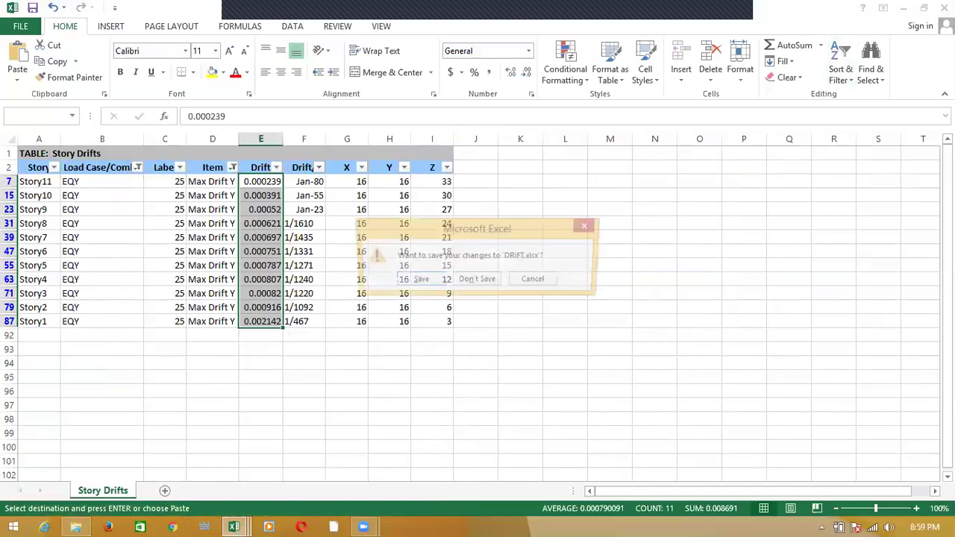
{"action": "left_click", "coordinate": [436, 281]}
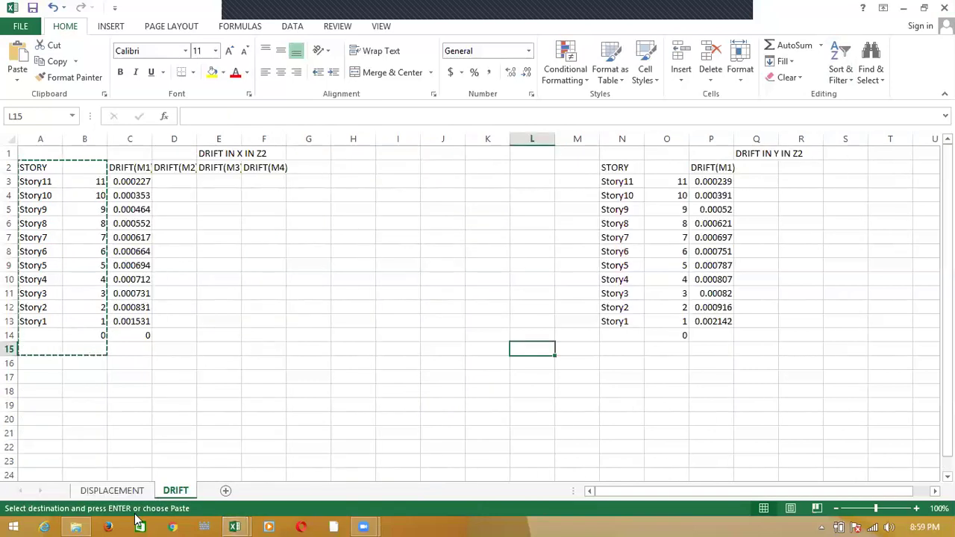
- Switch to File Explorer and open STORY DRIFT.xlsx from the FC IN 1 folder
{"action": "left_click", "coordinate": [76, 526]}
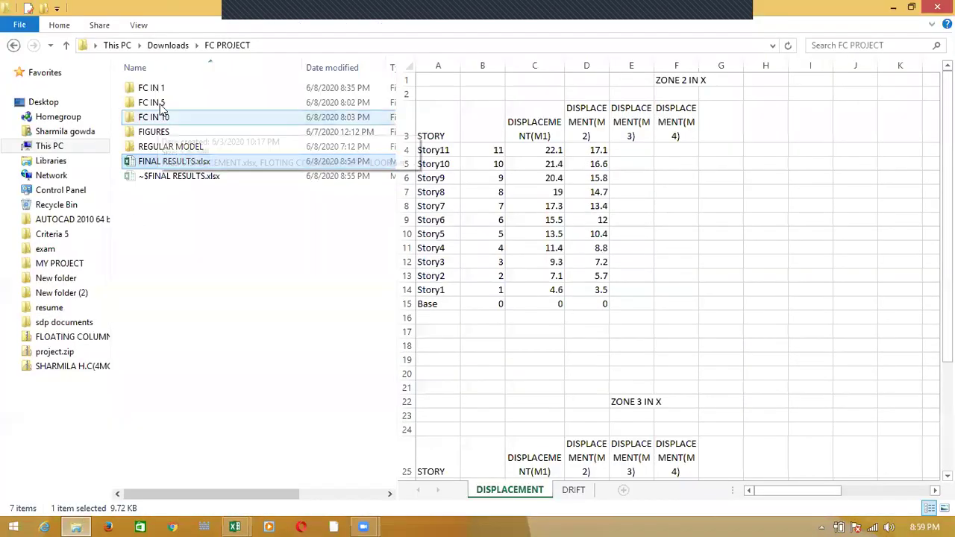
{"action": "double_click", "coordinate": [159, 89]}
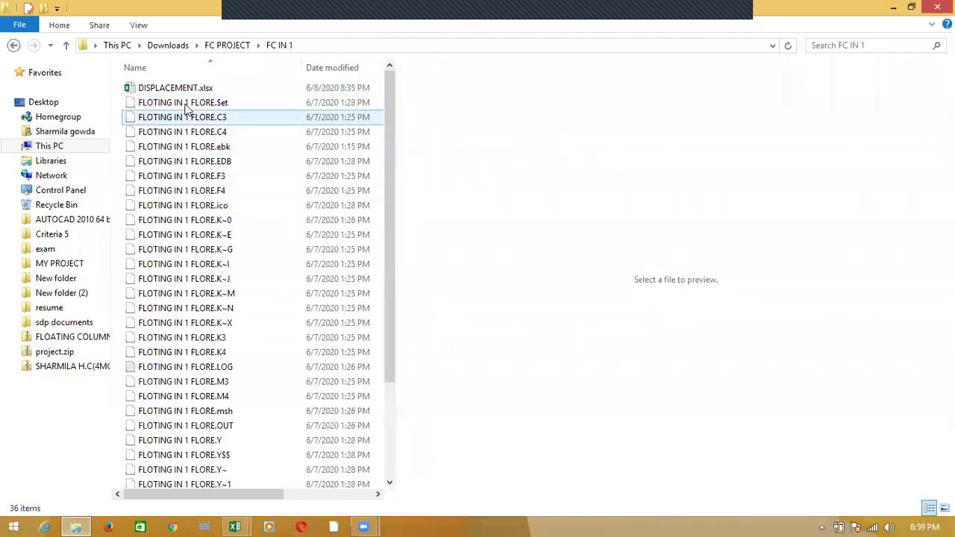
{"action": "left_click_drag", "start_coordinate": [388, 261], "coordinate": [396, 388]}
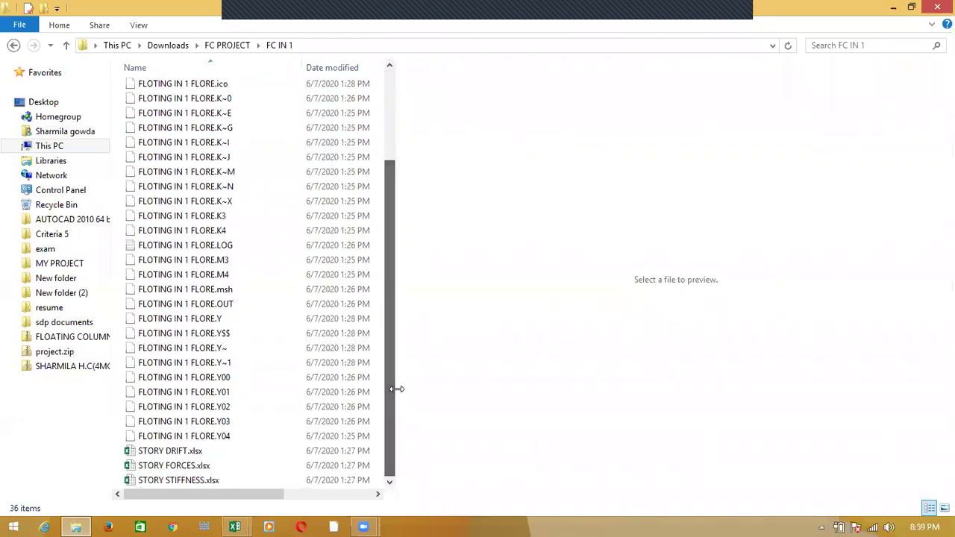
{"action": "left_click", "coordinate": [222, 455]}
{"action": "double_click", "coordinate": [222, 455]}
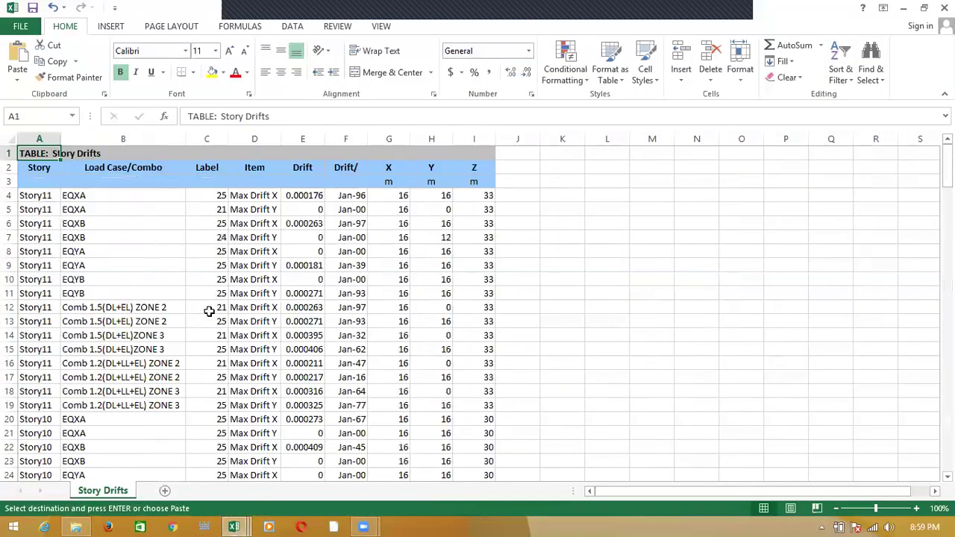
- Turn on filtering for header rows 2 and 3 of the Story Drifts table
{"action": "left_click_drag", "start_coordinate": [10, 167], "coordinate": [9, 181]}
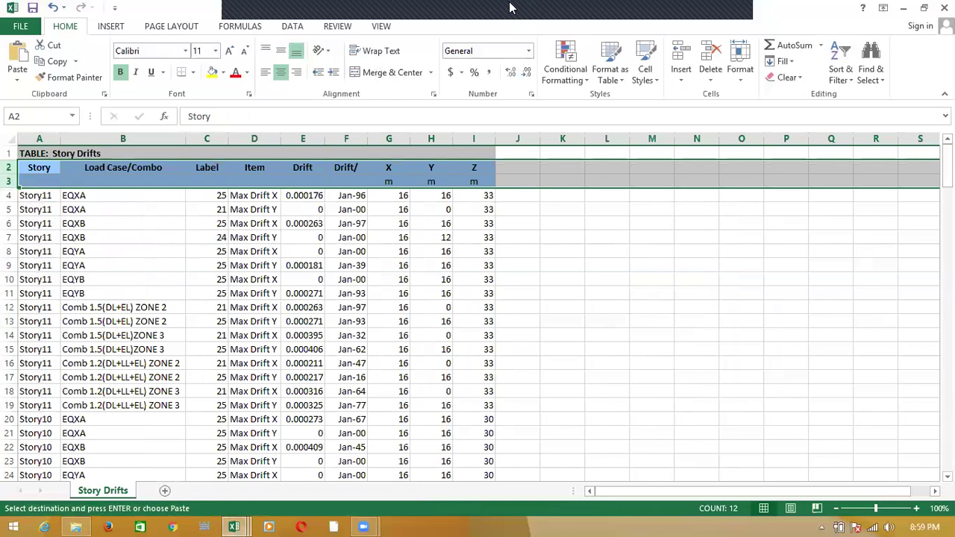
{"action": "left_click", "coordinate": [841, 72]}
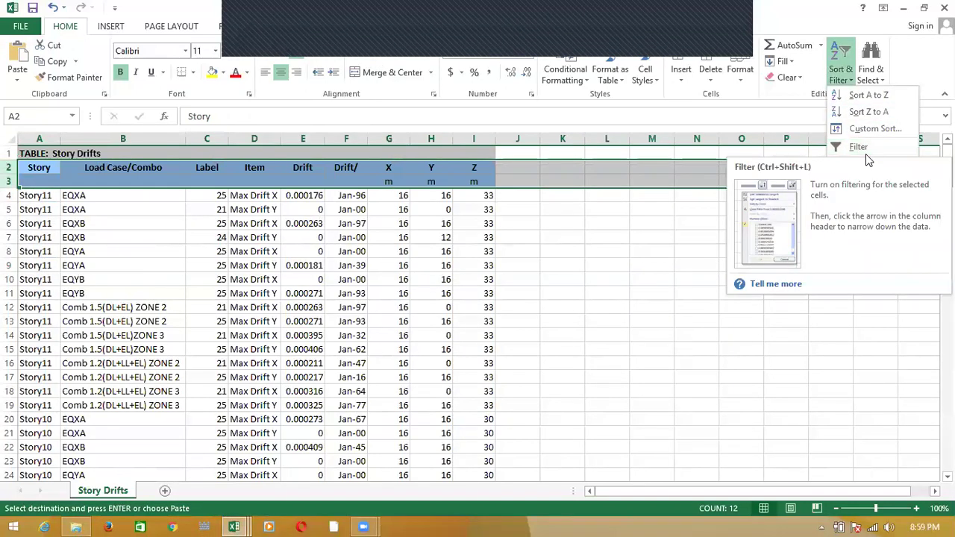
{"action": "left_click", "coordinate": [858, 148]}
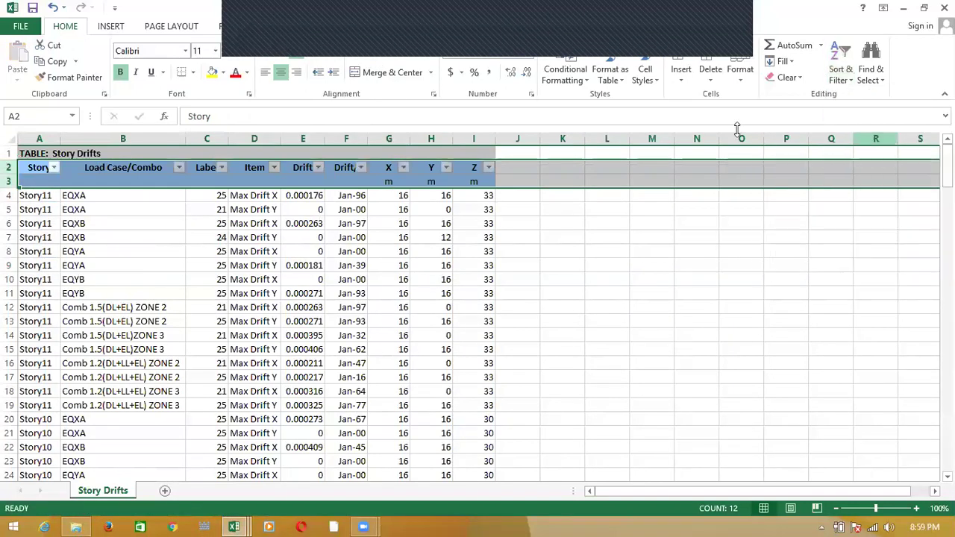
- Filter the Story Drifts table to load case EQXA and item Max Drift X
{"action": "left_click", "coordinate": [179, 168]}
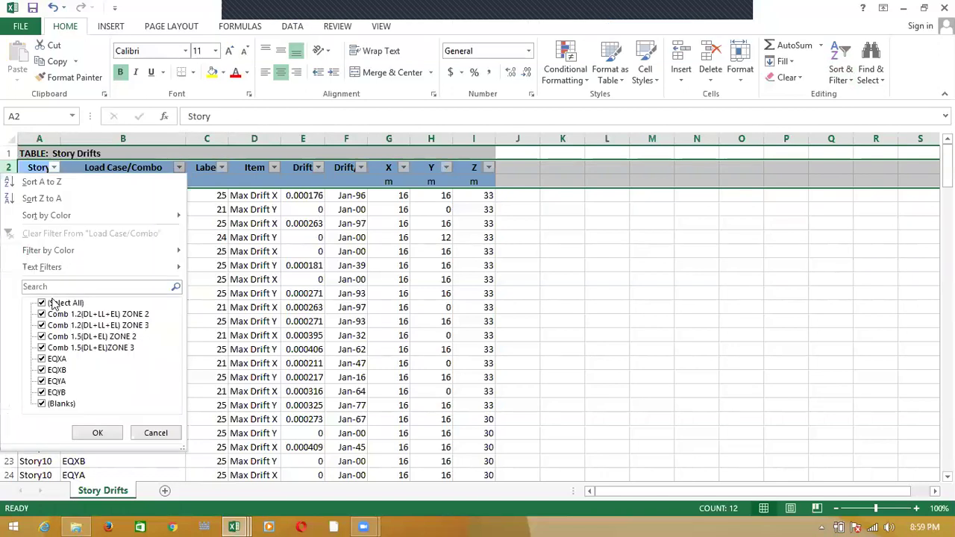
{"action": "left_click", "coordinate": [47, 303]}
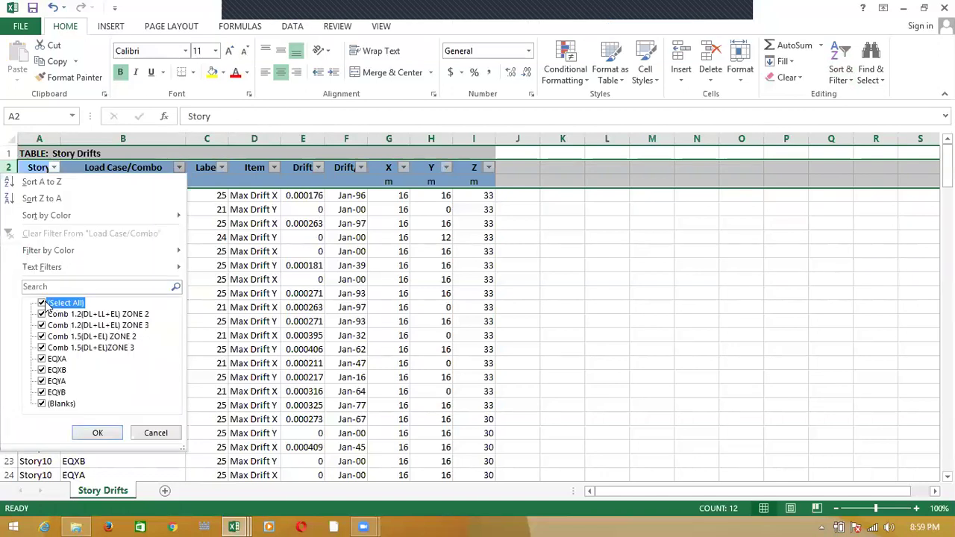
{"action": "left_click", "coordinate": [44, 360]}
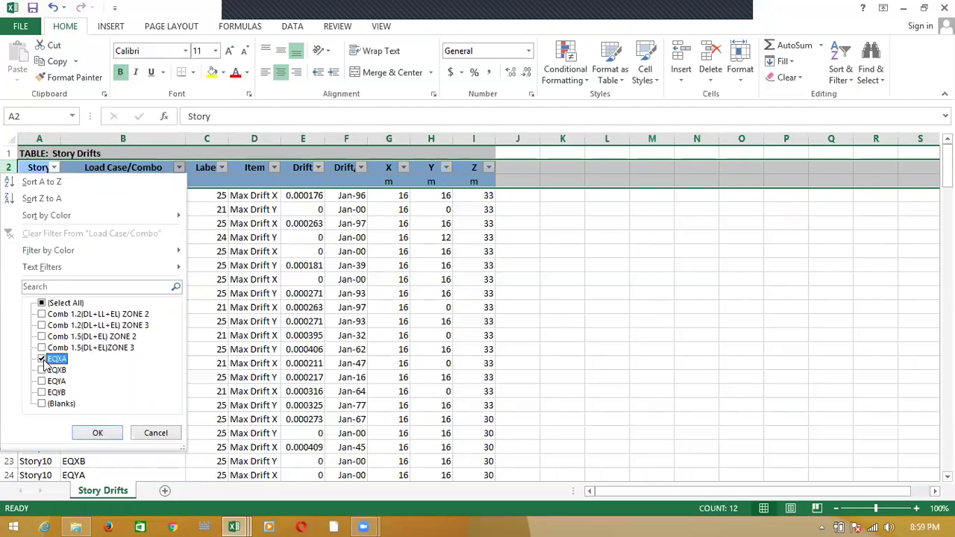
{"action": "left_click", "coordinate": [97, 433]}
{"action": "left_click", "coordinate": [274, 167]}
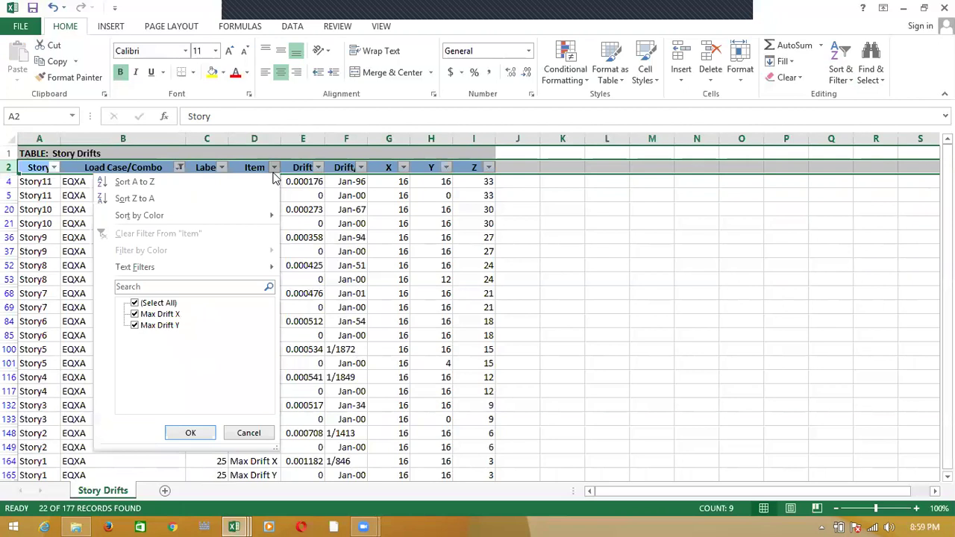
{"action": "left_click", "coordinate": [135, 329]}
{"action": "left_click", "coordinate": [190, 432]}
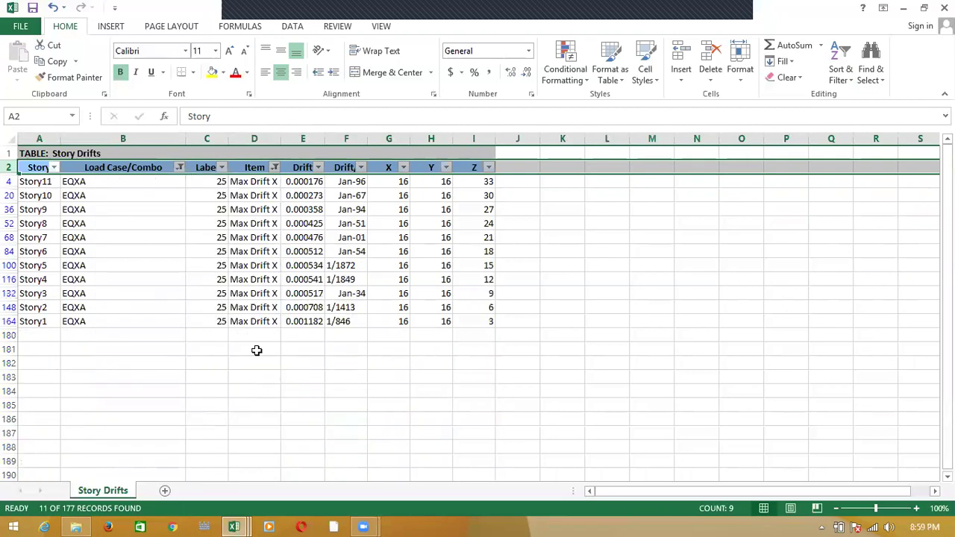
- Copy the filtered EQXA Drift values for Story11 to Story1 into the FINAL RESULTS DRIFT sheet, starting at cell D3
{"action": "left_click_drag", "start_coordinate": [310, 184], "coordinate": [312, 323]}
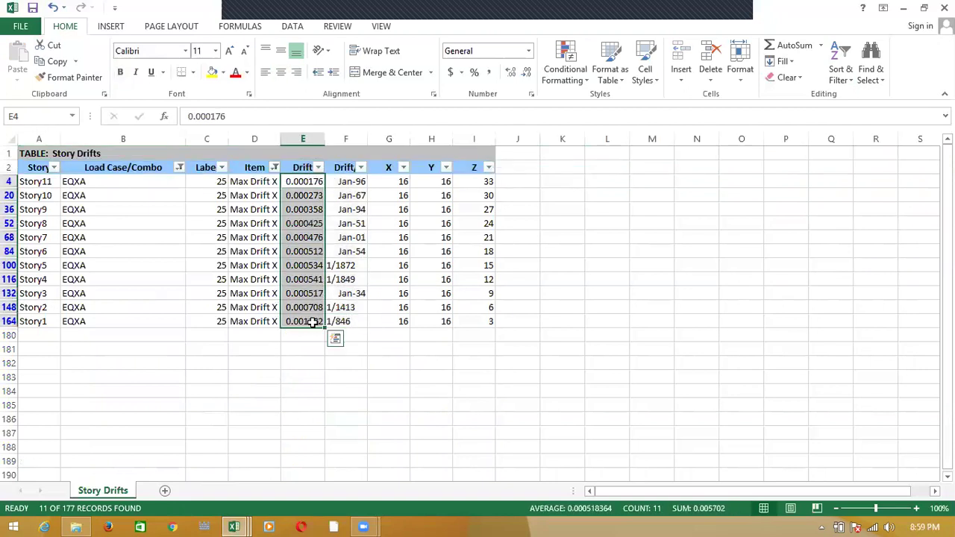
{"action": "key", "text": "ctrl+c"}
{"action": "key", "text": "alt+Tab"}
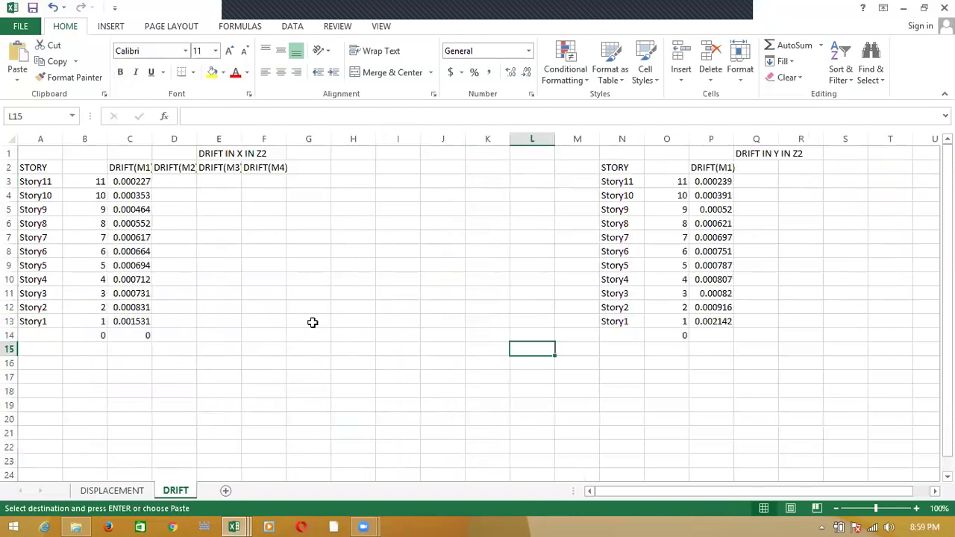
{"action": "left_click", "coordinate": [182, 181]}
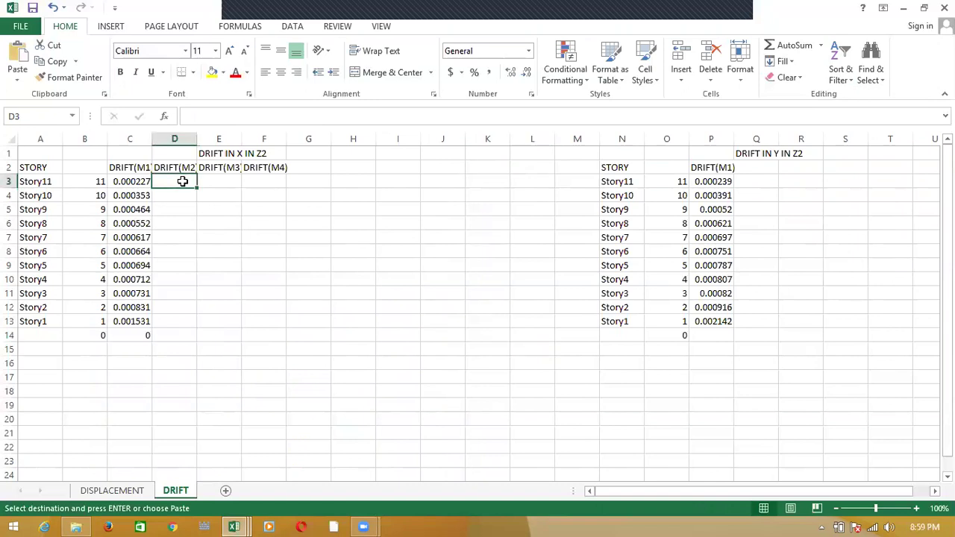
{"action": "key", "text": "ctrl+v"}
- Return to the STORY DRIFT.xlsx workbook and change the load case filter from EQXA to EQYA
{"action": "key", "text": "alt+Tab"}
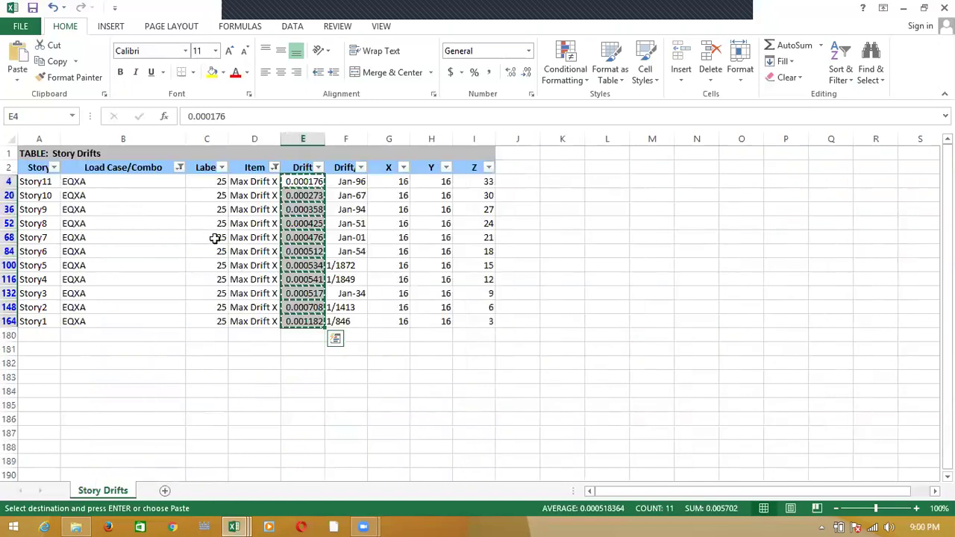
{"action": "left_click", "coordinate": [177, 168]}
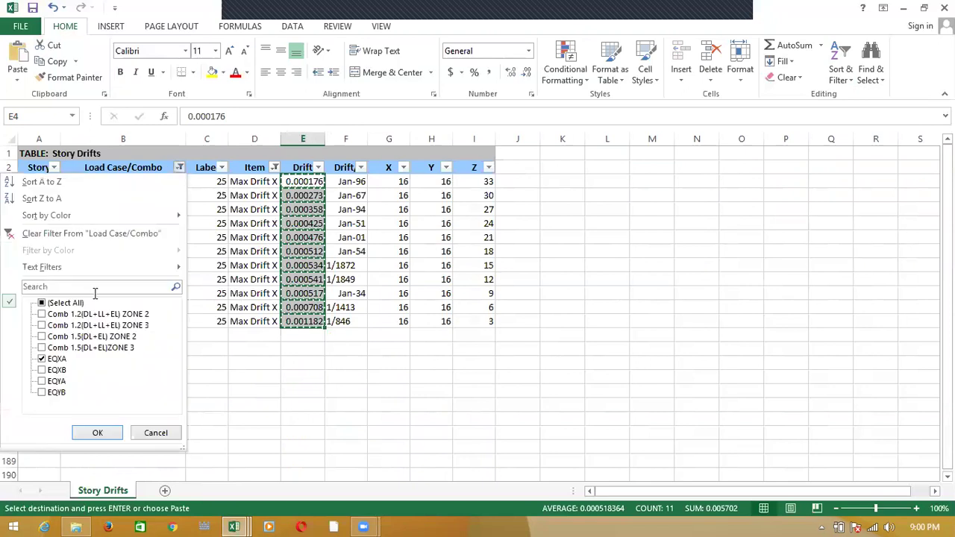
{"action": "left_click", "coordinate": [42, 381]}
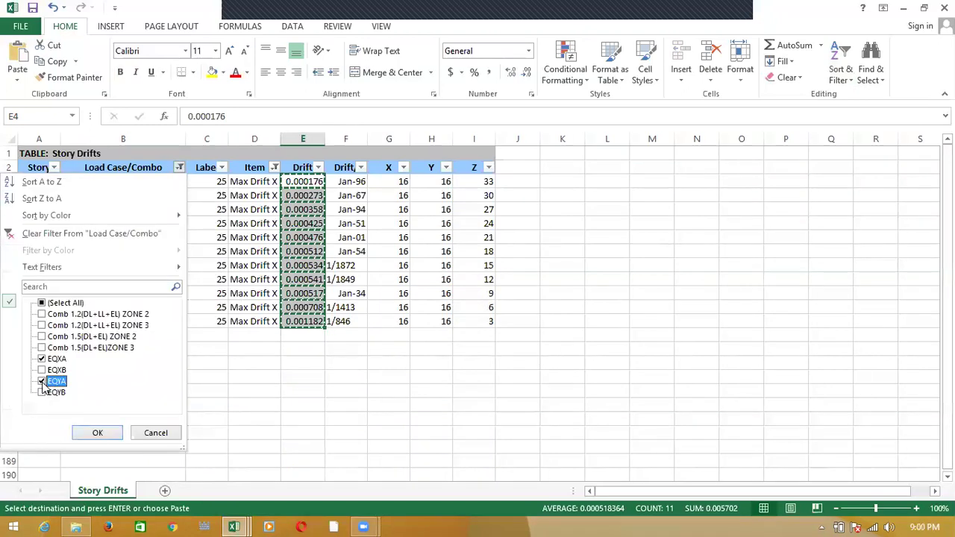
{"action": "left_click", "coordinate": [42, 359]}
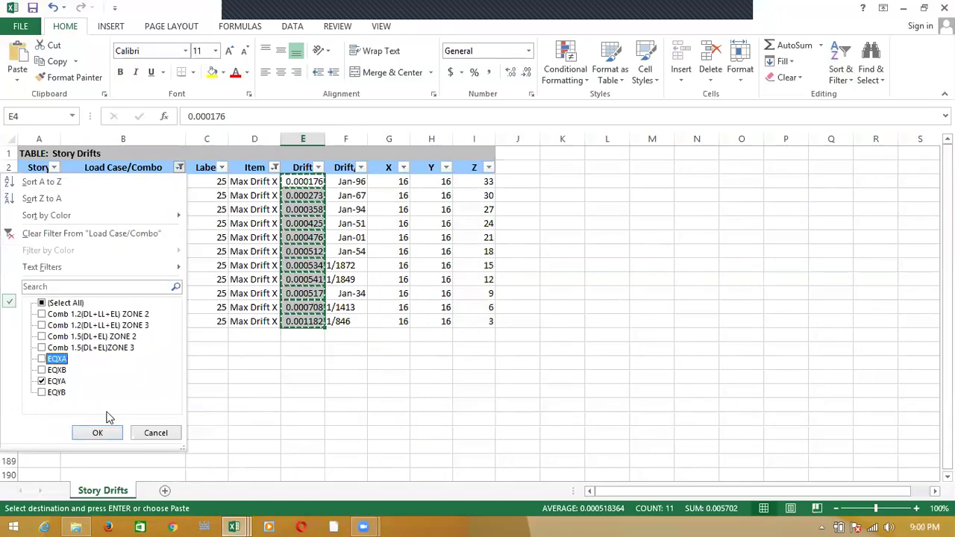
{"action": "left_click", "coordinate": [98, 433]}
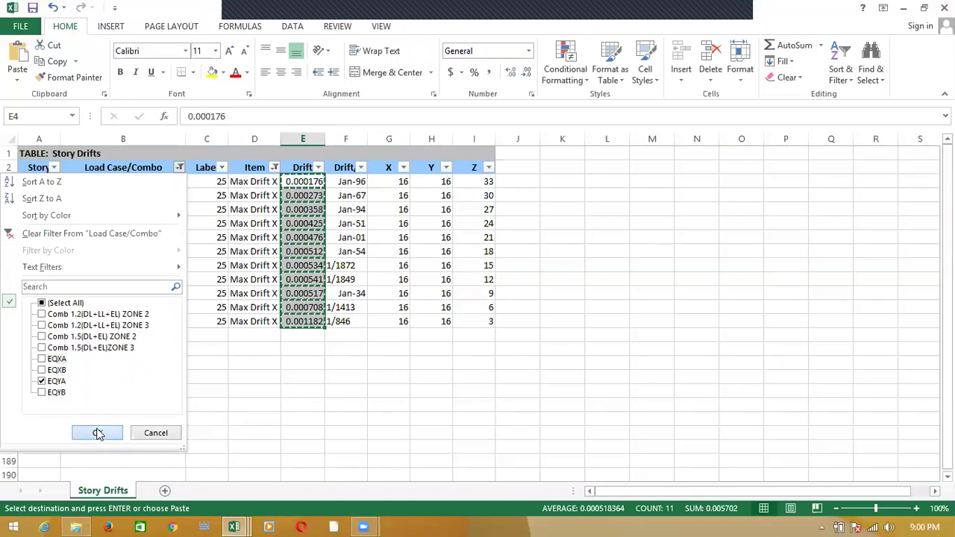
- Change the Item filter of the Story Drifts table to show only Max Drift Y
{"action": "left_click", "coordinate": [274, 167]}
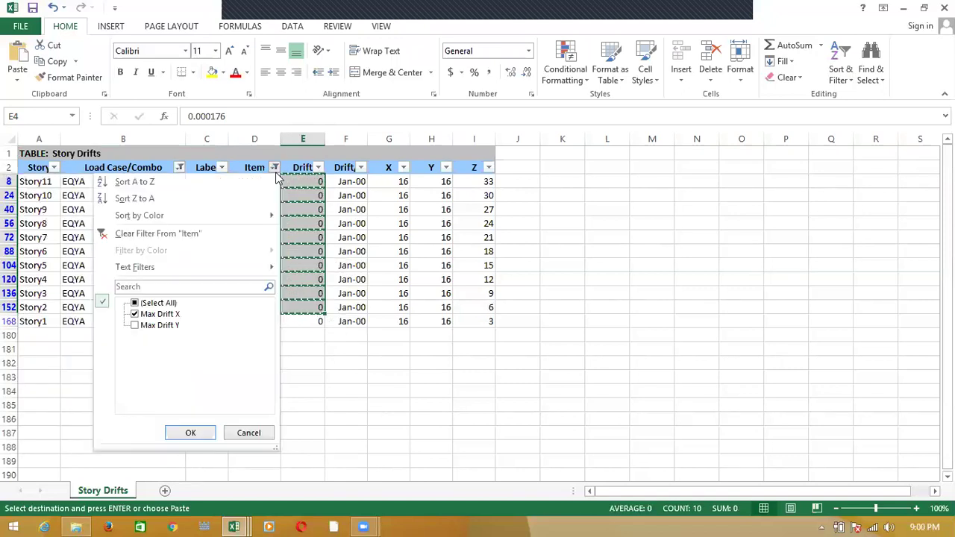
{"action": "left_click", "coordinate": [136, 326]}
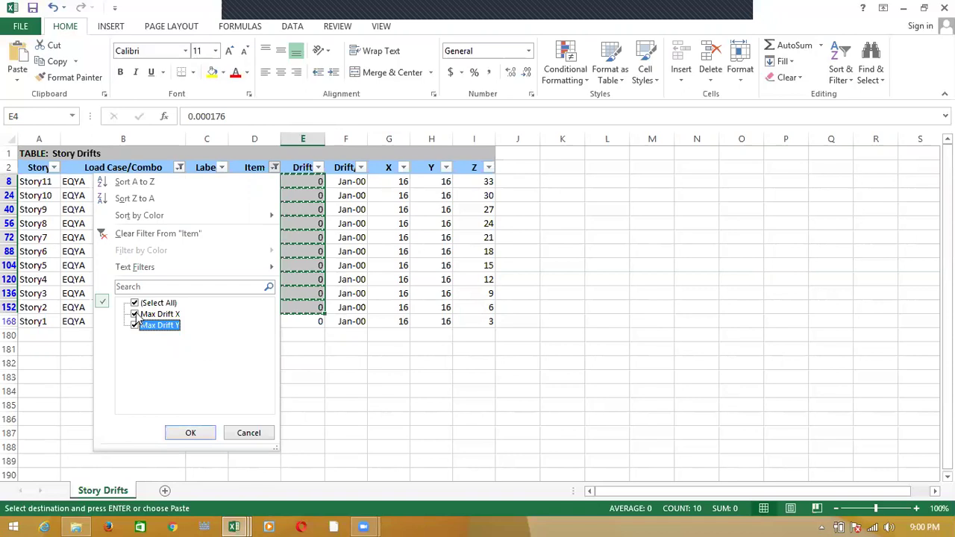
{"action": "left_click", "coordinate": [135, 315]}
{"action": "left_click", "coordinate": [190, 433]}
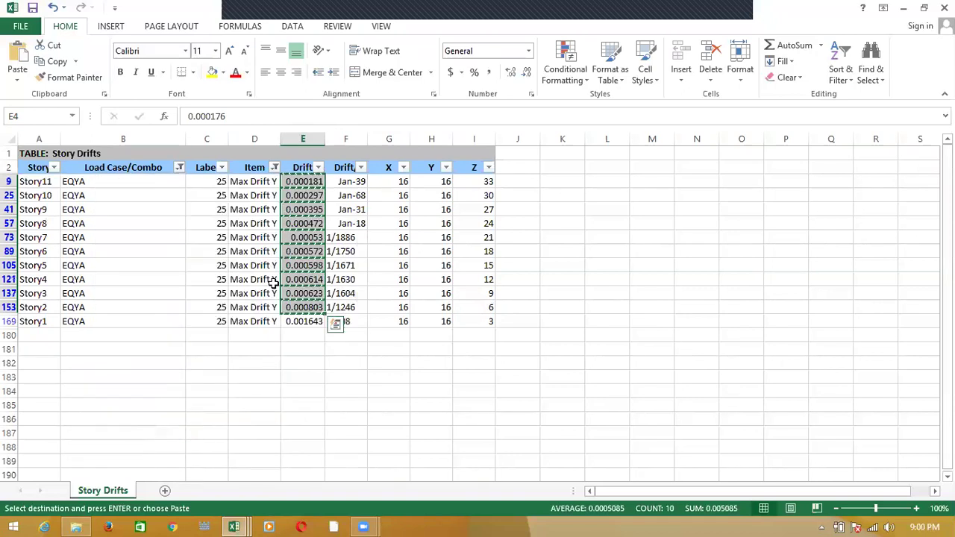
- Copy the filtered EQYA Drift values for Story11 to Story1 into the FINAL RESULTS DRIFT sheet, starting at cell Q3
{"action": "left_click", "coordinate": [315, 193]}
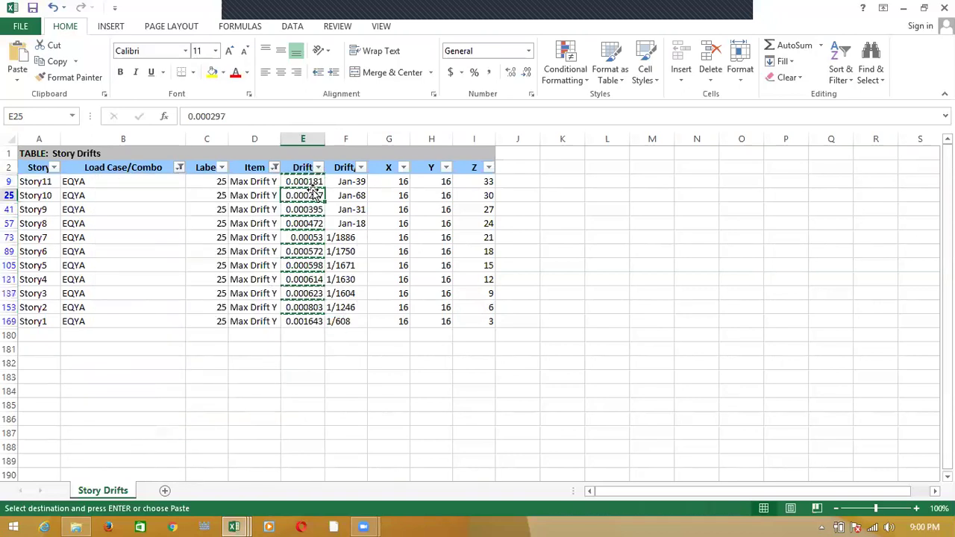
{"action": "type", "text": "`"}
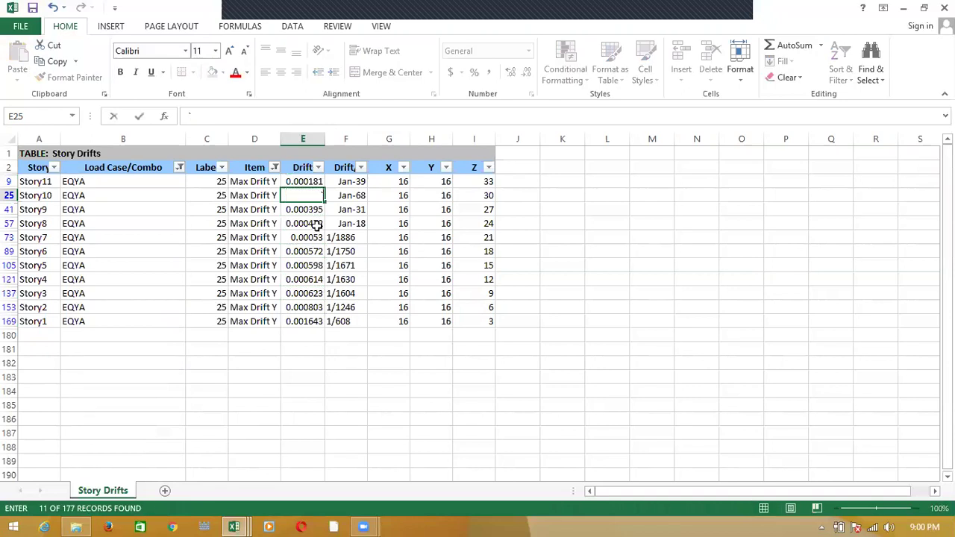
{"action": "key", "text": "Escape"}
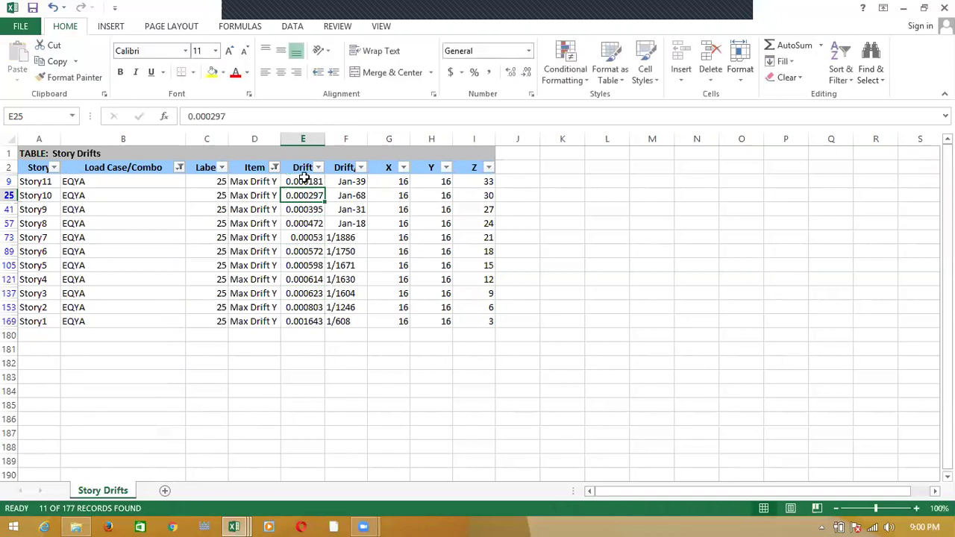
{"action": "left_click_drag", "start_coordinate": [305, 181], "coordinate": [315, 314]}
{"action": "key", "text": "ctrl+c"}
{"action": "key", "text": "ctrl+Tab"}
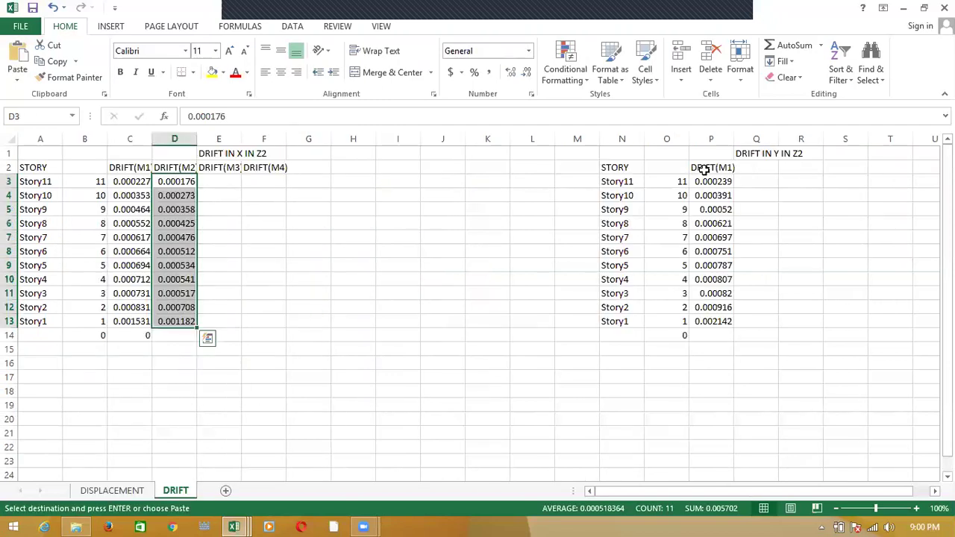
{"action": "left_click", "coordinate": [751, 182]}
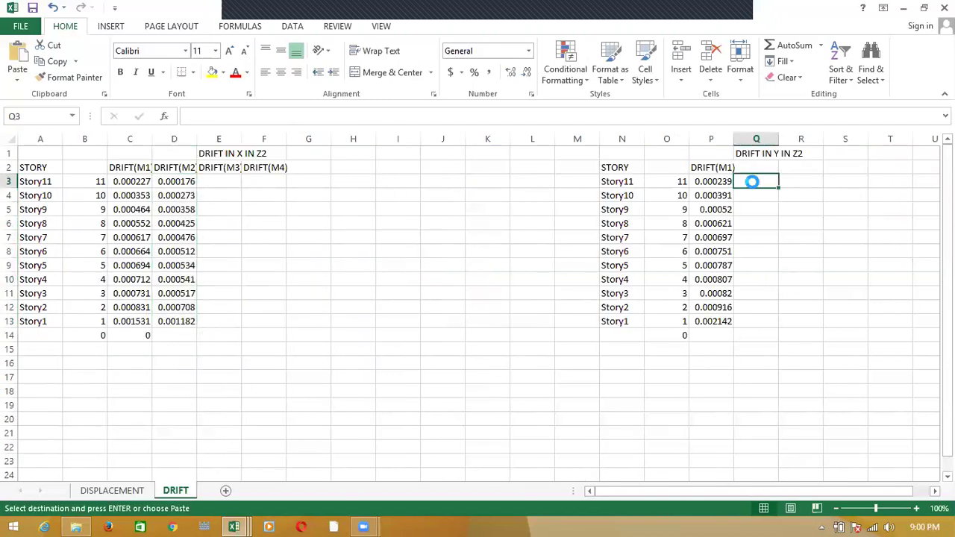
{"action": "key", "text": "ctrl+v"}
- Copy the DRIFT(M2) heading from cell D2 to cell Q2 above the new Y drift column
{"action": "left_click", "coordinate": [179, 167]}
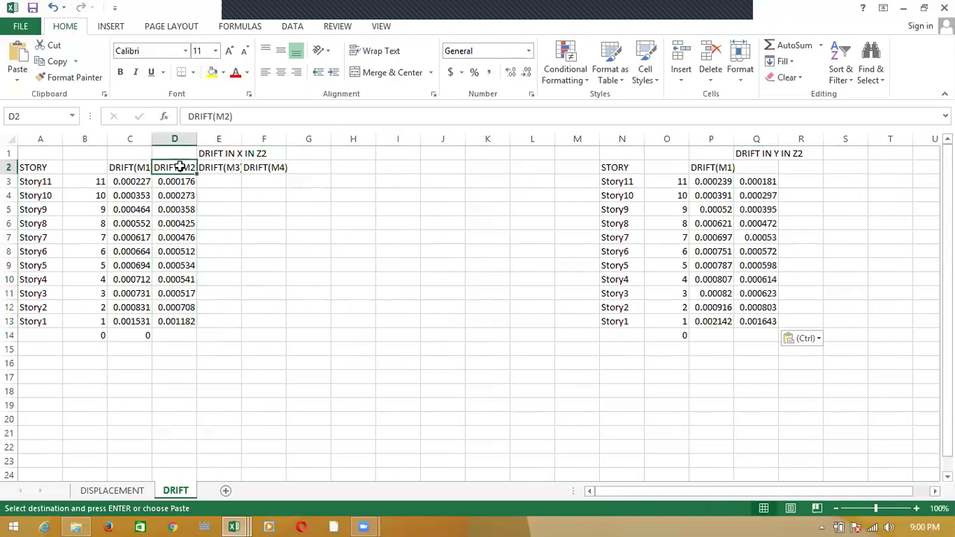
{"action": "key", "text": "ctrl+c"}
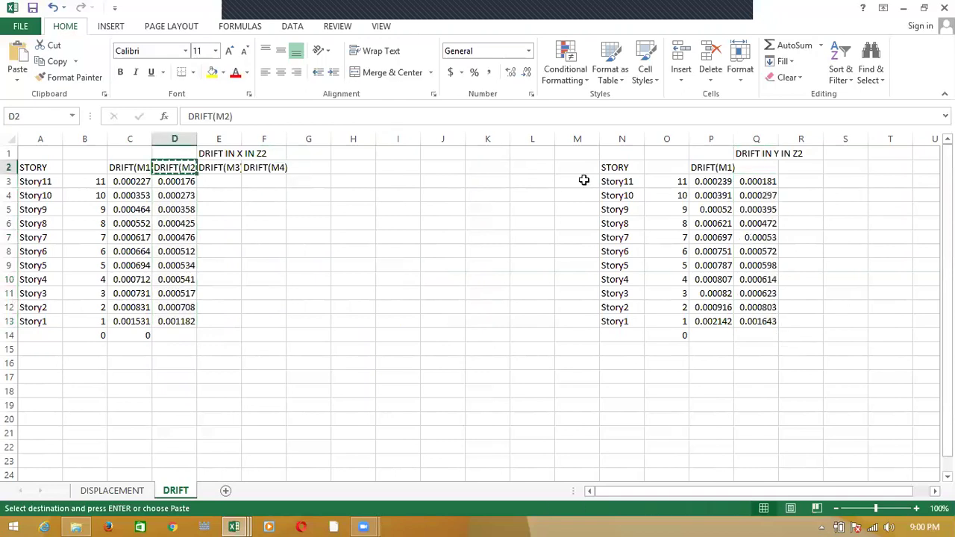
{"action": "left_click", "coordinate": [764, 167]}
{"action": "key", "text": "ctrl+v"}
{"action": "left_click", "coordinate": [467, 364]}
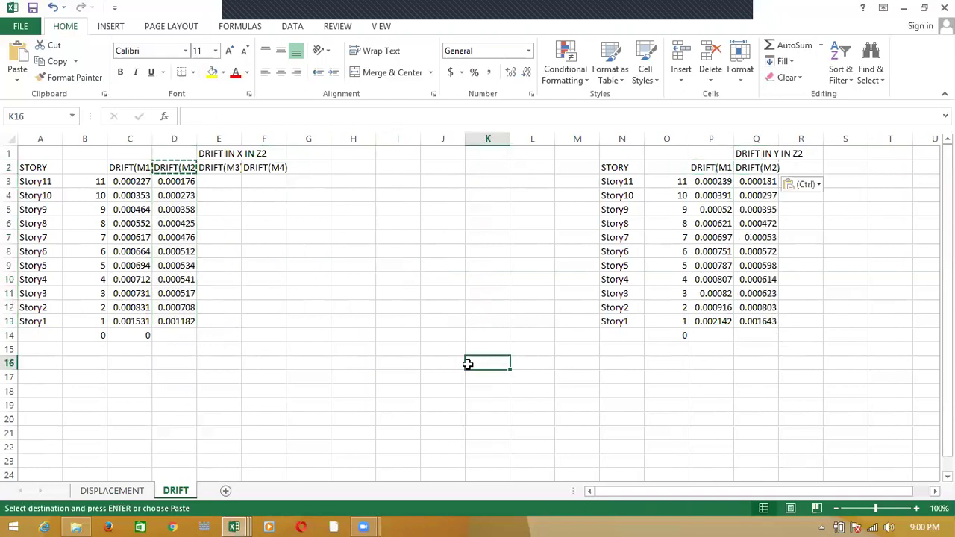
{"action": "key", "text": "Escape"}
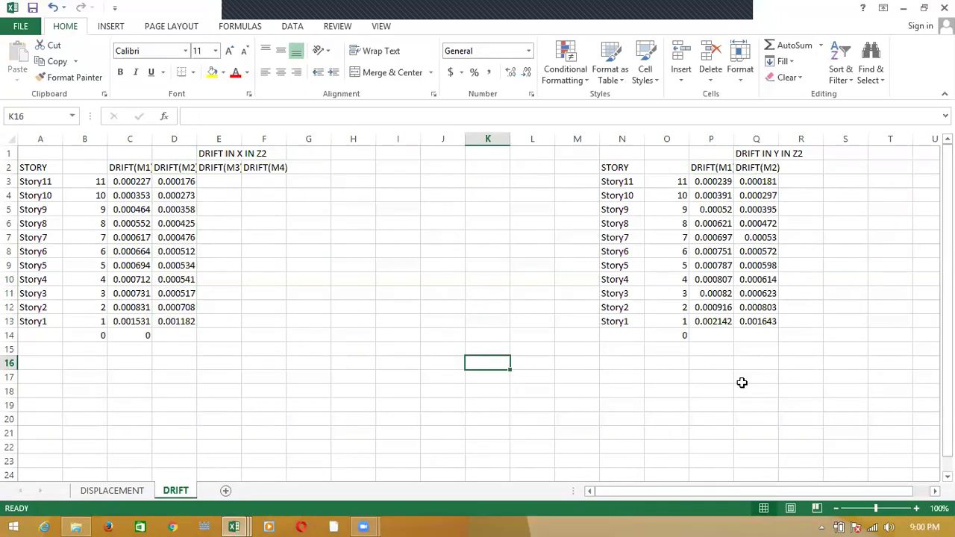
- Insert a blank row above the STORY heading row in the DRIFT sheet
{"action": "left_click_drag", "start_coordinate": [948, 298], "coordinate": [948, 312]}
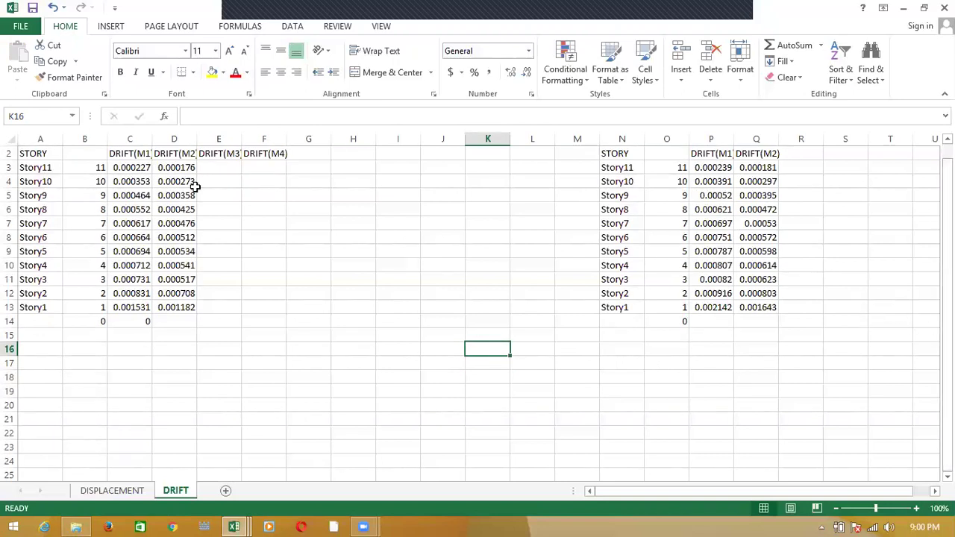
{"action": "left_click_drag", "start_coordinate": [946, 300], "coordinate": [946, 292]}
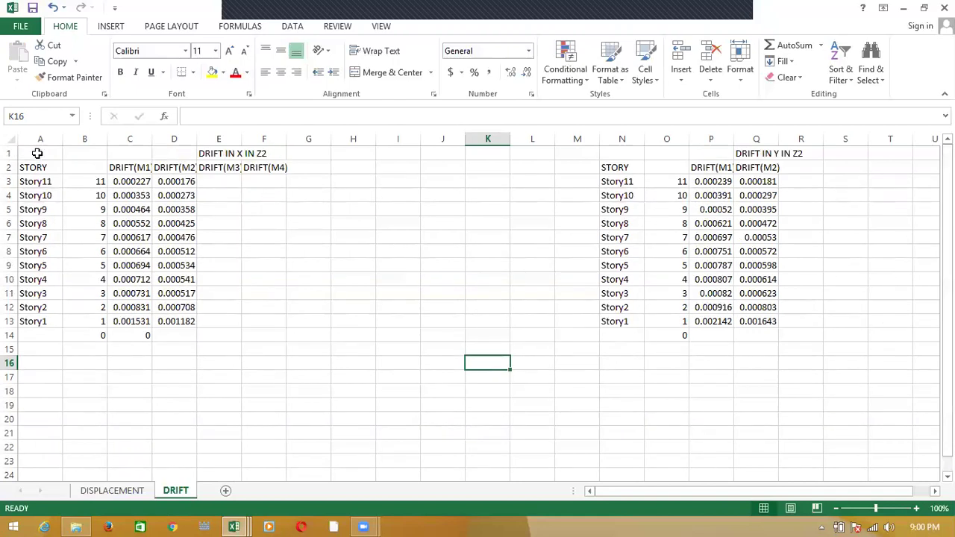
{"action": "left_click", "coordinate": [10, 168]}
{"action": "right_click", "coordinate": [10, 168]}
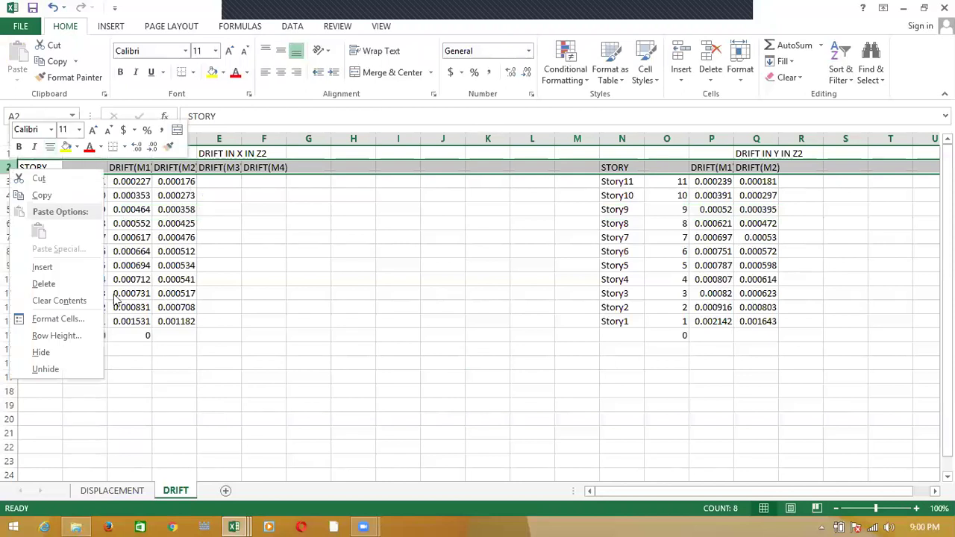
{"action": "left_click", "coordinate": [64, 270]}
{"action": "left_click_drag", "start_coordinate": [271, 269], "coordinate": [224, 187]}
{"action": "left_click", "coordinate": [73, 204]}
- Make the column headings of both drift tables bold, in A3:F3 and N3:Q3
{"action": "left_click_drag", "start_coordinate": [23, 182], "coordinate": [273, 183]}
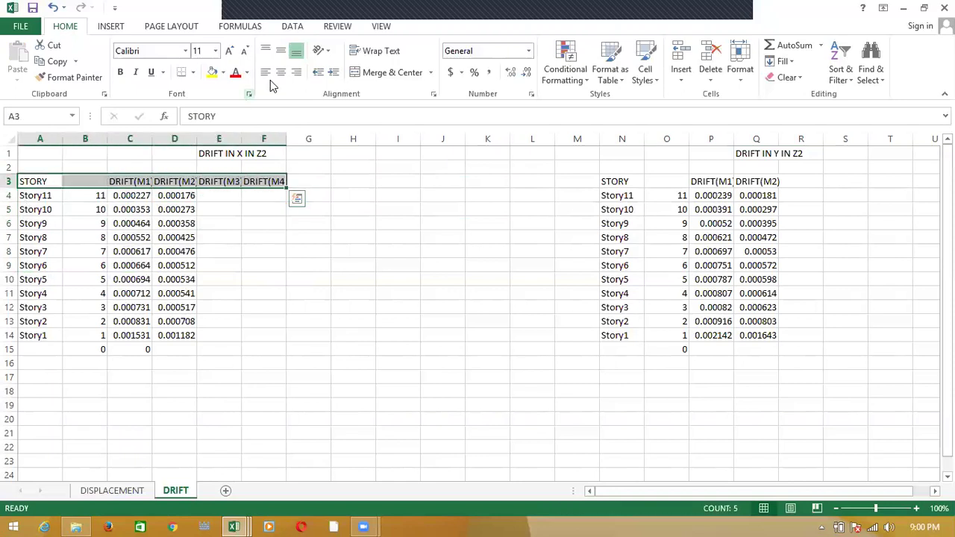
{"action": "left_click", "coordinate": [120, 72]}
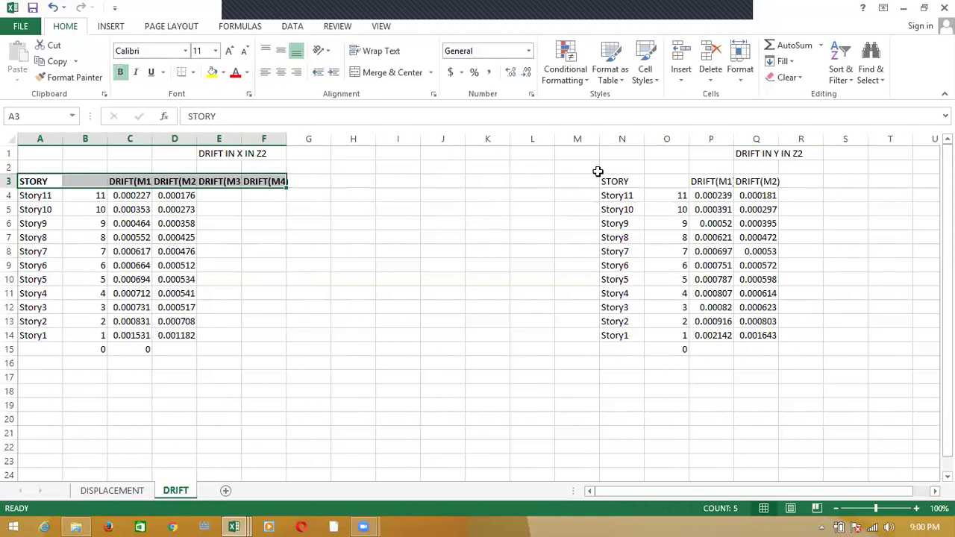
{"action": "left_click_drag", "start_coordinate": [616, 182], "coordinate": [742, 176]}
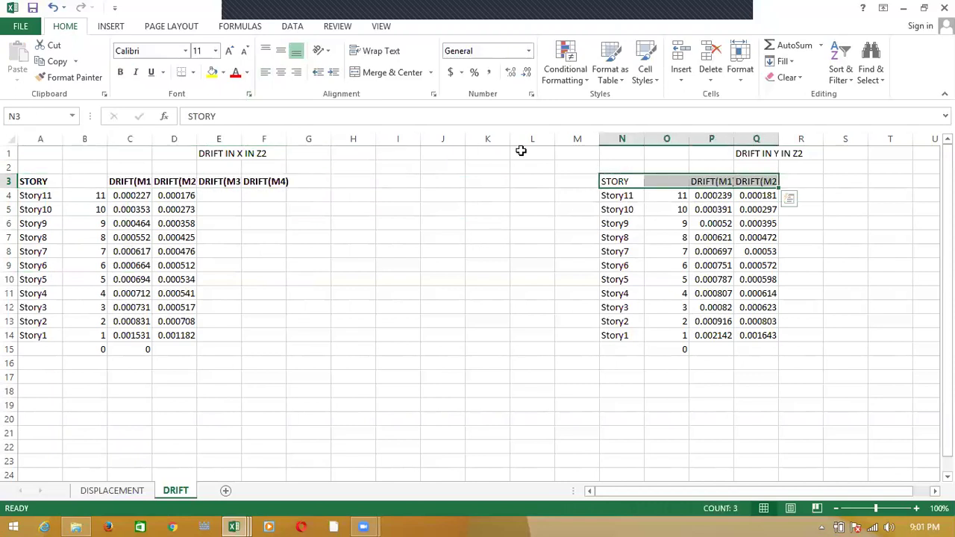
{"action": "left_click", "coordinate": [120, 71]}
{"action": "left_click", "coordinate": [303, 333]}
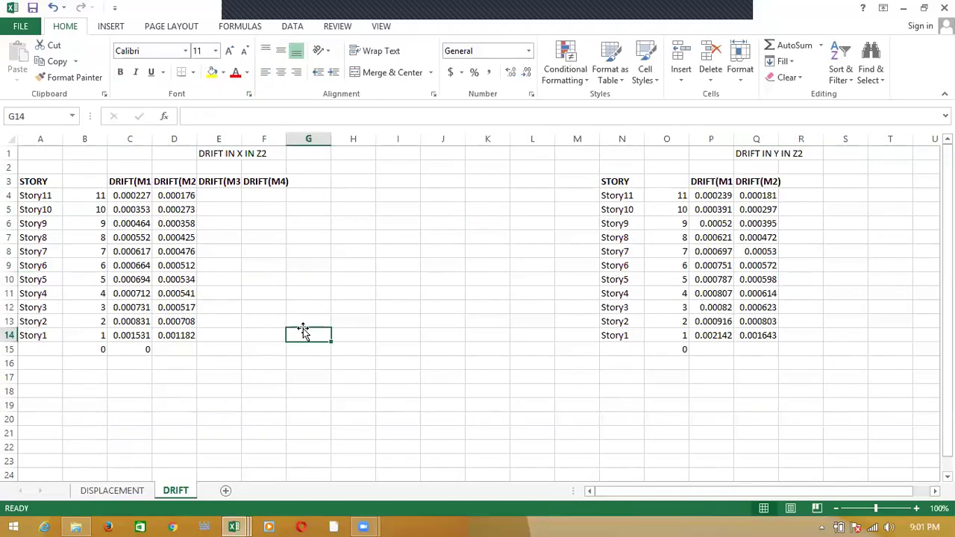
- Enter 0 in cells P15 and Q15 as the base-level drifts of M1 and M2 in Y
{"action": "left_click", "coordinate": [716, 349]}
{"action": "key", "text": "Right"}
{"action": "key", "text": "Left"}
{"action": "type", "text": "0"}
{"action": "key", "text": "Tab"}
{"action": "type", "text": "0"}
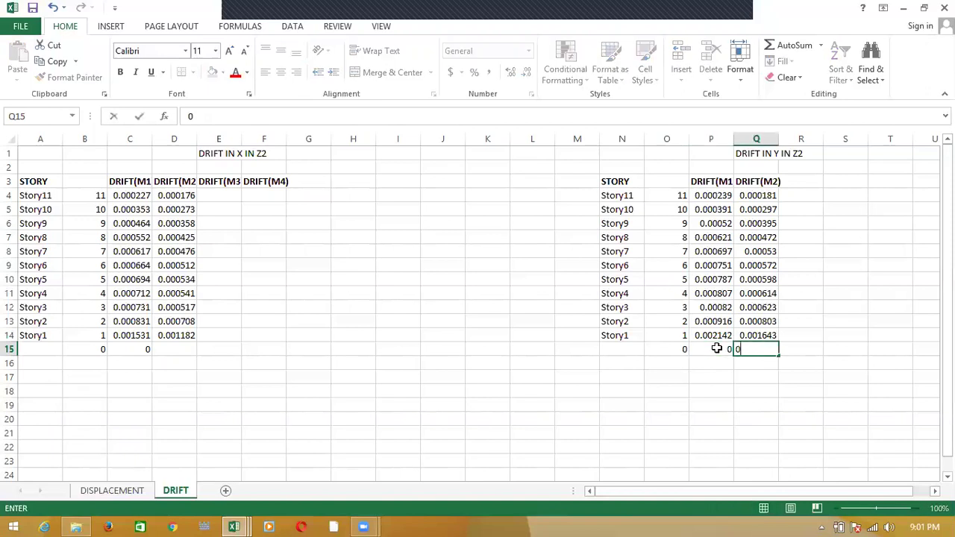
{"action": "left_click", "coordinate": [425, 381]}
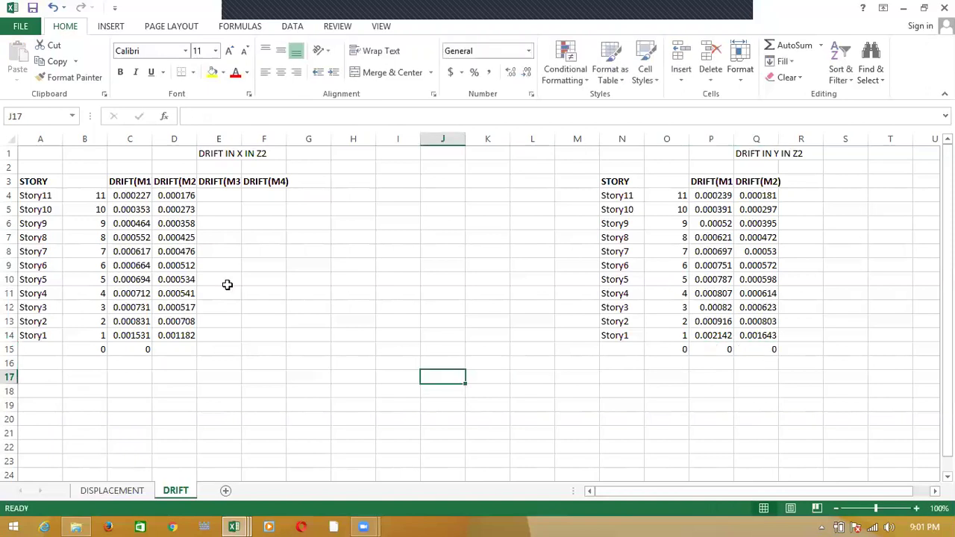
- Insert an empty scatter chart with smooth lines and markers in the DRIFT sheet
{"action": "left_click", "coordinate": [110, 26]}
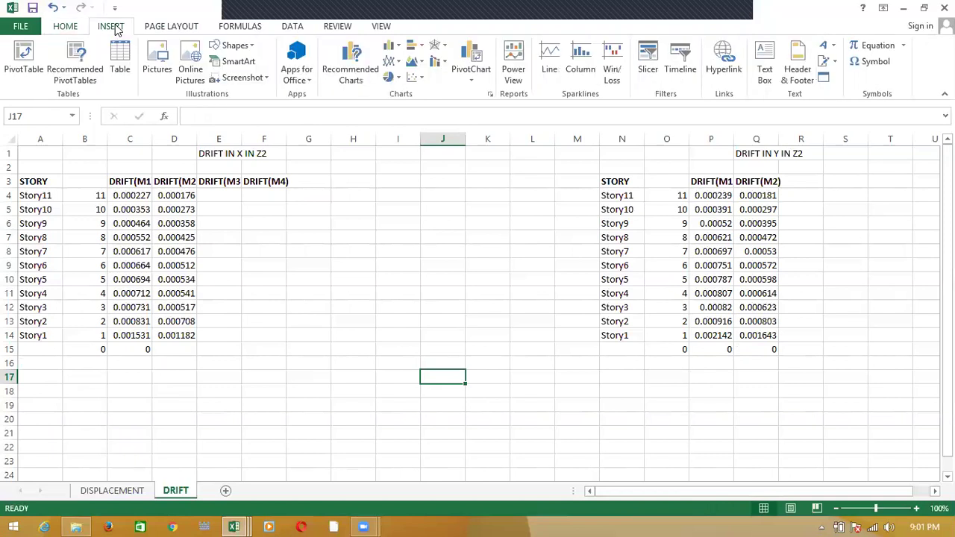
{"action": "left_click", "coordinate": [420, 82]}
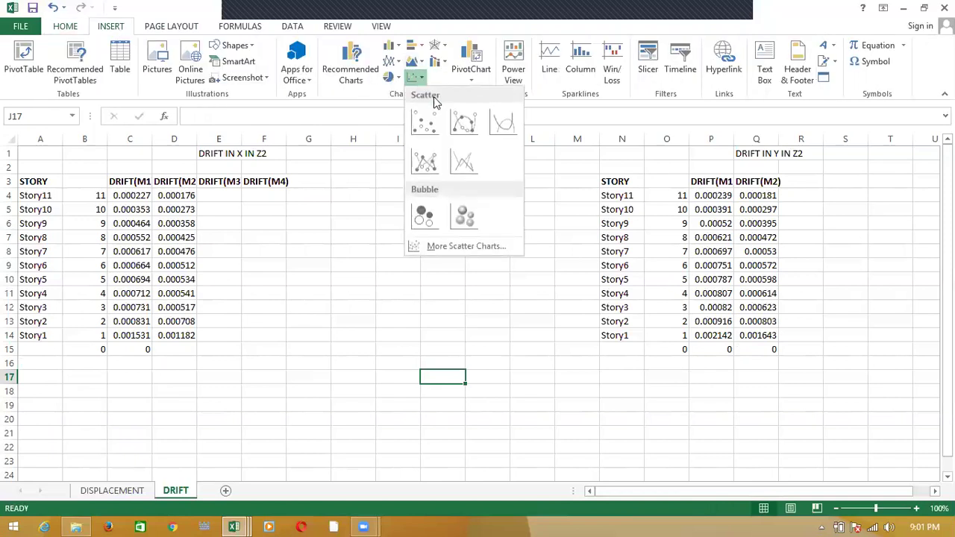
{"action": "left_click", "coordinate": [456, 130]}
- Add a series named M1 to the chart with X values from C4:C15 and Y values from B4:B15
{"action": "right_click", "coordinate": [465, 281]}
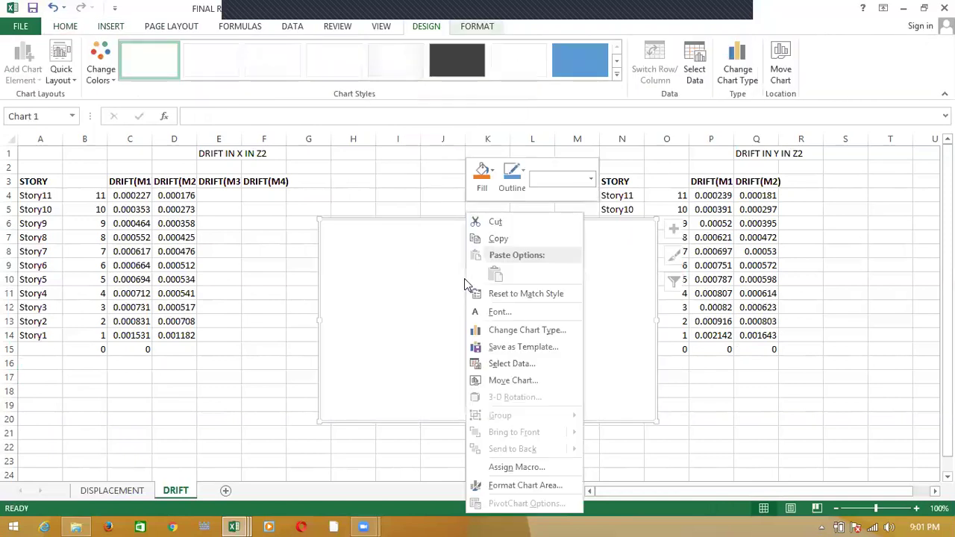
{"action": "left_click", "coordinate": [521, 366]}
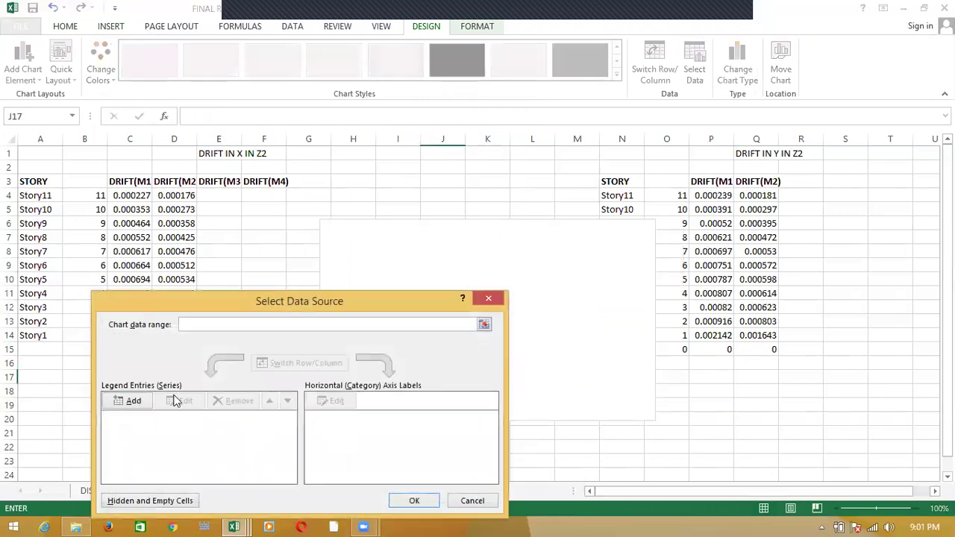
{"action": "left_click", "coordinate": [142, 403]}
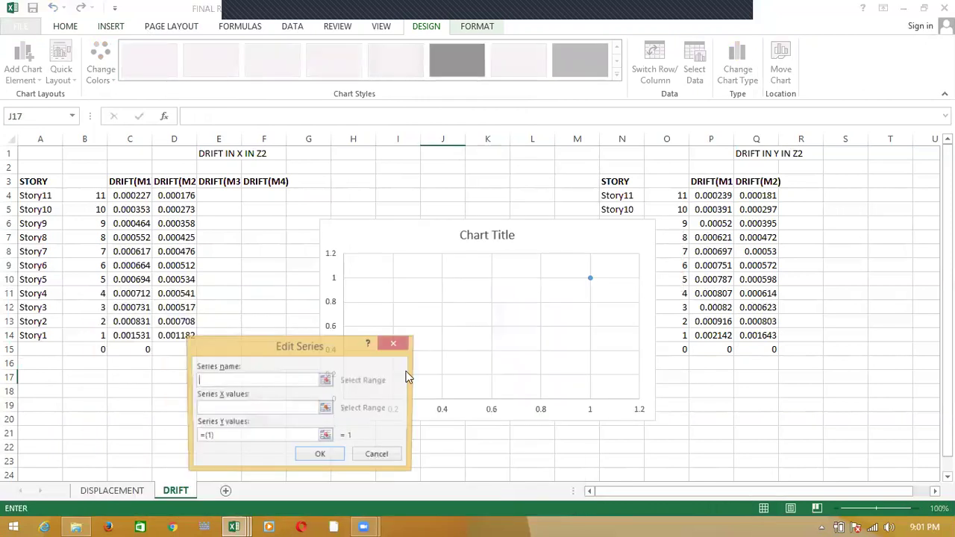
{"action": "type", "text": "M1"}
{"action": "left_click", "coordinate": [233, 408]}
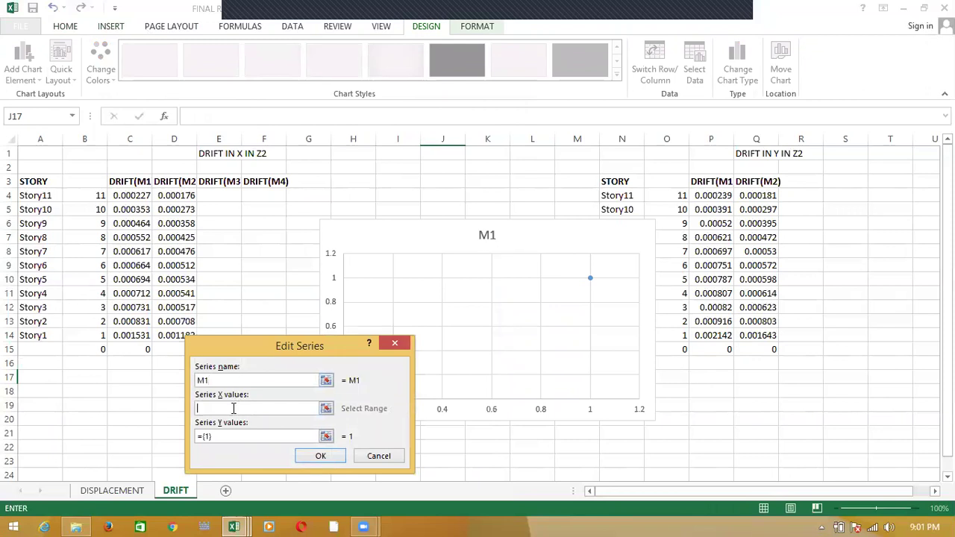
{"action": "left_click_drag", "start_coordinate": [129, 195], "coordinate": [147, 352]}
{"action": "left_click", "coordinate": [232, 433]}
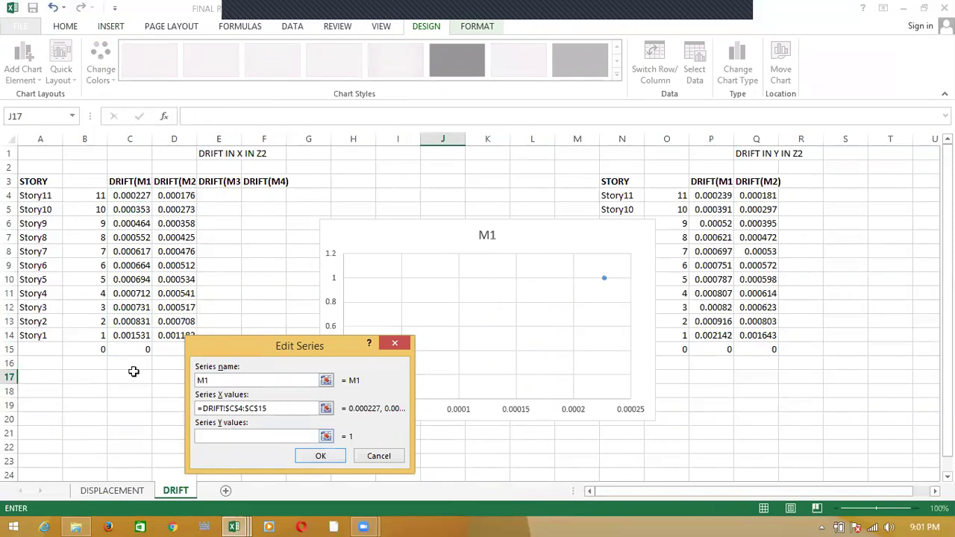
{"action": "left_click_drag", "start_coordinate": [84, 193], "coordinate": [89, 349]}
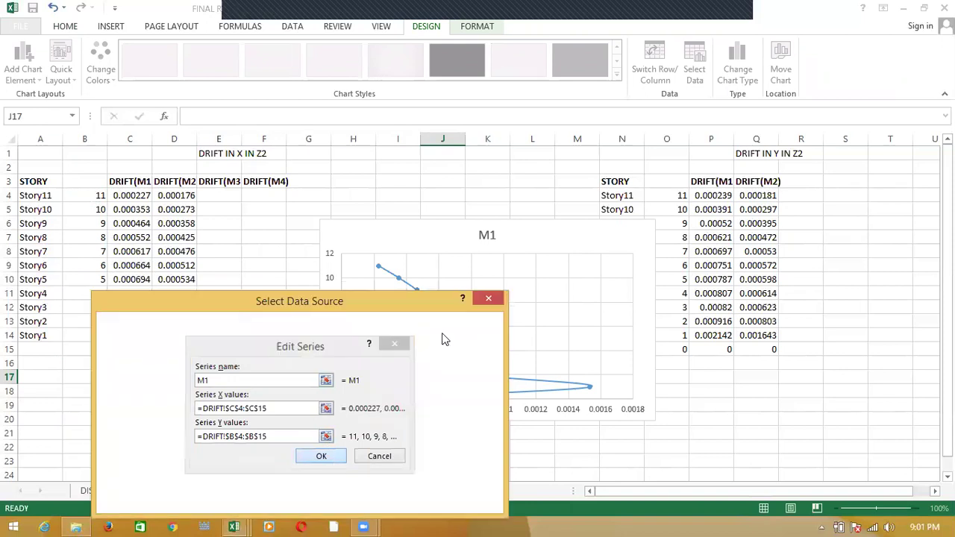
{"action": "left_click", "coordinate": [333, 457]}
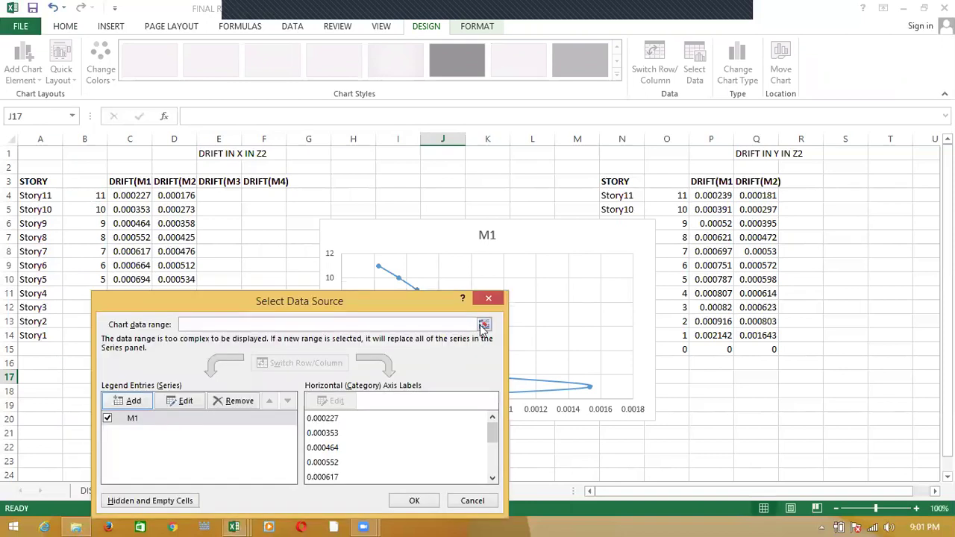
{"action": "left_click", "coordinate": [414, 502]}
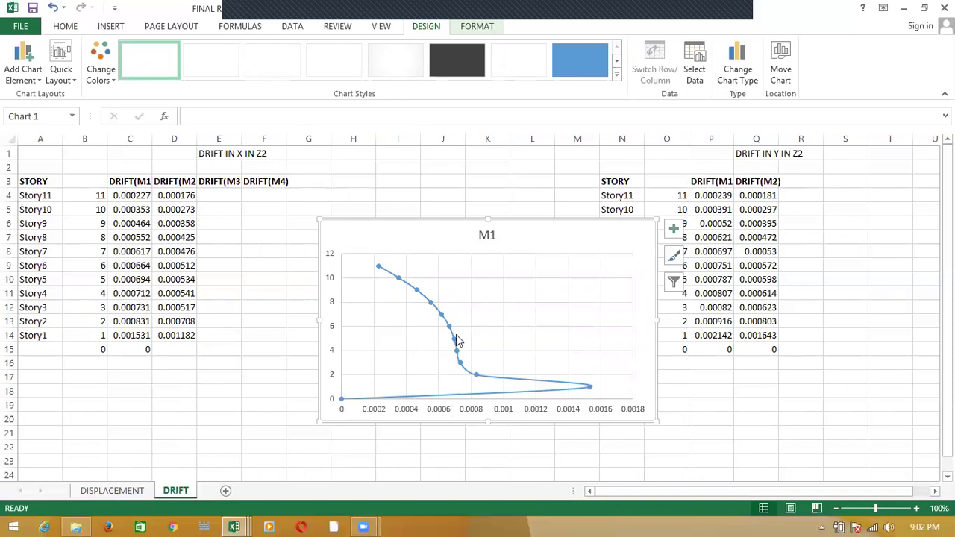
- Add a series named M2 to the chart with X values from D4:D15 and Y values from B4:B15
{"action": "right_click", "coordinate": [520, 311]}
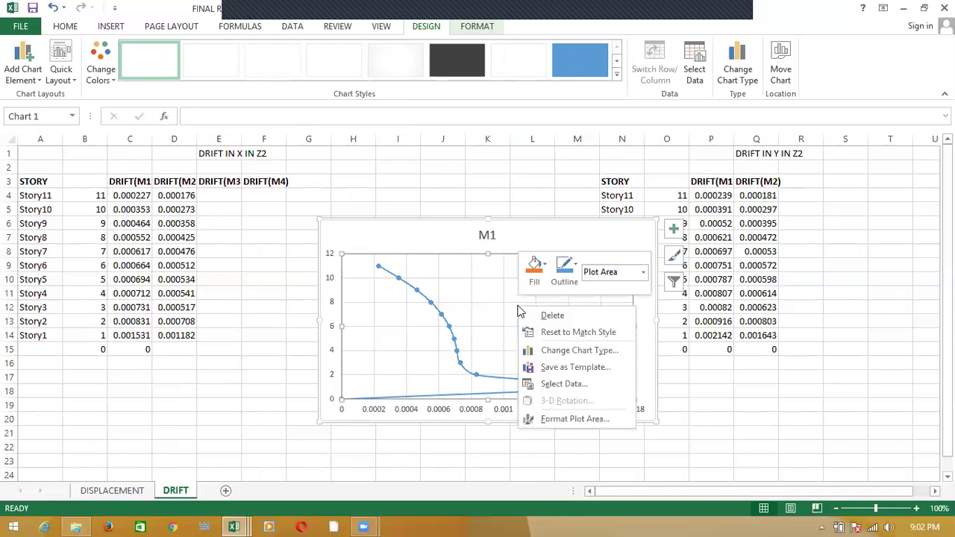
{"action": "left_click", "coordinate": [562, 384]}
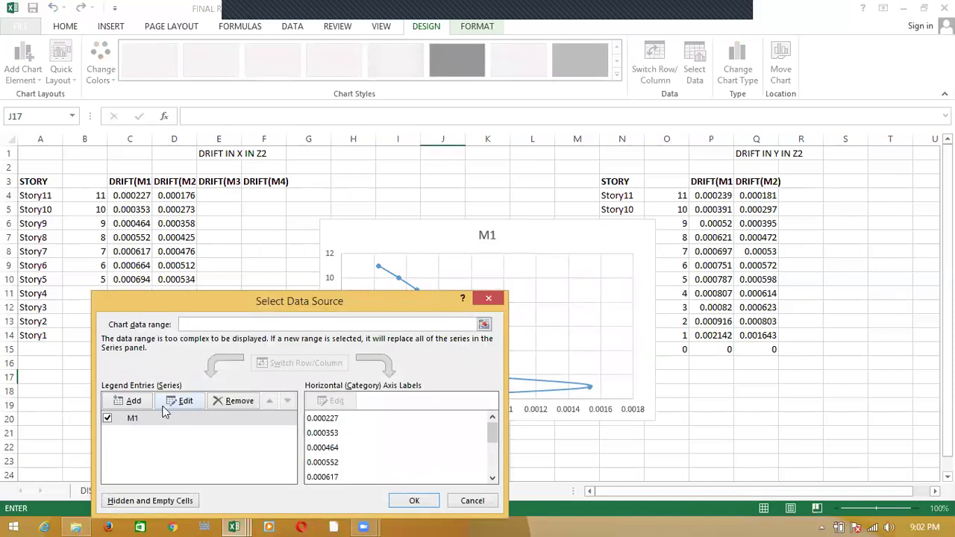
{"action": "left_click", "coordinate": [136, 403]}
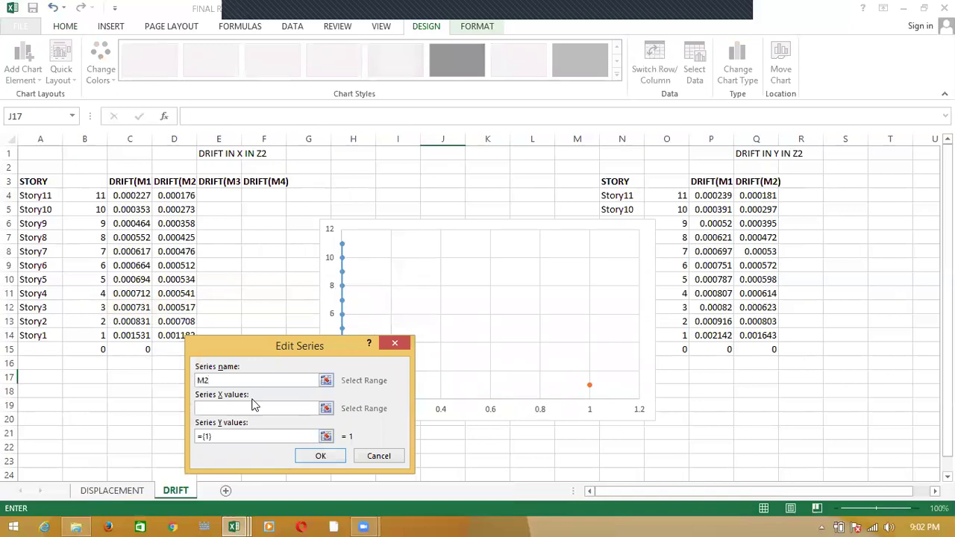
{"action": "left_click", "coordinate": [255, 409]}
{"action": "left_click_drag", "start_coordinate": [171, 196], "coordinate": [174, 349]}
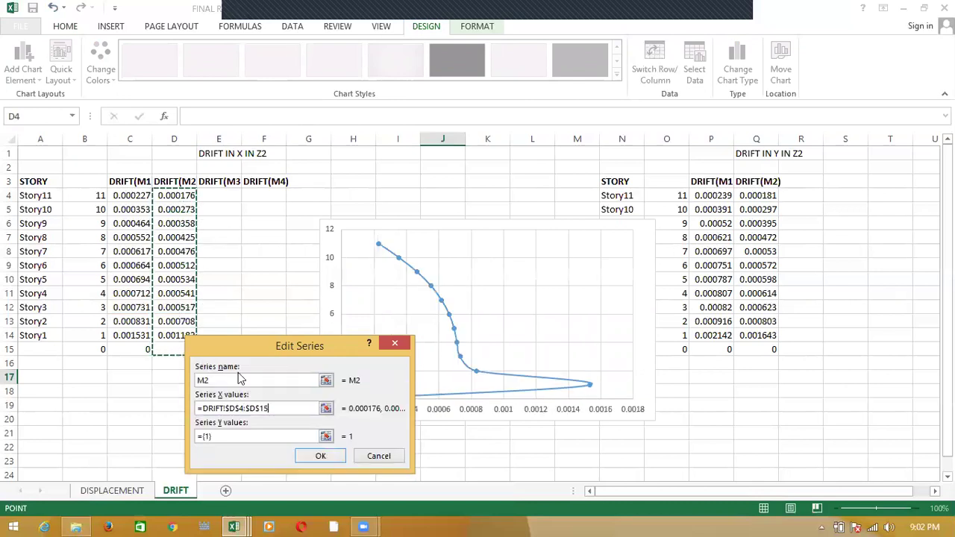
{"action": "left_click", "coordinate": [233, 438]}
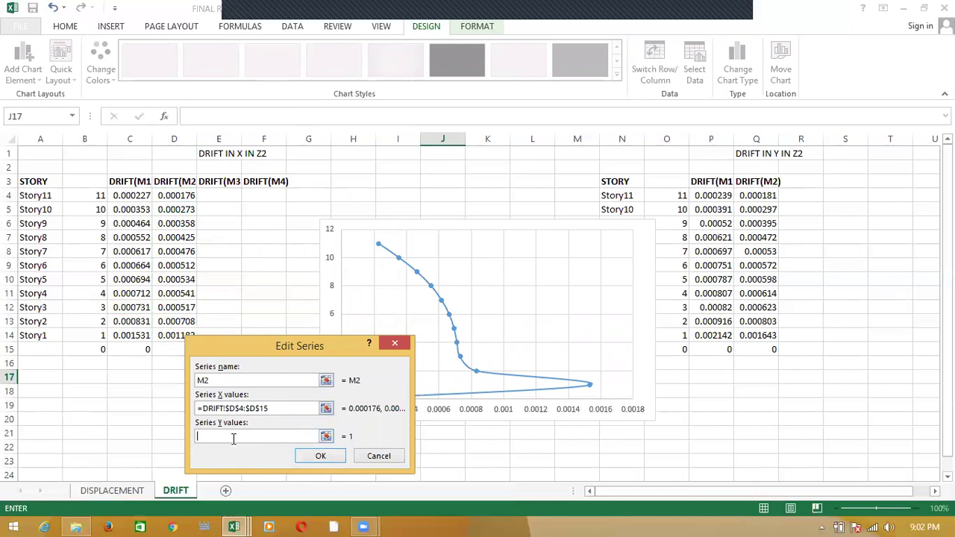
{"action": "left_click_drag", "start_coordinate": [91, 199], "coordinate": [86, 349]}
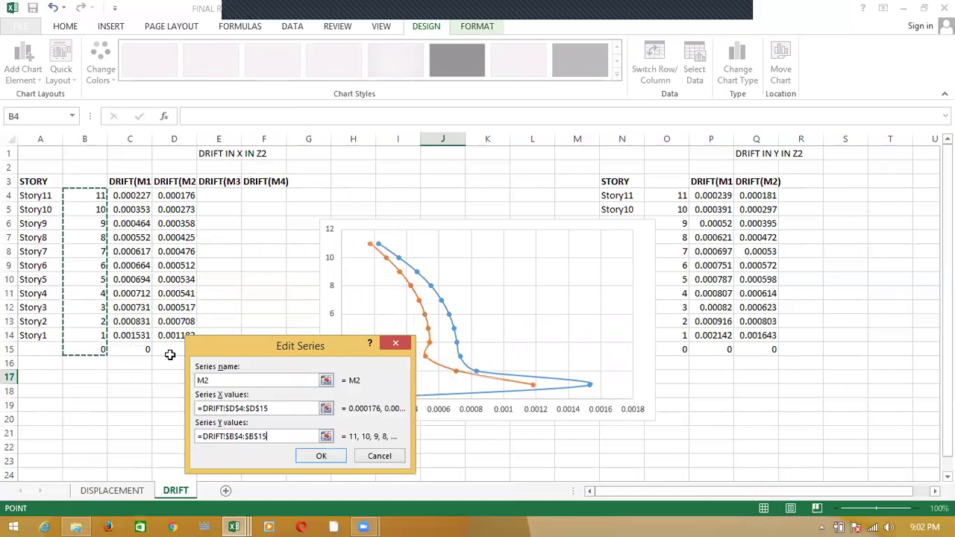
{"action": "left_click", "coordinate": [320, 459]}
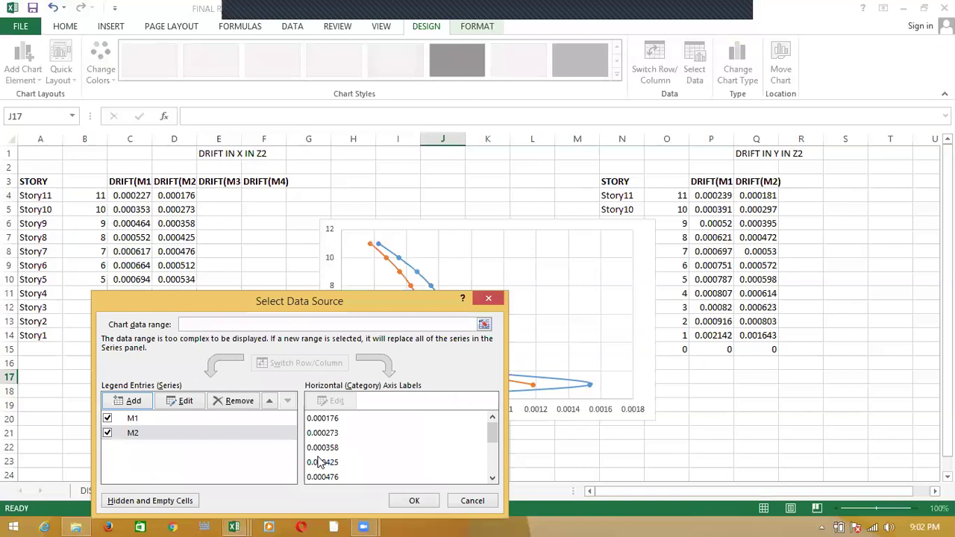
{"action": "left_click", "coordinate": [422, 506]}
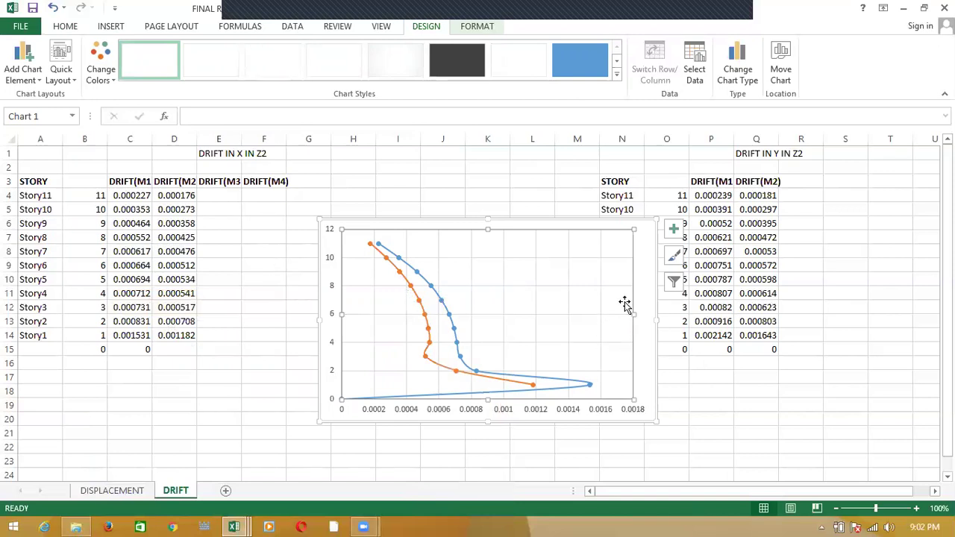
- Show the axis titles, chart title and legend on the drift chart, and enlarge its plot area towards the legend
{"action": "left_click", "coordinate": [674, 229]}
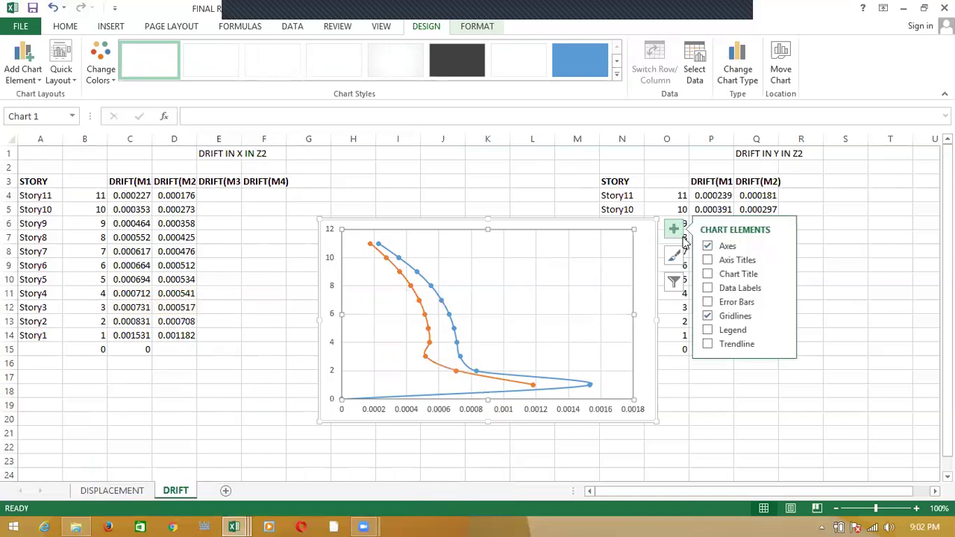
{"action": "left_click", "coordinate": [708, 261]}
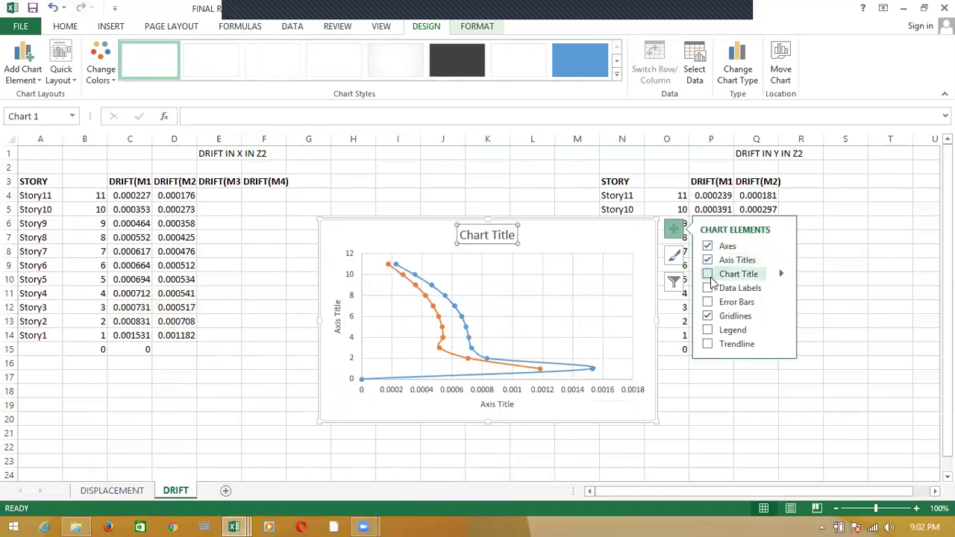
{"action": "left_click", "coordinate": [711, 278]}
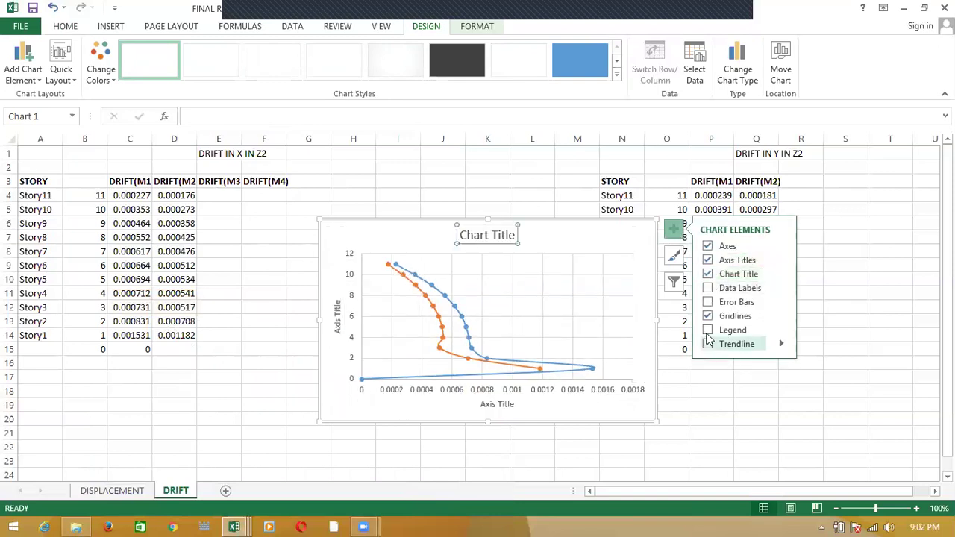
{"action": "left_click", "coordinate": [707, 331]}
{"action": "left_click", "coordinate": [573, 334]}
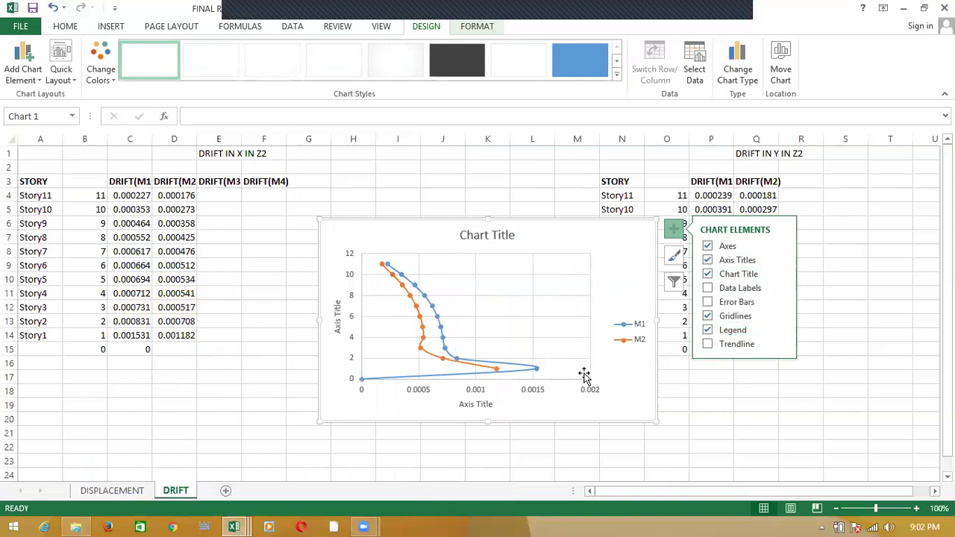
{"action": "left_click_drag", "start_coordinate": [591, 379], "coordinate": [618, 391]}
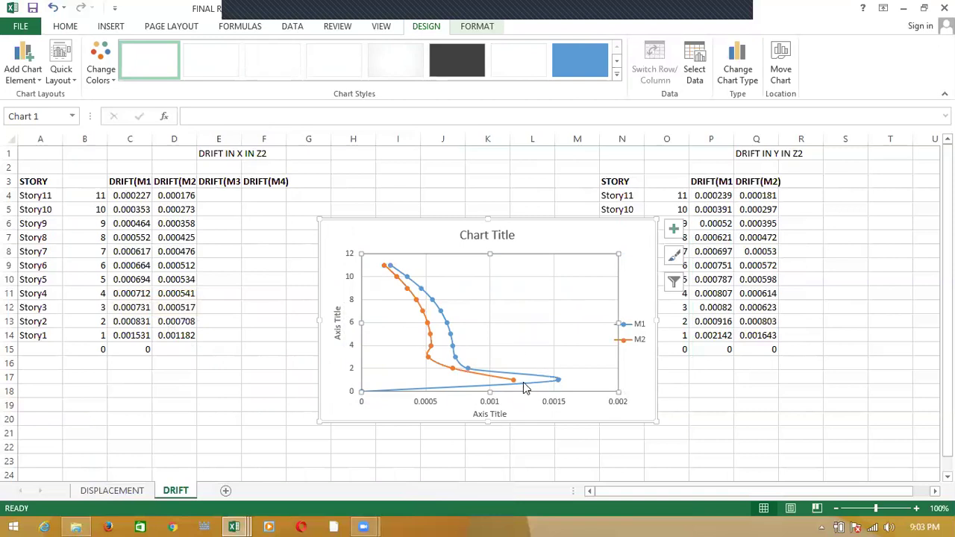
- Enter 0 in cell D15 as the base-level drift of M2 in X
{"action": "left_click", "coordinate": [189, 353]}
{"action": "type", "text": "0"}
{"action": "key", "text": "Return"}
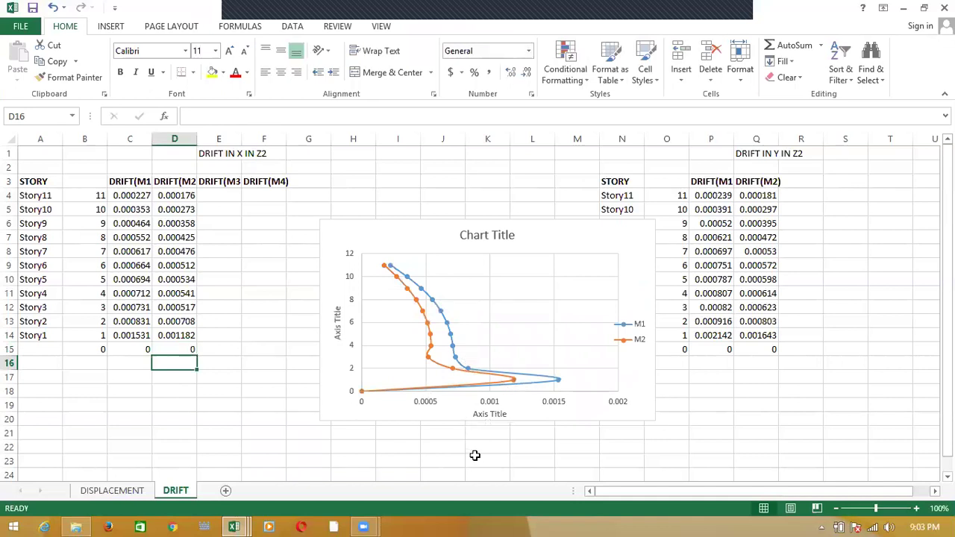
{"action": "left_click", "coordinate": [512, 458]}
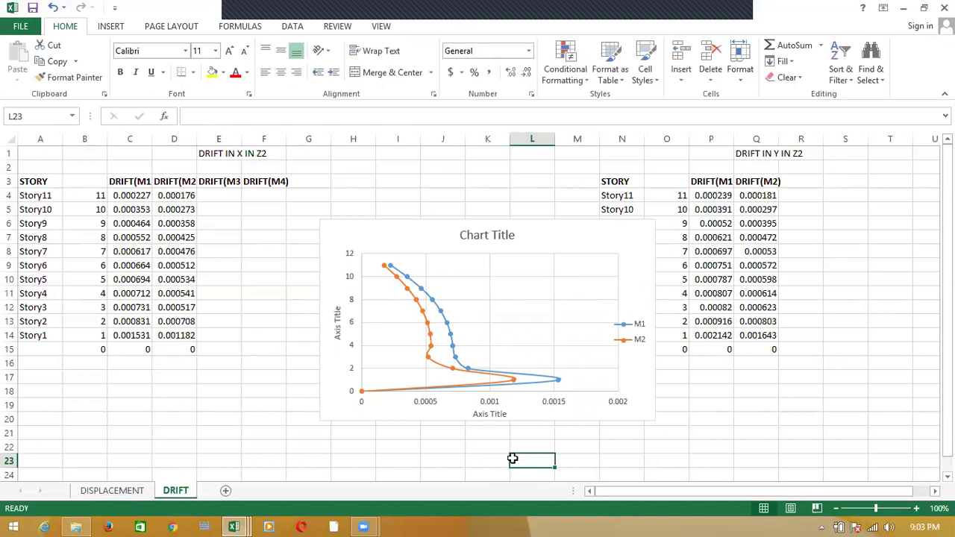
{"action": "left_click", "coordinate": [481, 234]}
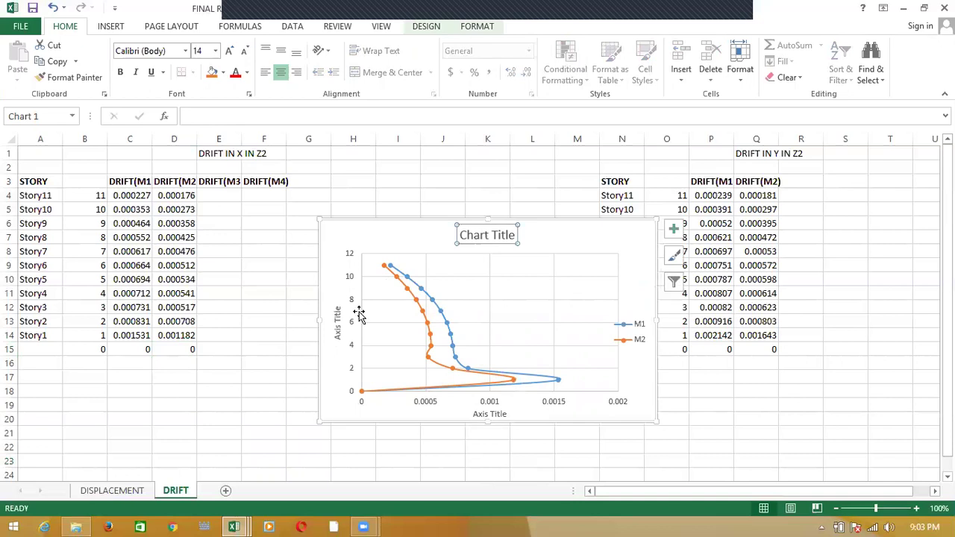
{"action": "left_click", "coordinate": [338, 323]}
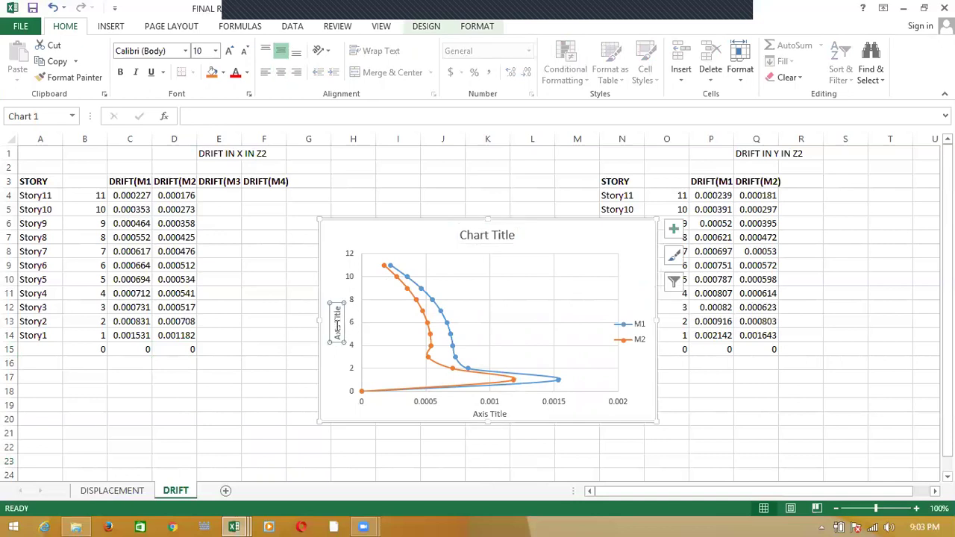
{"action": "left_click", "coordinate": [489, 414]}
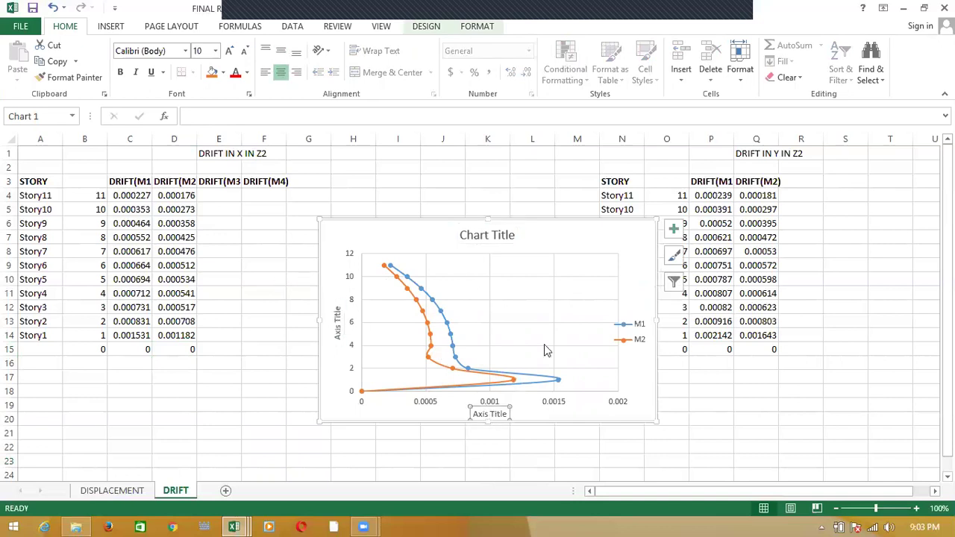
- Move the drift chart over the lower part of the X drift table, clear of the Y drift table, and deselect it
{"action": "left_click_drag", "start_coordinate": [415, 225], "coordinate": [126, 232]}
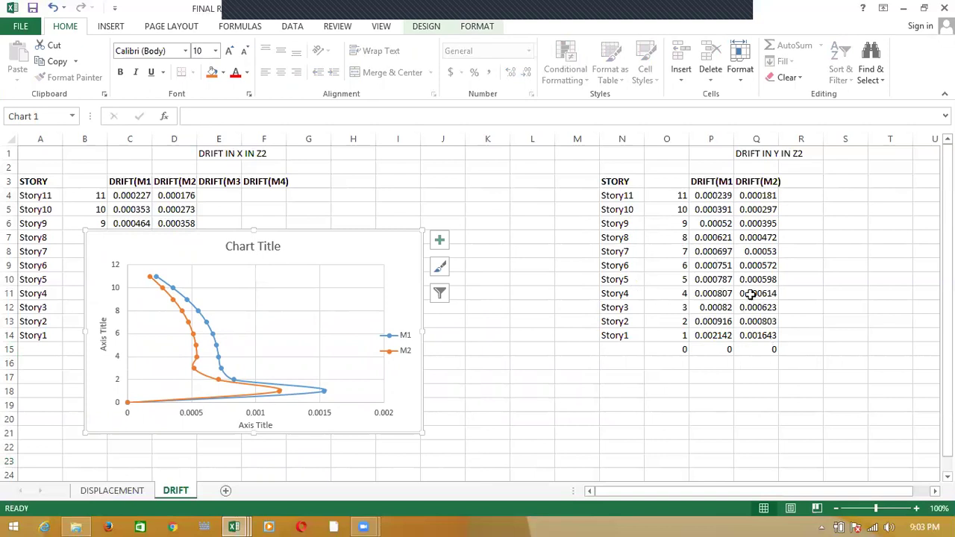
{"action": "scroll", "coordinate": [896, 366], "scroll_direction": "down", "scroll_amount": 1}
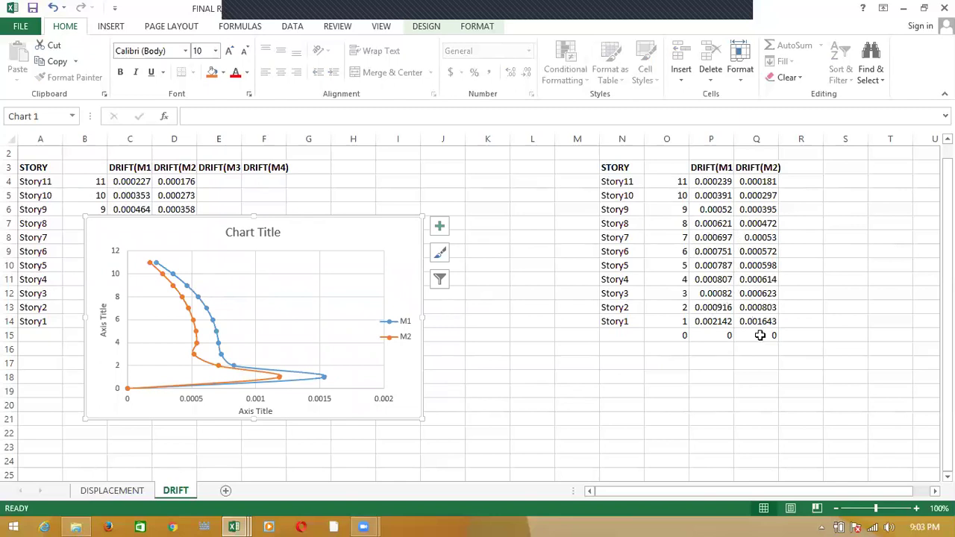
{"action": "left_click", "coordinate": [550, 363]}
{"action": "left_click", "coordinate": [556, 409]}
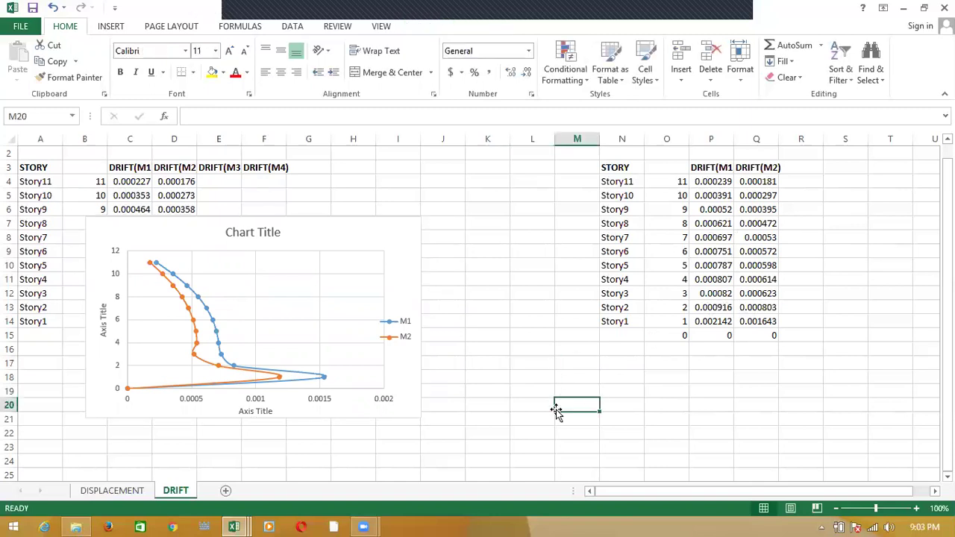